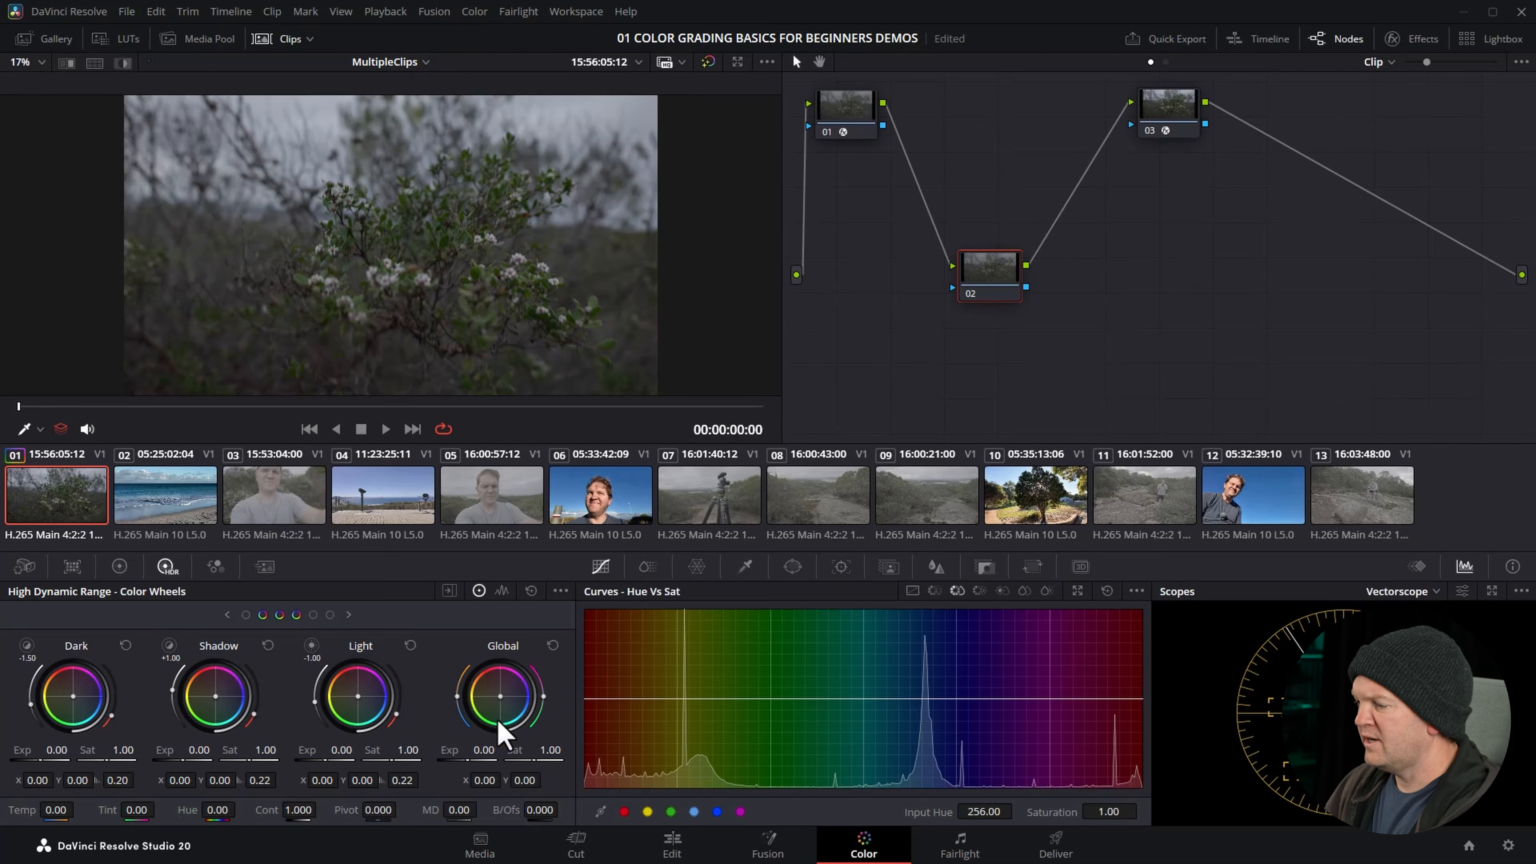
# - Brighten clip 01 with the HDR Global wheel on node 02, and copy its finished grade onto clip 03
pyautogui.moveTo(501, 730); pyautogui.dragTo(532, 731)
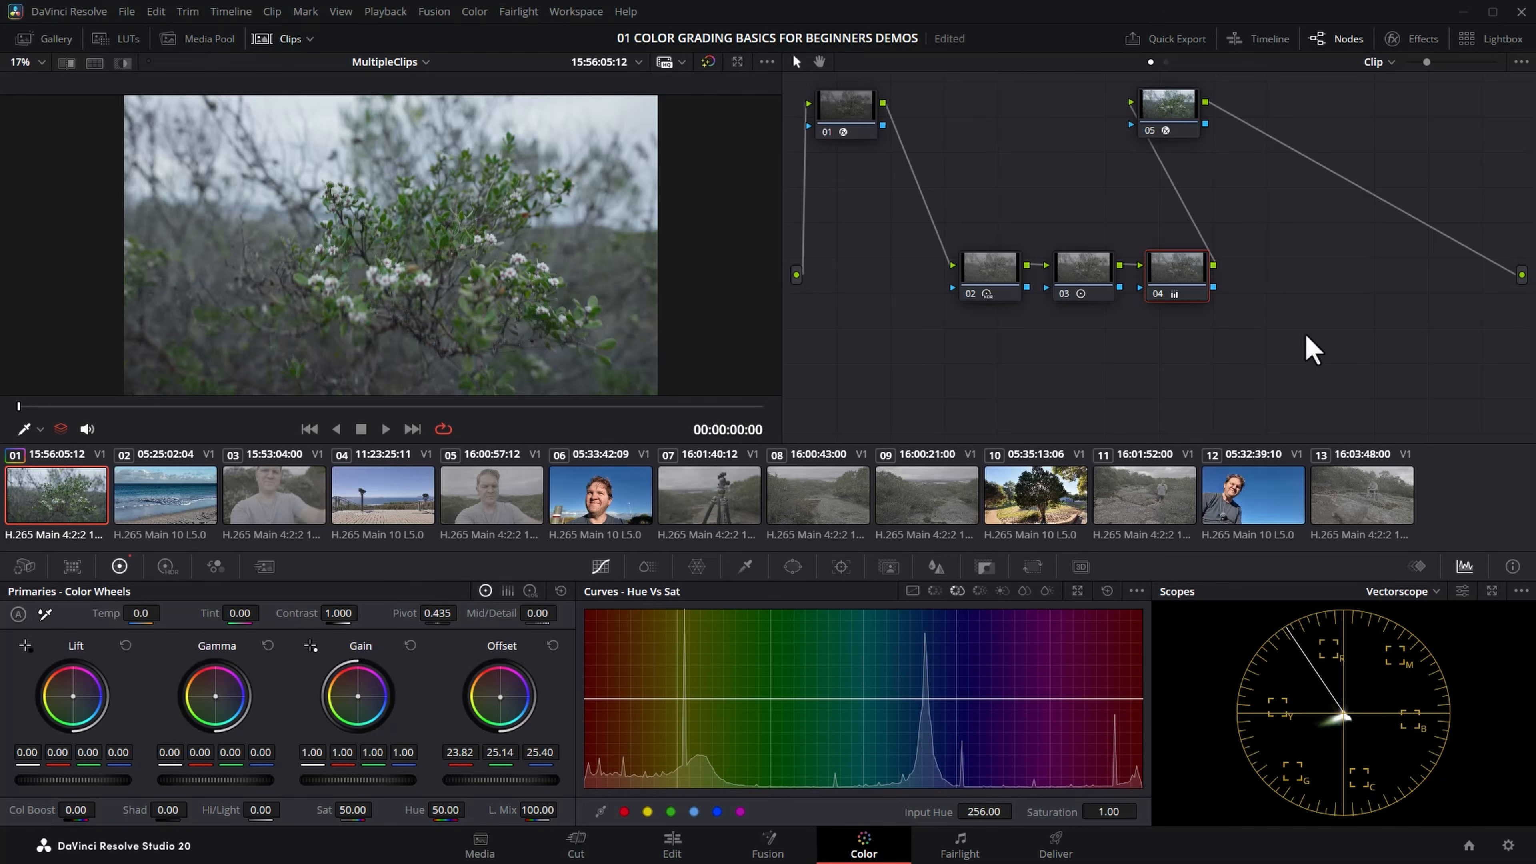
pyautogui.moveTo(1449, 337); pyautogui.dragTo(797, 79)
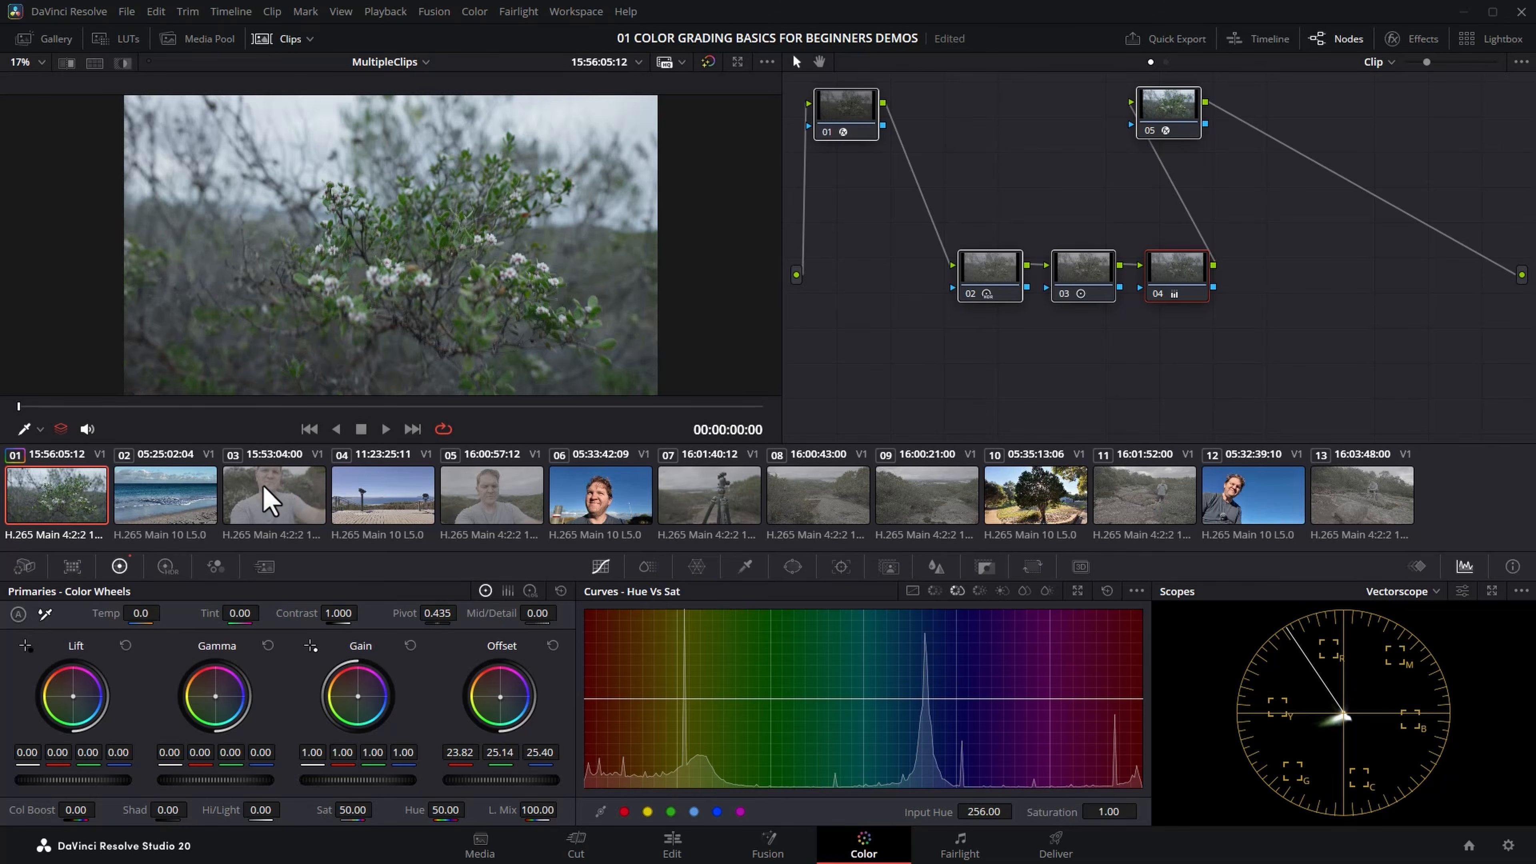
pyautogui.click(283, 505)
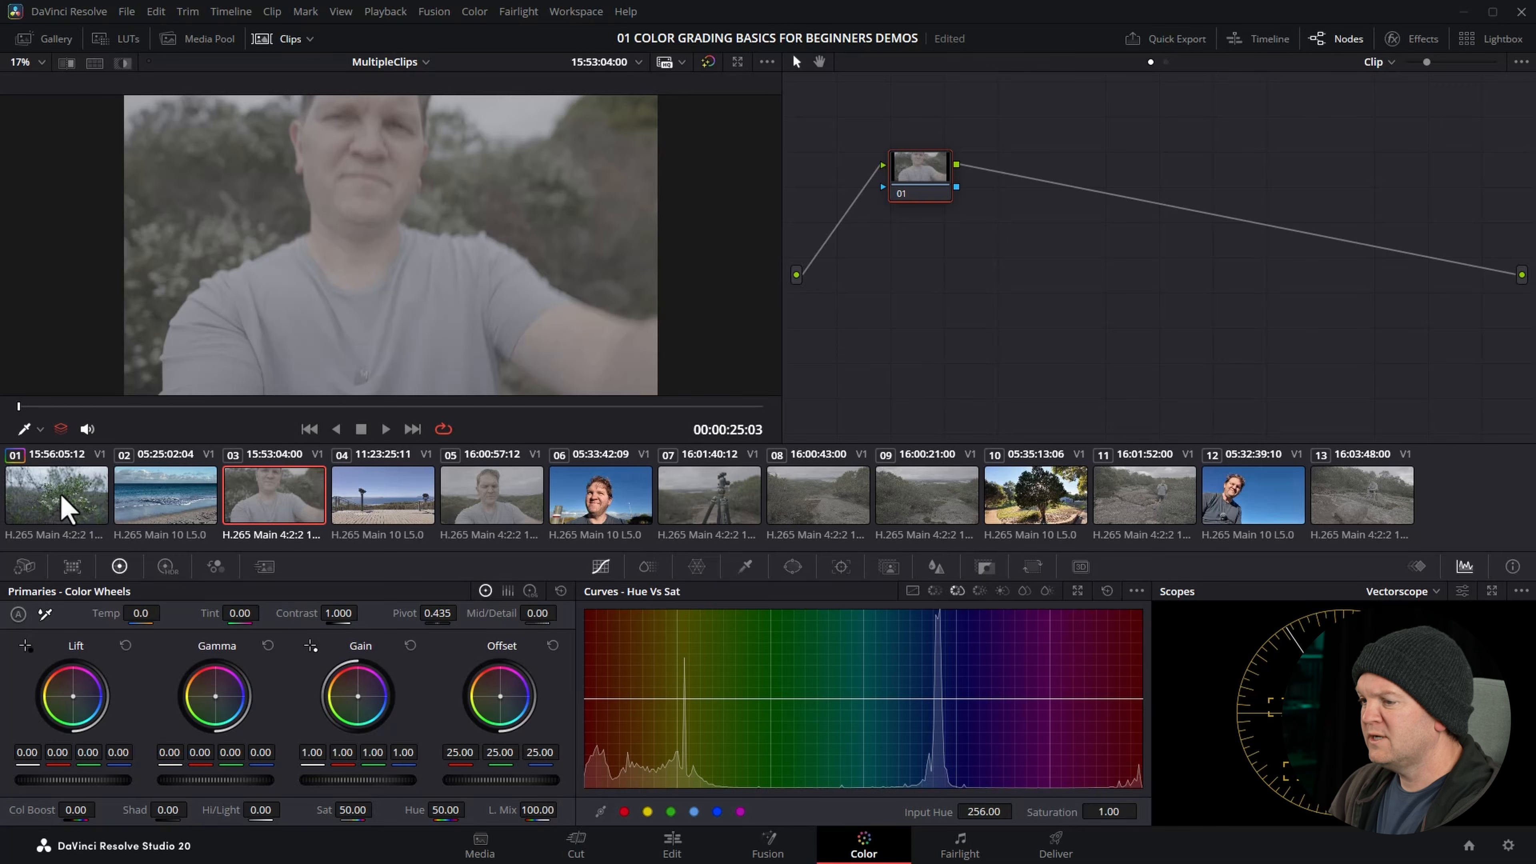
pyautogui.middleClick(67, 493)
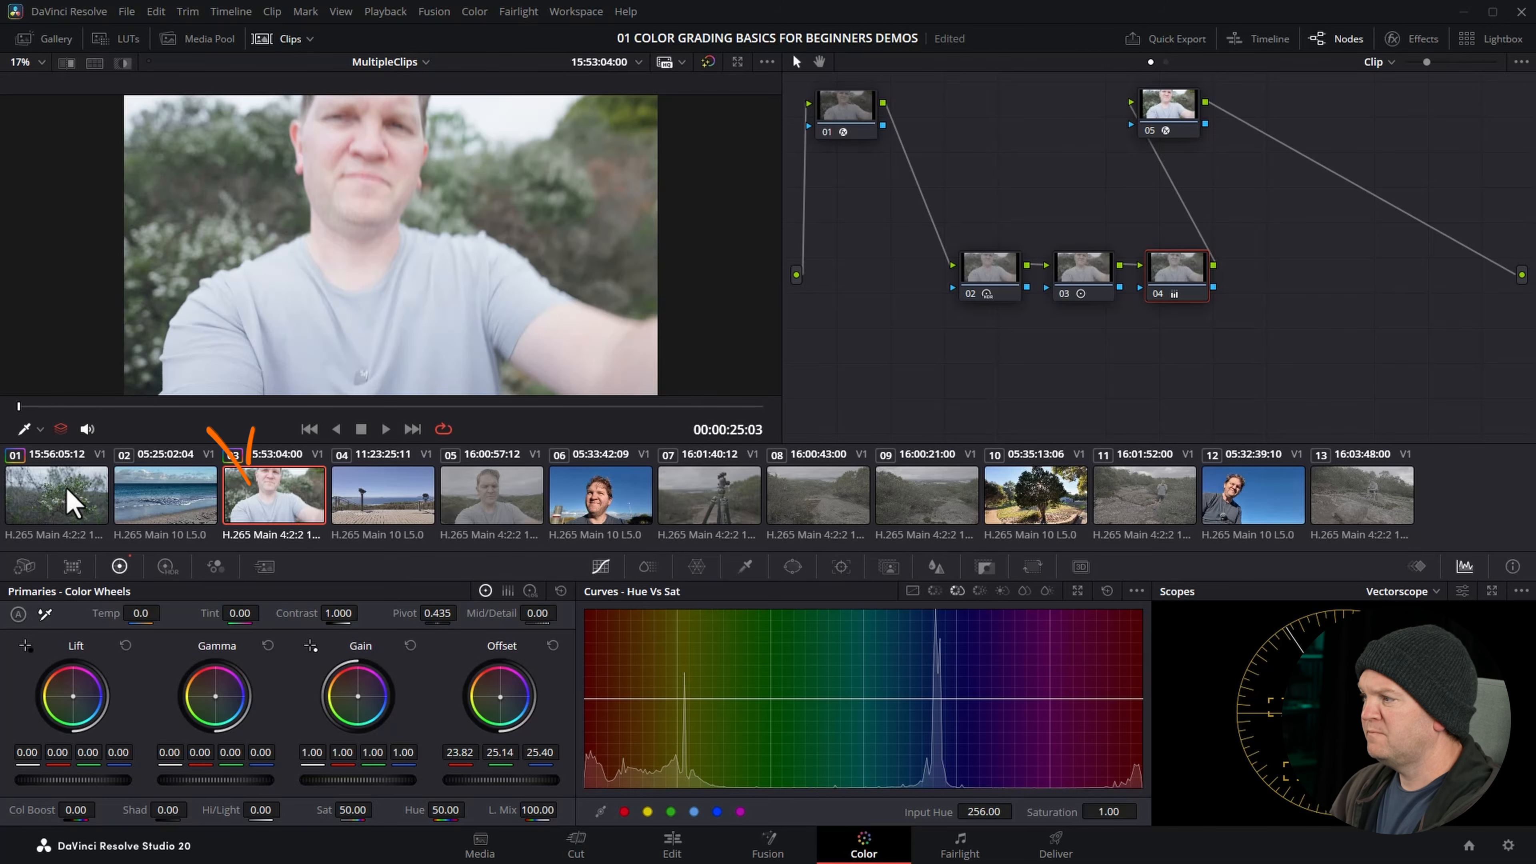
# - Lower the HDR Global exposure on clip 03's node 02, judging it on a frame further into the clip
pyautogui.moveTo(91, 406); pyautogui.dragTo(221, 406)
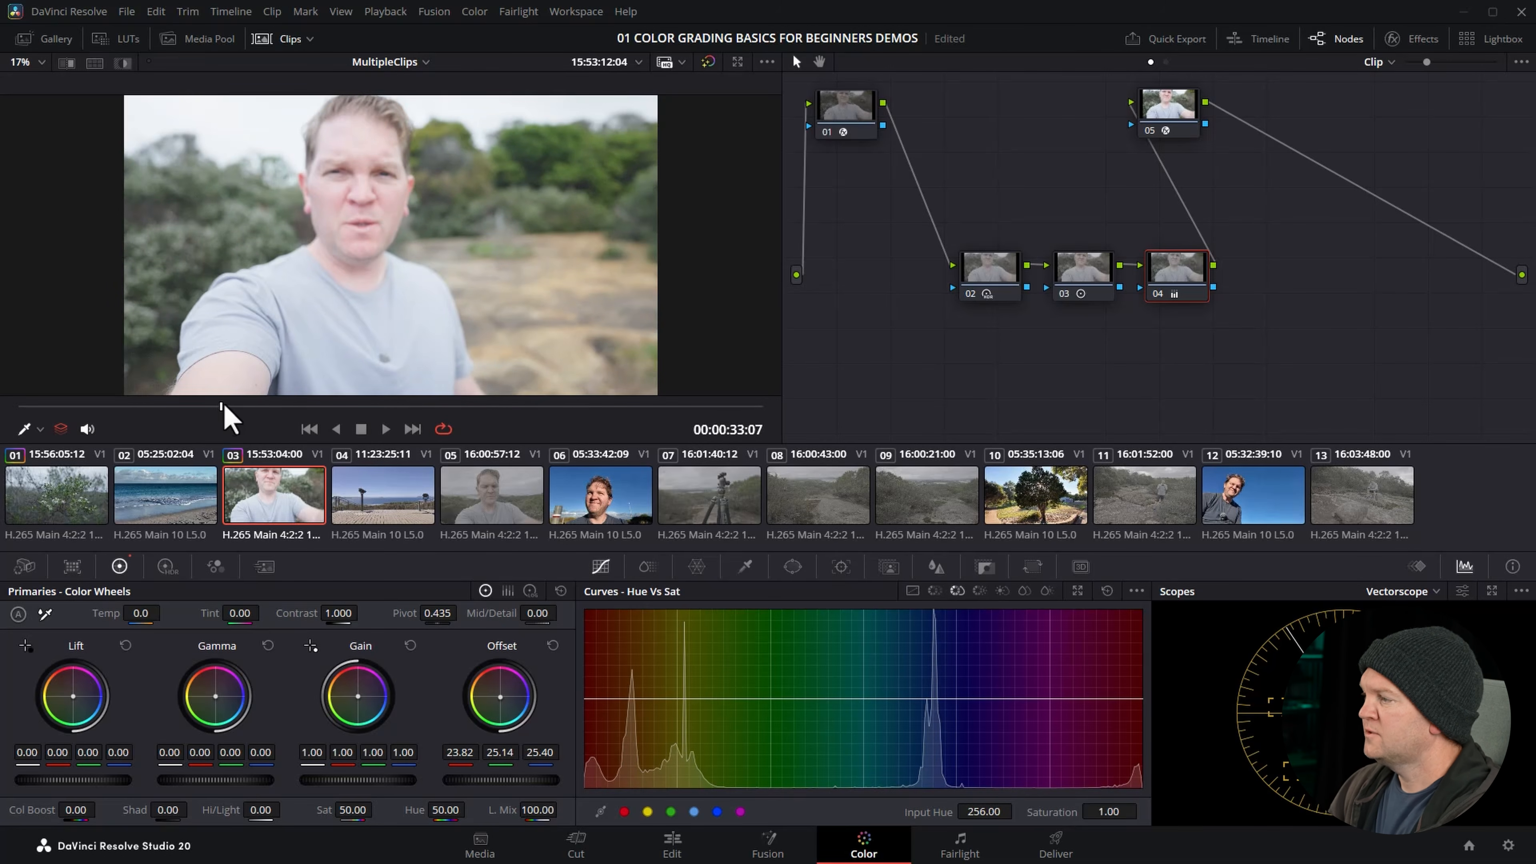
pyautogui.click(999, 283)
pyautogui.moveTo(999, 283)
pyautogui.mouseDown()
pyautogui.moveTo(1011, 281)
pyautogui.moveTo(985, 279)
pyautogui.mouseUp()
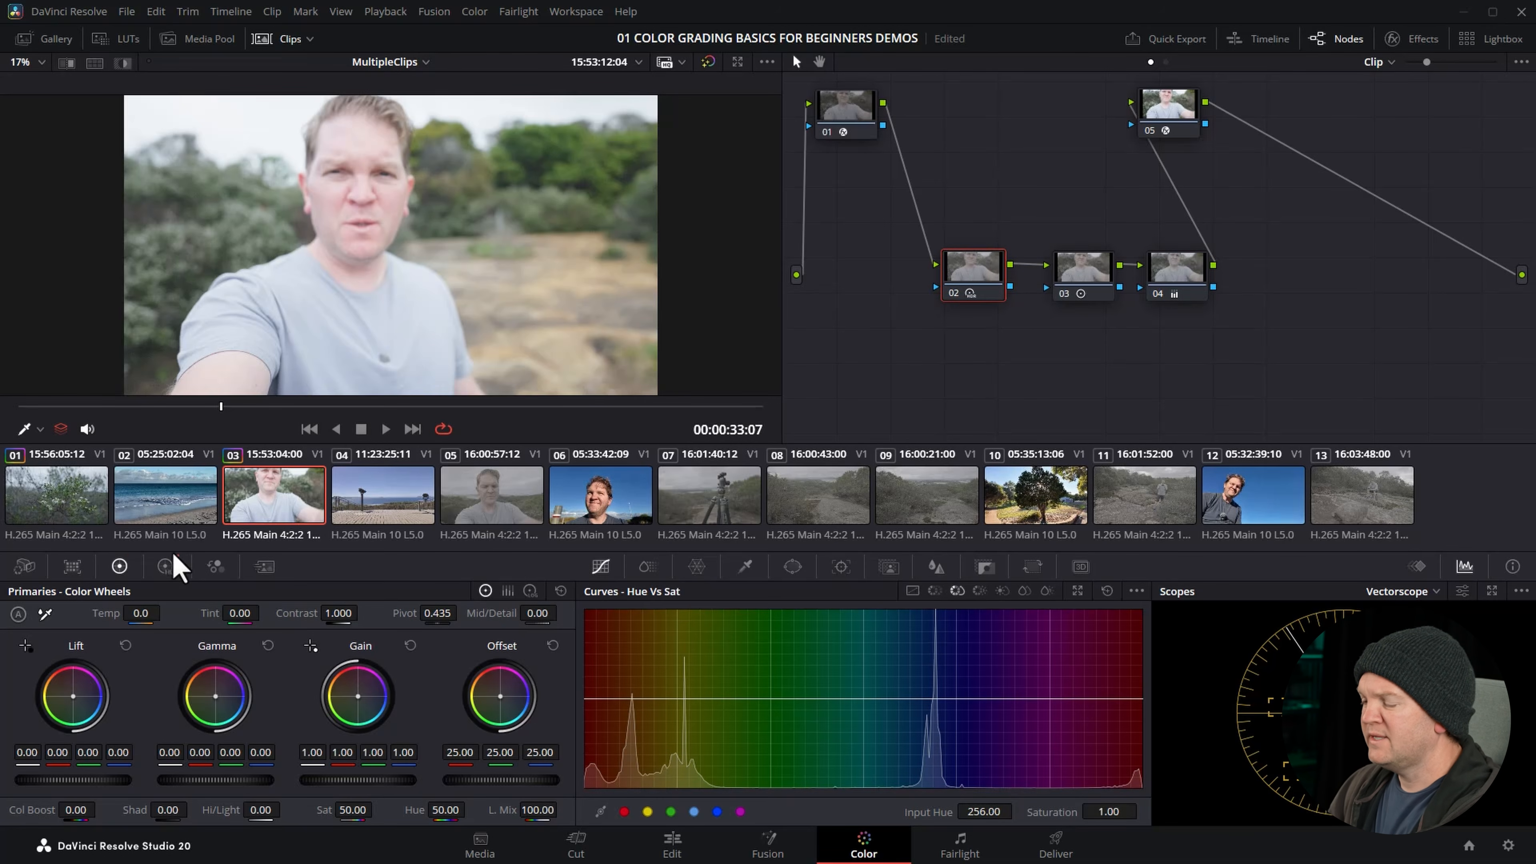
pyautogui.click(166, 567)
pyautogui.moveTo(484, 751); pyautogui.dragTo(424, 750)
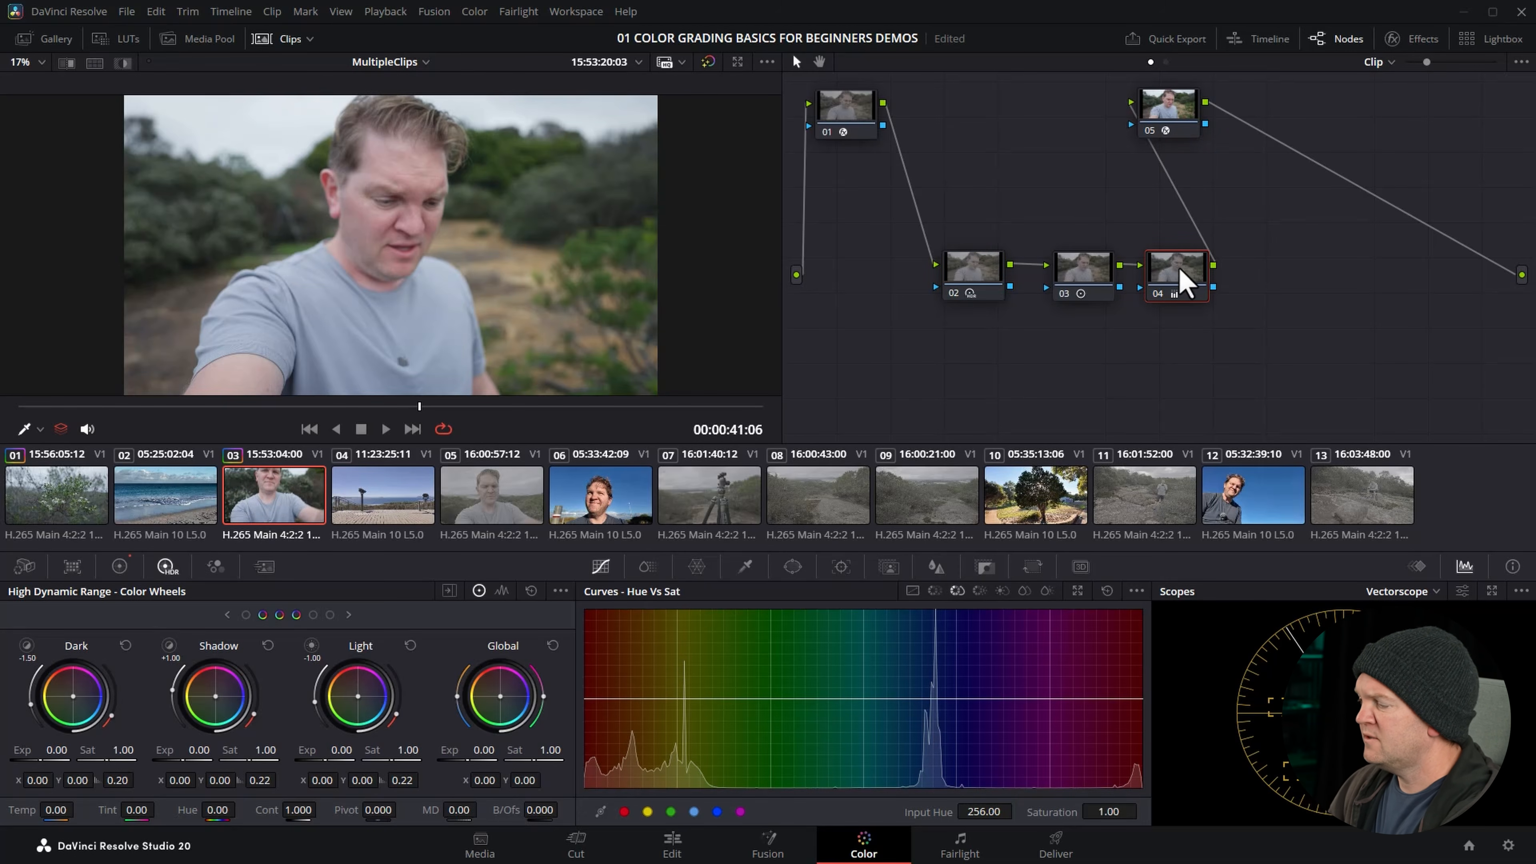
# - Compare the Primaries Offset on node 04 of clips 01 and 03, and check clip 03's HDR wheels
pyautogui.click(119, 566)
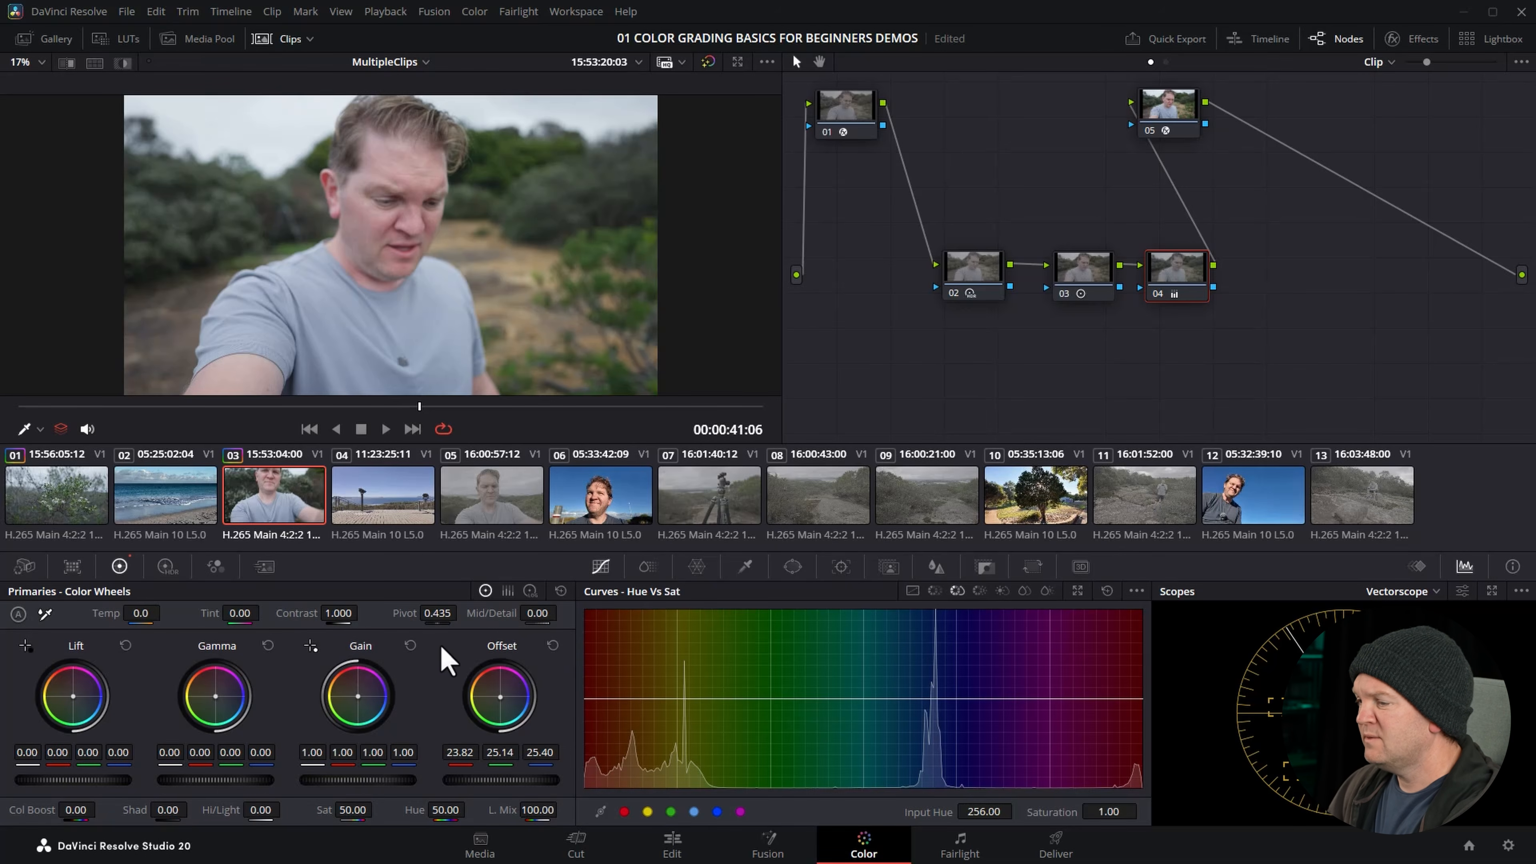
pyautogui.click(42, 507)
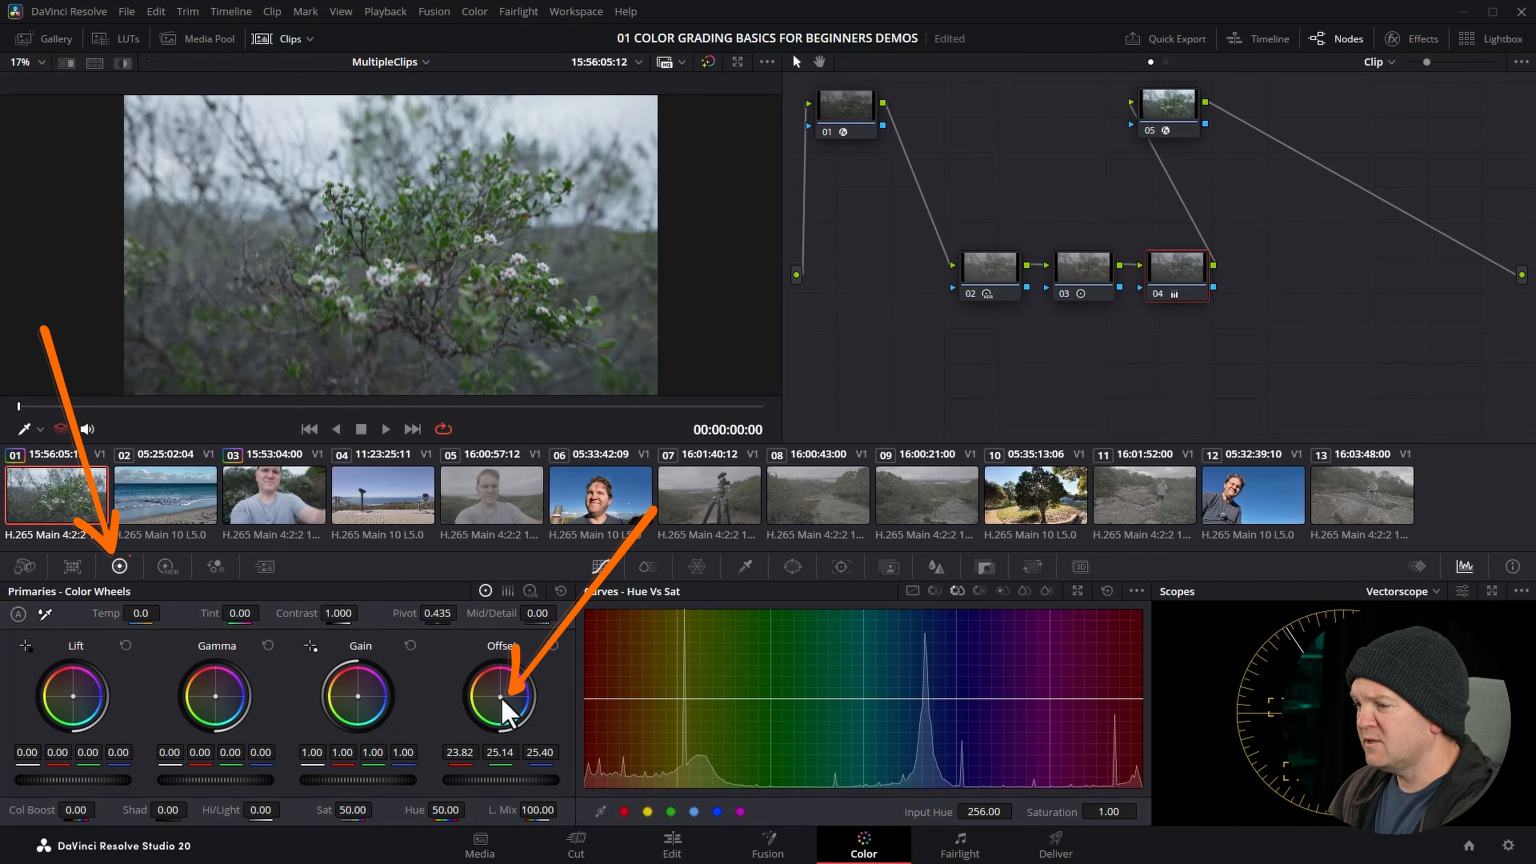
pyautogui.click(292, 502)
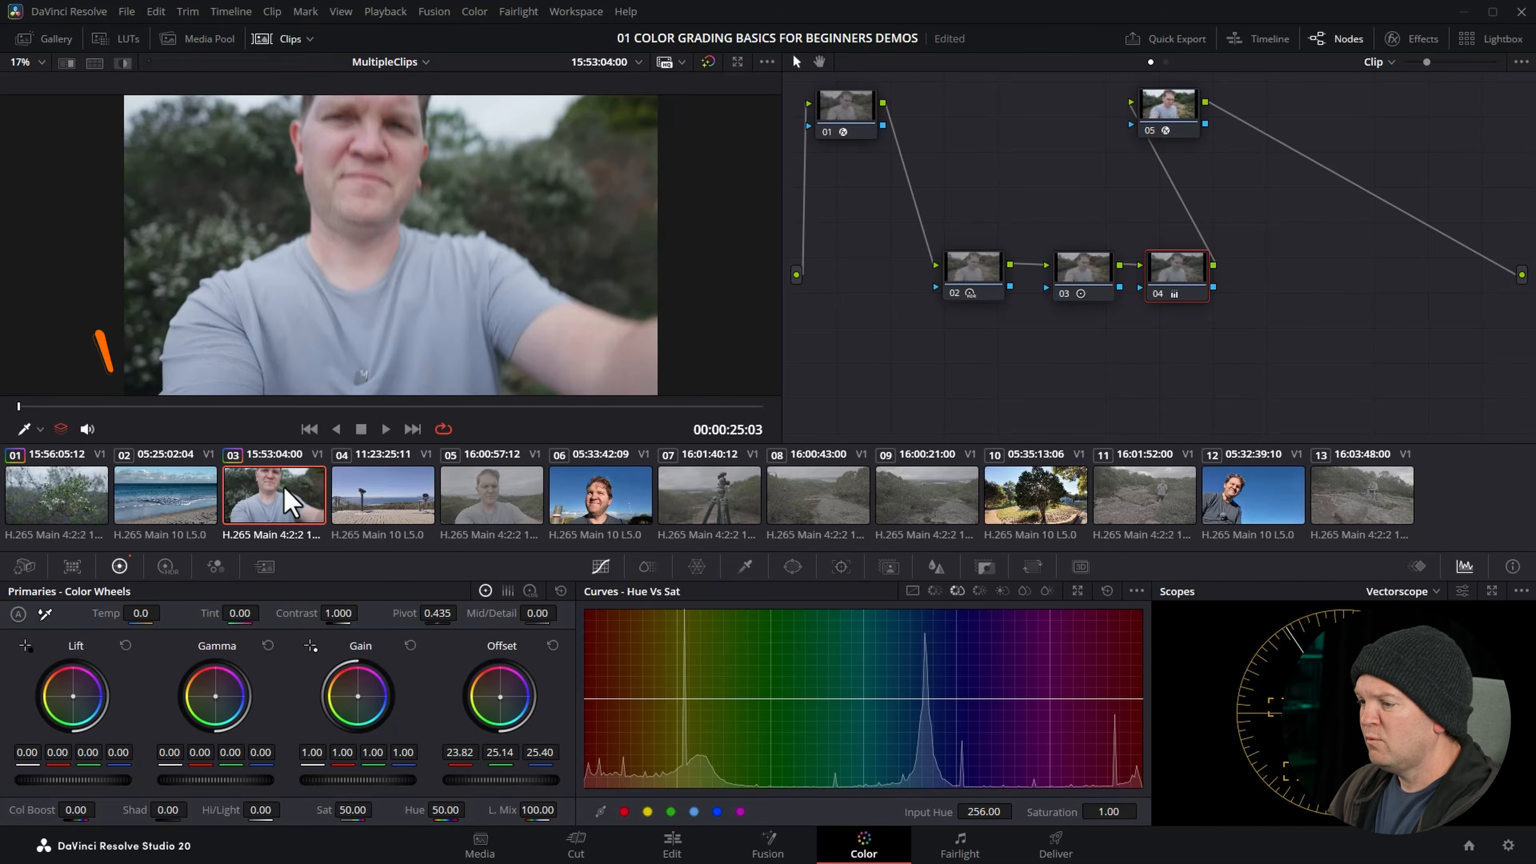
pyautogui.click(168, 570)
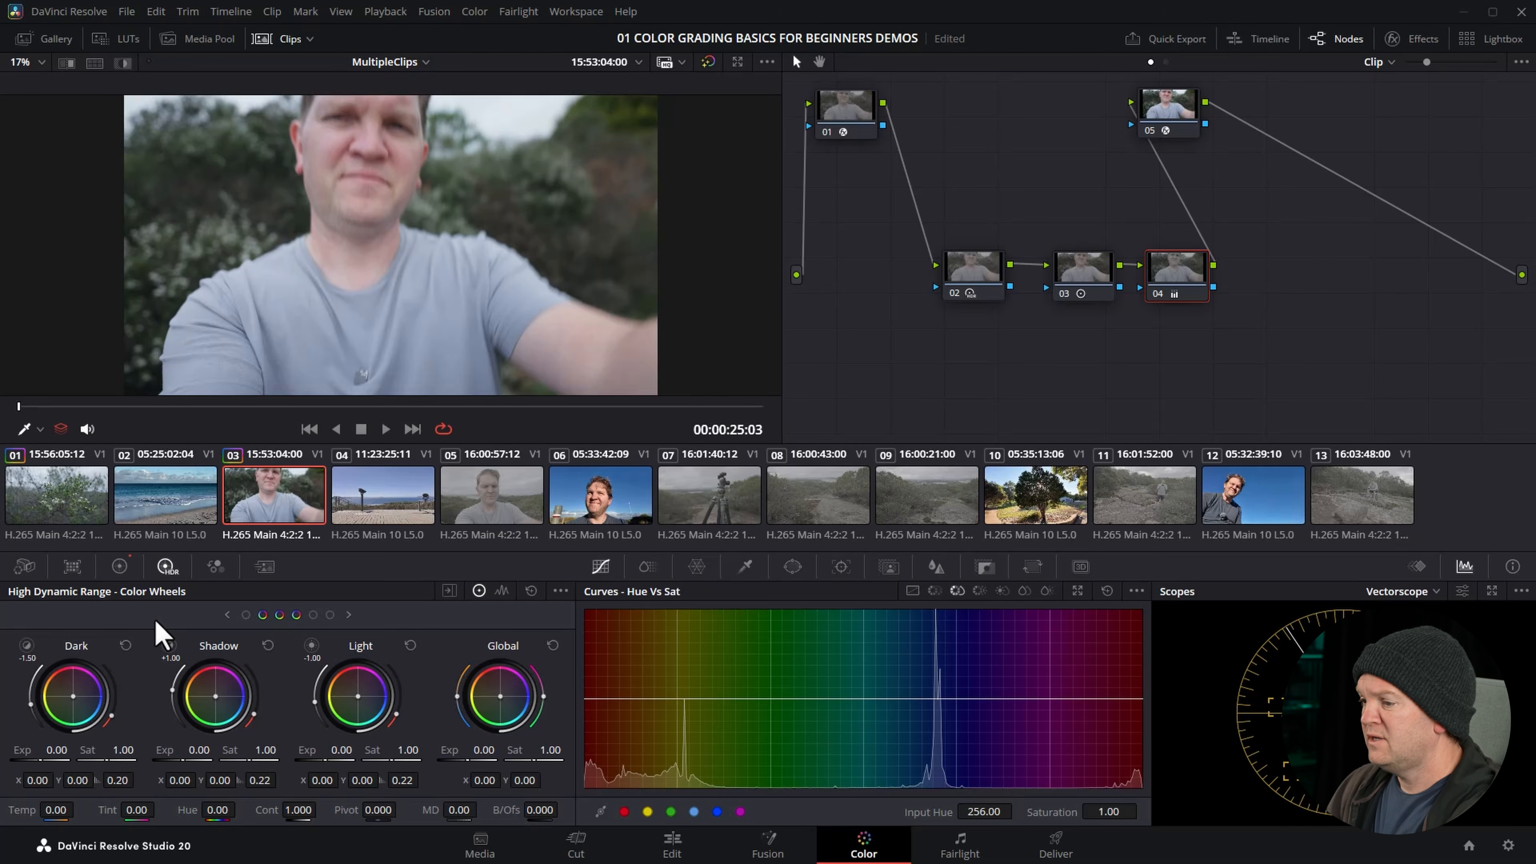
pyautogui.click(121, 566)
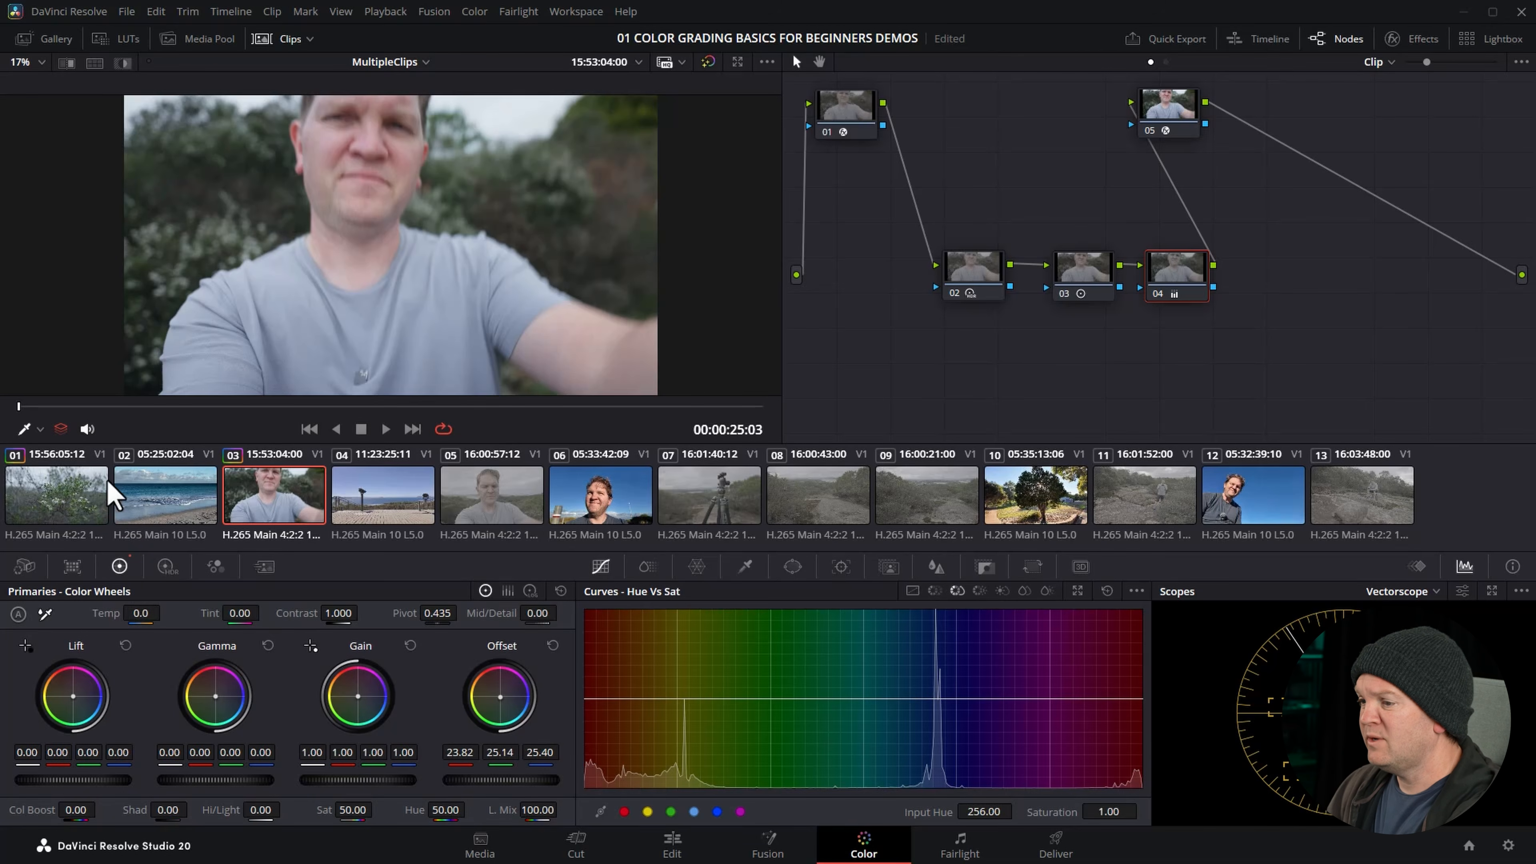
# - Reset clip 01's Primaries Offset on node 04 and rebalance its colour with the HDR Global wheel at X -0.02, Y -0.02
pyautogui.click(68, 501)
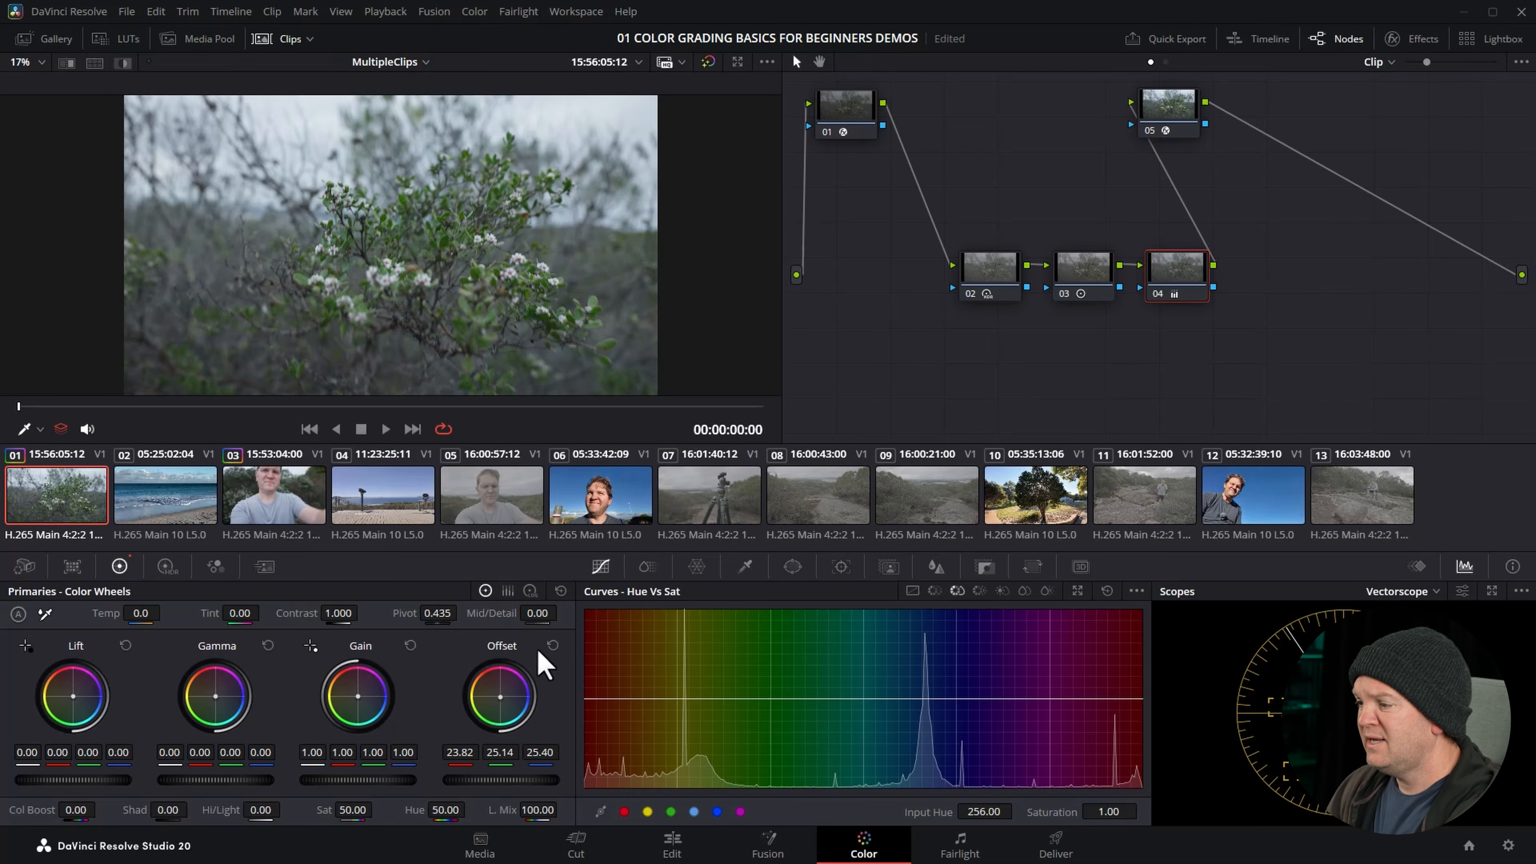
pyautogui.click(552, 646)
pyautogui.click(173, 567)
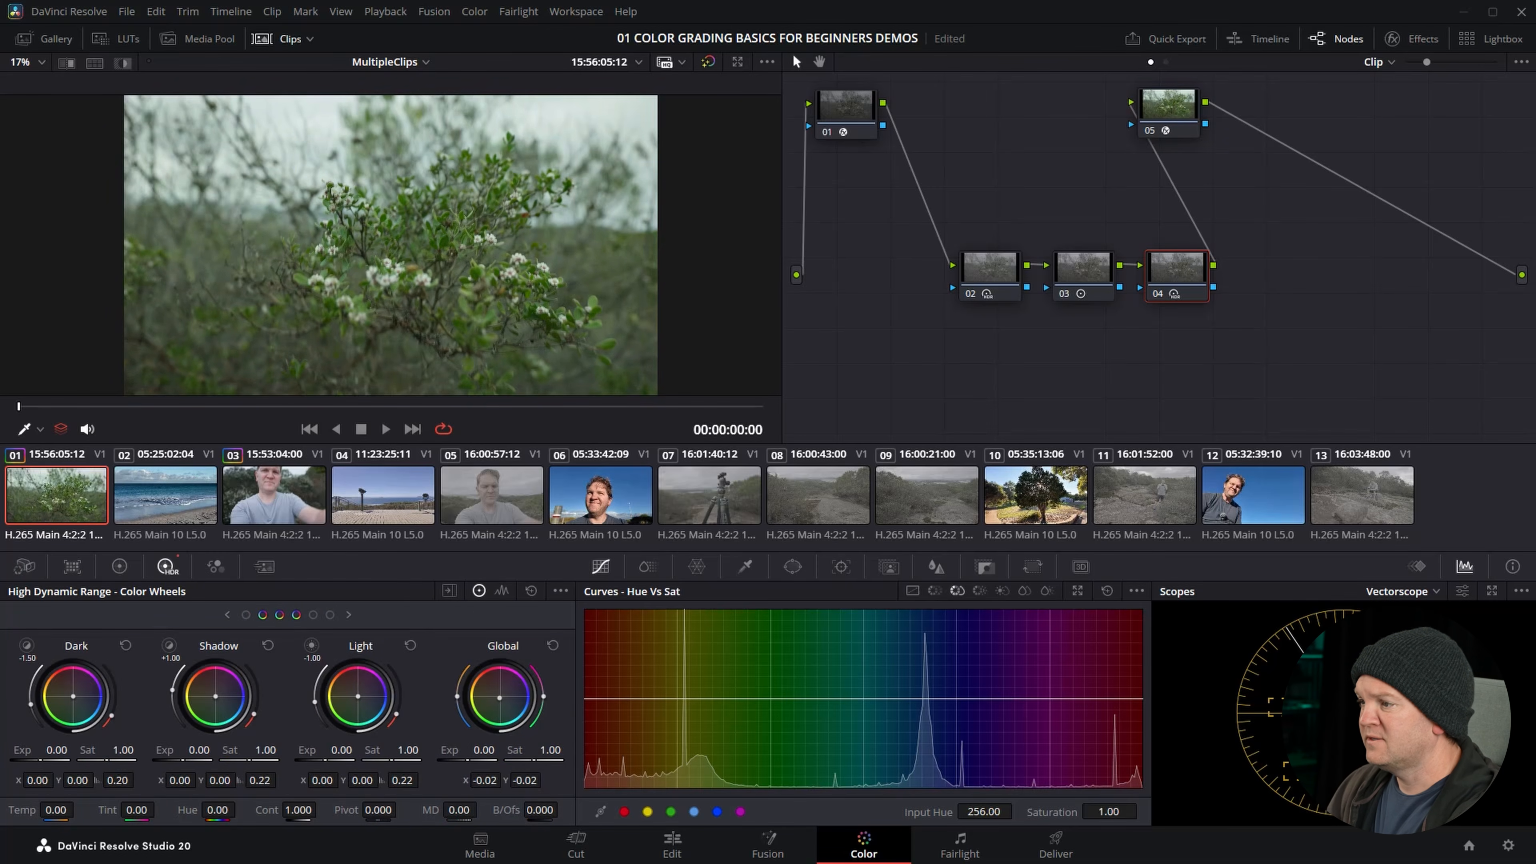
# - Reset clip 03's Primaries Offset on node 04 and rebalance its colour with the HDR Global wheel at X -0.01, Y -0.01
pyautogui.click(299, 497)
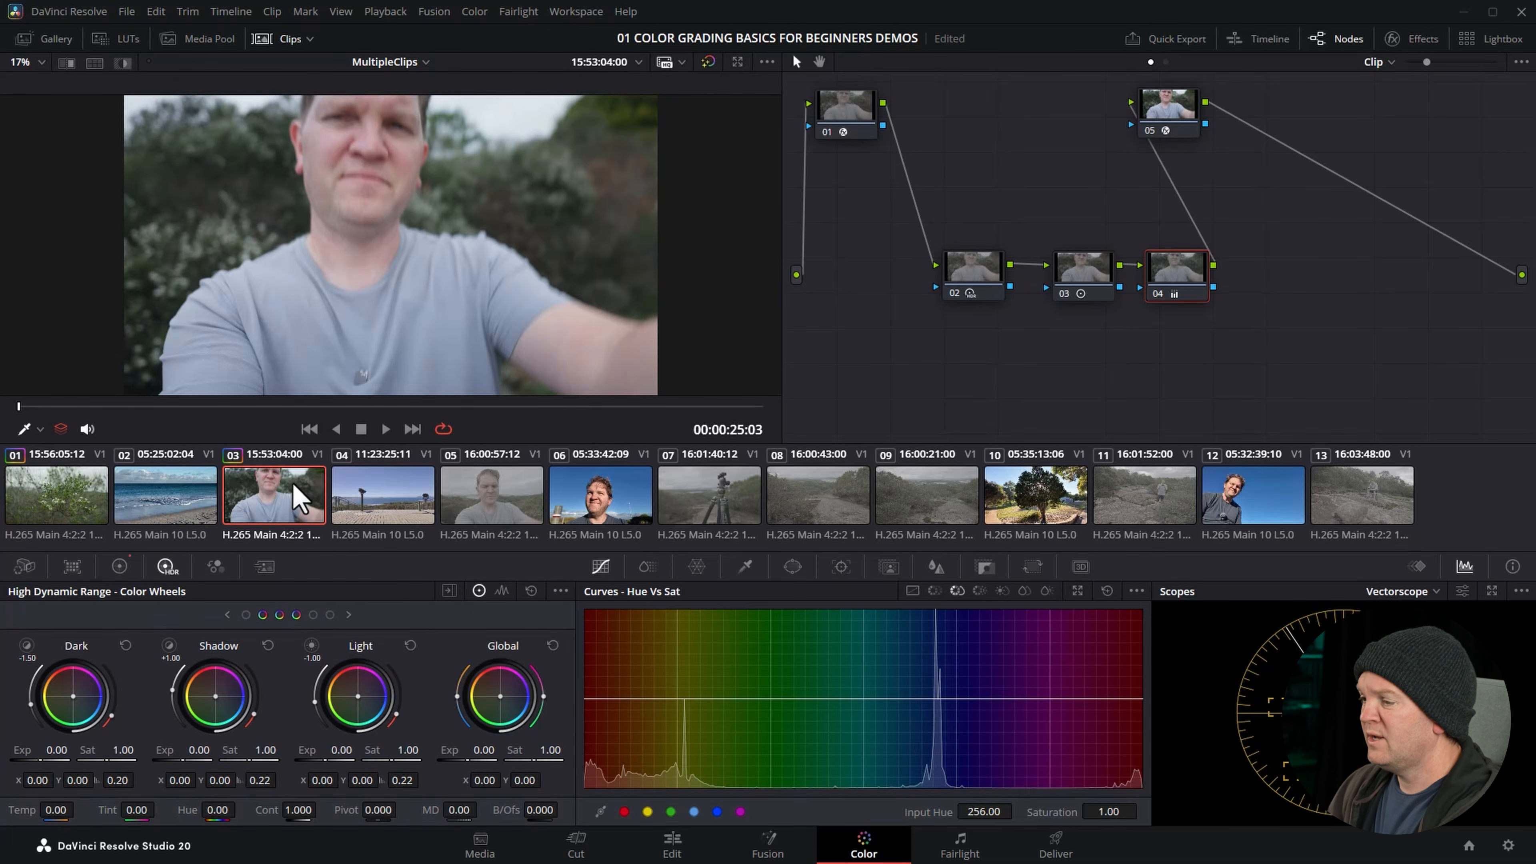
pyautogui.click(120, 566)
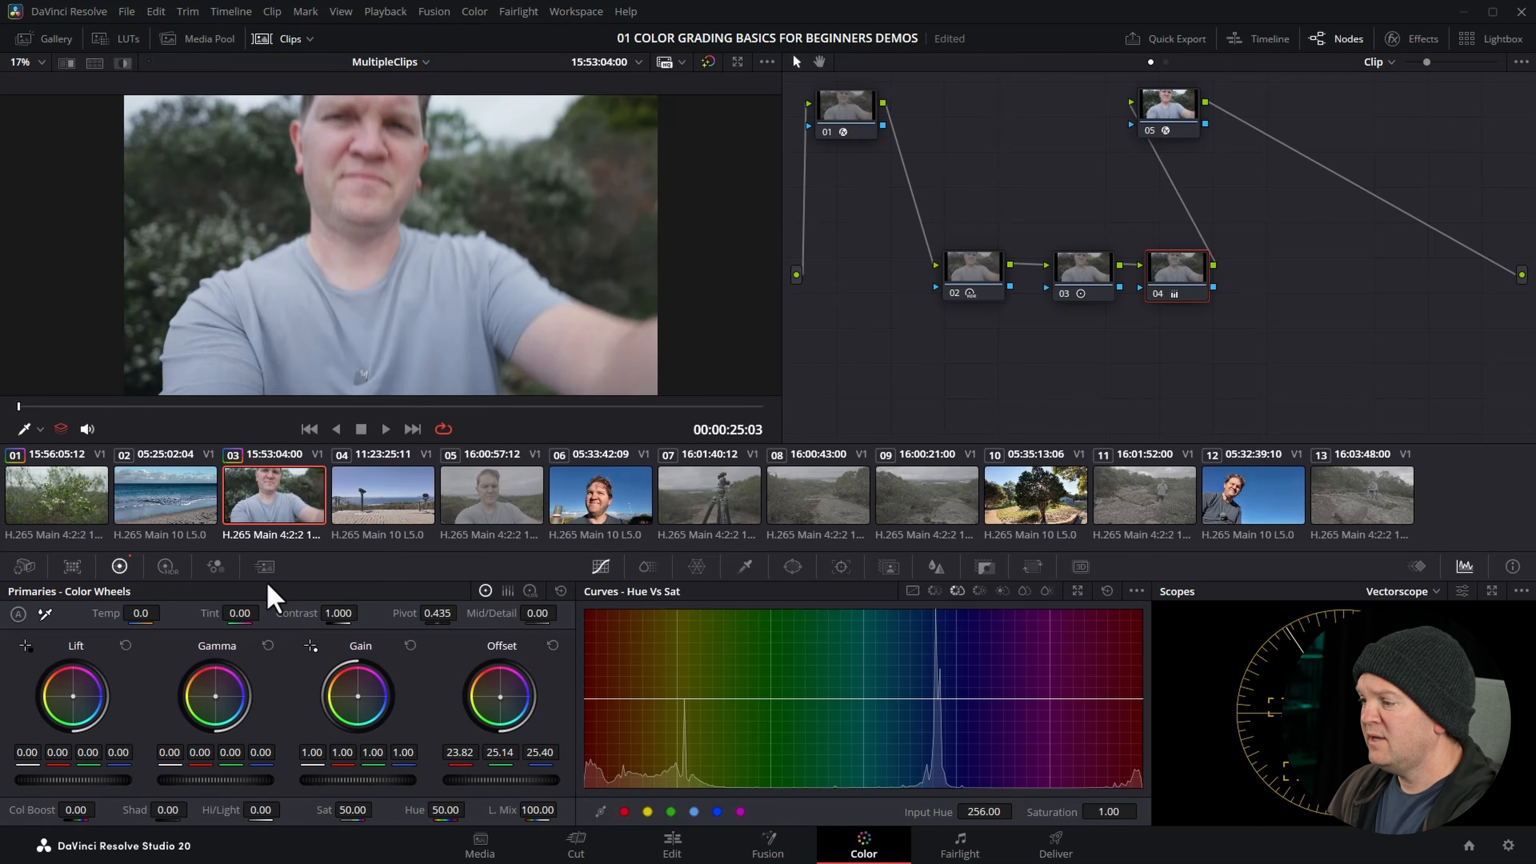
pyautogui.click(170, 569)
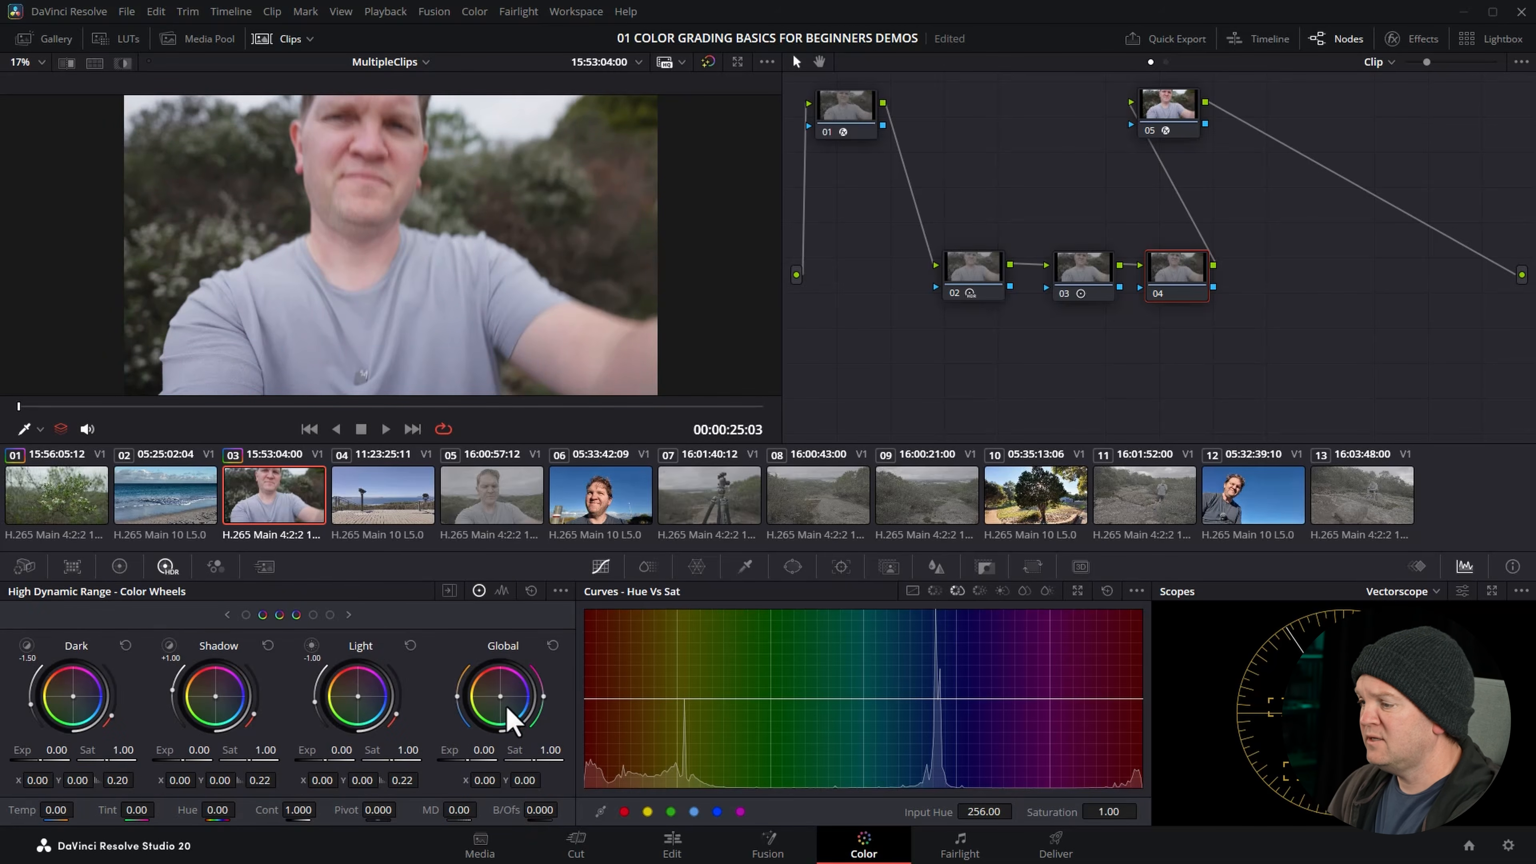
pyautogui.moveTo(500, 714); pyautogui.dragTo(499, 715)
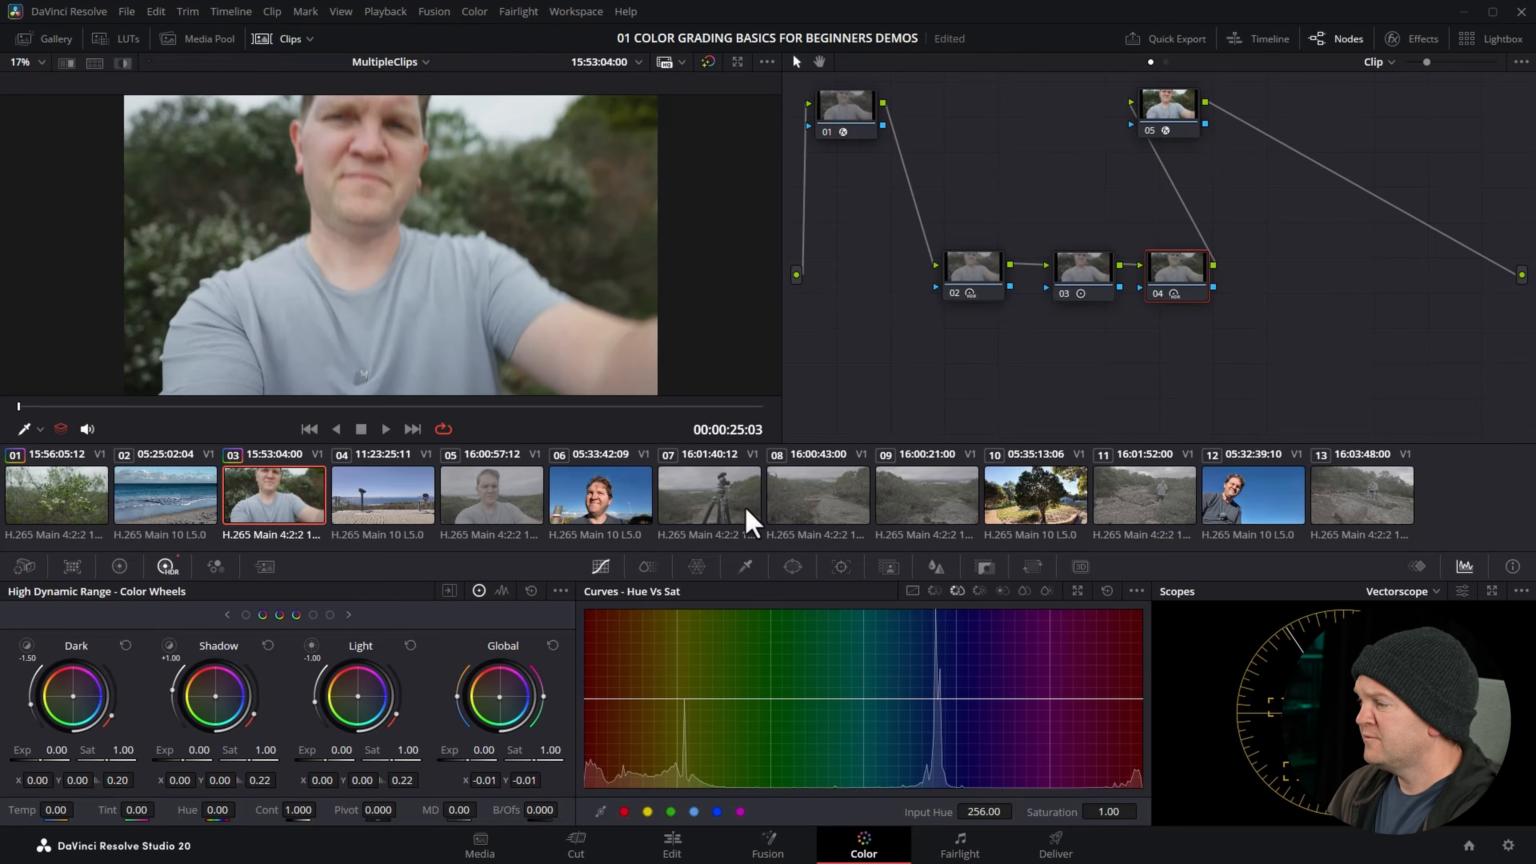
# - Copy clip 03's grade onto clips 07, 08, 09, 11 and 13 together, and review the graded clips
pyautogui.click(730, 514)
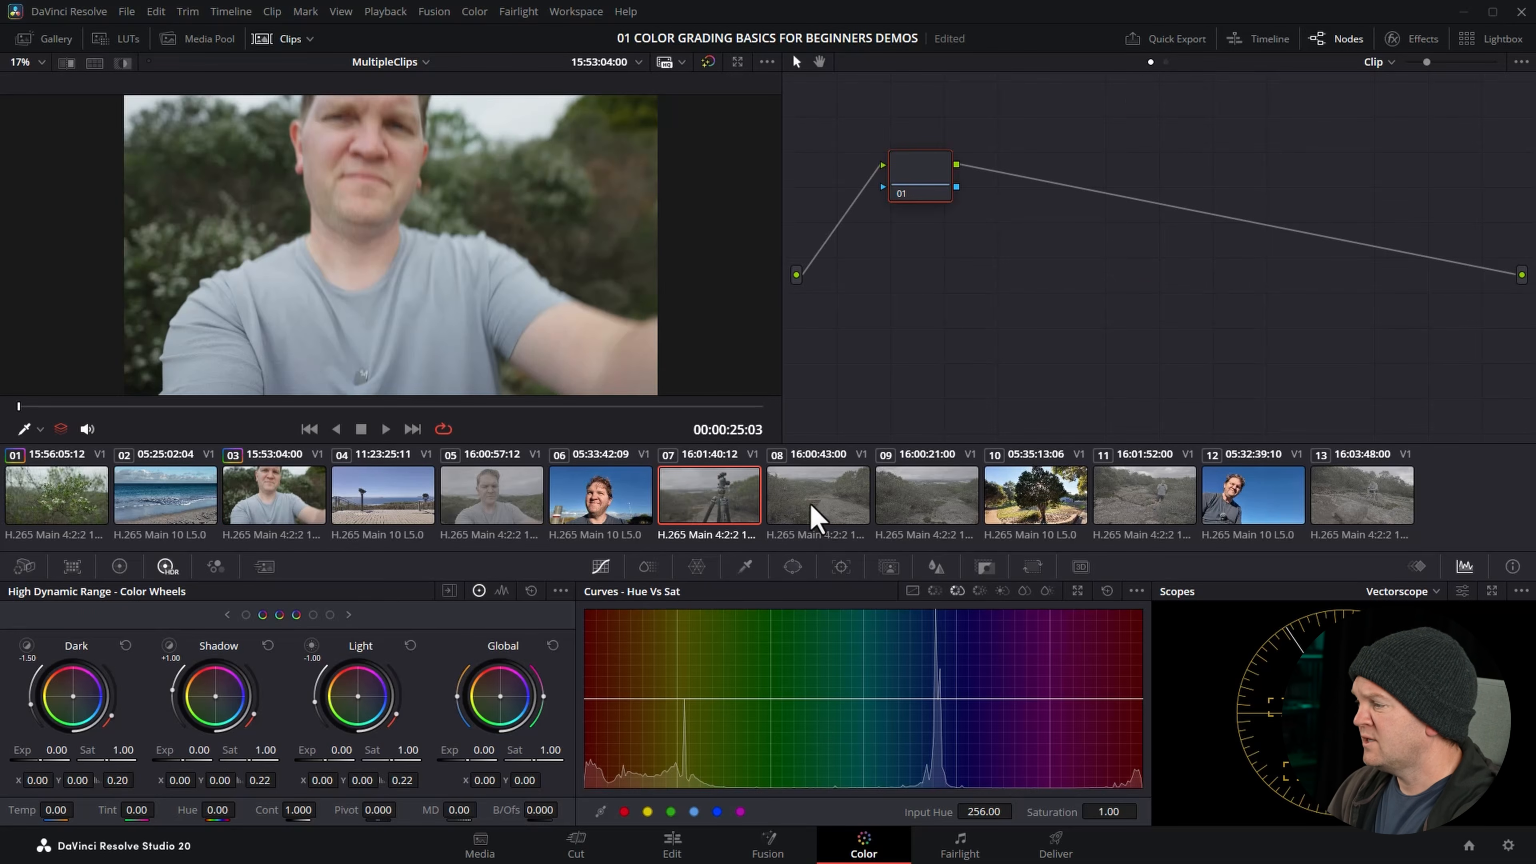
pyautogui.keyDown('ctrl'); pyautogui.click(910, 508); pyautogui.keyUp('ctrl')
pyautogui.keyDown('ctrl'); pyautogui.click(1136, 508); pyautogui.keyUp('ctrl')
pyautogui.keyDown('ctrl'); pyautogui.click(1378, 515); pyautogui.keyUp('ctrl')
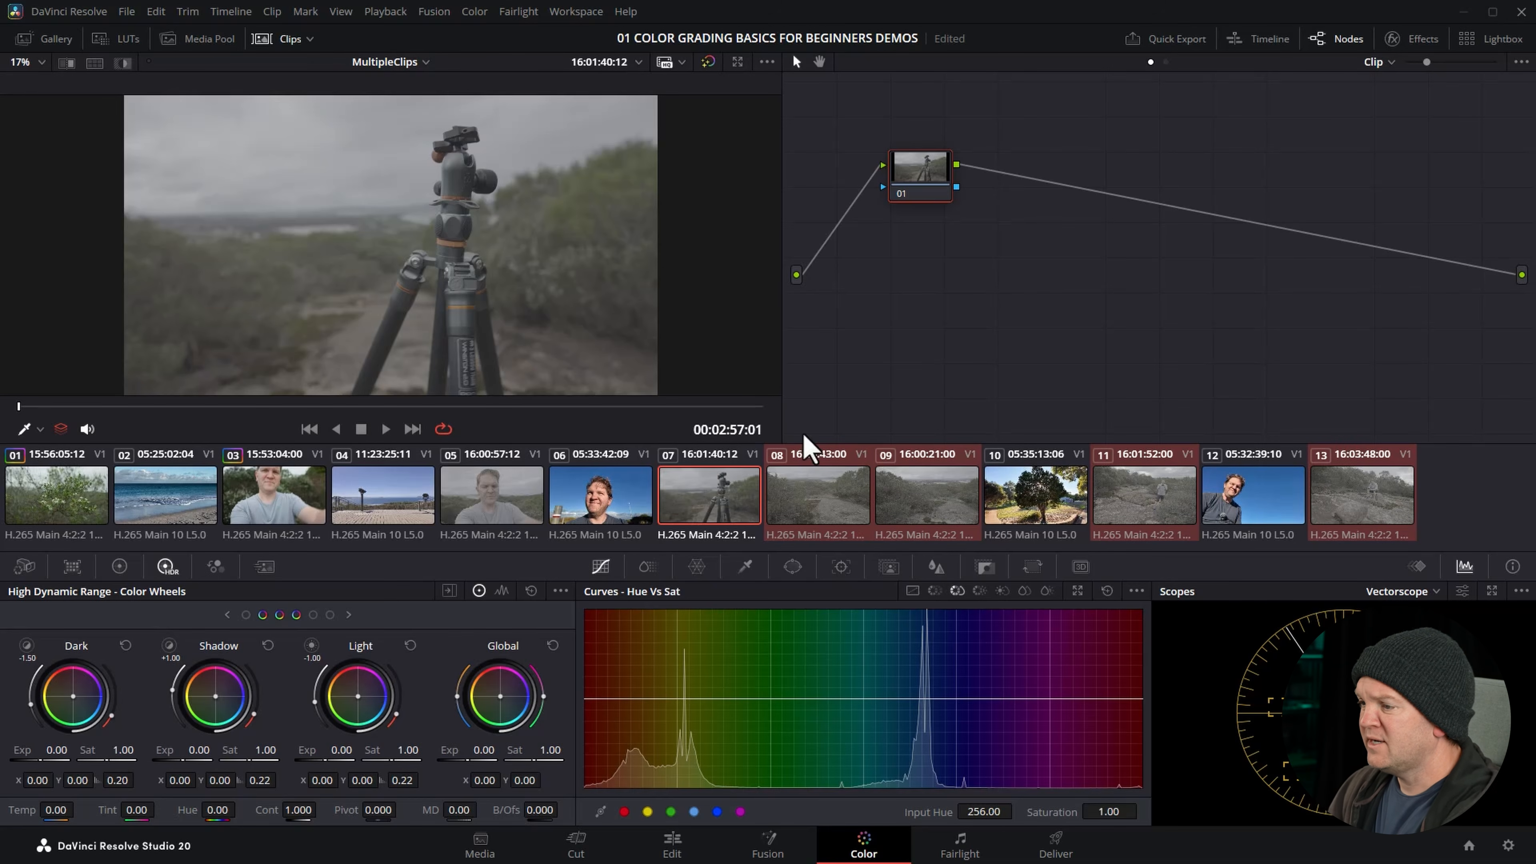
pyautogui.middleClick(282, 499)
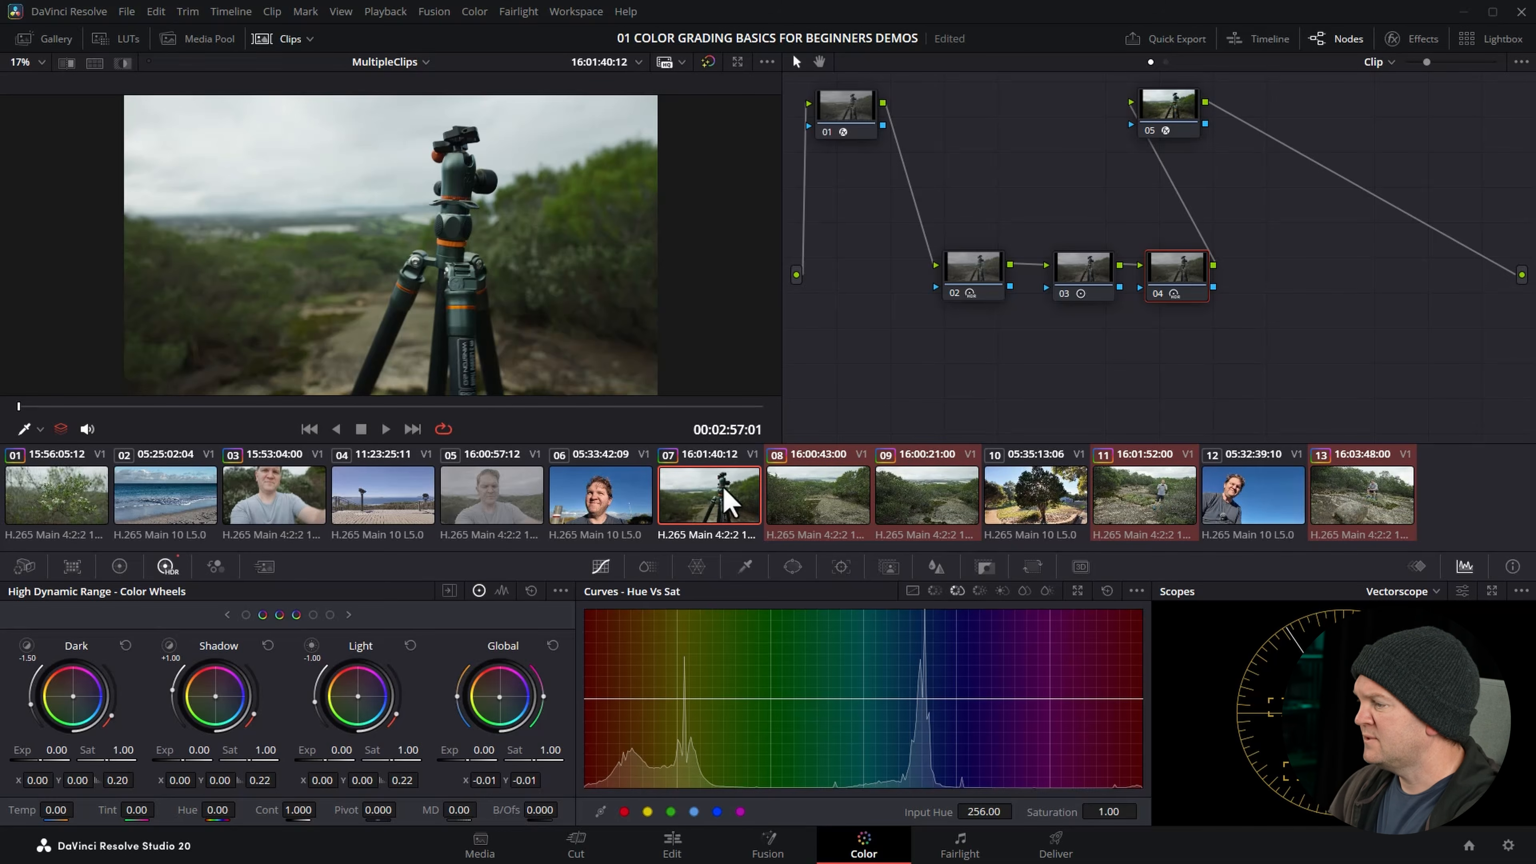
pyautogui.click(907, 501)
pyautogui.click(1140, 499)
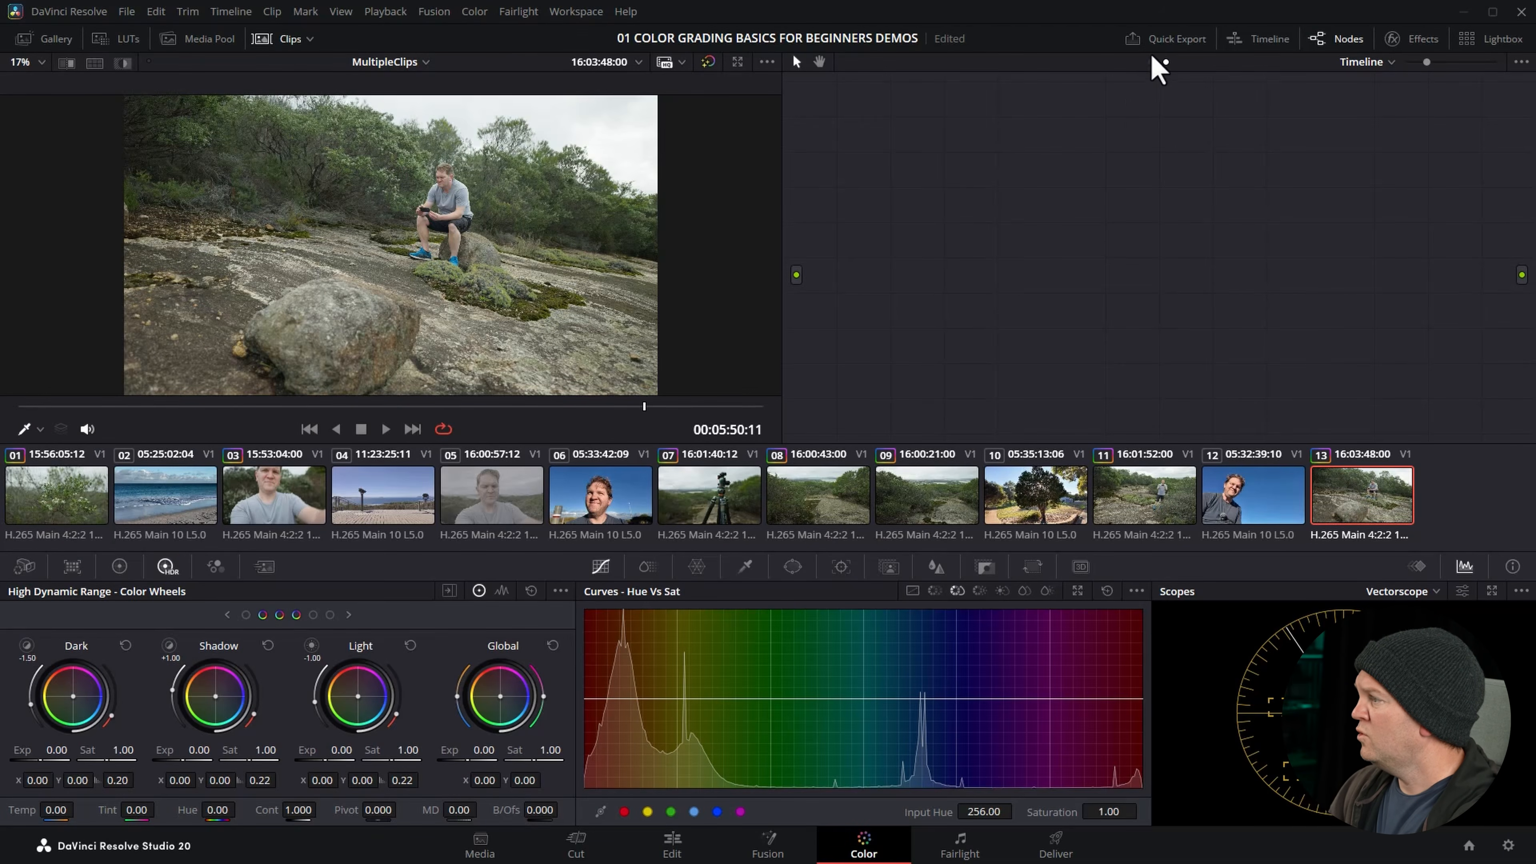
# - Switch the node graph to Timeline level, add a node and connect it between the source and the output
pyautogui.click(1389, 62)
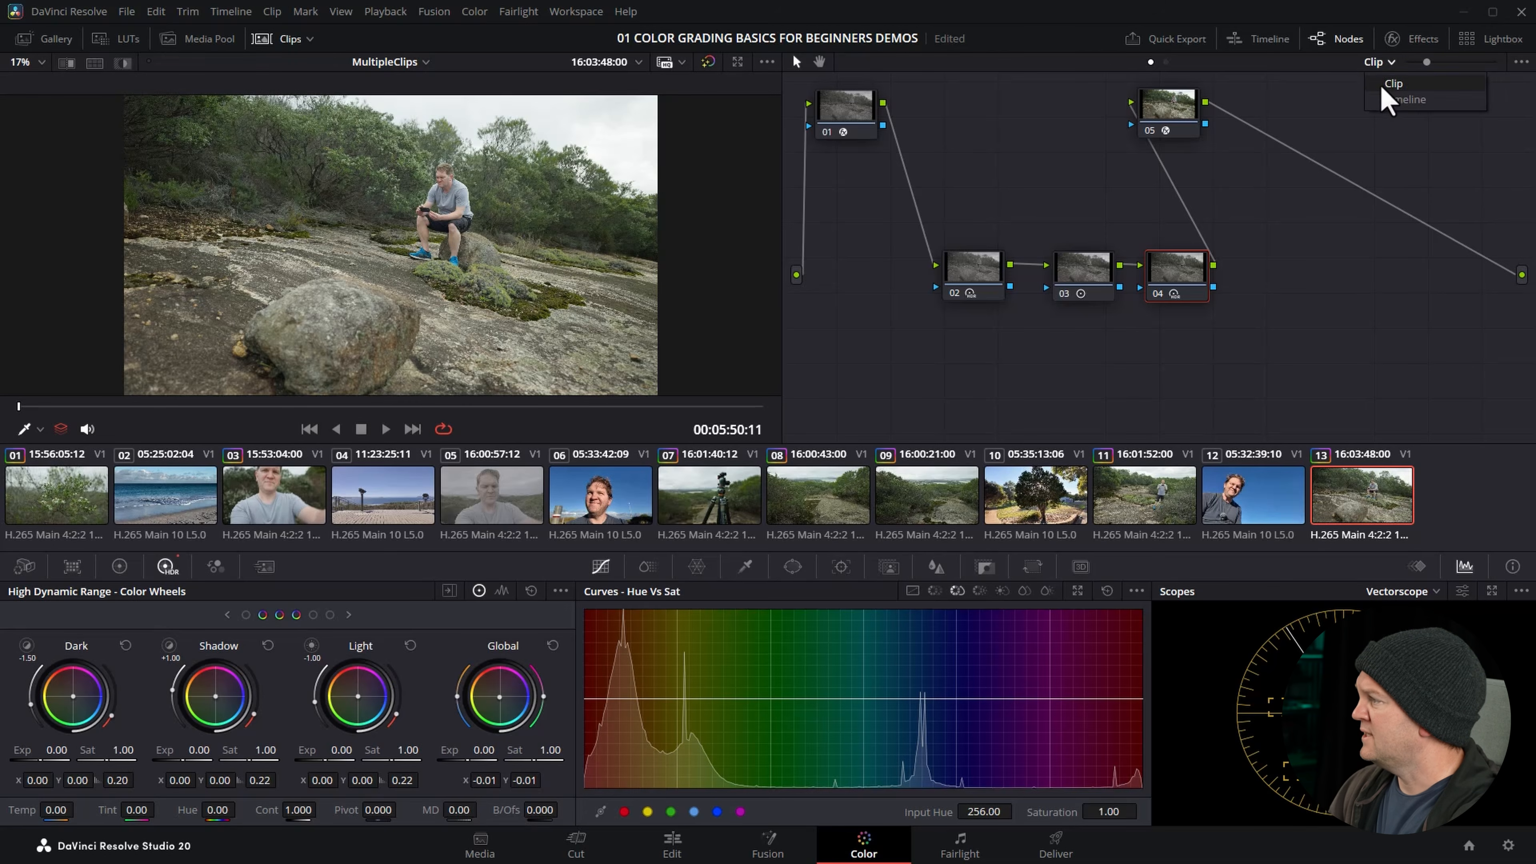
pyautogui.click(1397, 109)
pyautogui.rightClick(1000, 217)
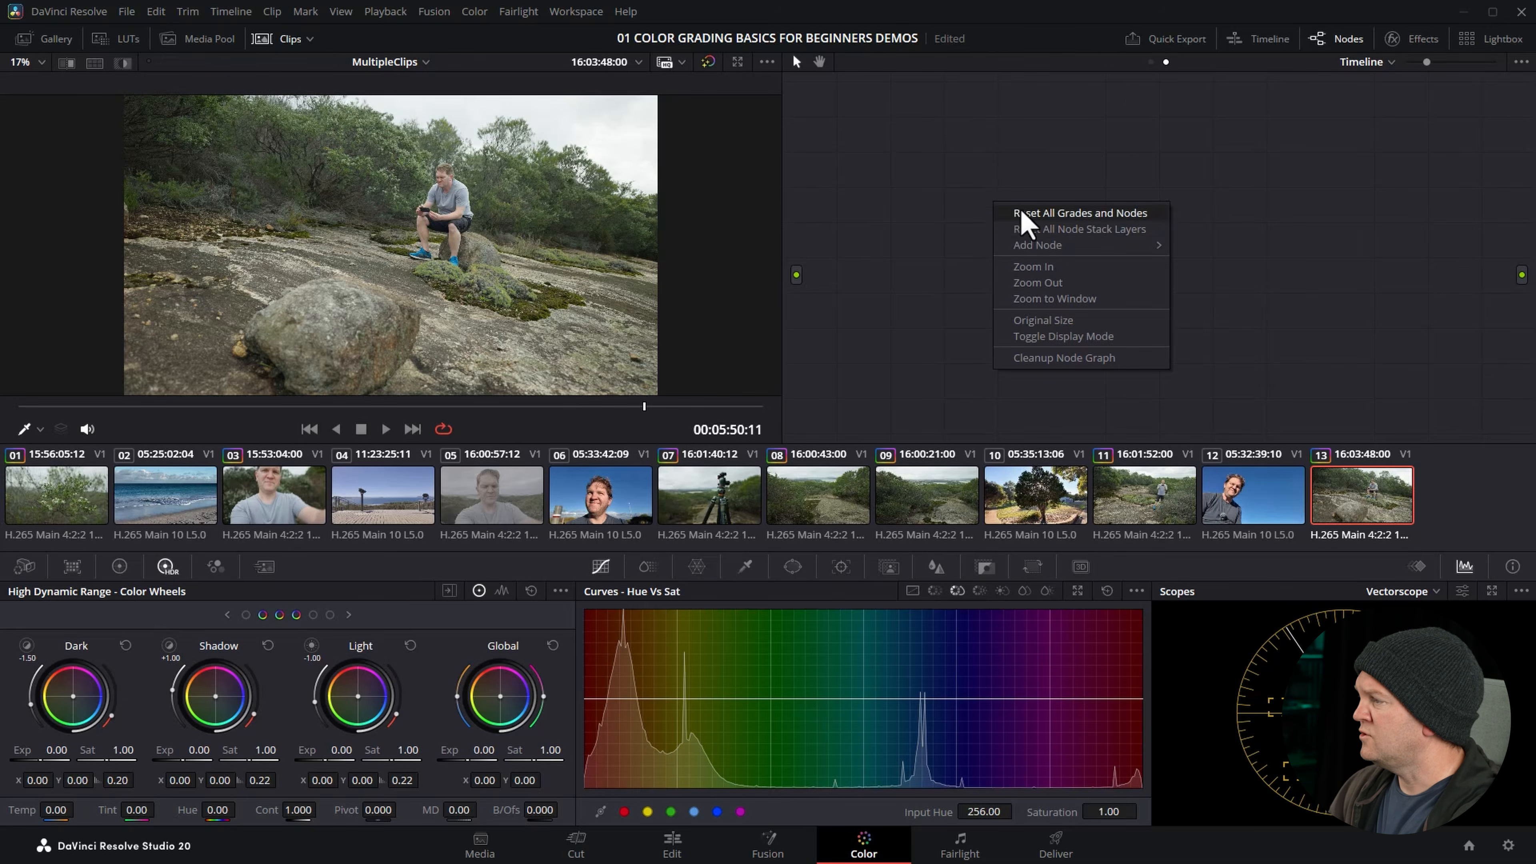
pyautogui.moveTo(1062, 246)
pyautogui.click(1244, 248)
pyautogui.moveTo(798, 276); pyautogui.dragTo(1522, 275)
pyautogui.moveTo(980, 201); pyautogui.dragTo(1085, 208)
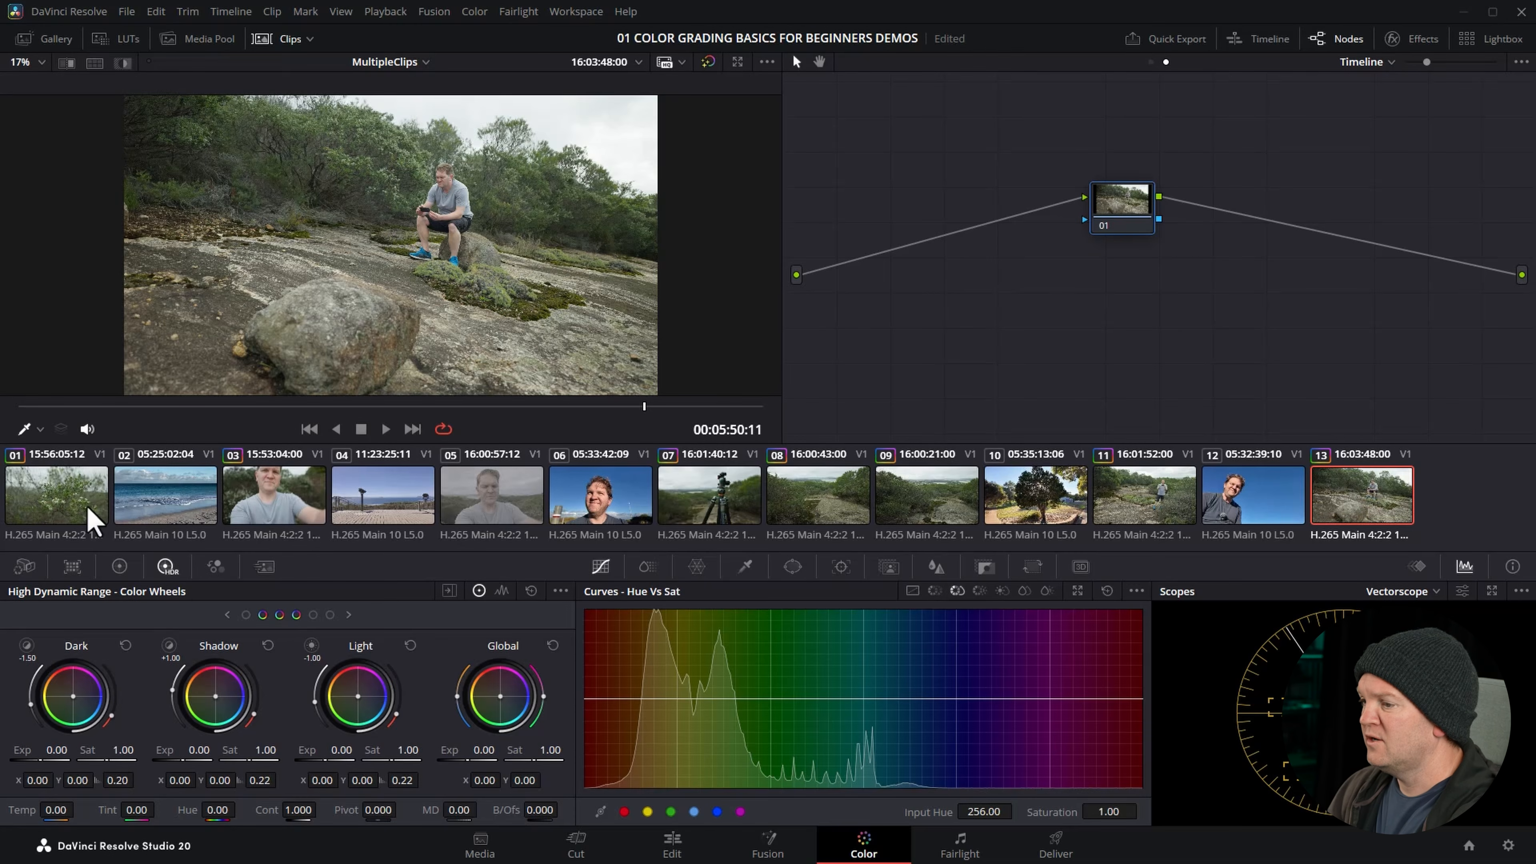
# - Copy the existing grade onto the still ungraded clip 05
pyautogui.click(491, 502)
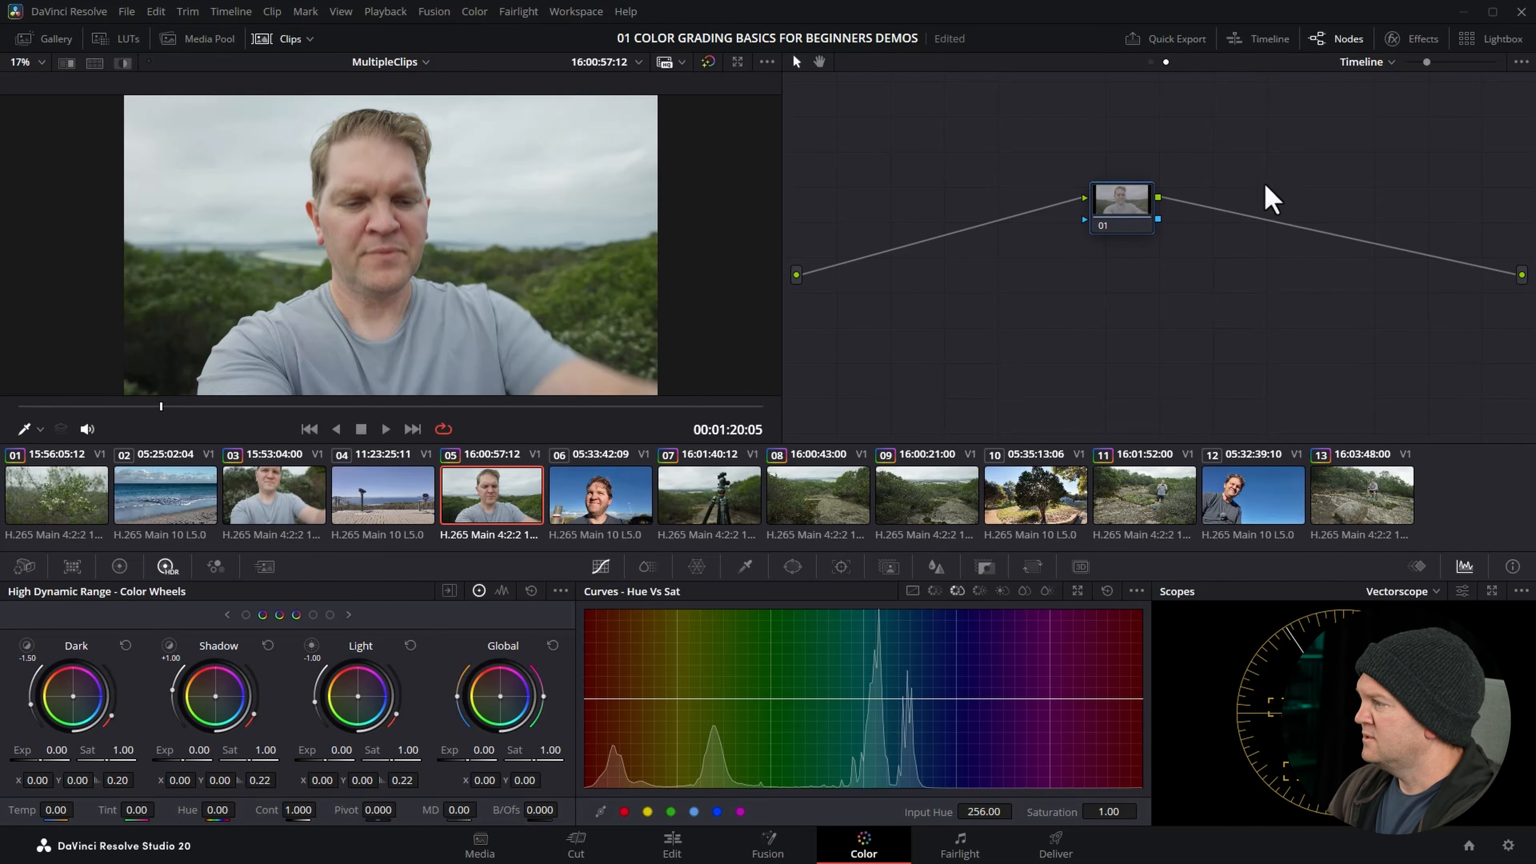
# - Tint the timeline node strongly cyan with the HDR Global wheel at X 0.50, Y -0.27
pyautogui.moveTo(1145, 209); pyautogui.dragTo(1113, 197)
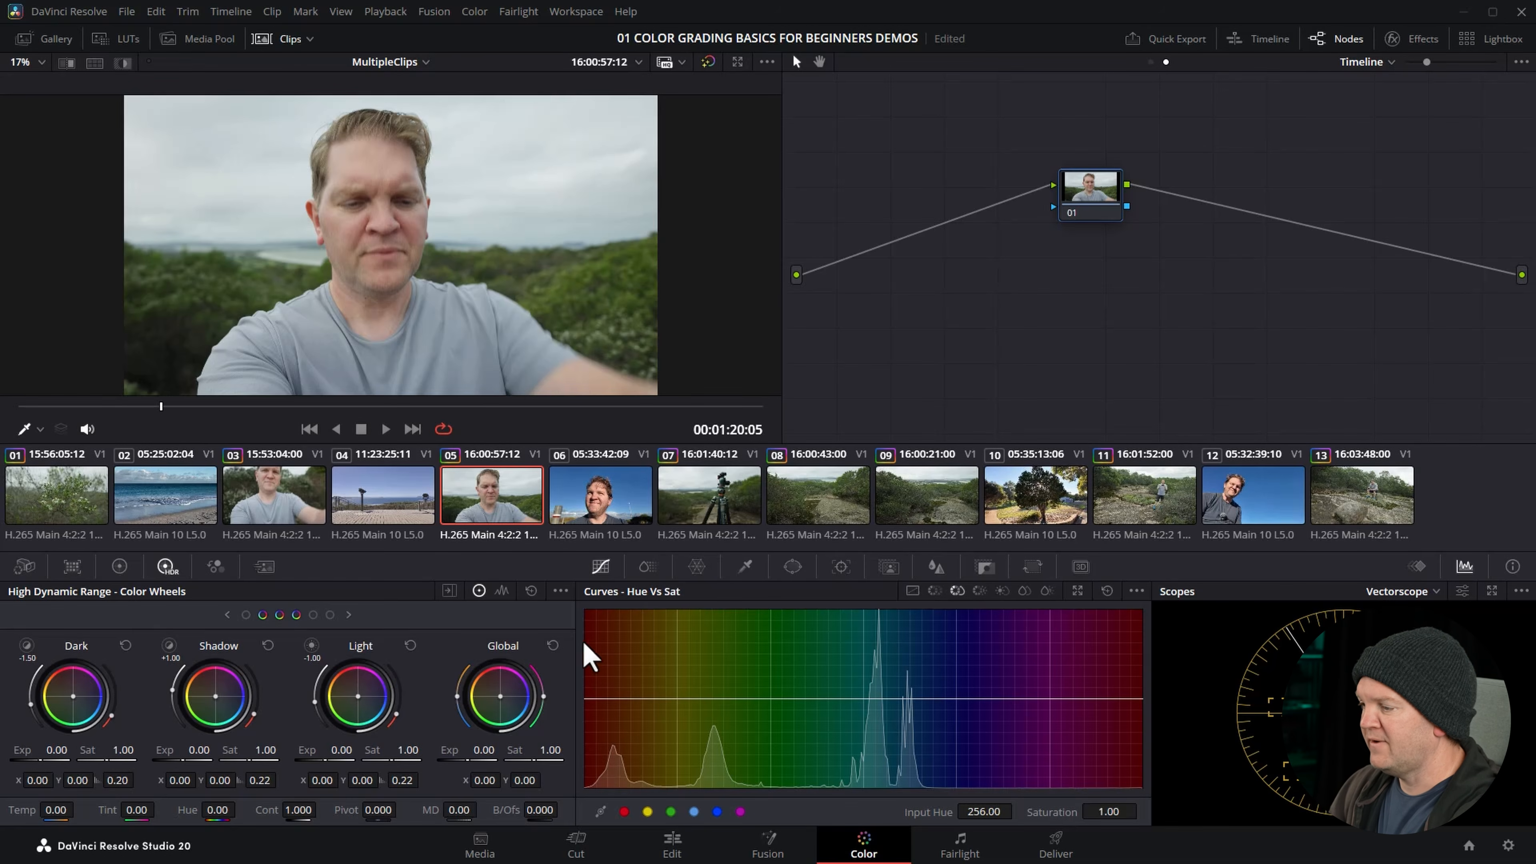
pyautogui.moveTo(500, 697)
pyautogui.mouseDown()
pyautogui.moveTo(506, 682)
pyautogui.moveTo(526, 710)
pyautogui.mouseUp()
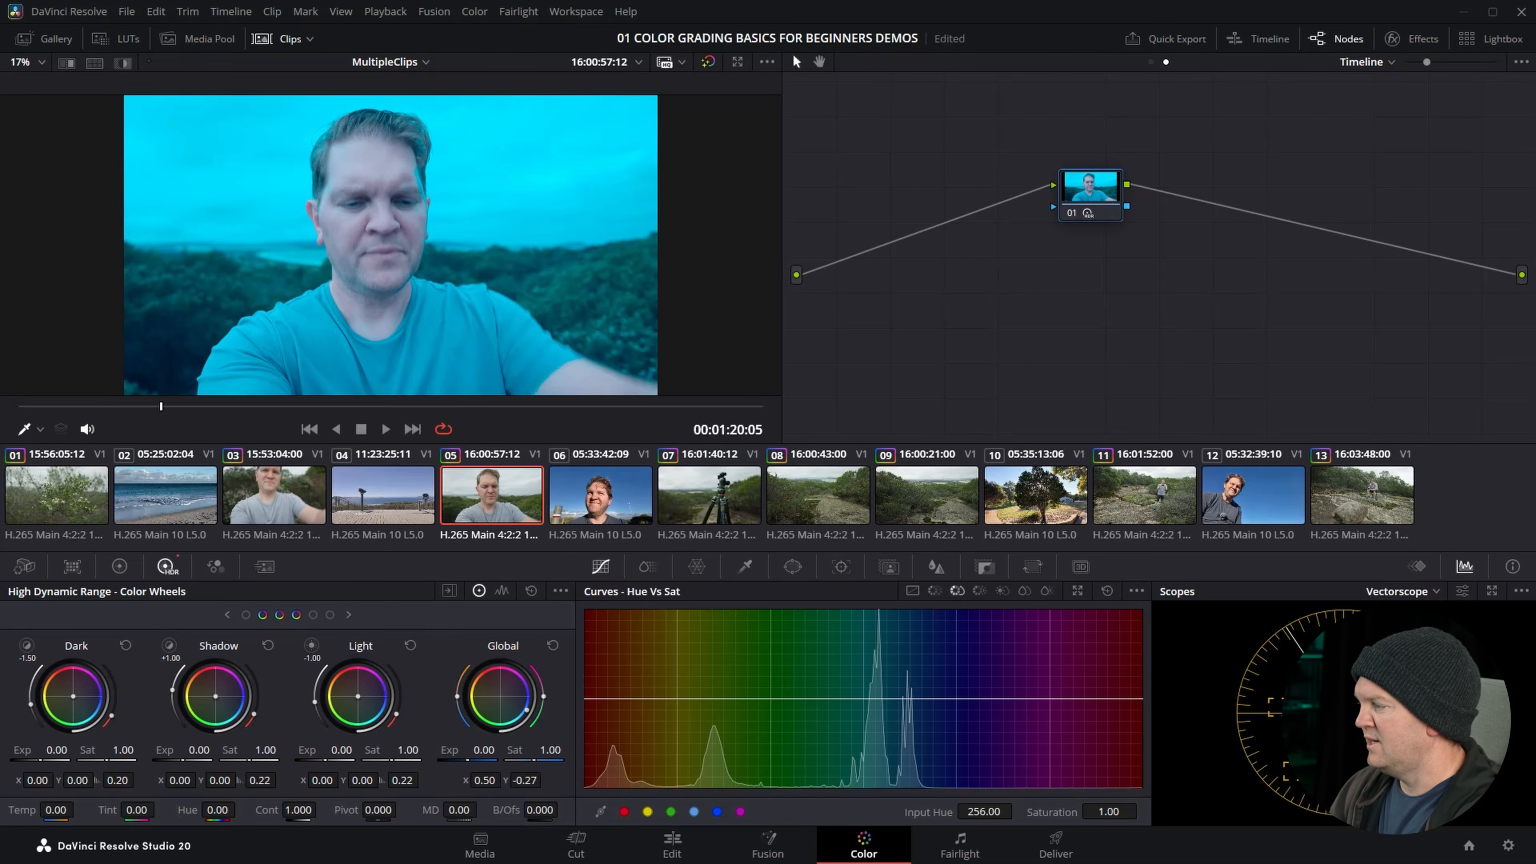
# - Go through the clips to examine how the timeline-level tint affects each of them
pyautogui.click(286, 509)
pyautogui.click(202, 497)
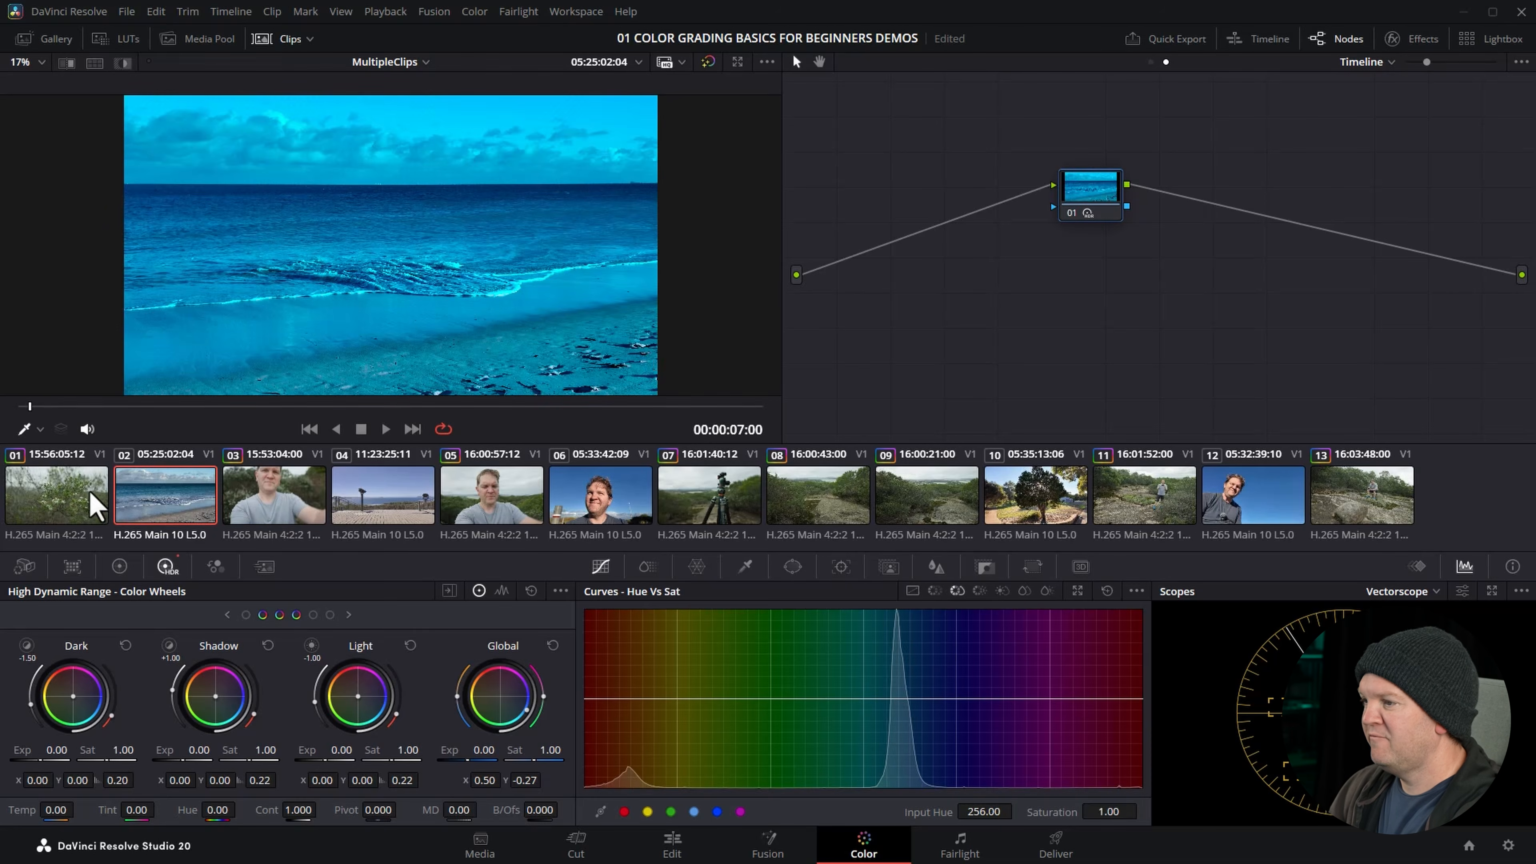
pyautogui.click(93, 507)
pyautogui.click(400, 508)
pyautogui.click(714, 509)
pyautogui.click(818, 508)
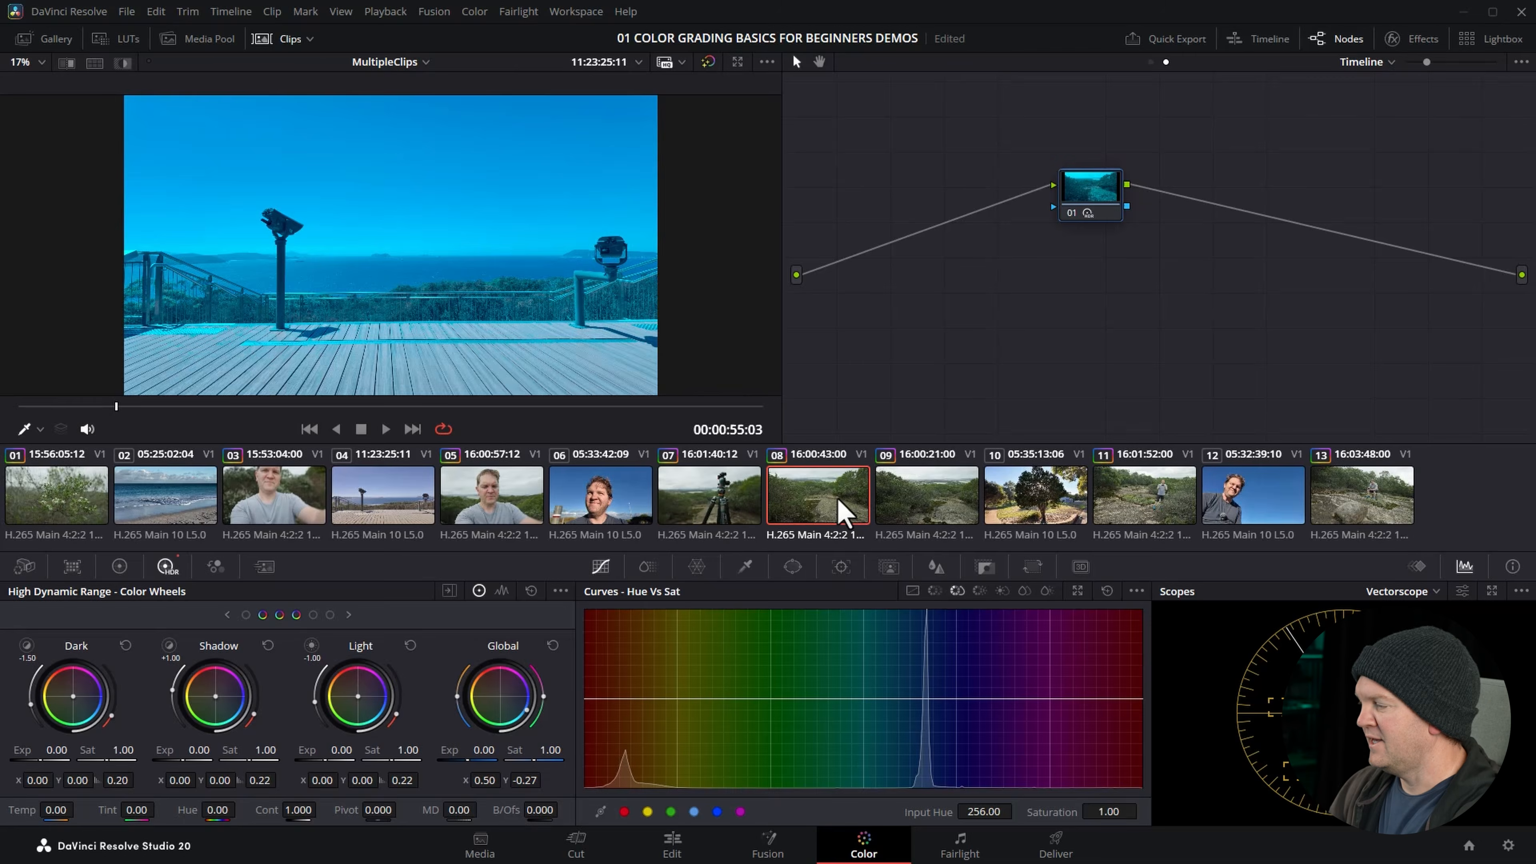
pyautogui.click(925, 508)
pyautogui.click(1035, 509)
pyautogui.click(1146, 511)
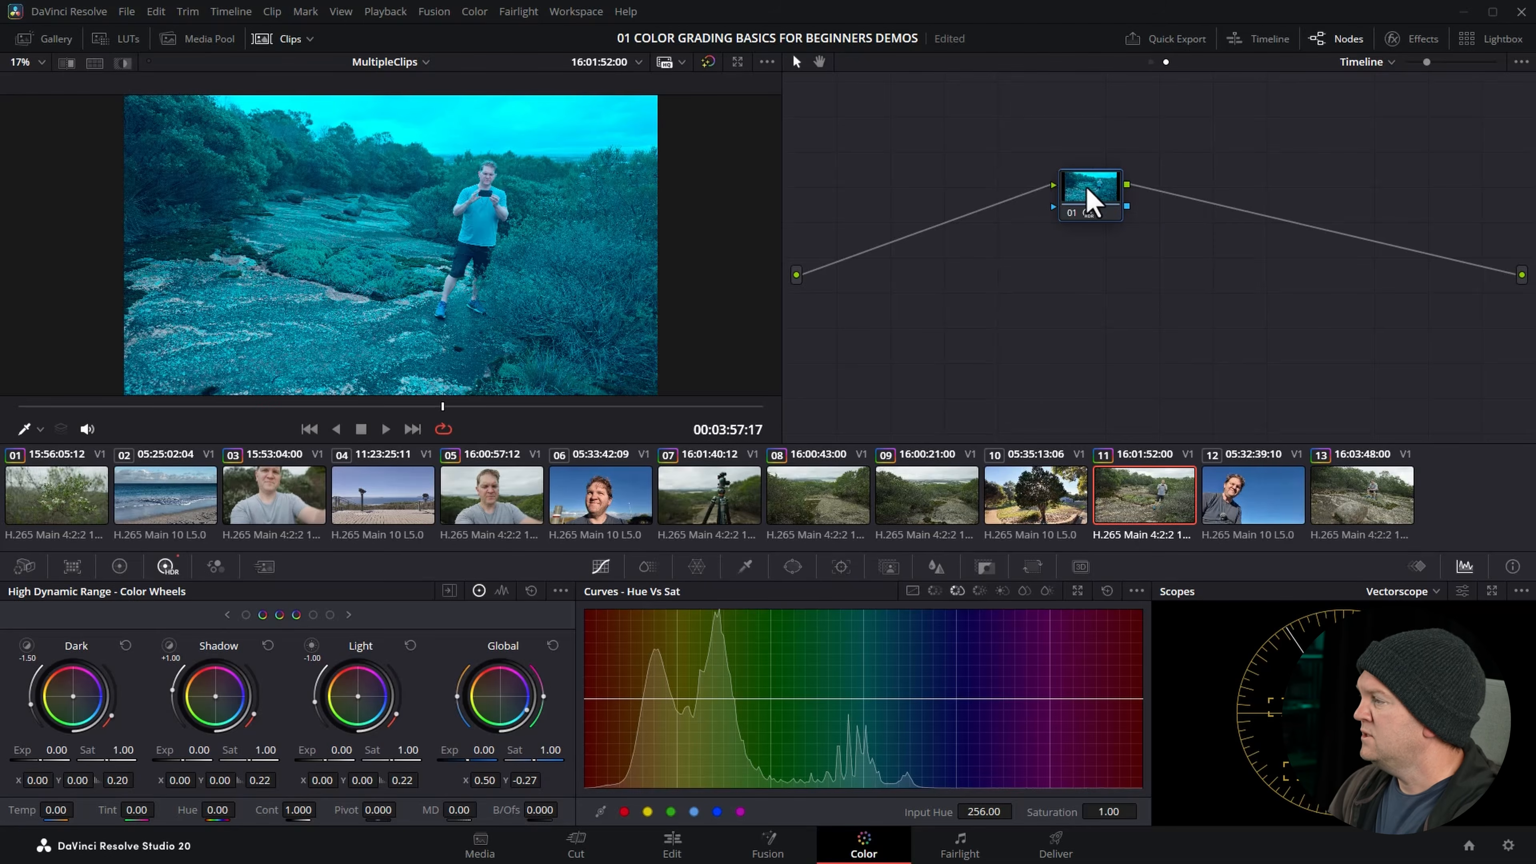
# - Delete the tinted timeline node and check clips 07, 05 and 04 without it
pyautogui.moveTo(1084, 195)
pyautogui.mouseDown()
pyautogui.moveTo(1107, 230)
pyautogui.moveTo(1108, 209)
pyautogui.mouseUp()
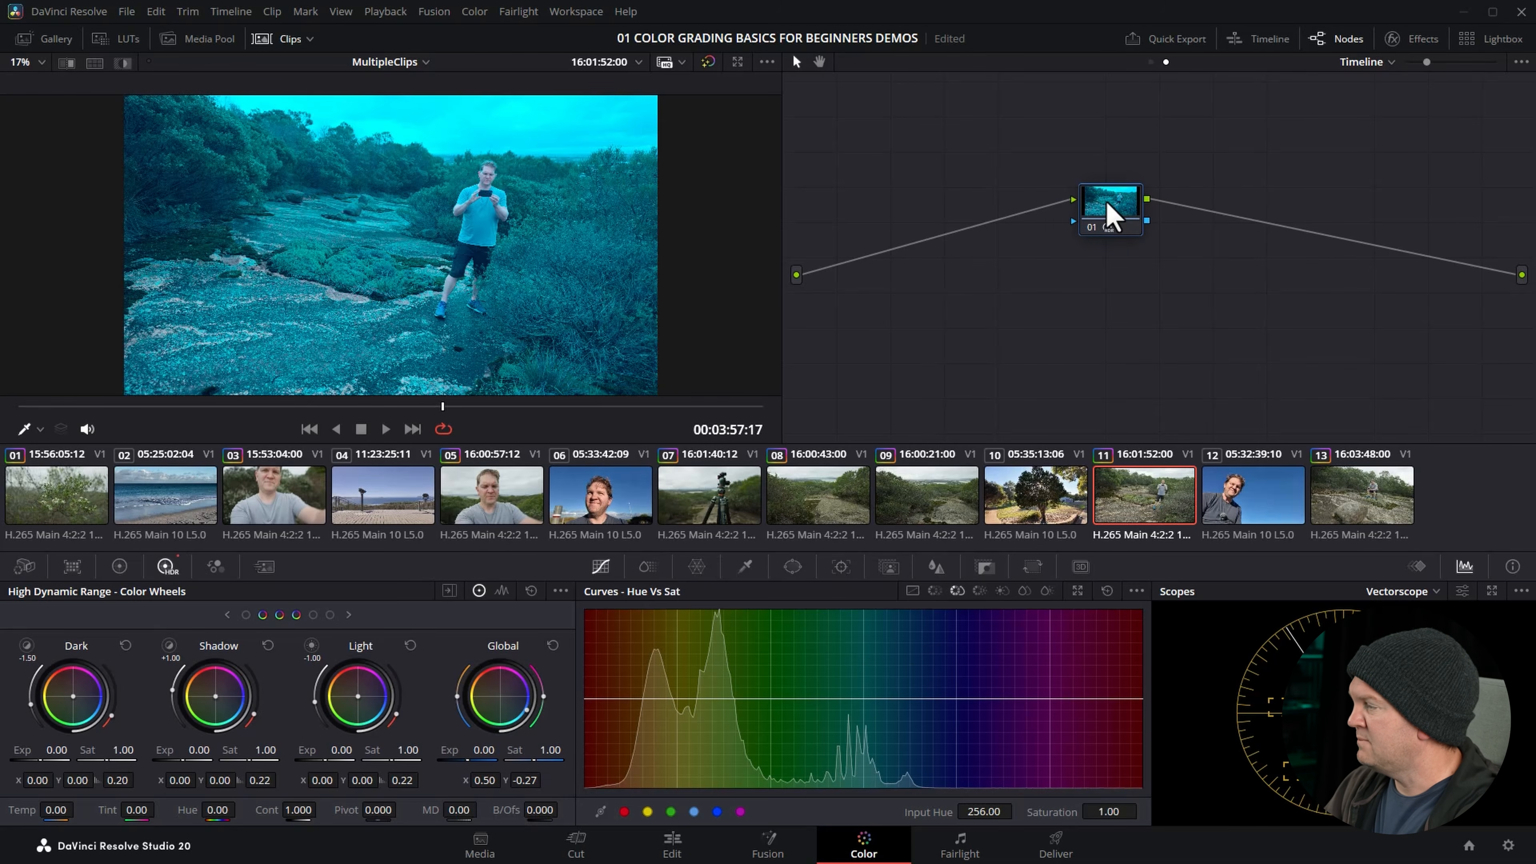
pyautogui.press('Delete')
pyautogui.click(678, 496)
pyautogui.click(525, 512)
pyautogui.click(384, 510)
# - Reset all grades and nodes at clip level on clips 03, 05, 07, 08, 09, 11 and 13 together
pyautogui.click(257, 498)
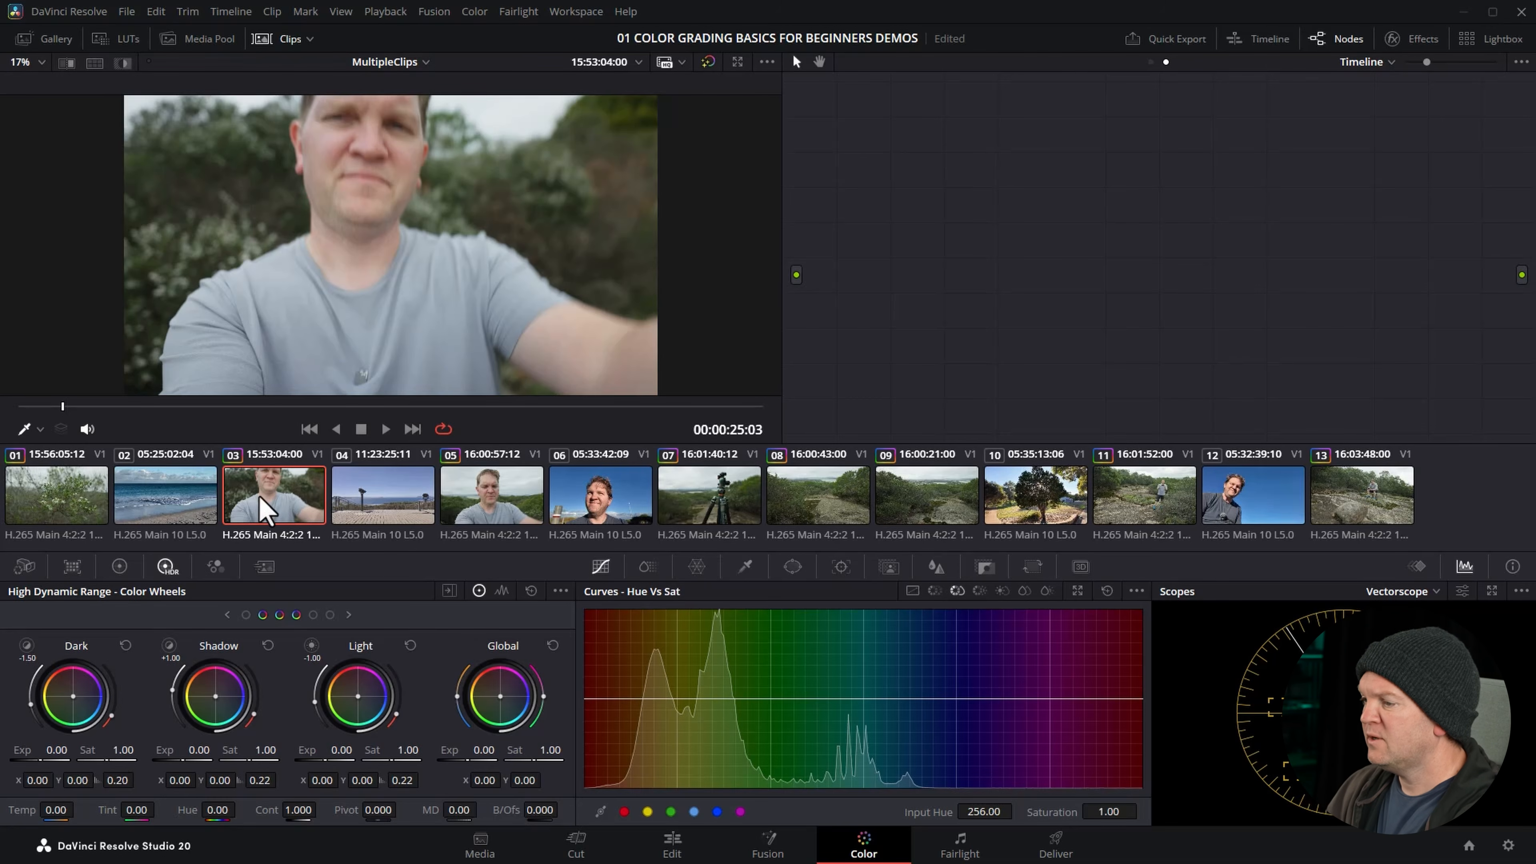
pyautogui.keyDown('ctrl'); pyautogui.click(484, 514); pyautogui.keyUp('ctrl')
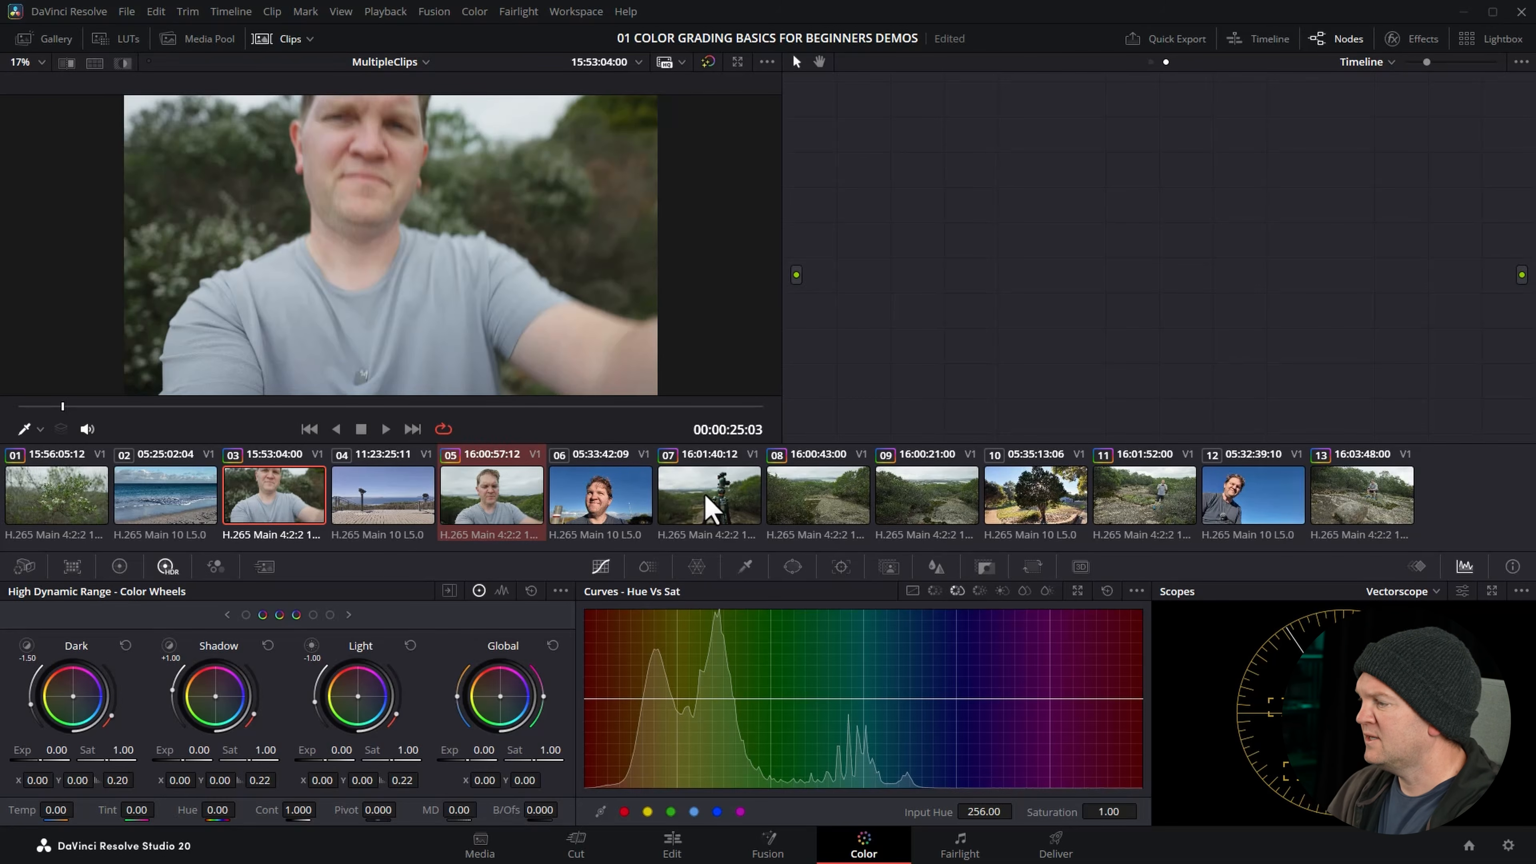
pyautogui.keyDown('ctrl'); pyautogui.click(712, 508); pyautogui.keyUp('ctrl')
pyautogui.keyDown('ctrl'); pyautogui.click(813, 509); pyautogui.keyUp('ctrl')
pyautogui.keyDown('ctrl'); pyautogui.click(931, 505); pyautogui.keyUp('ctrl')
pyautogui.keyDown('ctrl'); pyautogui.click(1155, 508); pyautogui.keyUp('ctrl')
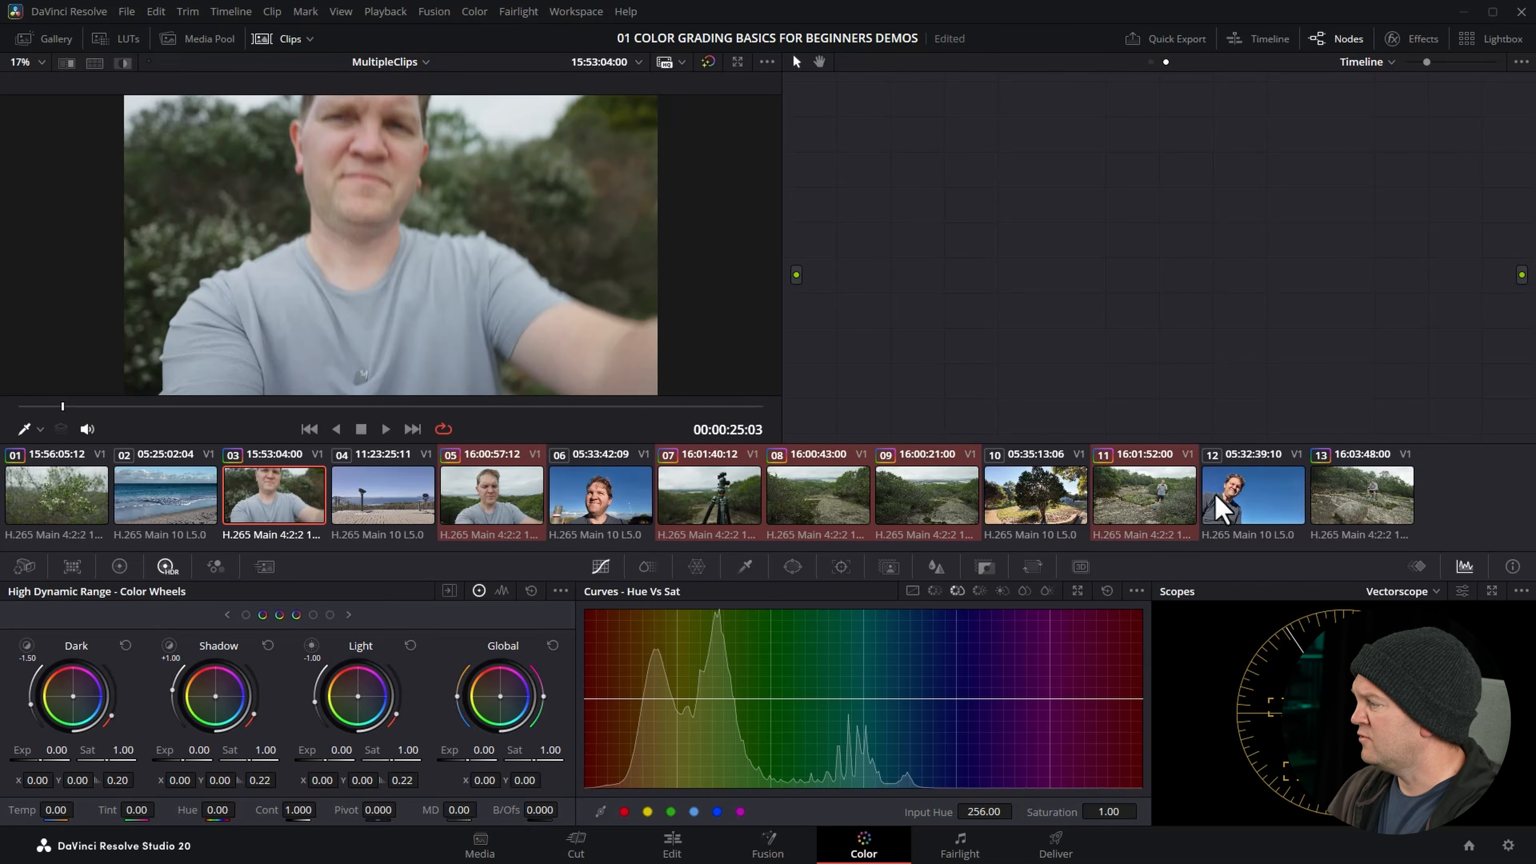
pyautogui.keyDown('ctrl'); pyautogui.click(1363, 506); pyautogui.keyUp('ctrl')
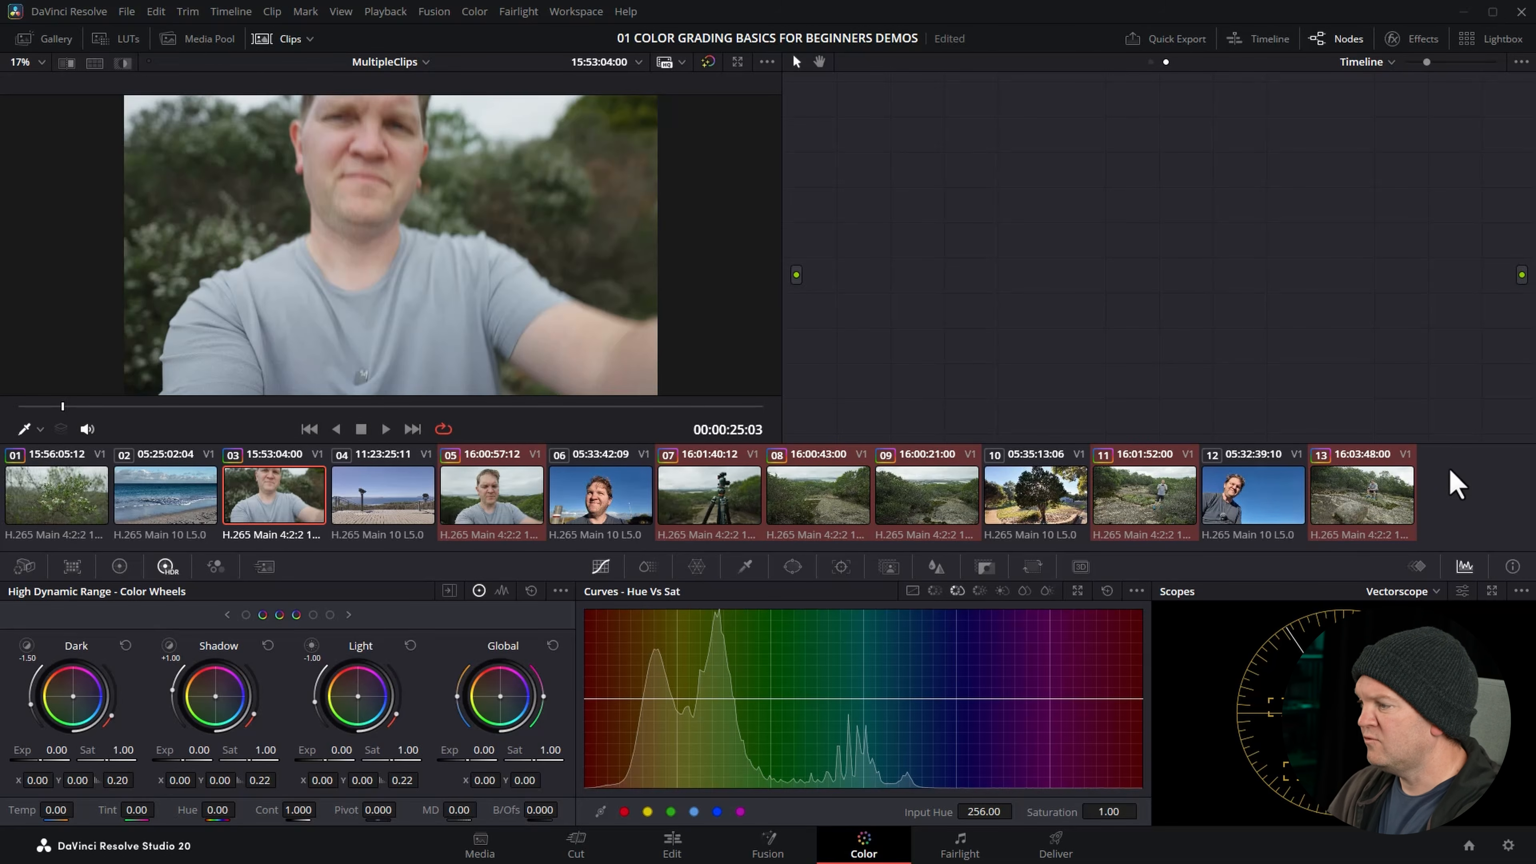
pyautogui.click(1385, 64)
pyautogui.click(1389, 94)
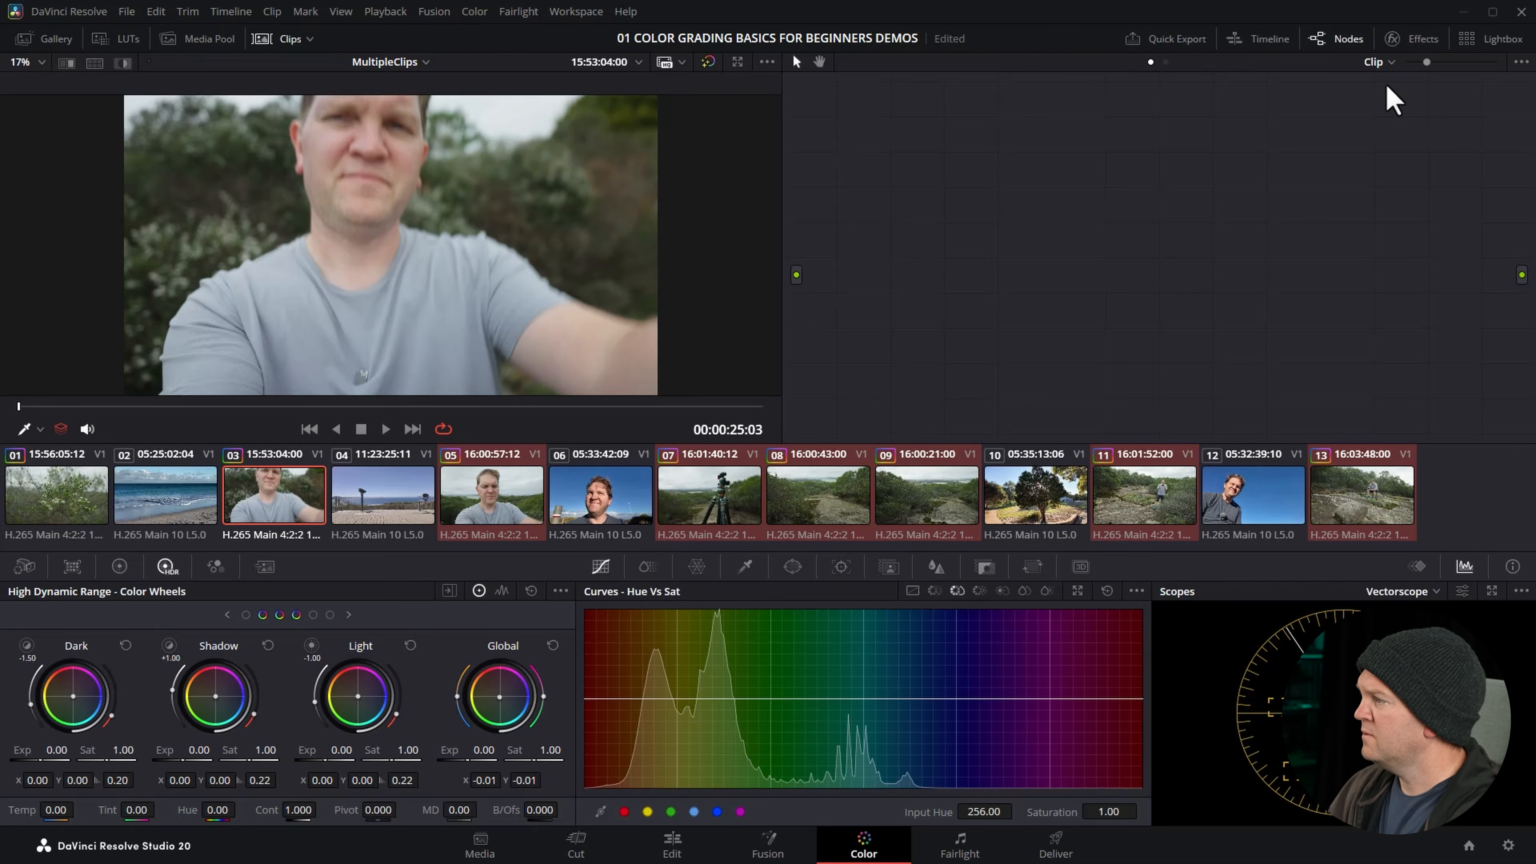
pyautogui.rightClick(1023, 188)
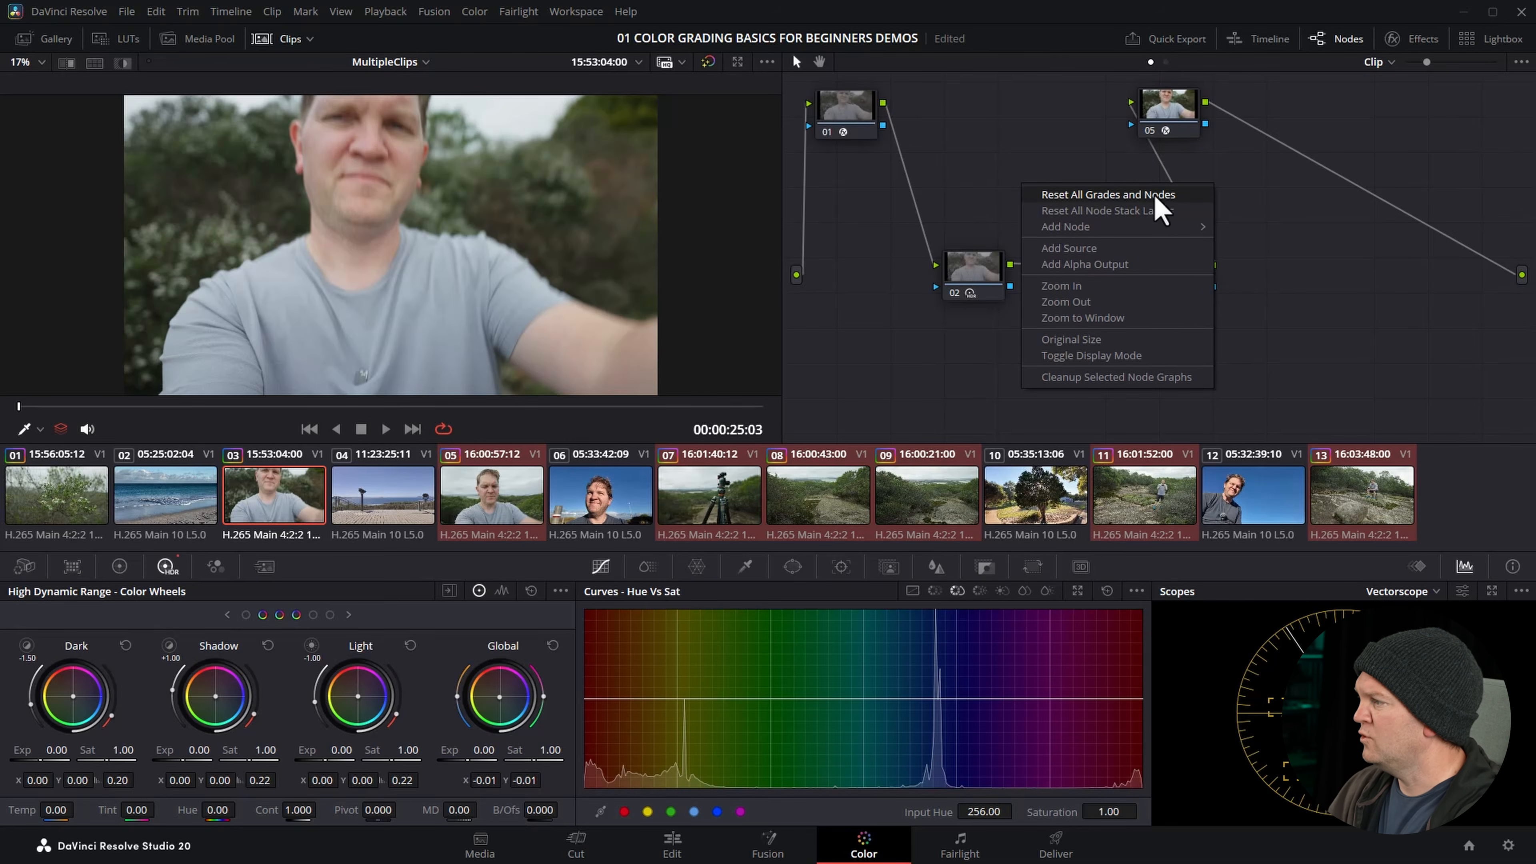
pyautogui.click(1189, 194)
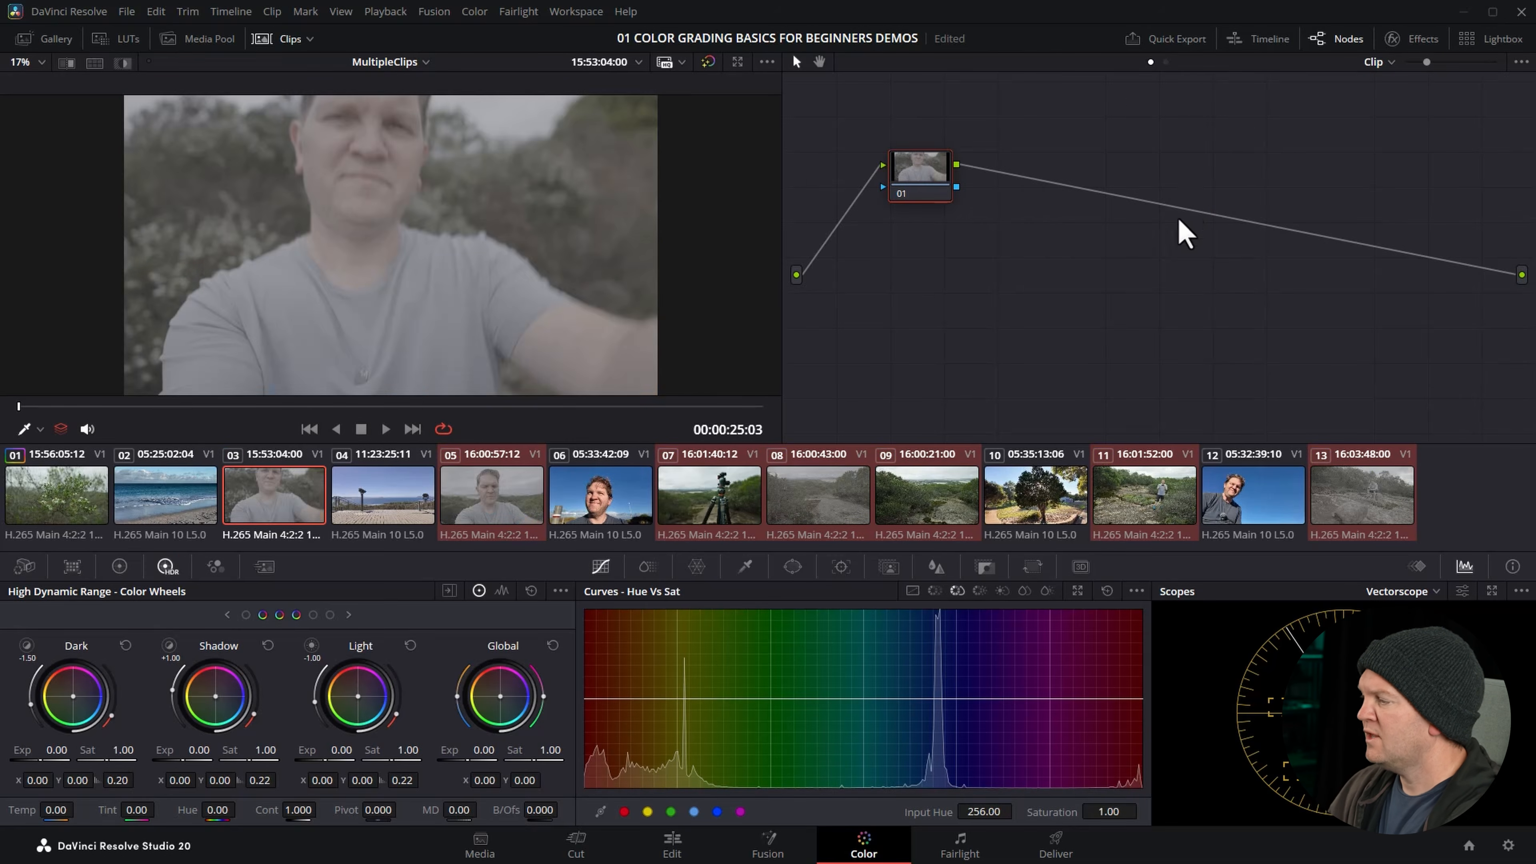
# - Go through clips 13, 11, 09, 08 and 05 to examine their image and node graph after the reset
pyautogui.click(1339, 496)
pyautogui.click(1169, 498)
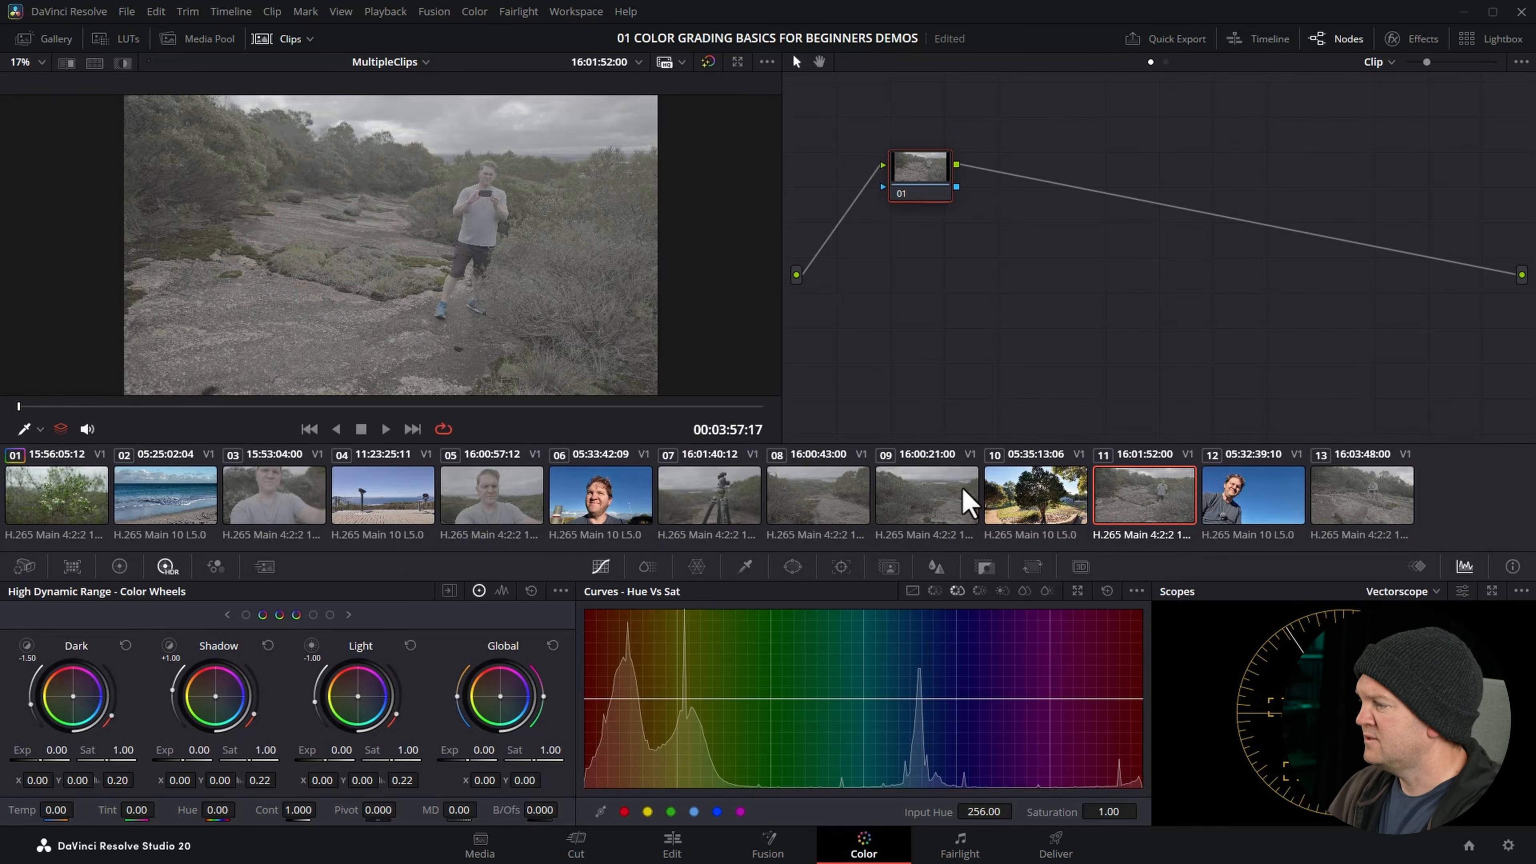
pyautogui.click(914, 495)
pyautogui.click(831, 507)
pyautogui.click(490, 512)
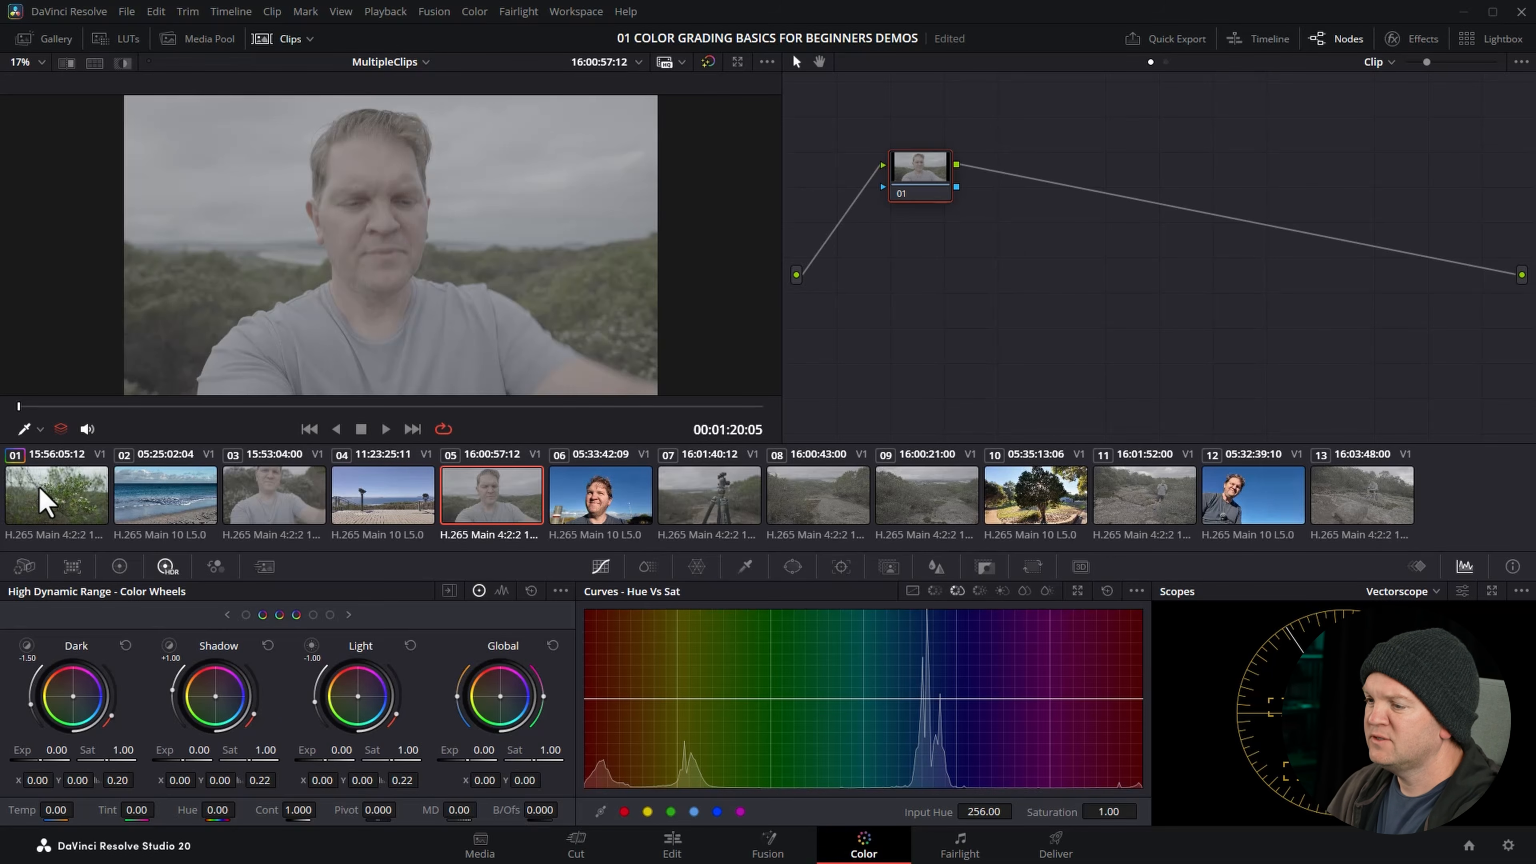
# - Open the stills gallery and grab a still of the graded frame of clip 01 into Stills 1
pyautogui.click(40, 500)
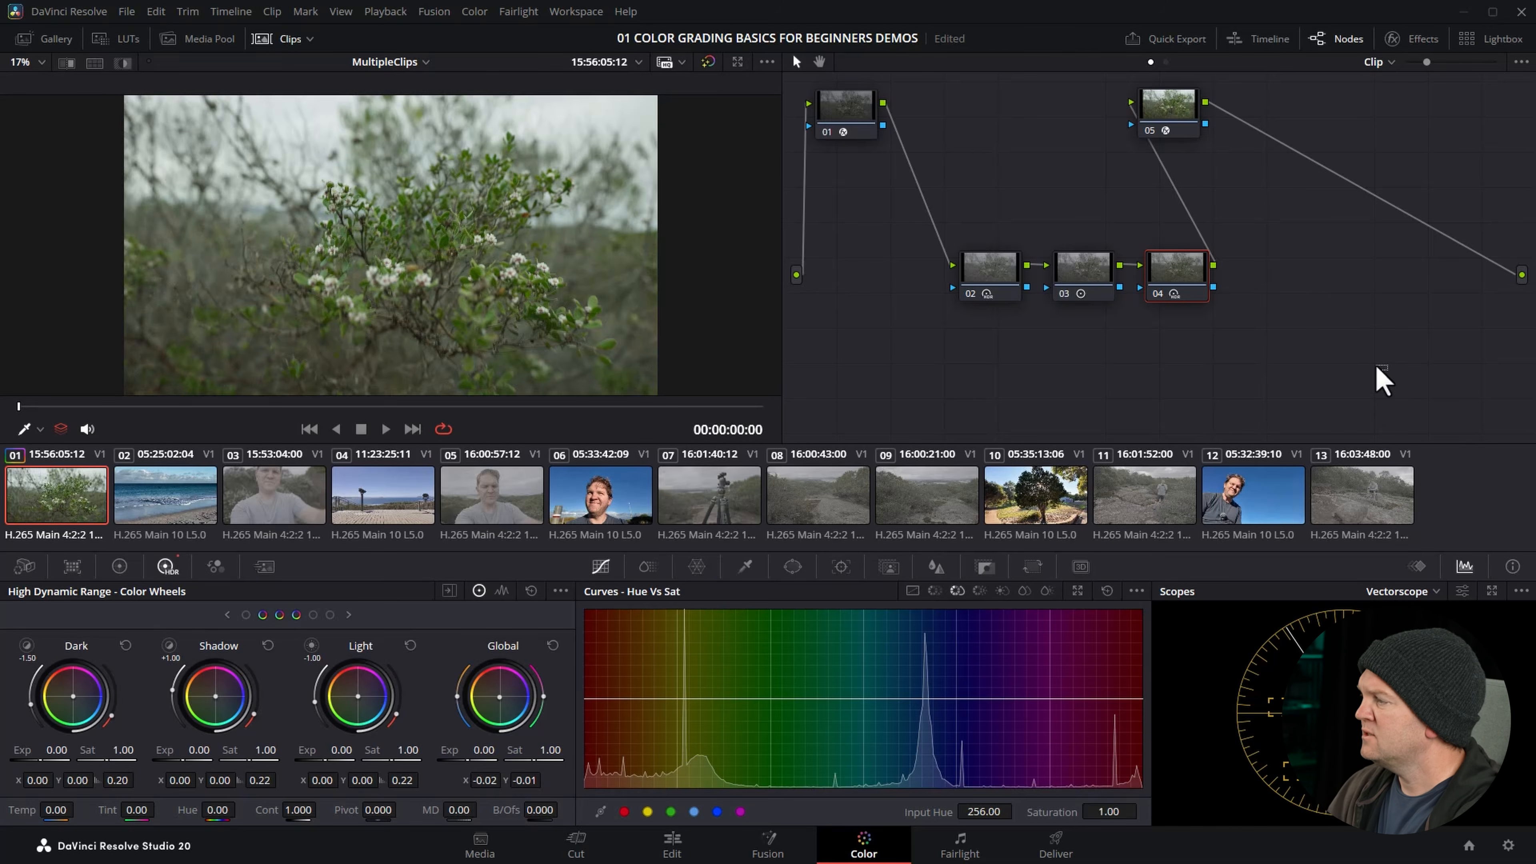
pyautogui.moveTo(1385, 370); pyautogui.dragTo(813, 86)
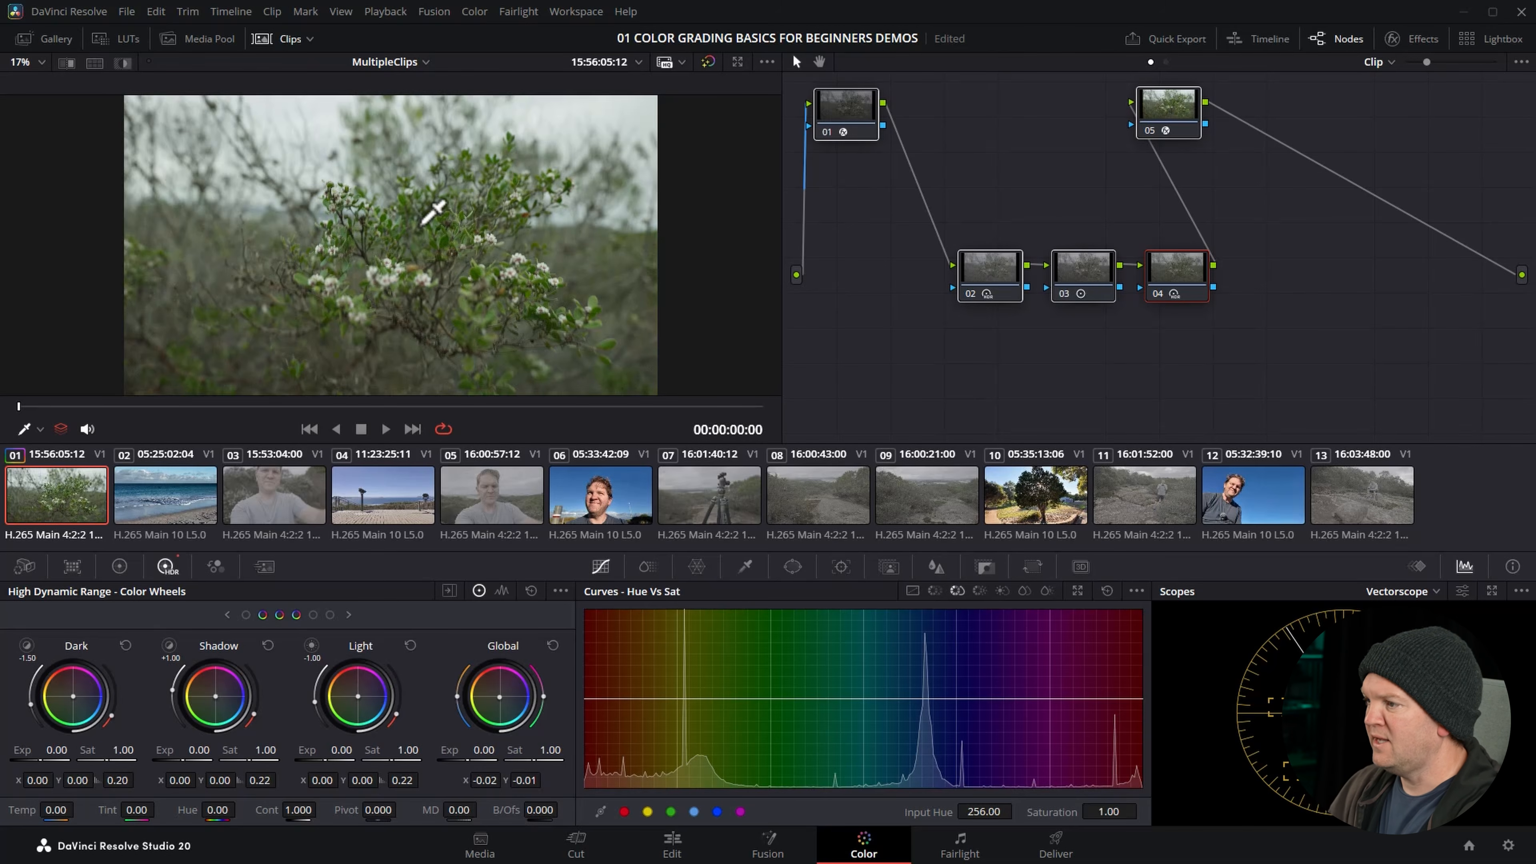
pyautogui.rightClick(421, 228)
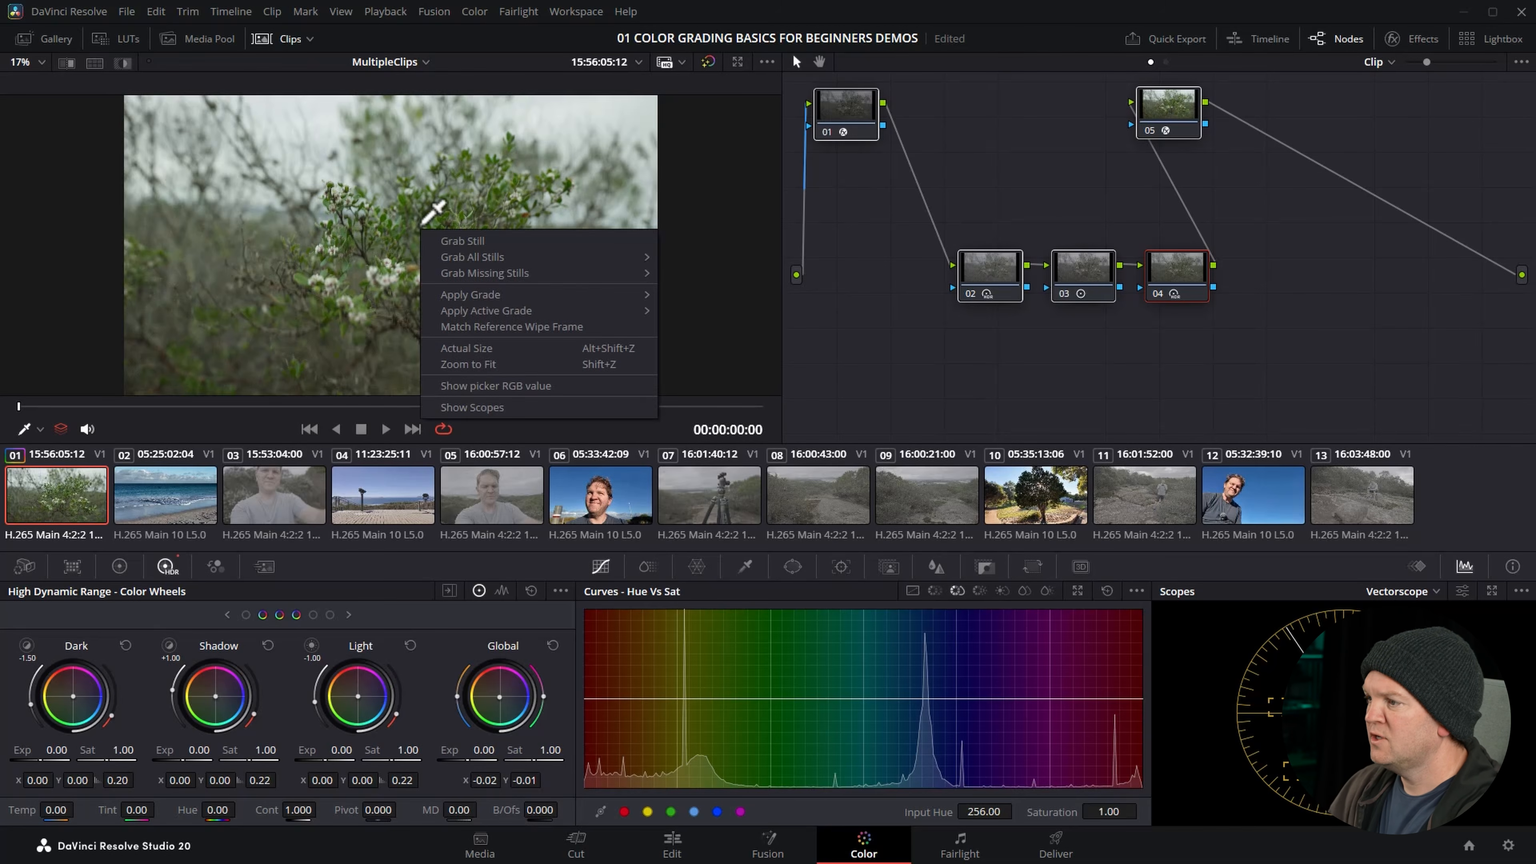
pyautogui.click(551, 241)
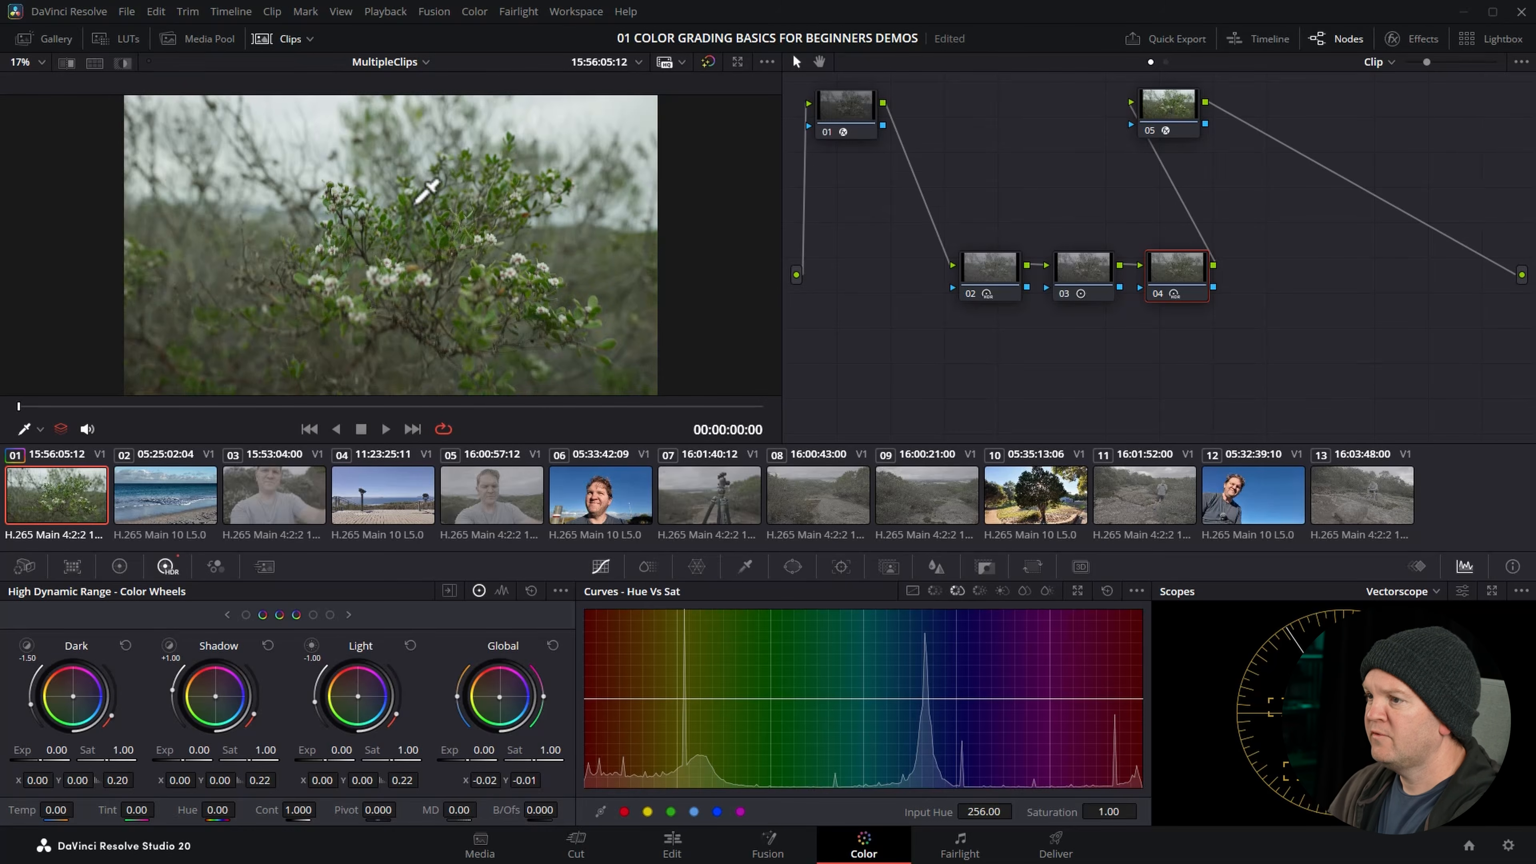
pyautogui.click(23, 39)
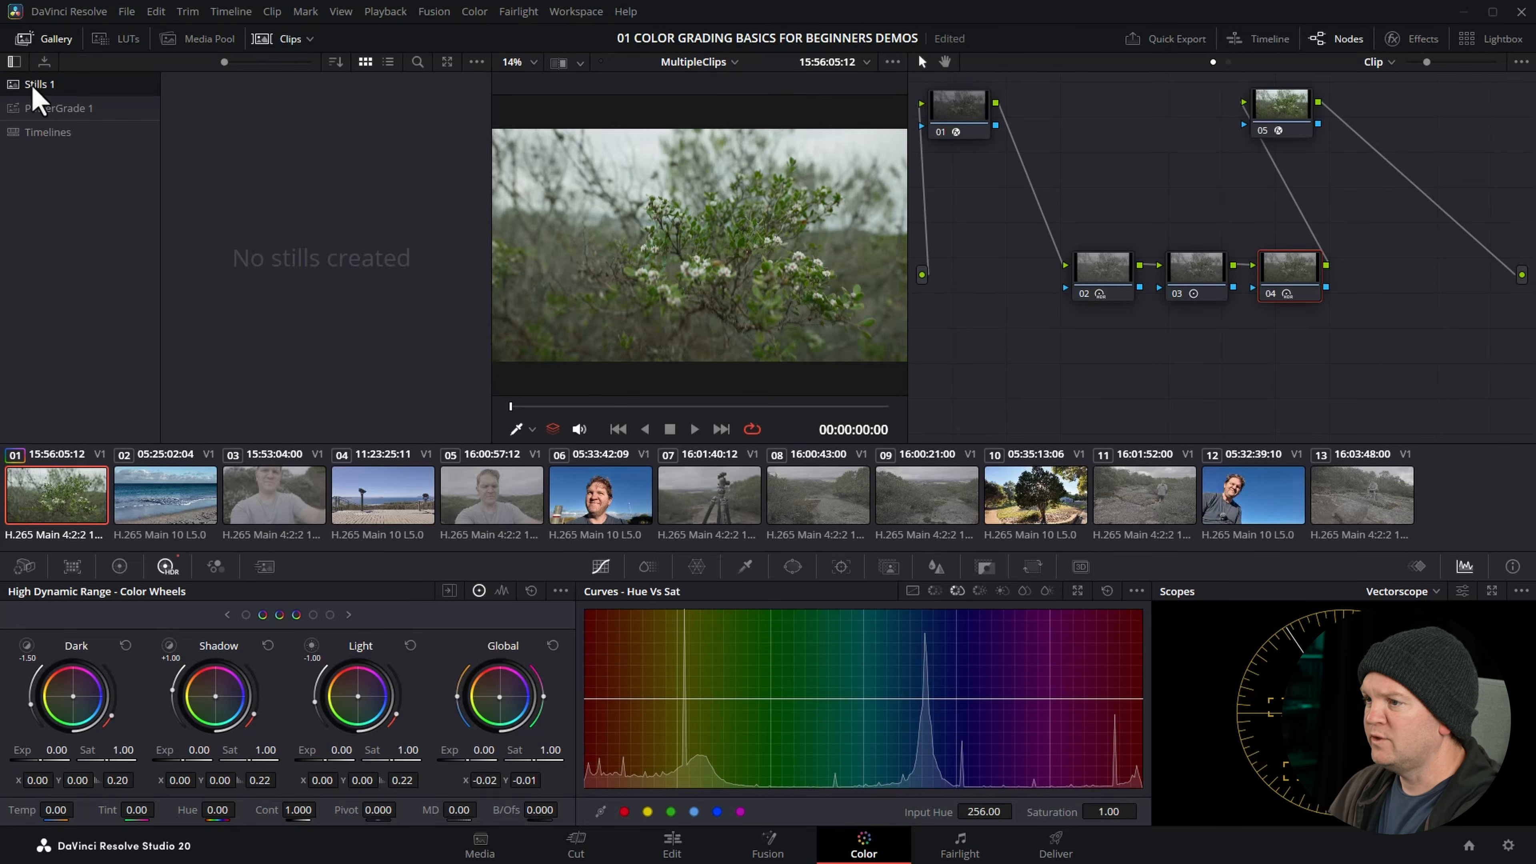
pyautogui.rightClick(683, 214)
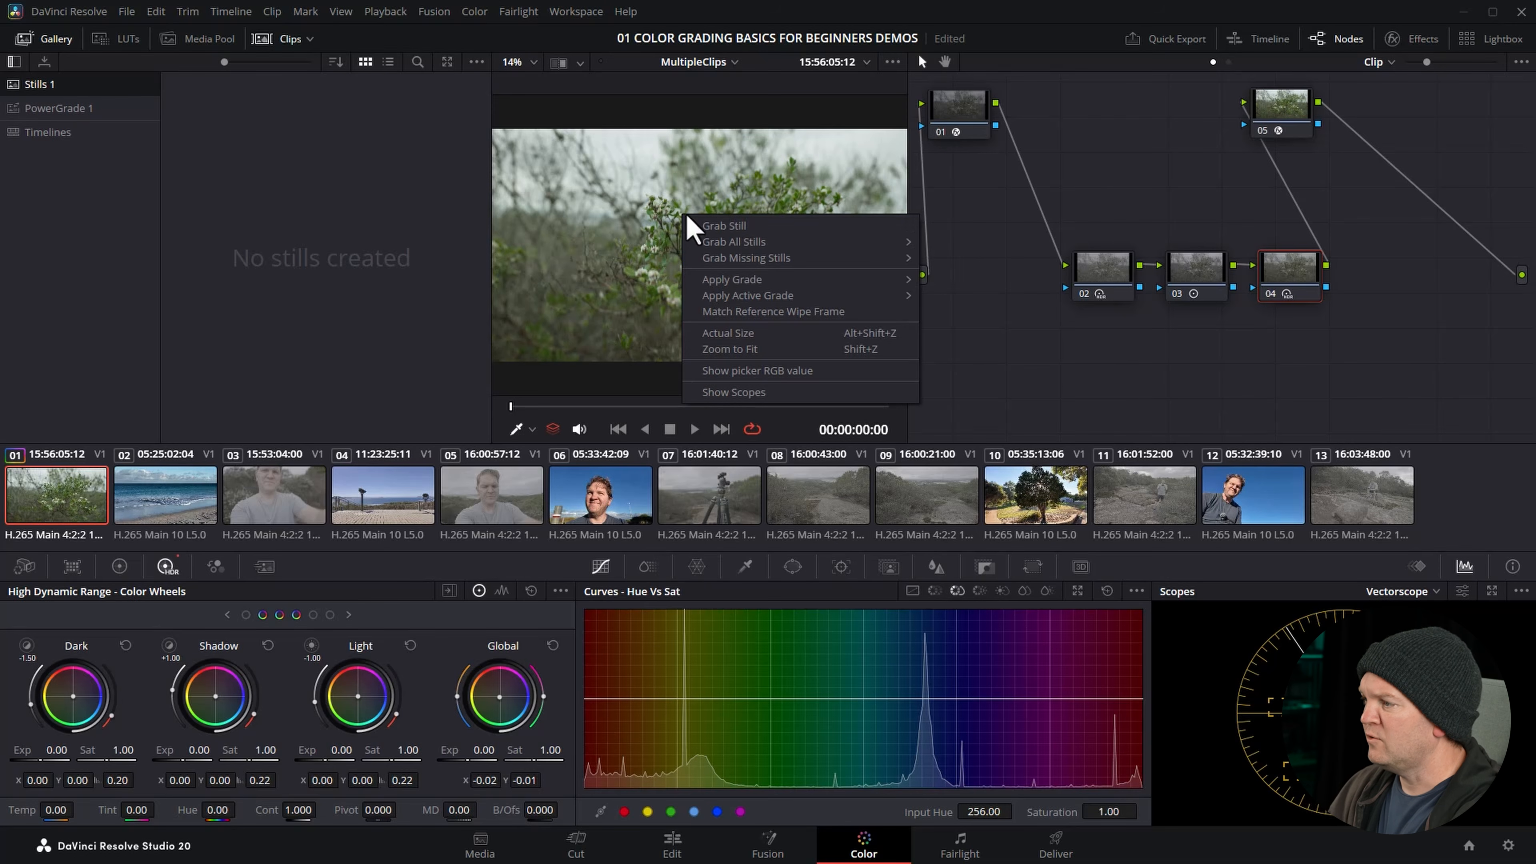
pyautogui.click(777, 227)
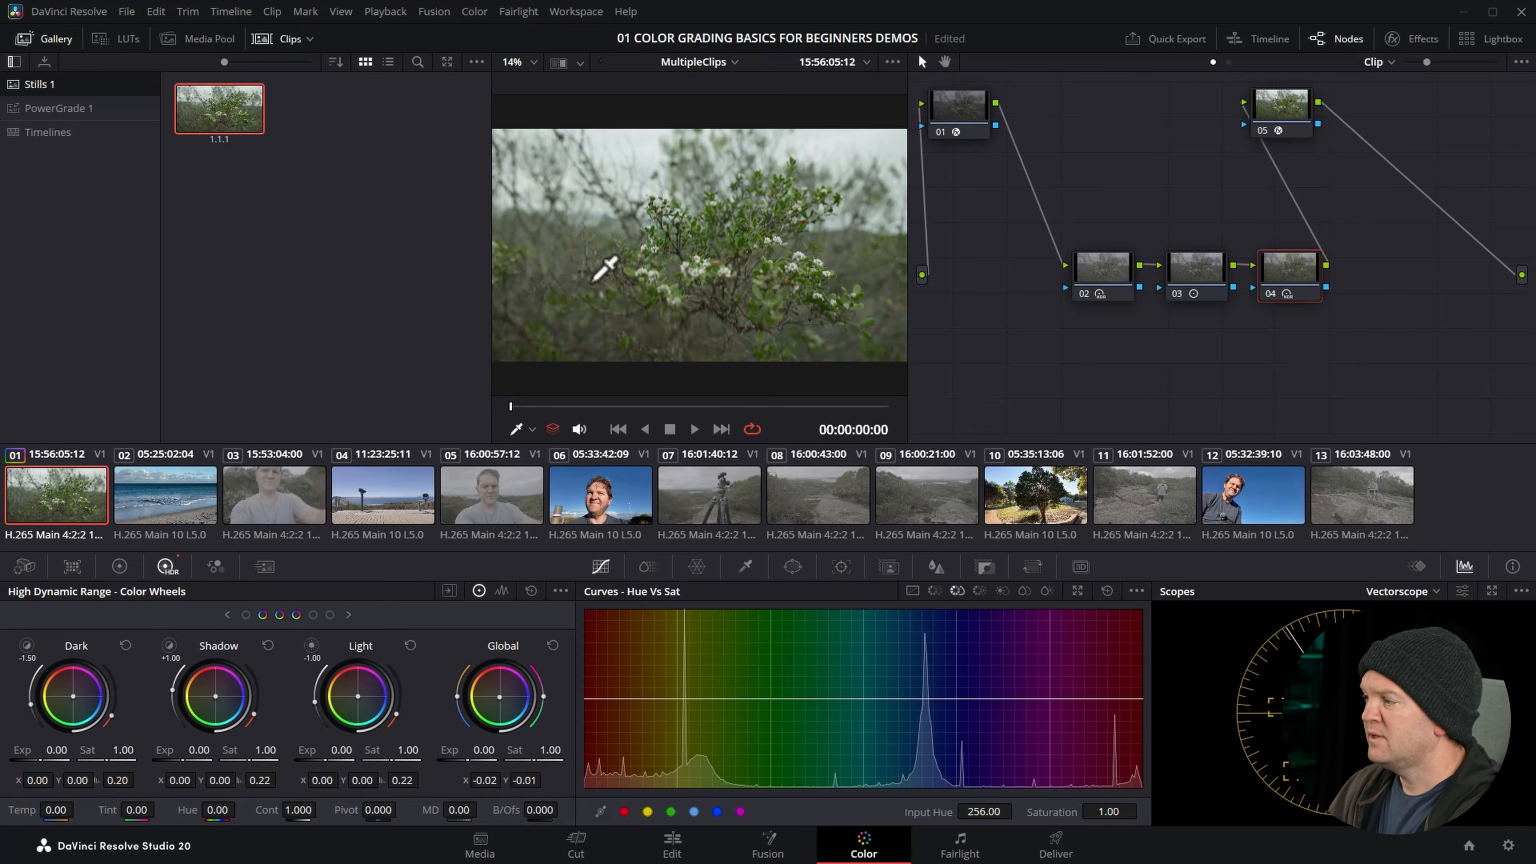
# - Reset all grades and nodes of clip 01, and restore its grade by applying the gallery still
pyautogui.rightClick(1073, 383)
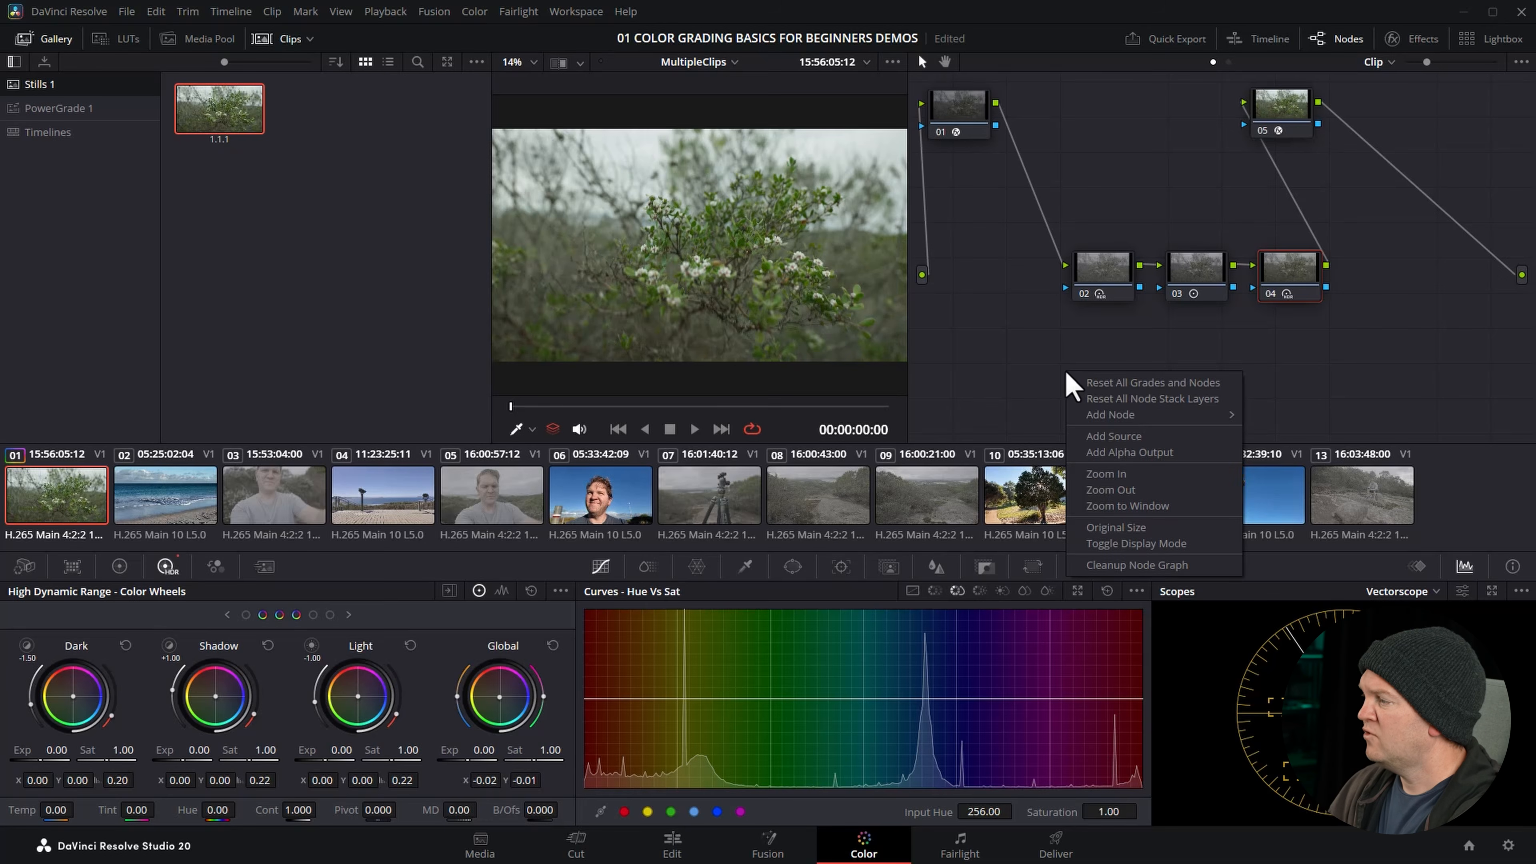
pyautogui.click(1185, 385)
pyautogui.moveTo(1029, 178); pyautogui.dragTo(1153, 198)
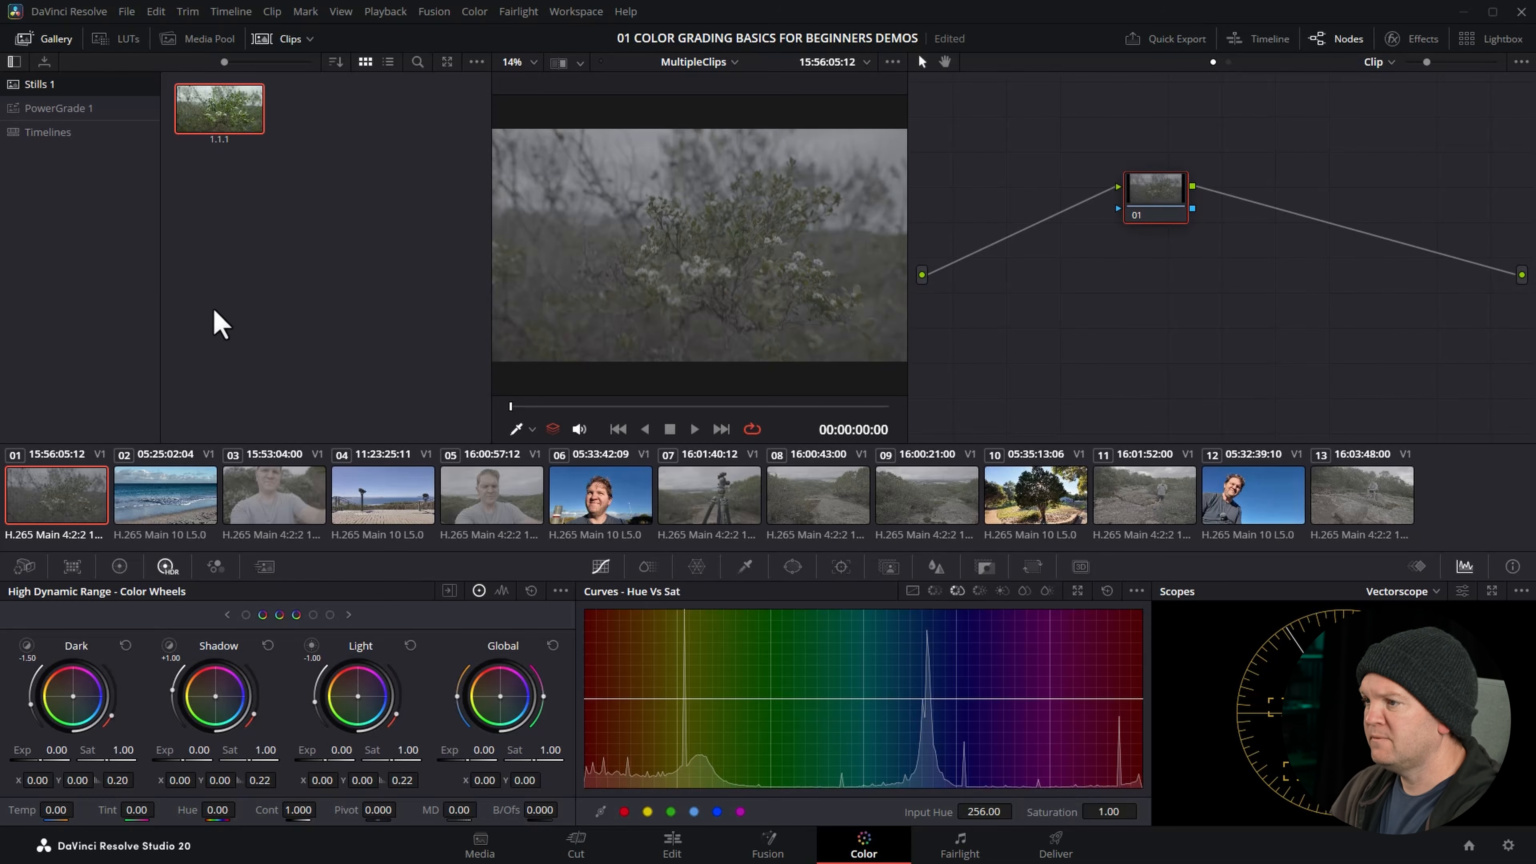
pyautogui.rightClick(49, 505)
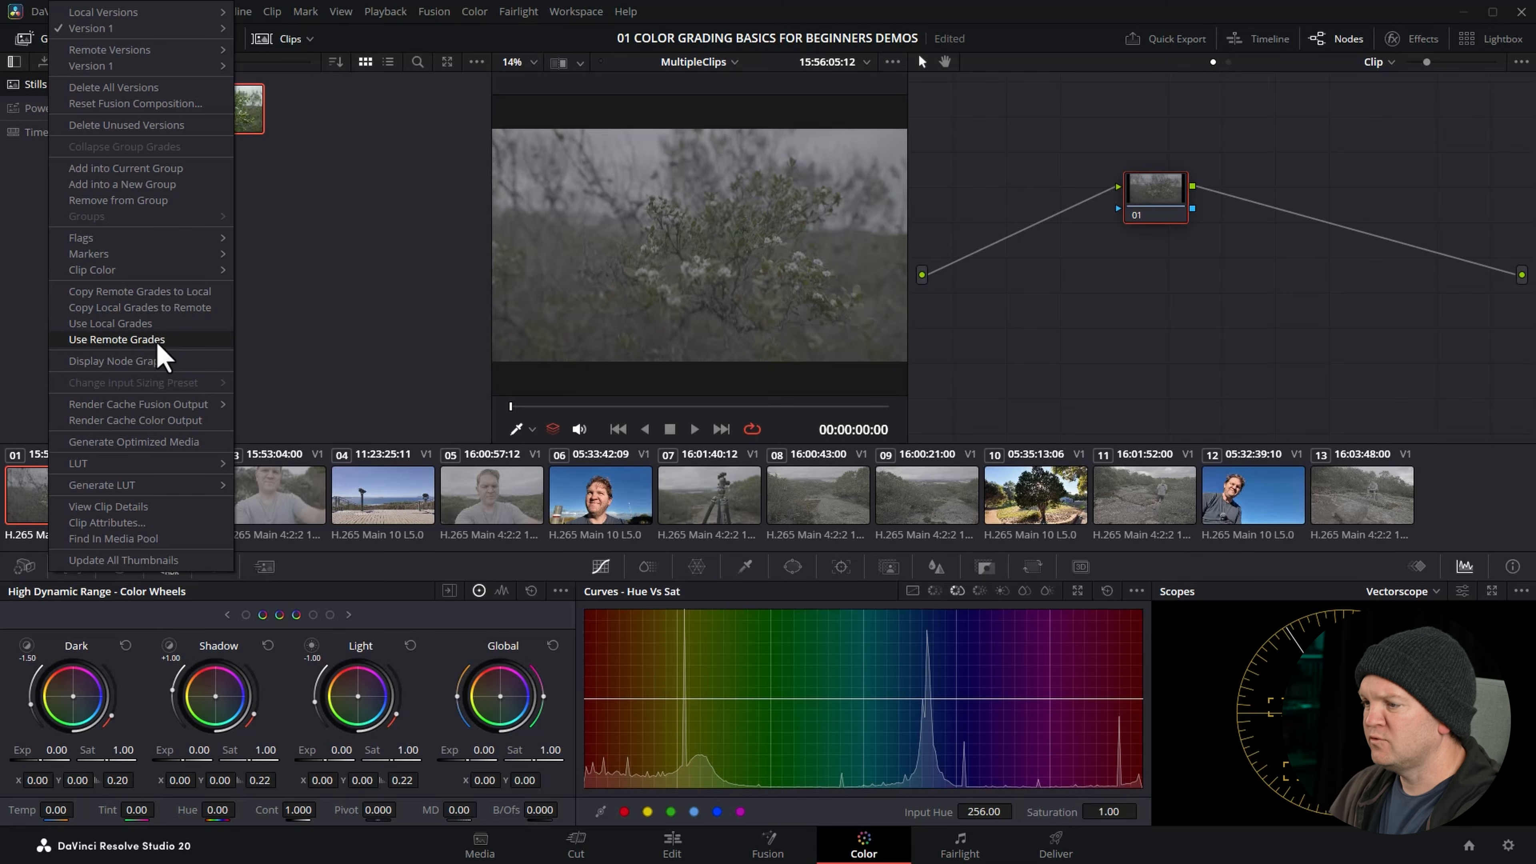
pyautogui.moveTo(1164, 200); pyautogui.dragTo(1130, 243)
pyautogui.rightClick(211, 108)
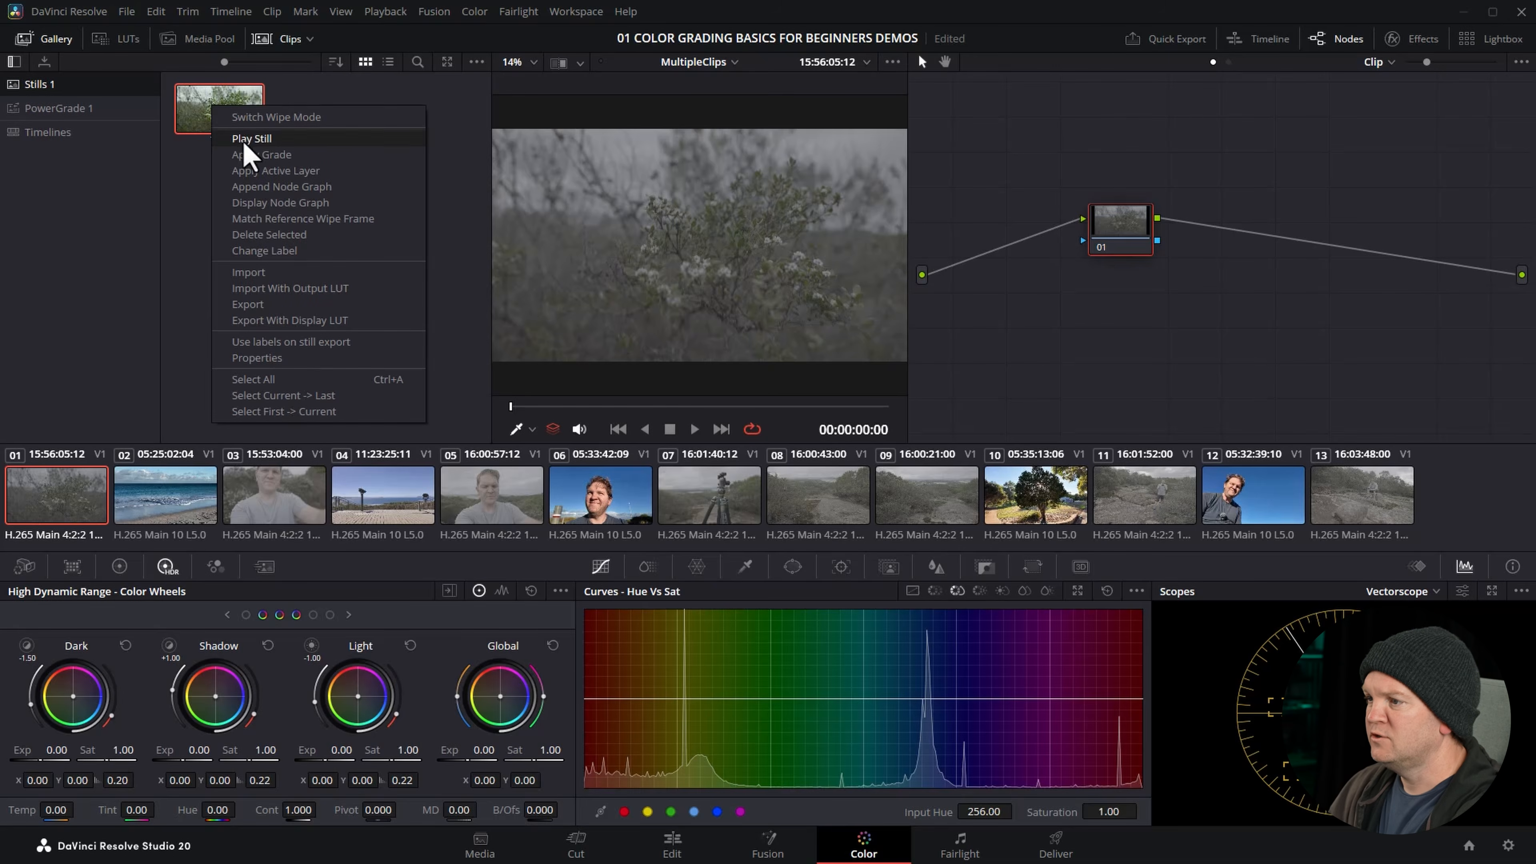
pyautogui.click(251, 155)
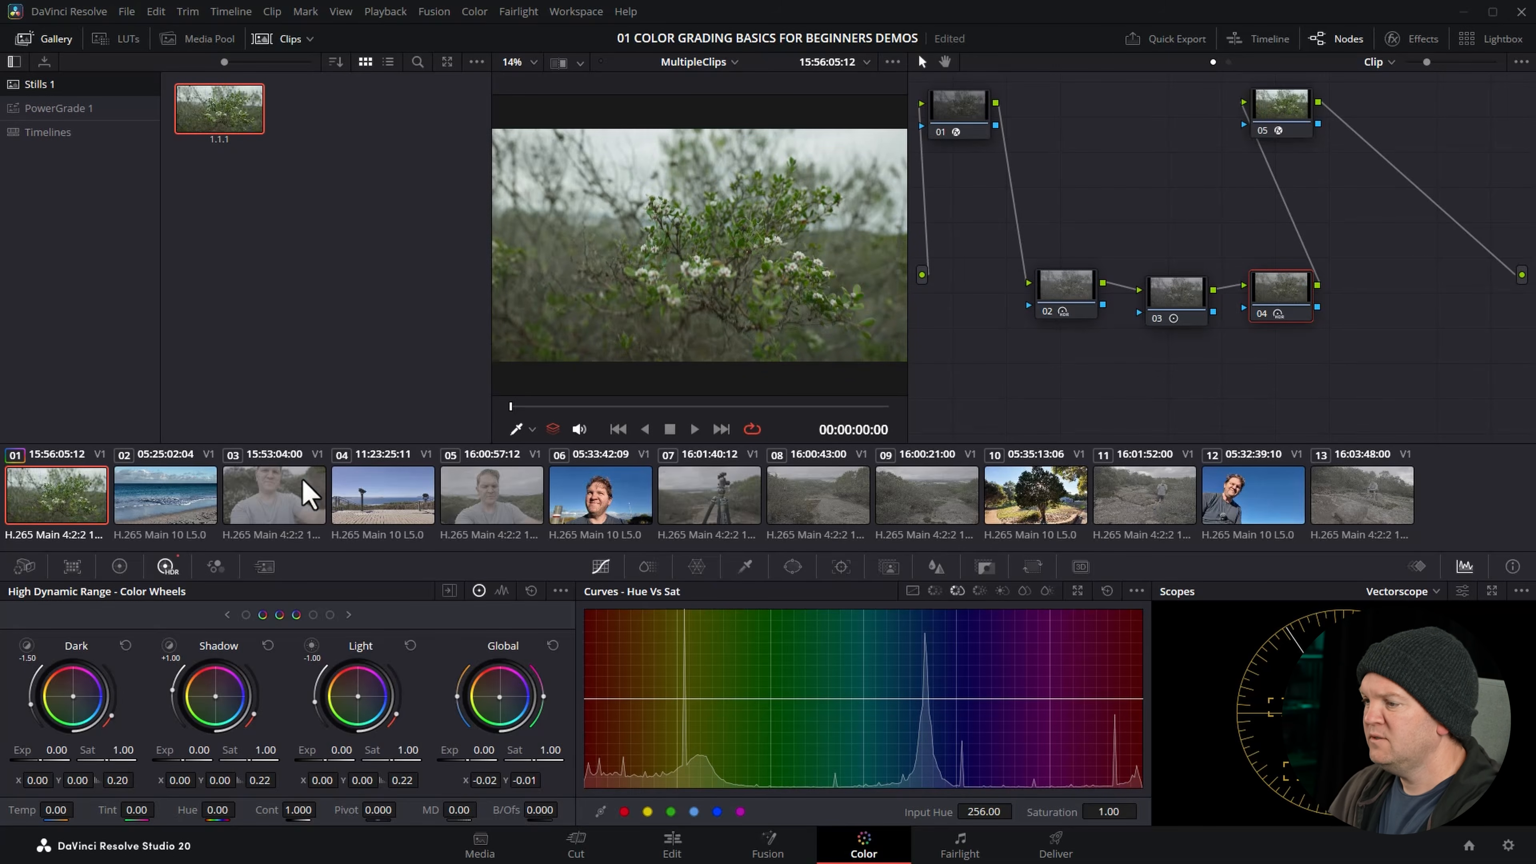
# - Switch the ungraded clip 03 to remote grades and reposition its single node in the node graph
pyautogui.click(273, 499)
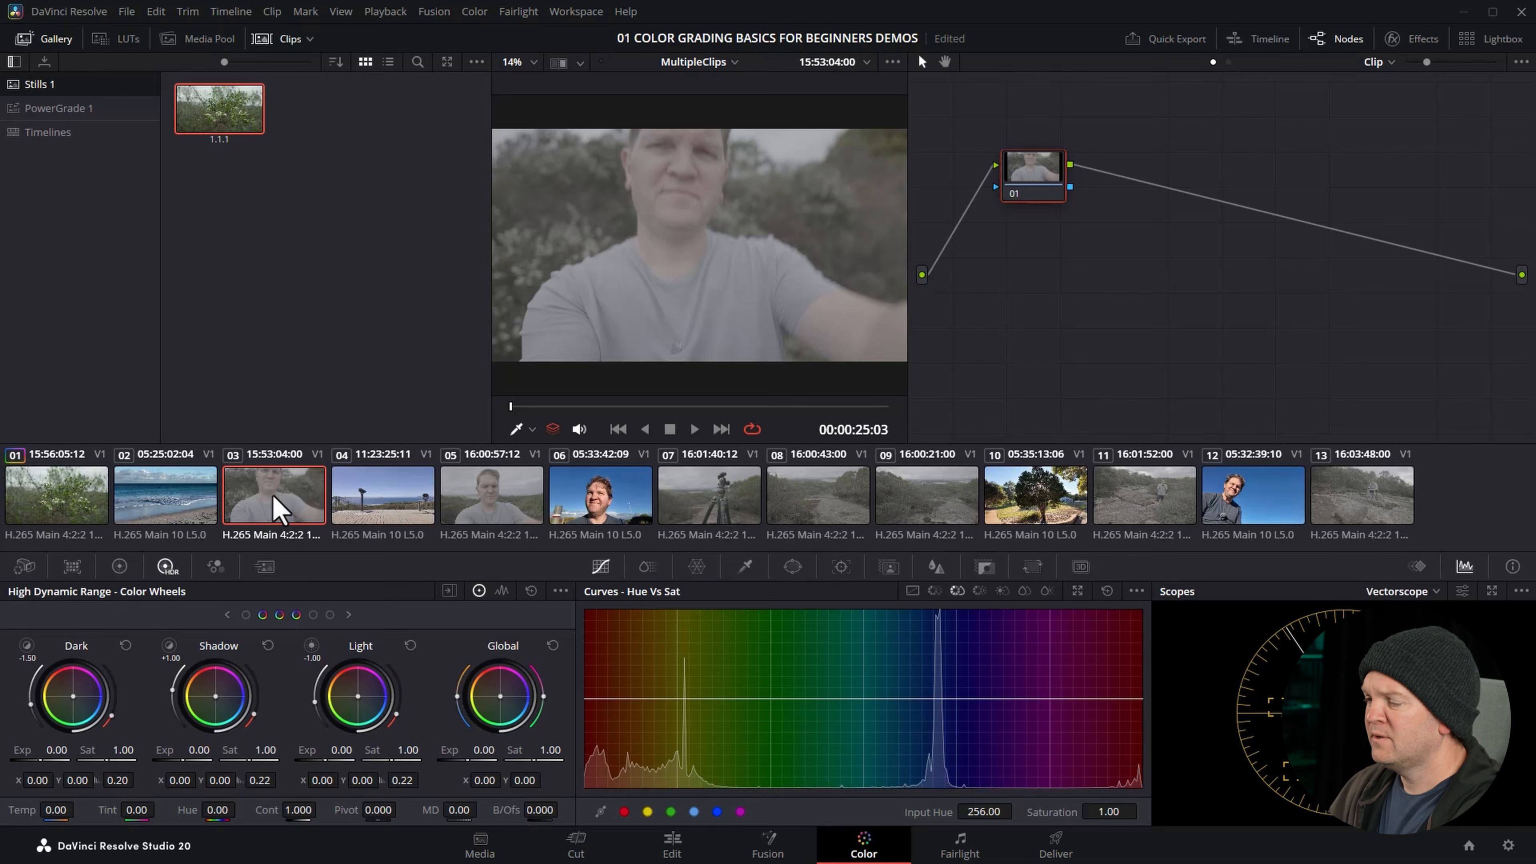
pyautogui.rightClick(275, 507)
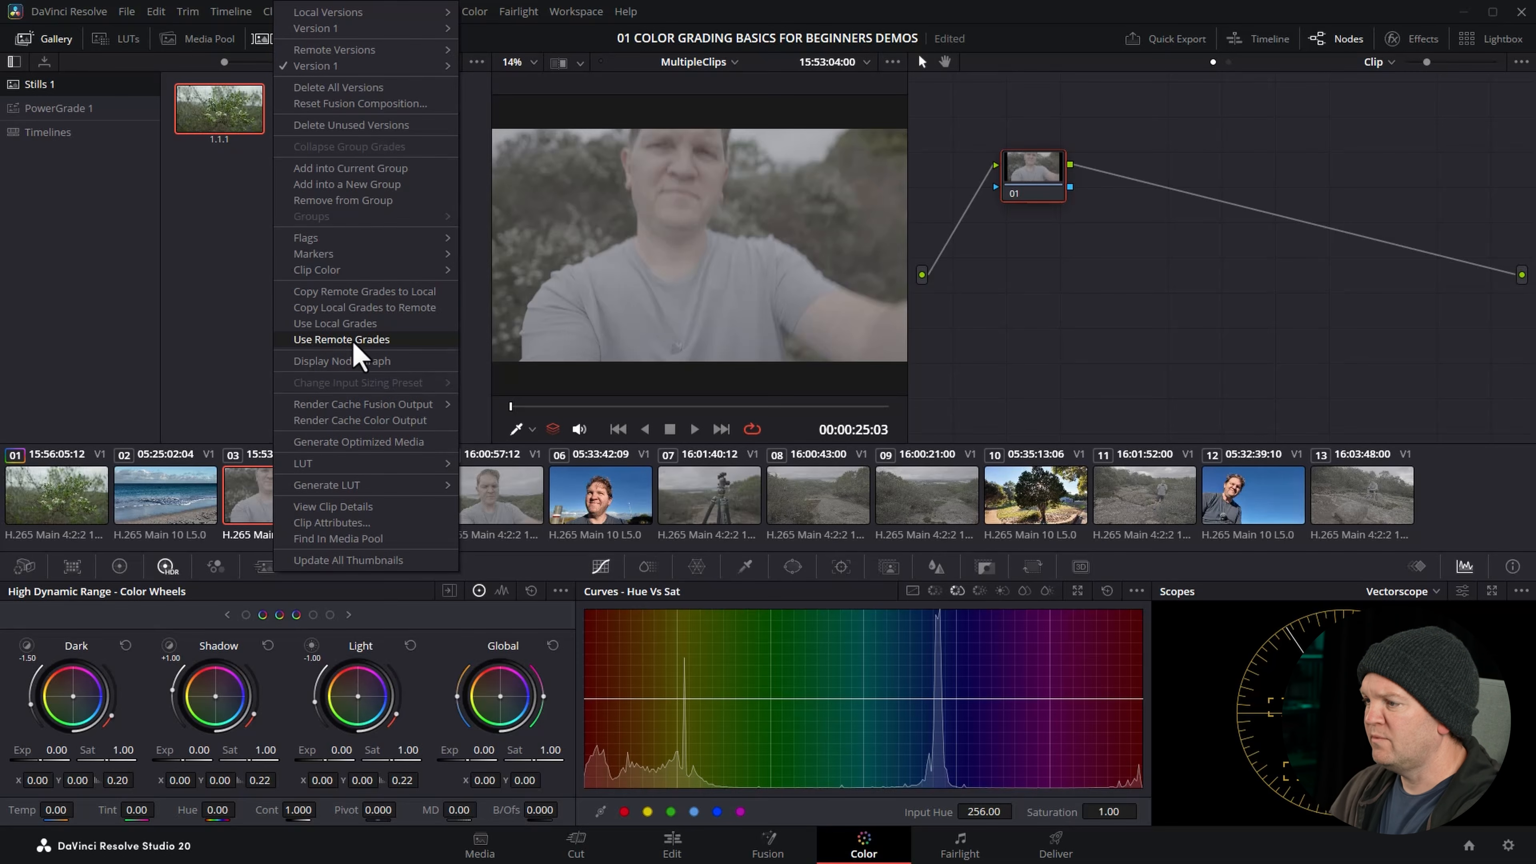
pyautogui.click(433, 341)
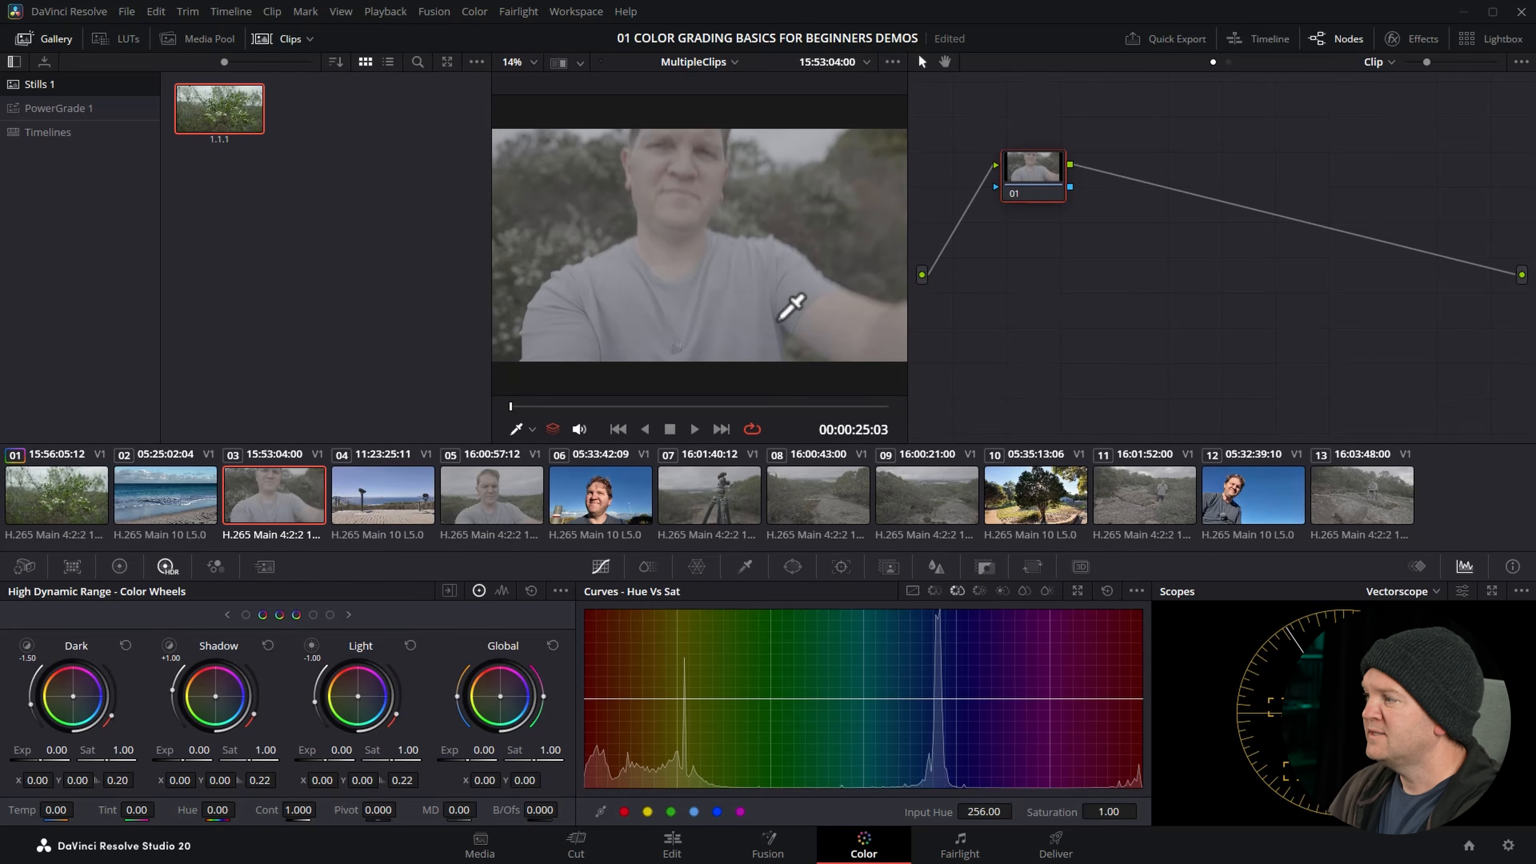
pyautogui.moveTo(1031, 177); pyautogui.dragTo(1157, 195)
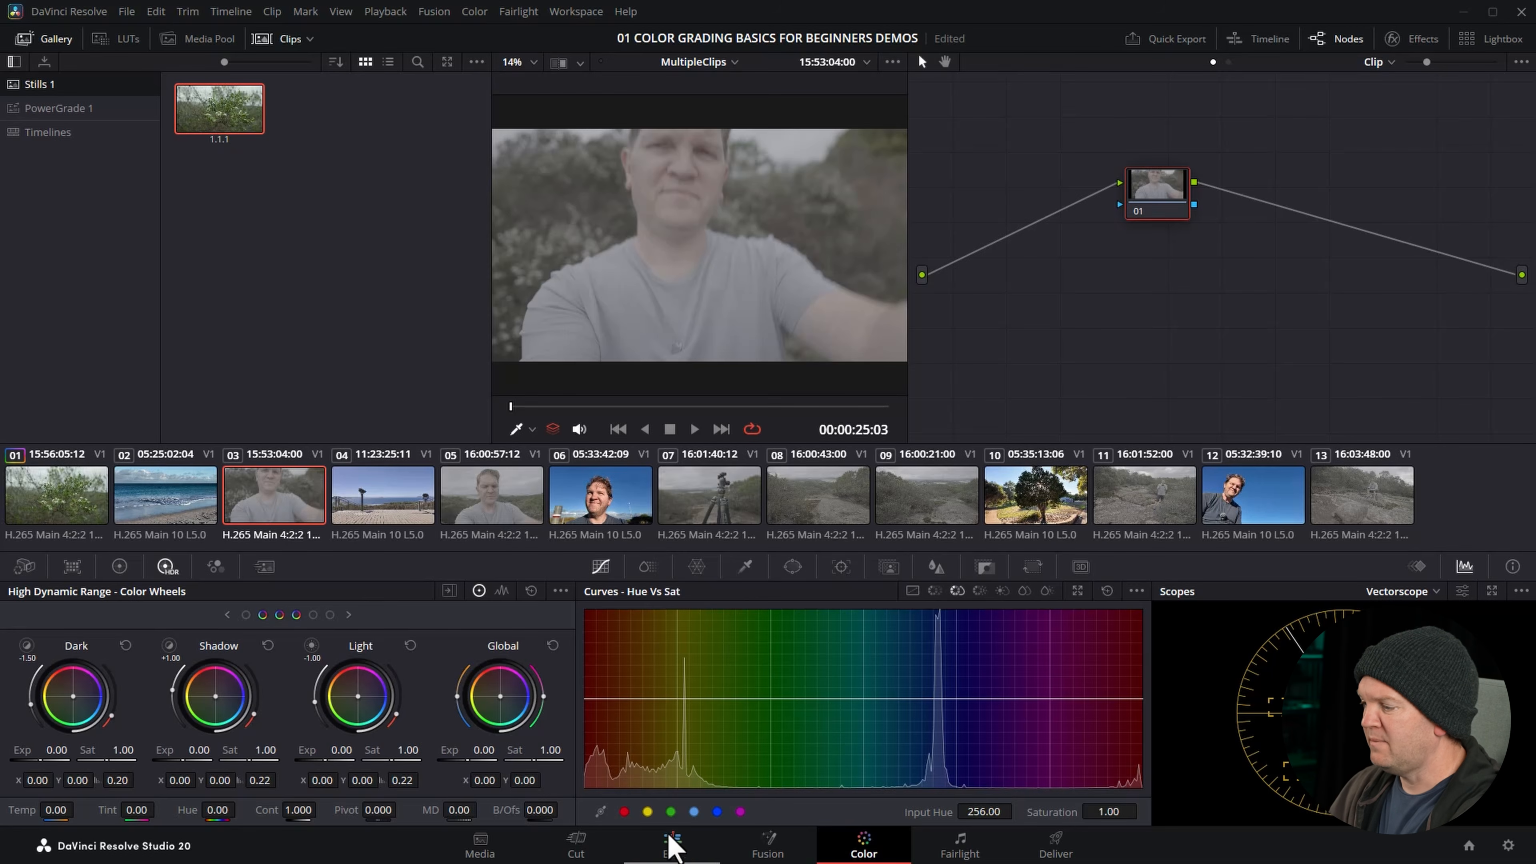
# - Split the selfie clip on the Edit page timeline at 00:00:37:19 and return to the Color page
pyautogui.click(673, 844)
pyautogui.moveTo(234, 519); pyautogui.dragTo(296, 517)
pyautogui.hotkey('ctrl', 'b')
pyautogui.click(324, 634)
pyautogui.click(281, 637)
pyautogui.click(330, 645)
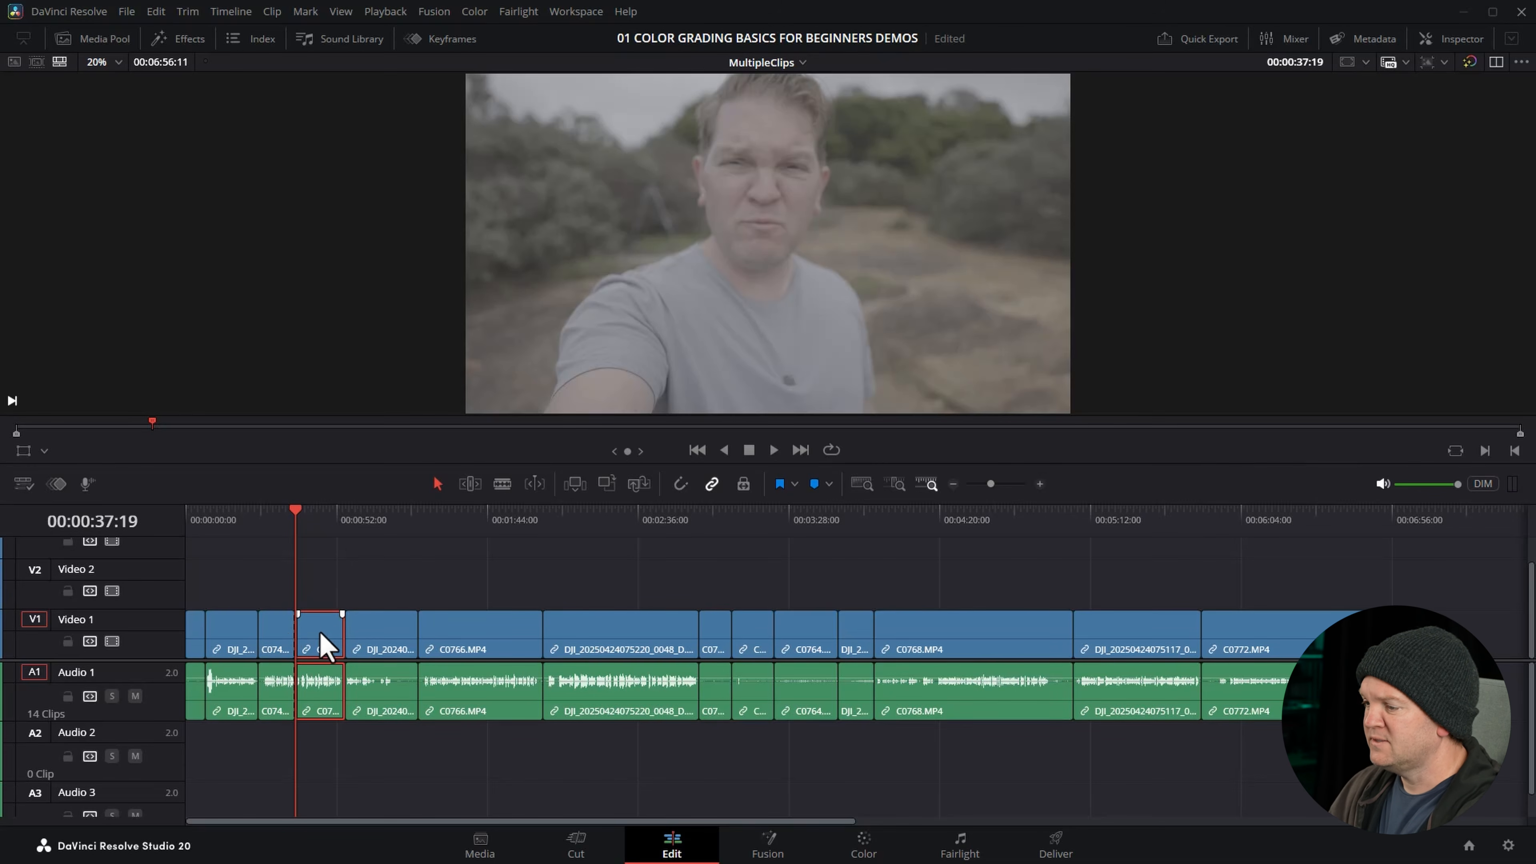
pyautogui.click(286, 630)
pyautogui.click(309, 631)
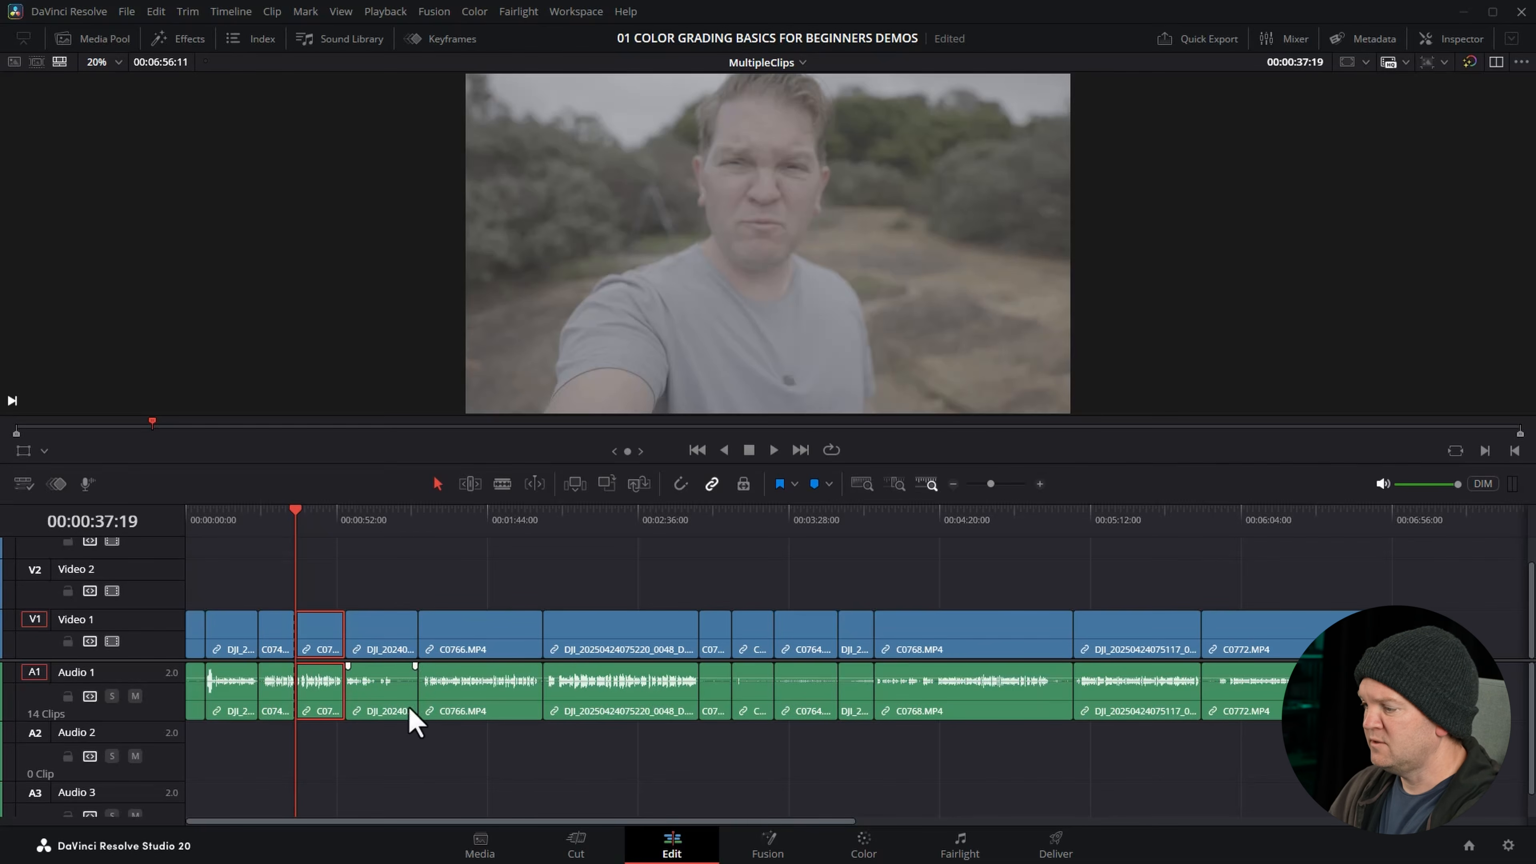
pyautogui.click(864, 847)
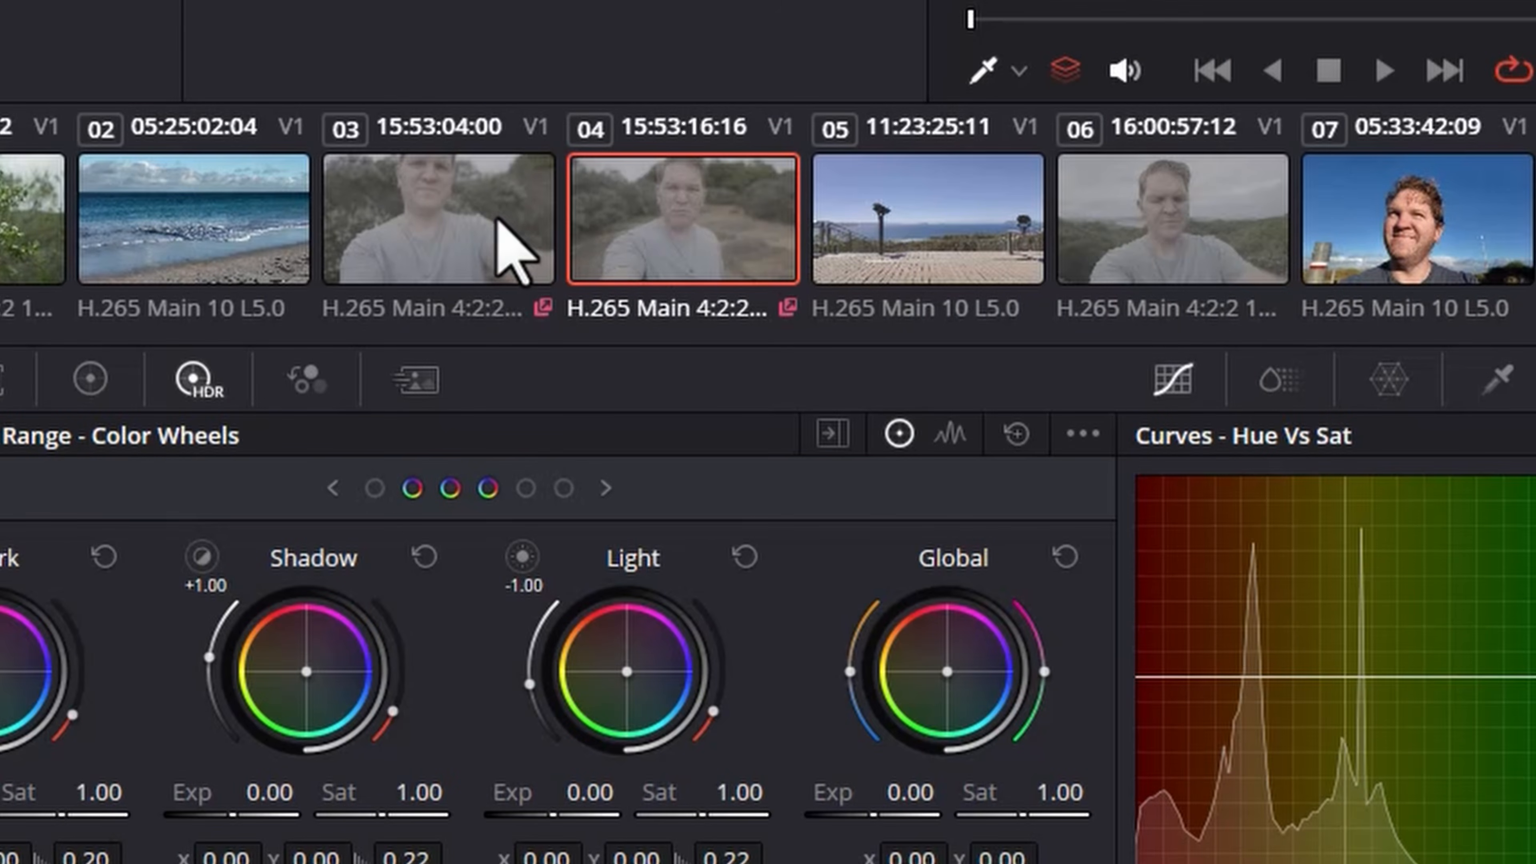
# - Switch both halves of the split clip, clips 03 and 04, to local grades
pyautogui.click(513, 222)
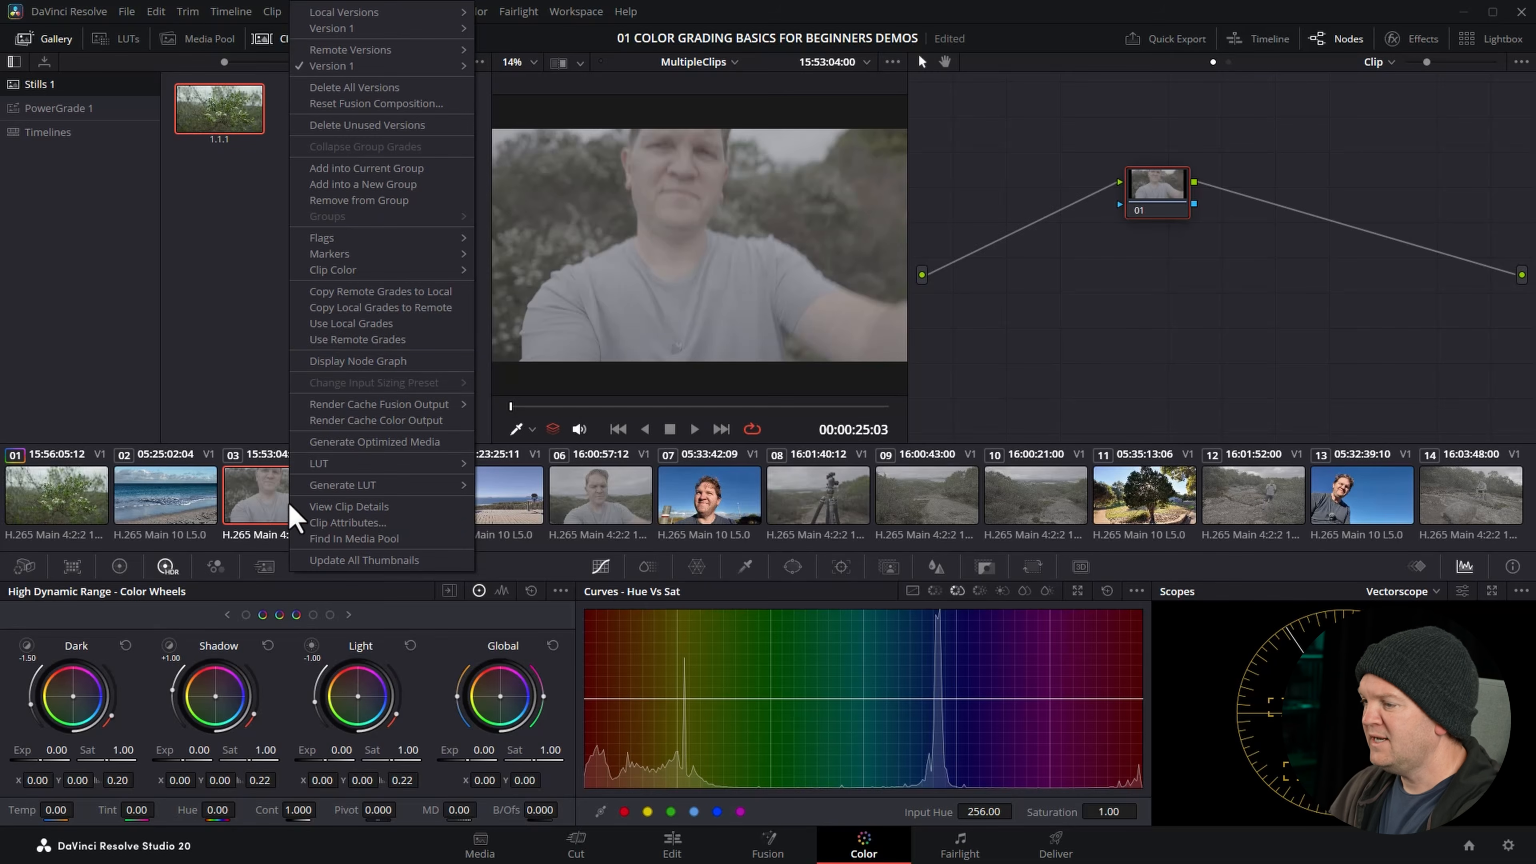
pyautogui.rightClick(478, 263)
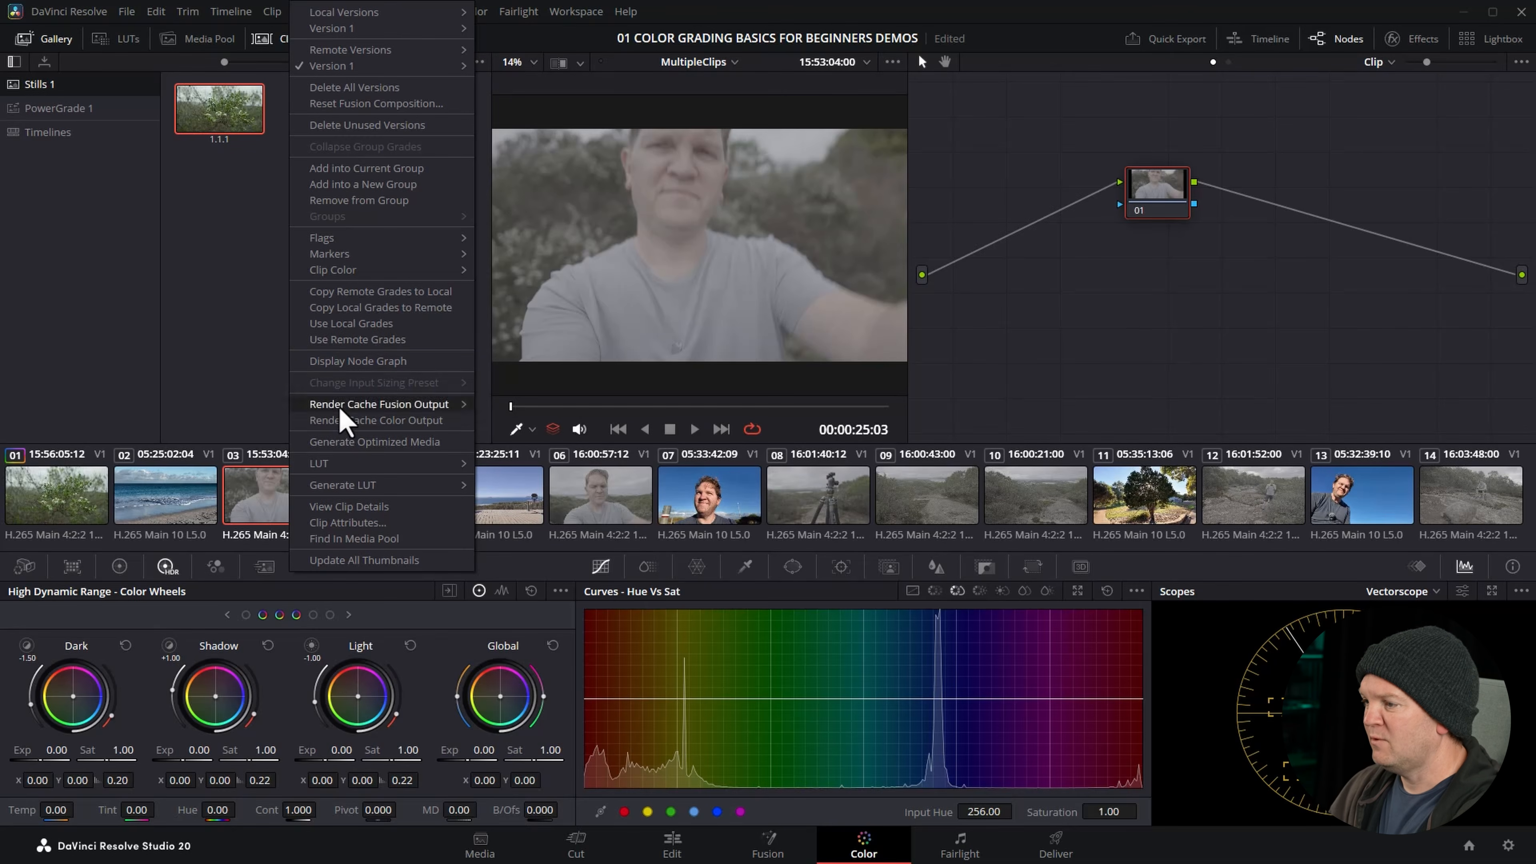
pyautogui.click(259, 507)
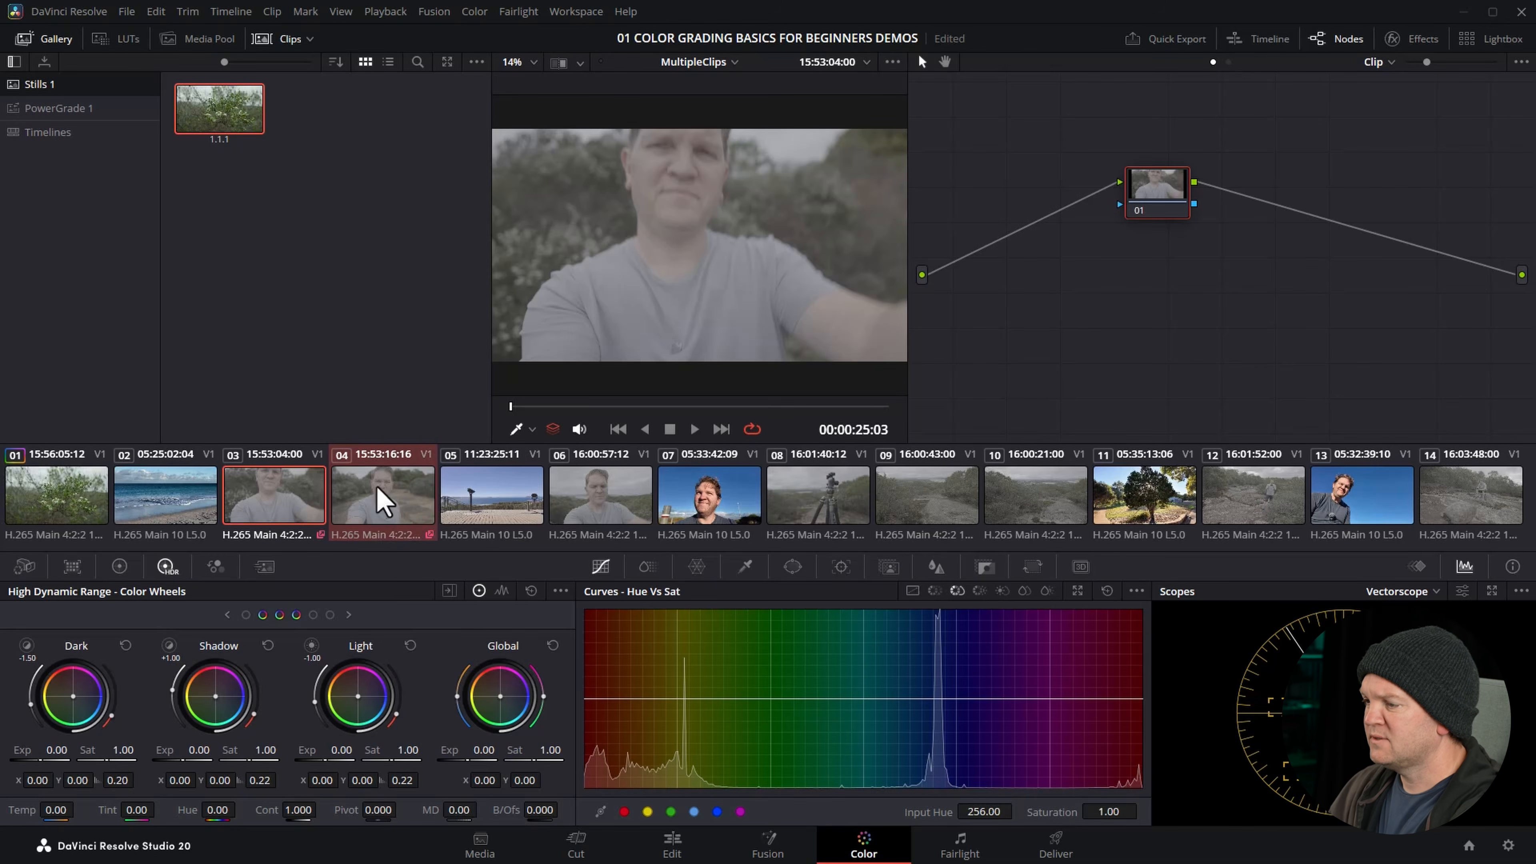
pyautogui.rightClick(378, 499)
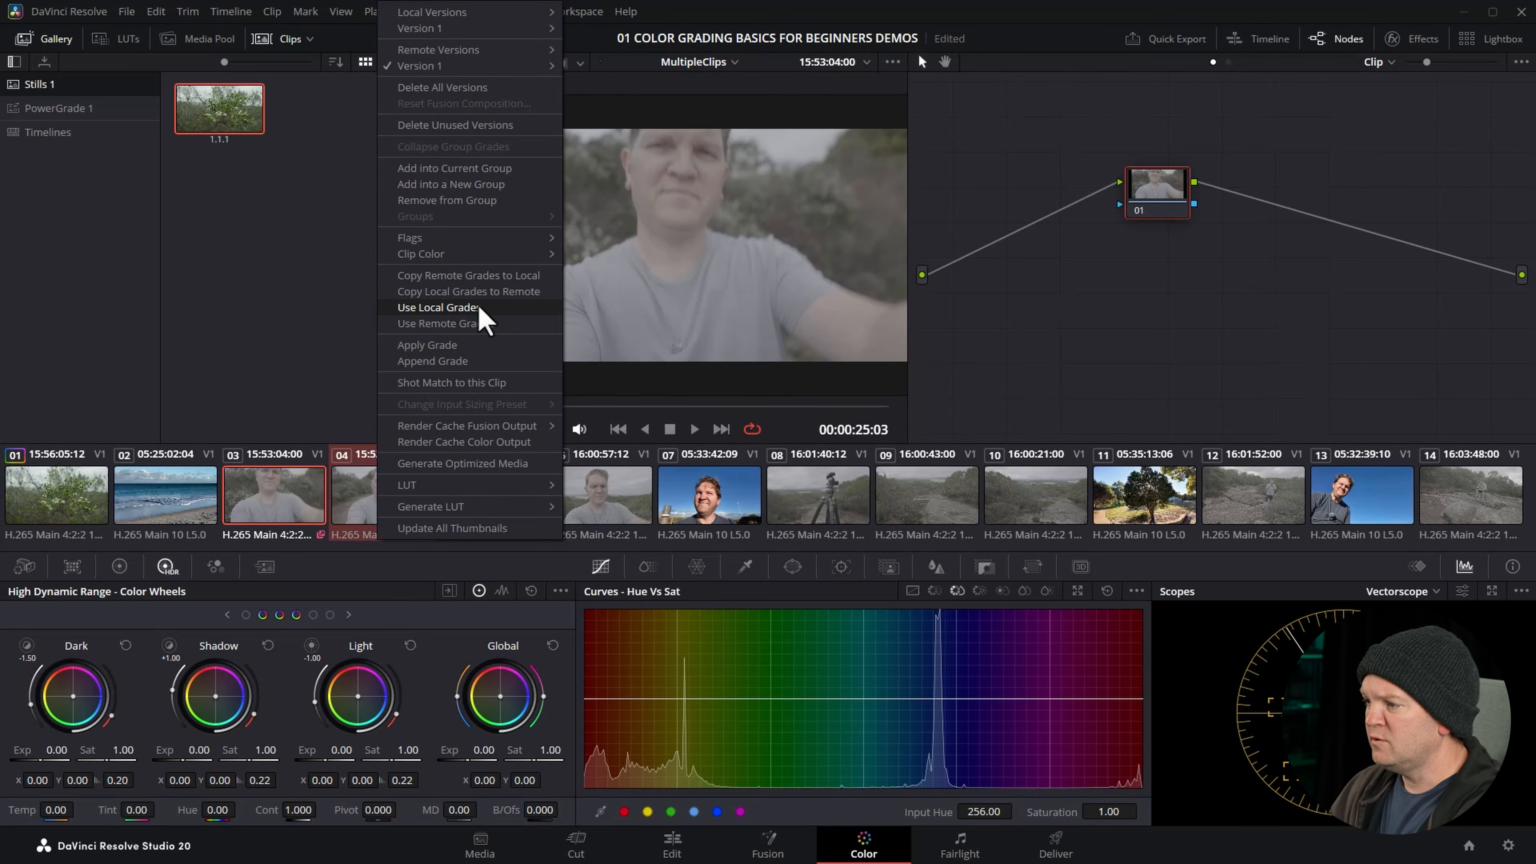
pyautogui.click(502, 308)
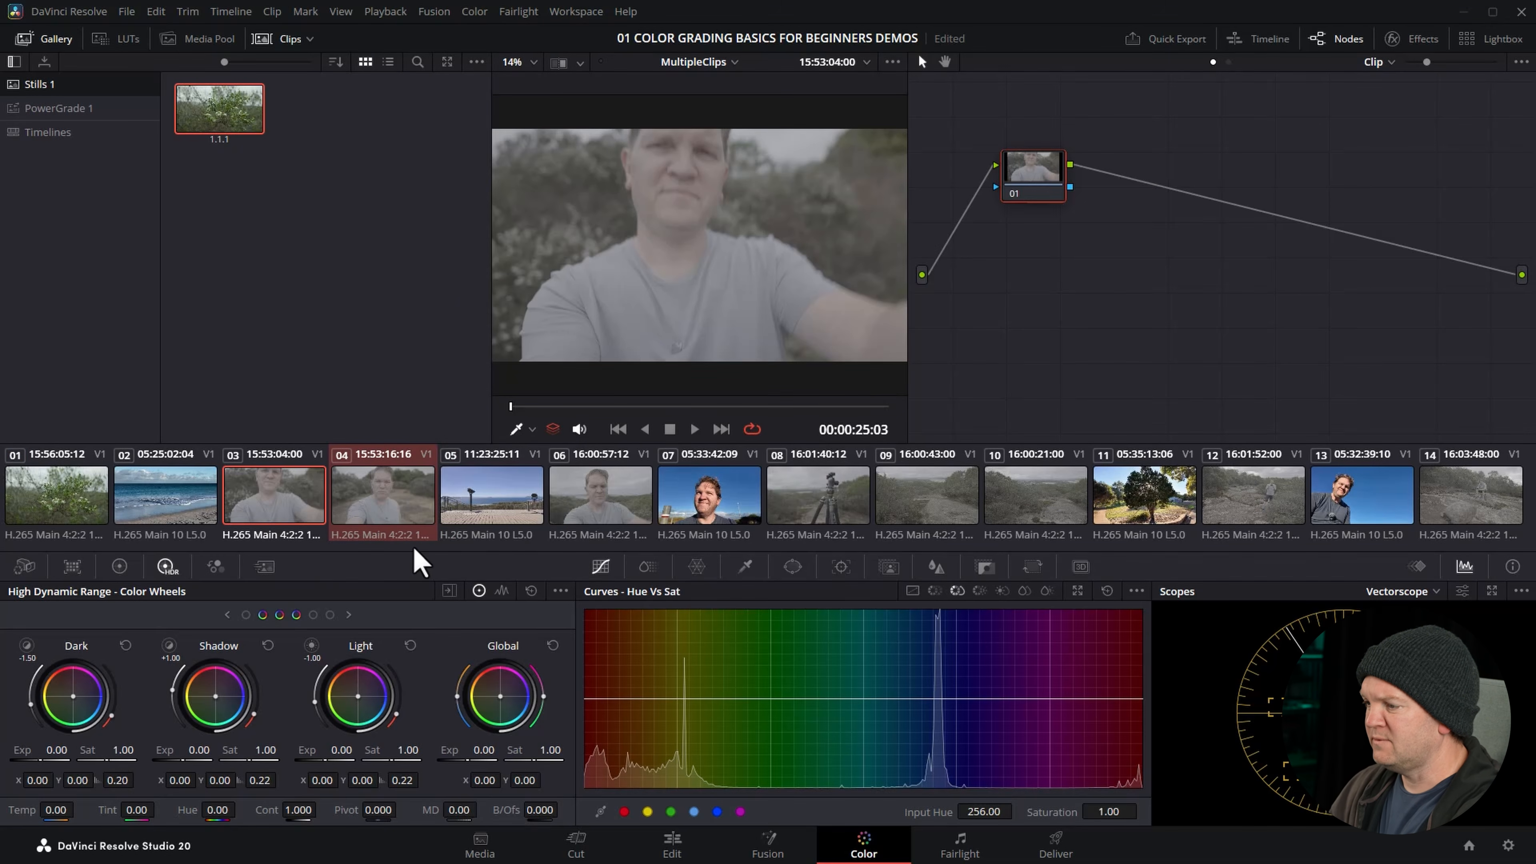
# - Apply the gallery still's grade to clip 03 and show its frame at 00:00:32:19 with node 02 selected
pyautogui.click(377, 504)
pyautogui.click(289, 509)
pyautogui.rightClick(220, 113)
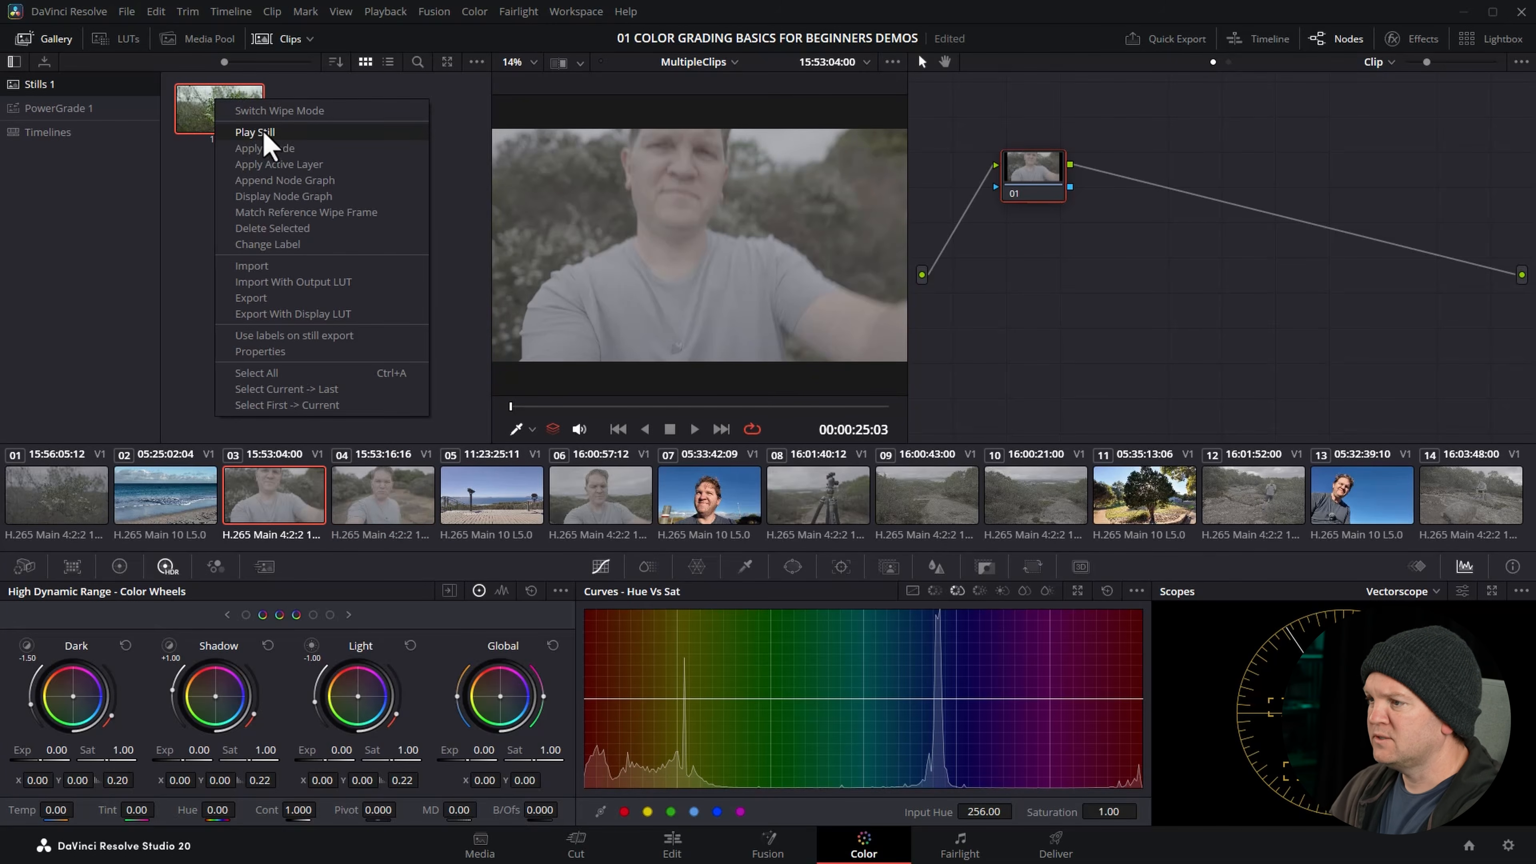
pyautogui.click(272, 150)
pyautogui.moveTo(705, 406); pyautogui.dragTo(740, 406)
pyautogui.moveTo(1111, 270); pyautogui.dragTo(1075, 281)
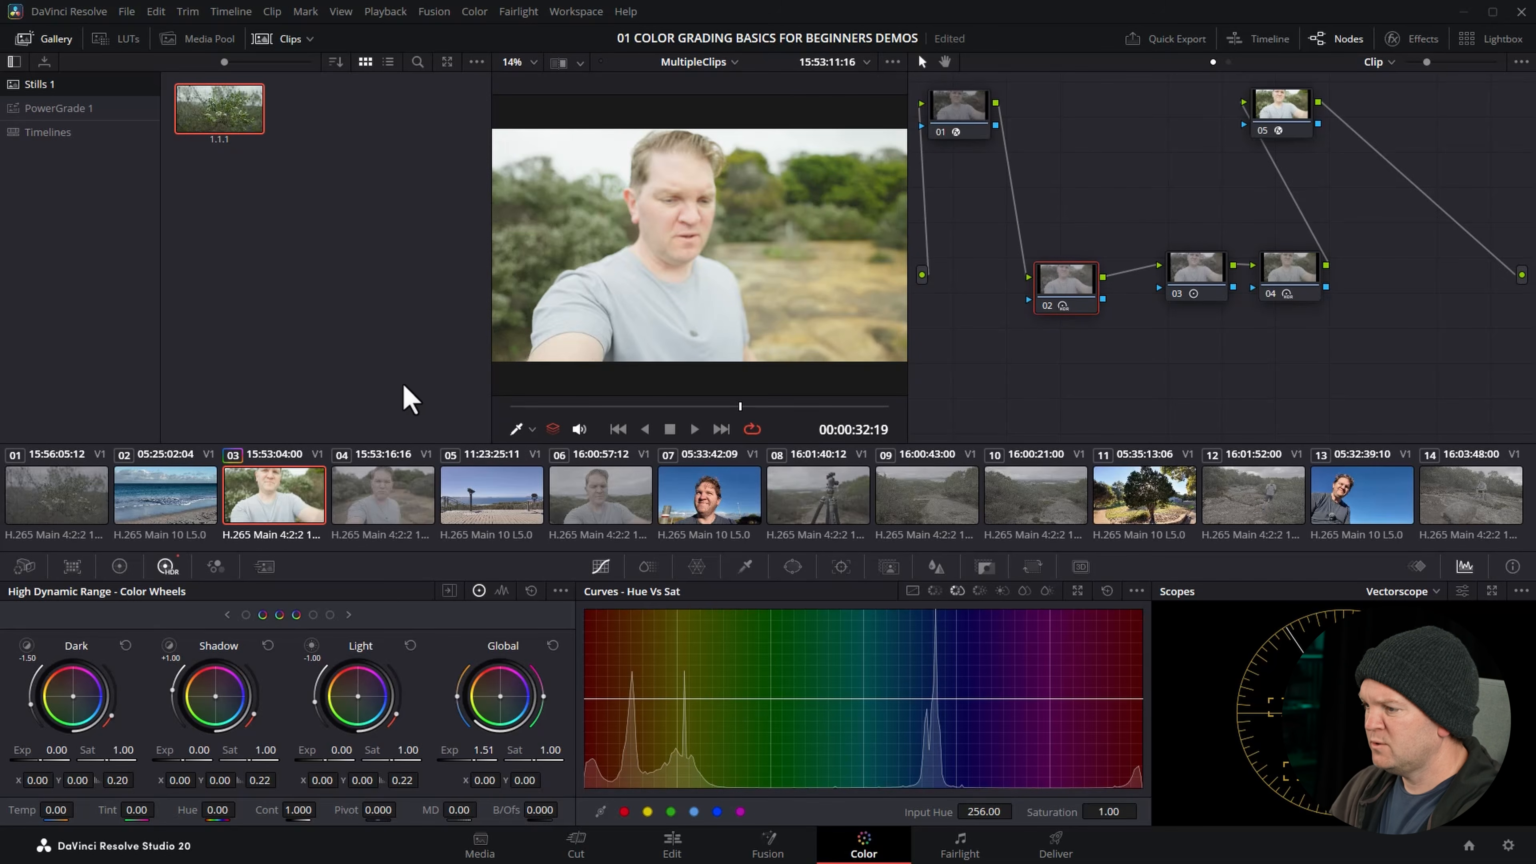
# - Switch clips 03 and 04 to remote grades and apply the gallery still's grade to clip 03
pyautogui.rightClick(290, 502)
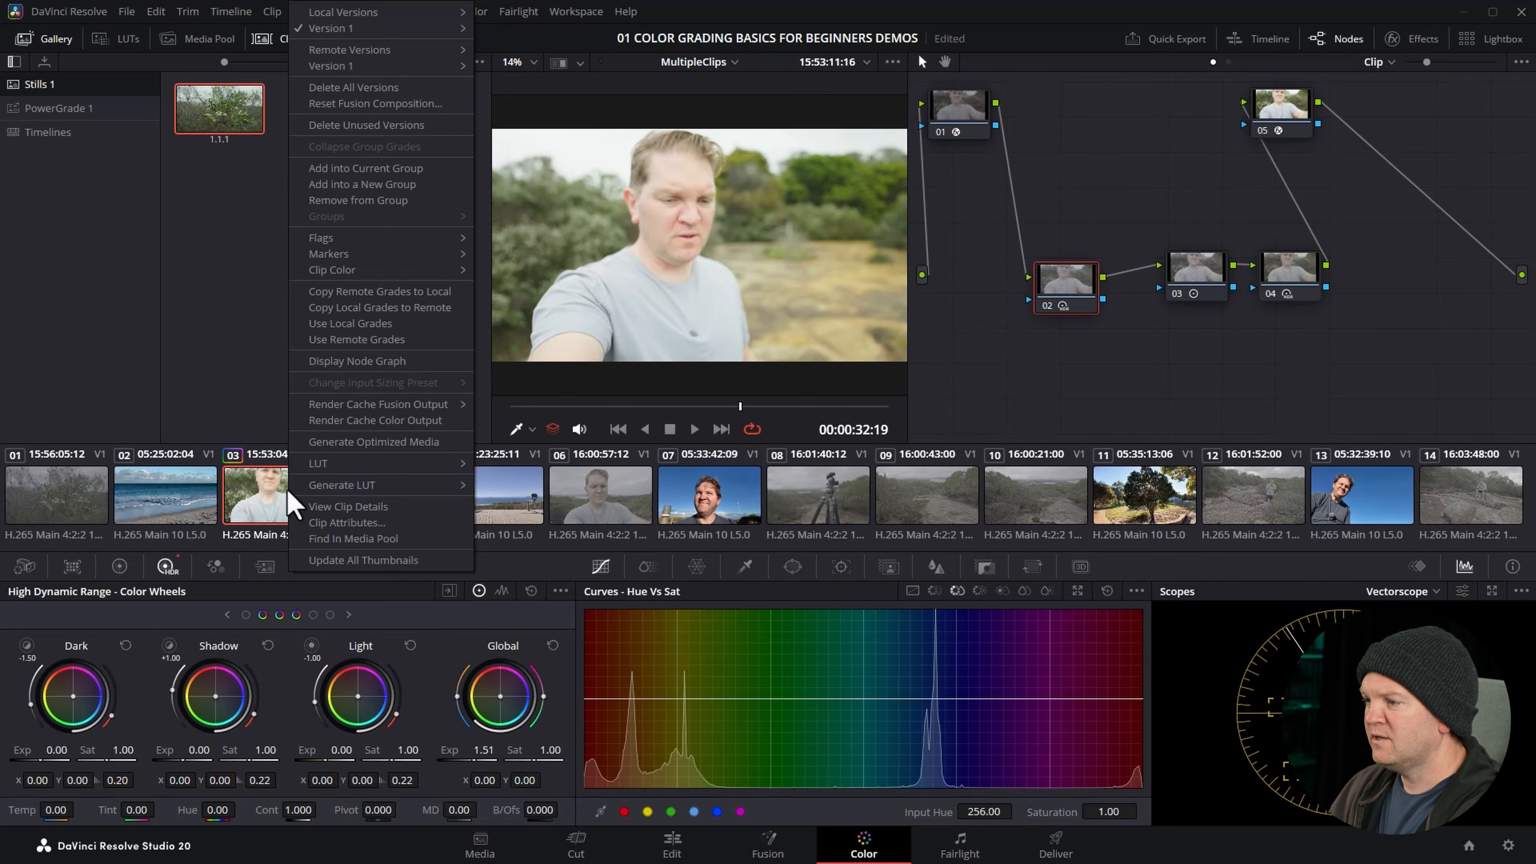
pyautogui.click(375, 341)
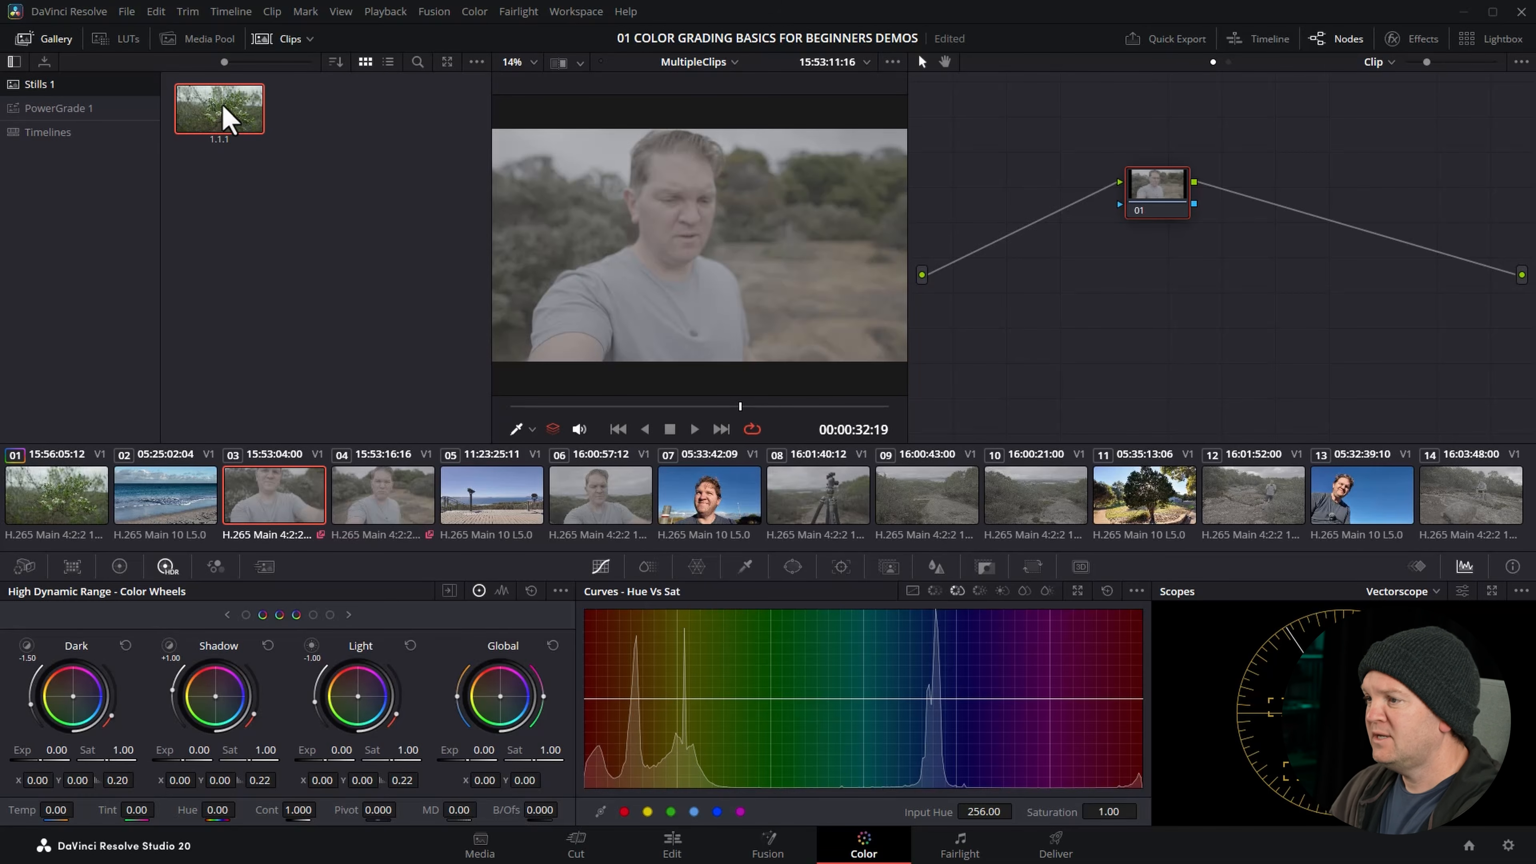
pyautogui.rightClick(229, 116)
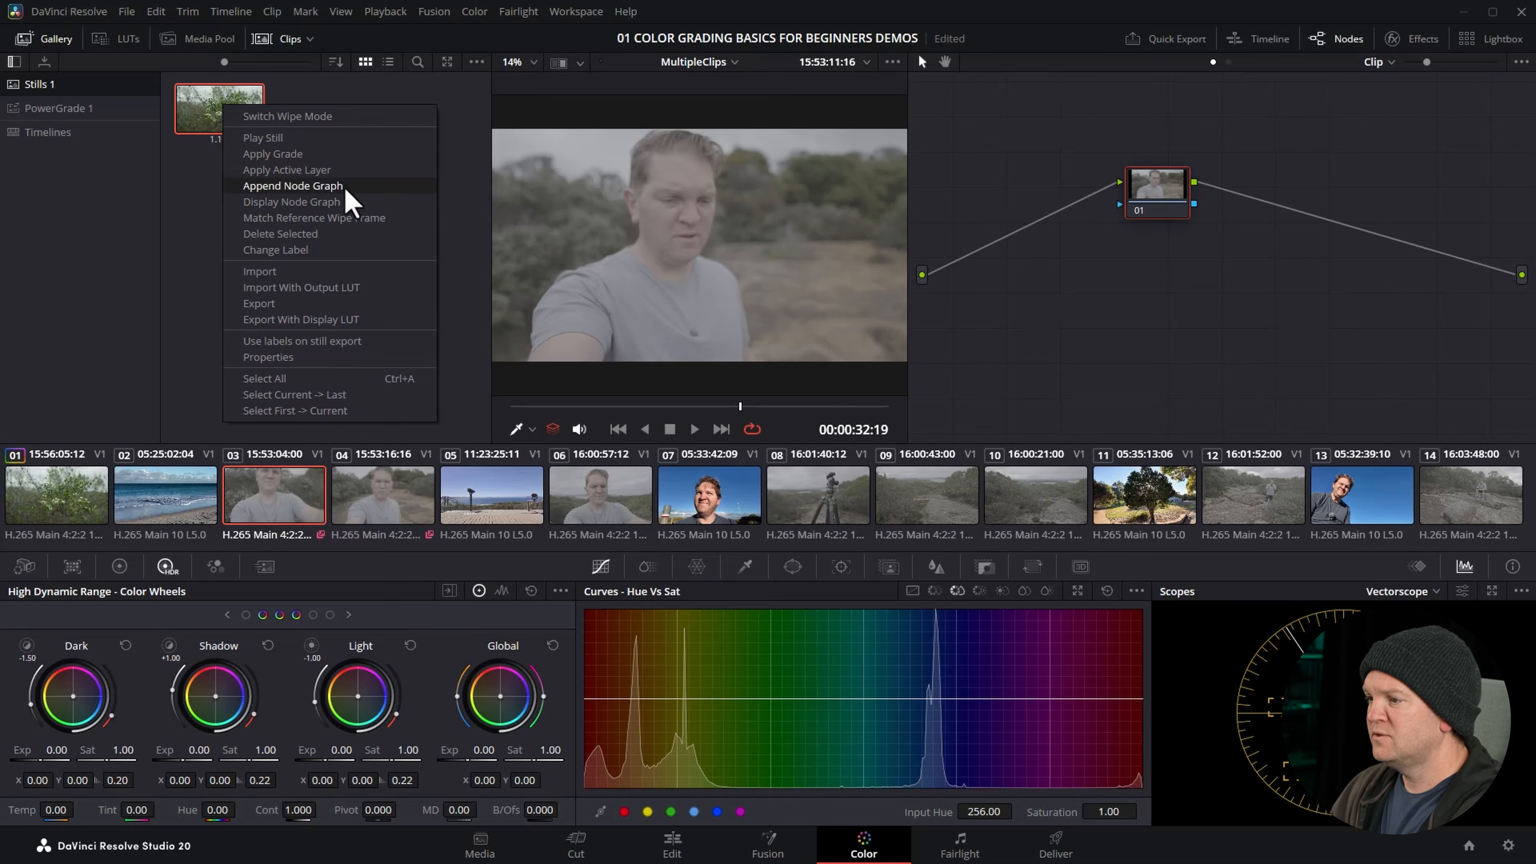
pyautogui.click(357, 154)
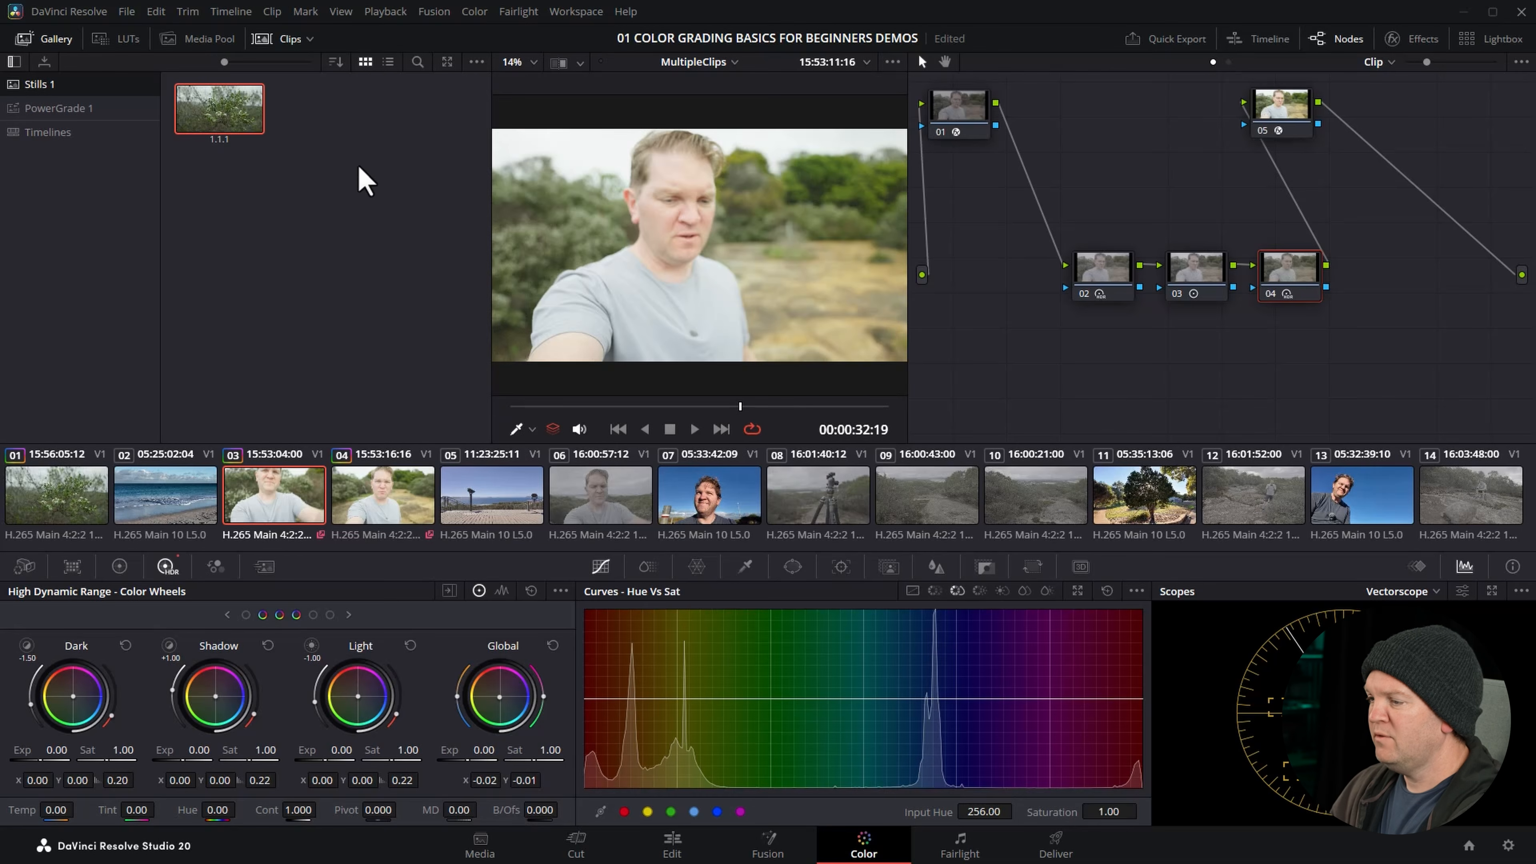
# - Compare the shared remote grade on the two halves of the split selfie clip, clips 03 and 04
pyautogui.click(411, 493)
pyautogui.click(287, 496)
pyautogui.click(392, 495)
pyautogui.click(276, 494)
pyautogui.click(371, 507)
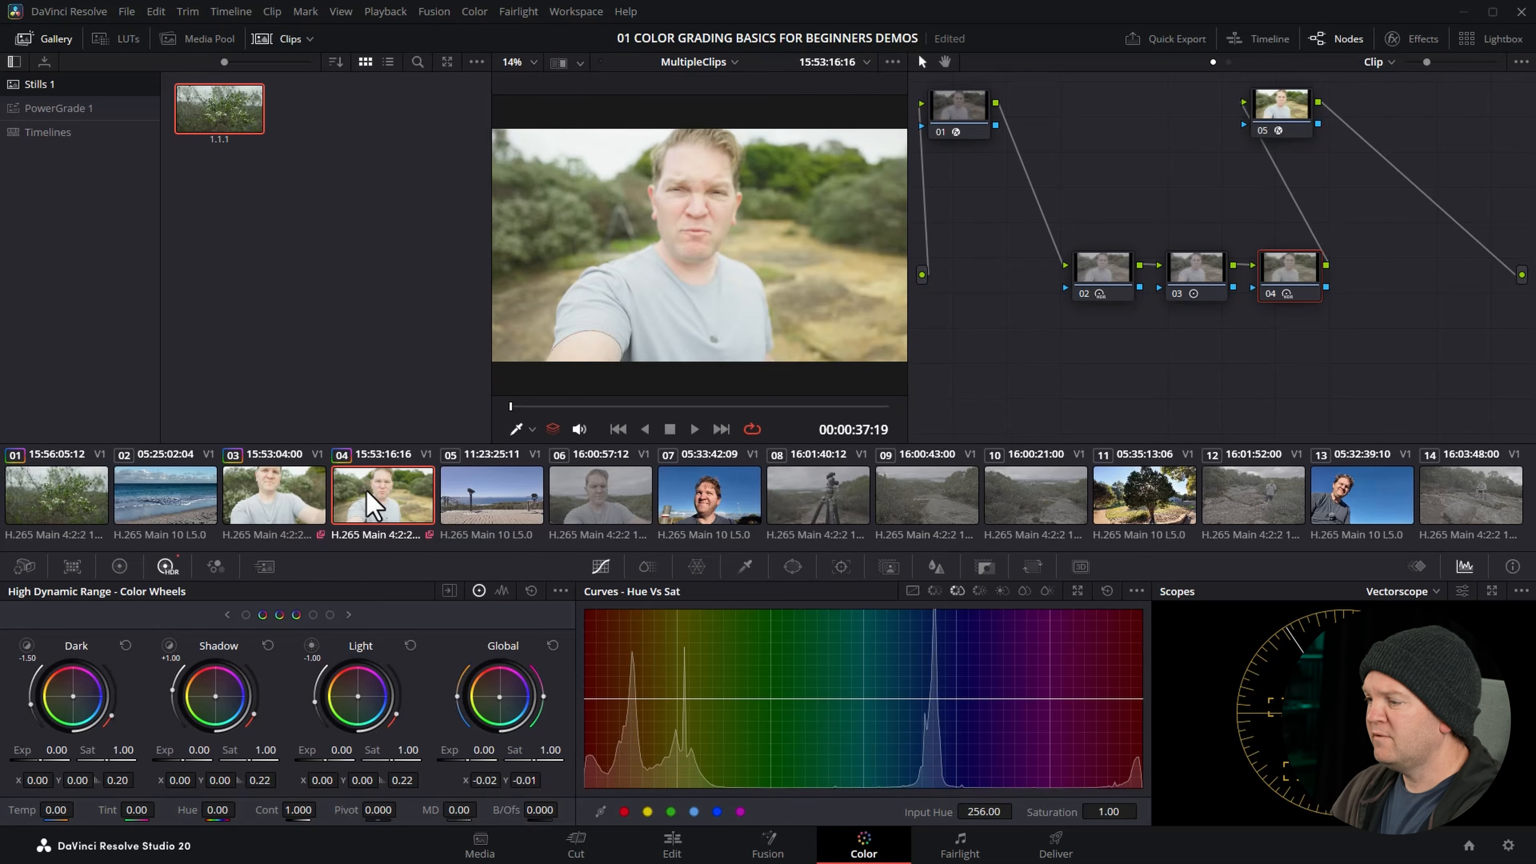
pyautogui.click(279, 502)
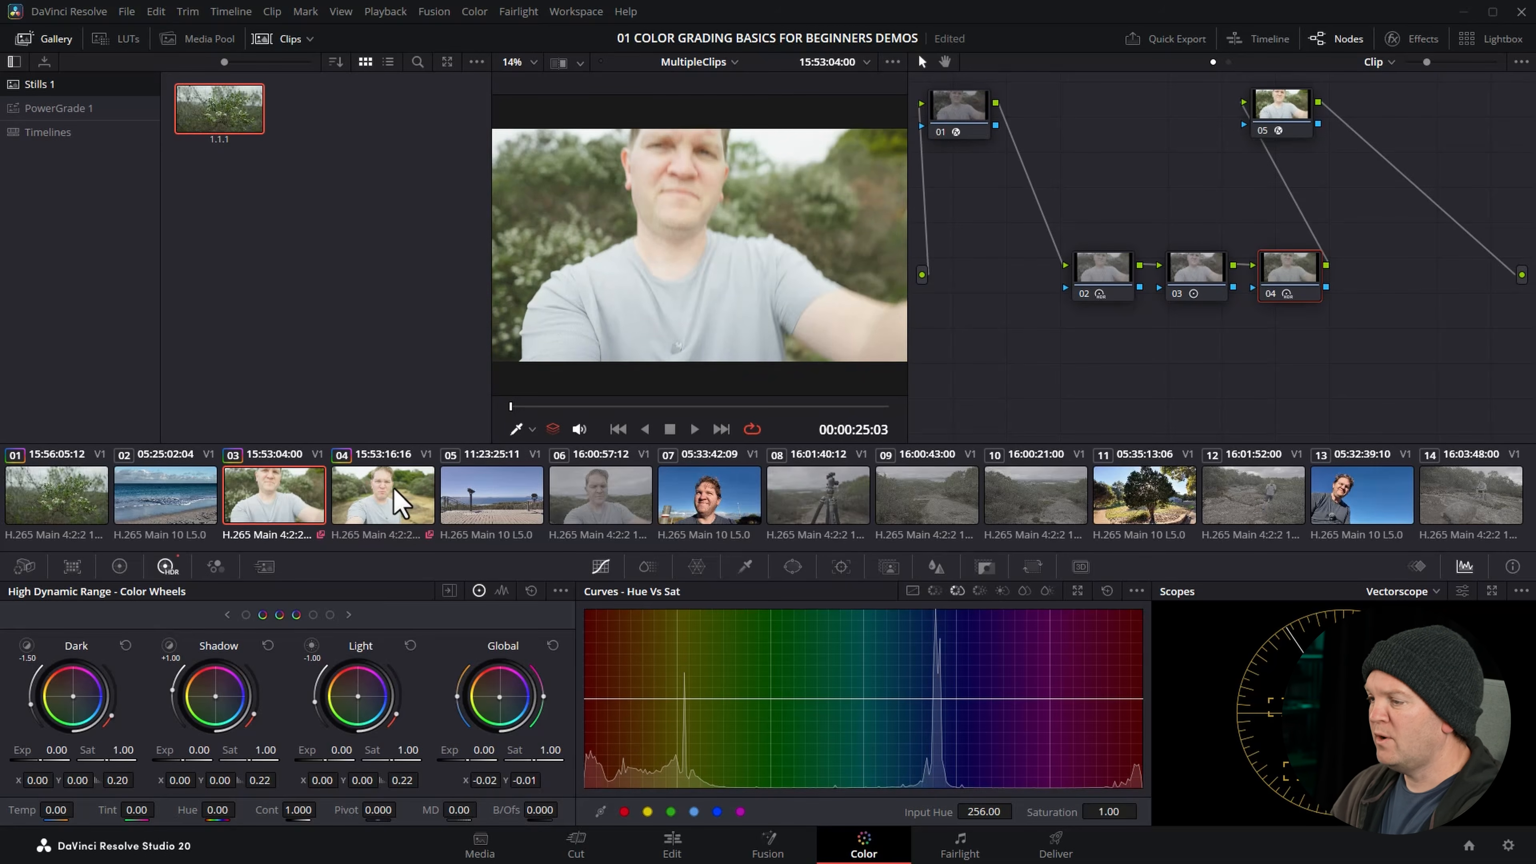
pyautogui.click(399, 502)
pyautogui.click(298, 501)
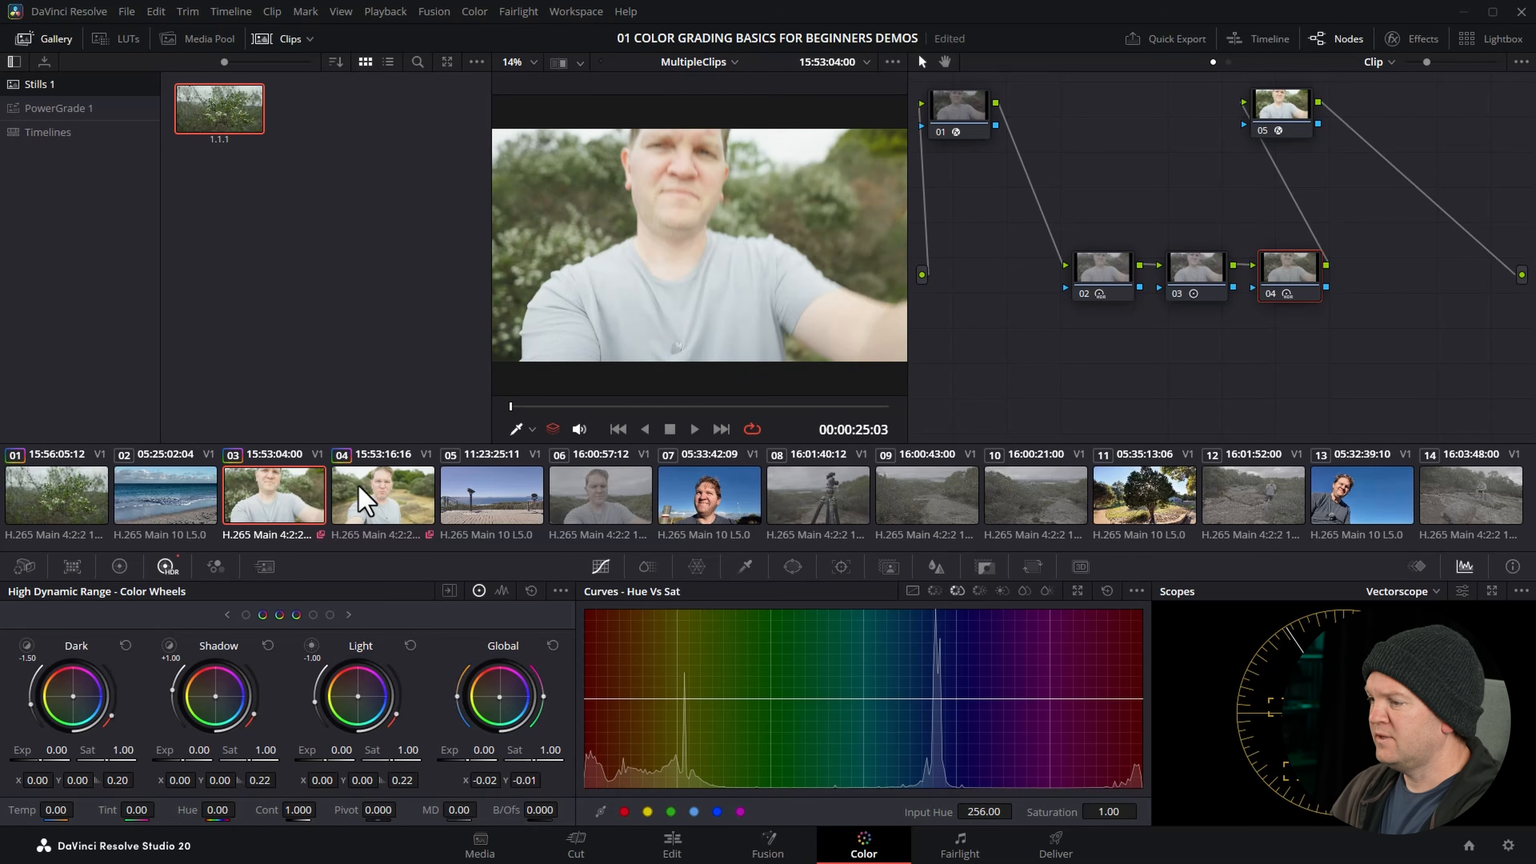
pyautogui.click(366, 501)
# - Lower the Global exposure of node 02 on clip 04 to 0.12 and check both split clips
pyautogui.click(1099, 275)
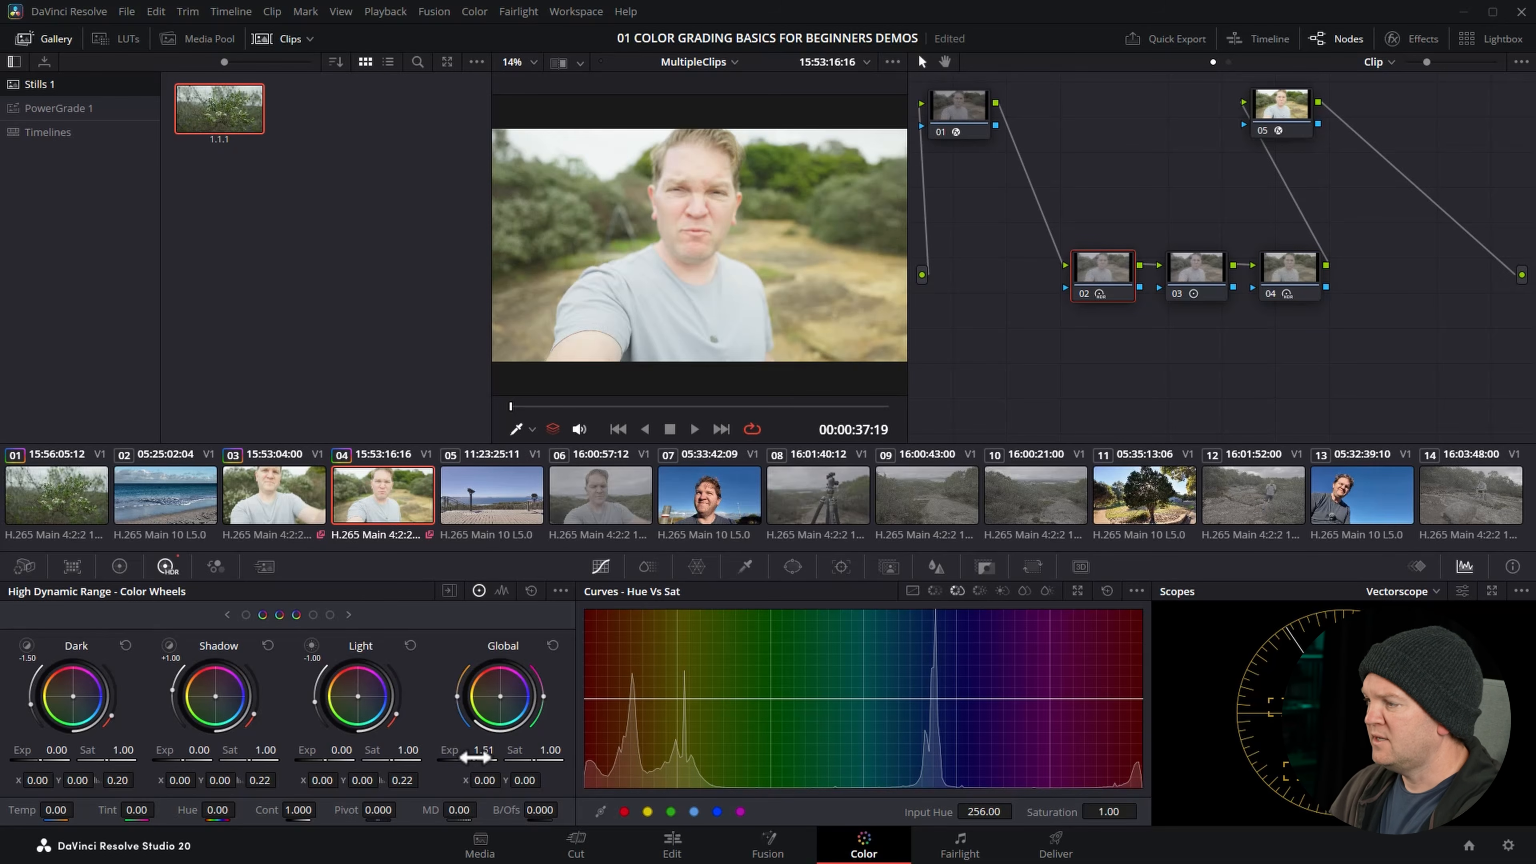
pyautogui.moveTo(544, 665); pyautogui.dragTo(528, 648)
pyautogui.click(245, 502)
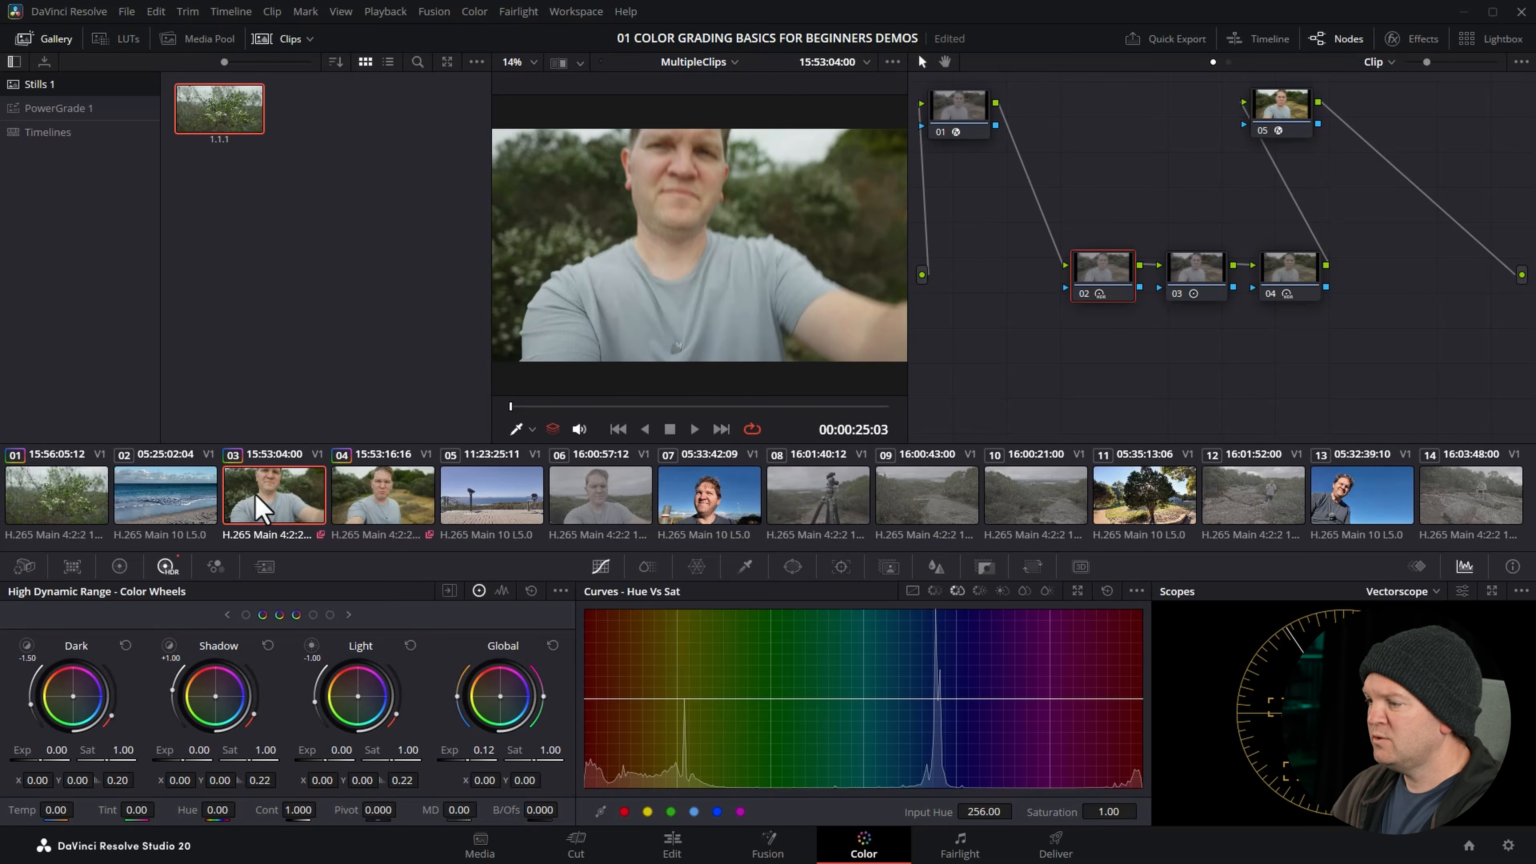
pyautogui.click(396, 503)
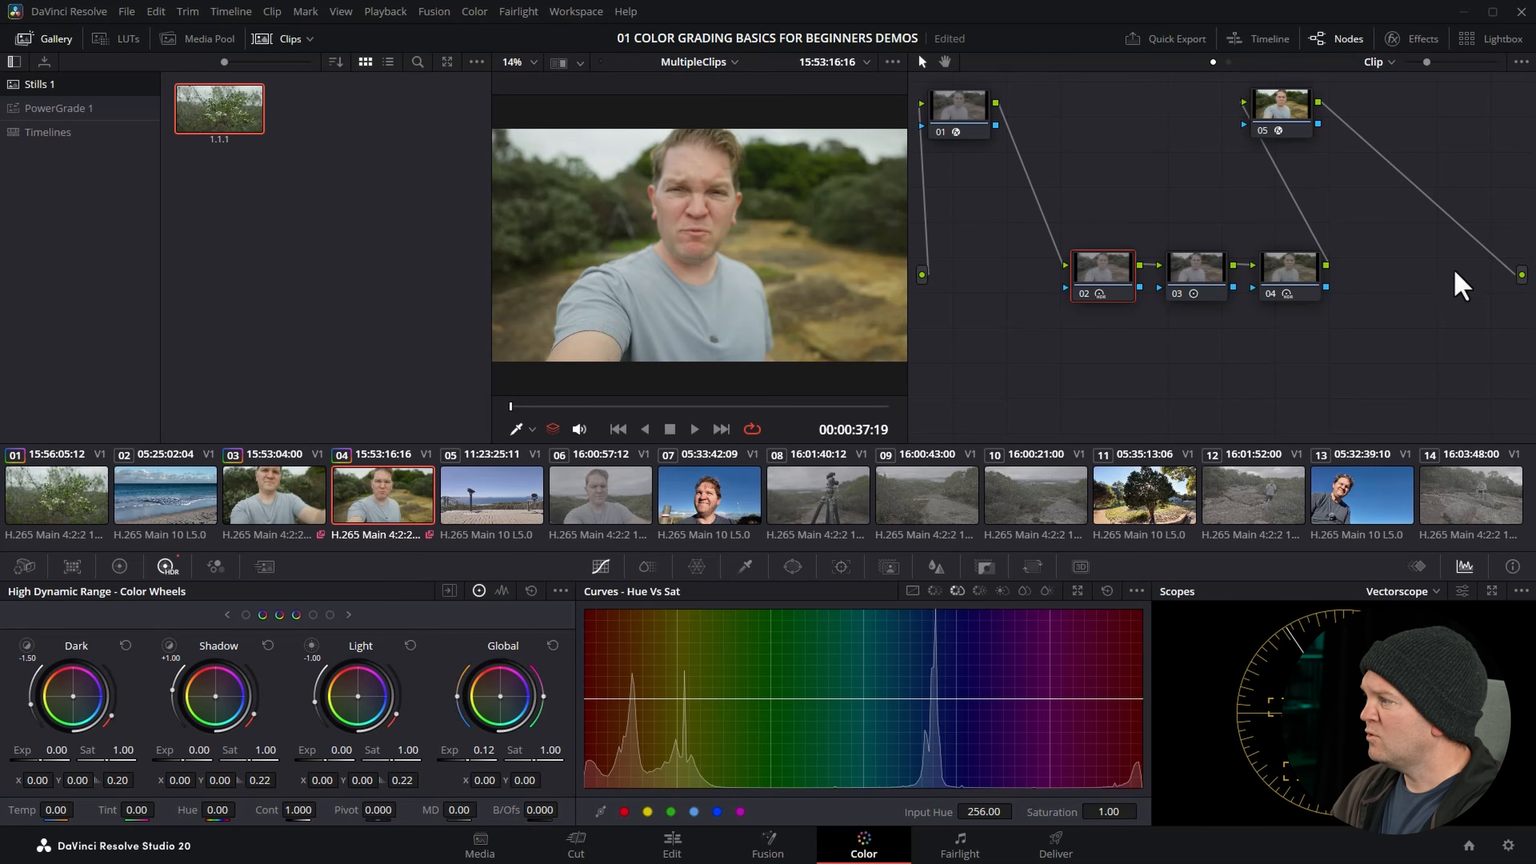
# - Move node 02 of clip 04 further away from node 03 in the node graph
pyautogui.moveTo(1462, 362); pyautogui.dragTo(933, 89)
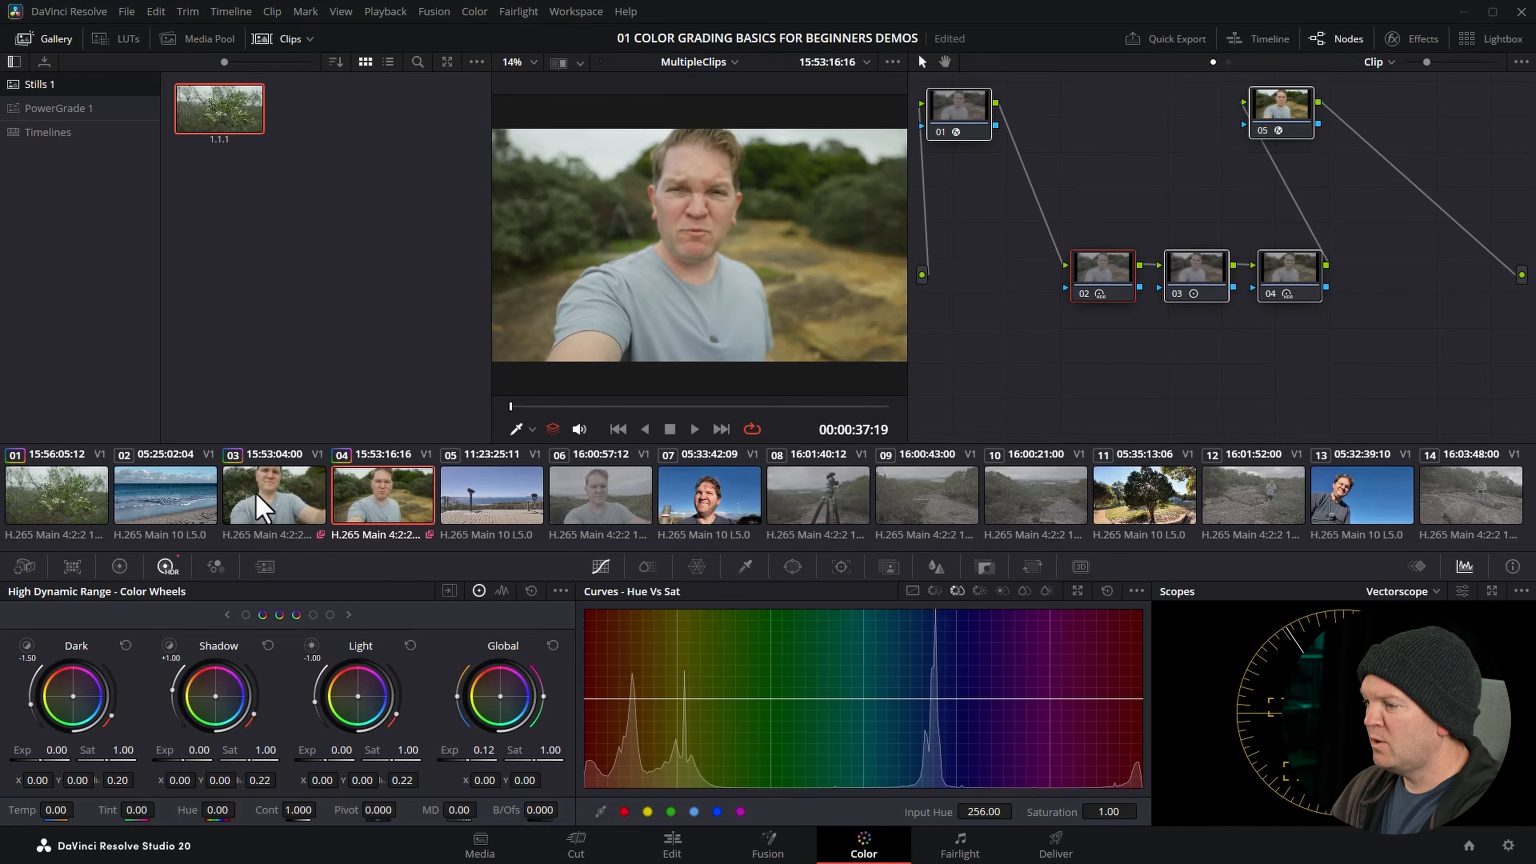
pyautogui.click(253, 507)
pyautogui.click(370, 497)
pyautogui.moveTo(1097, 274); pyautogui.dragTo(1048, 278)
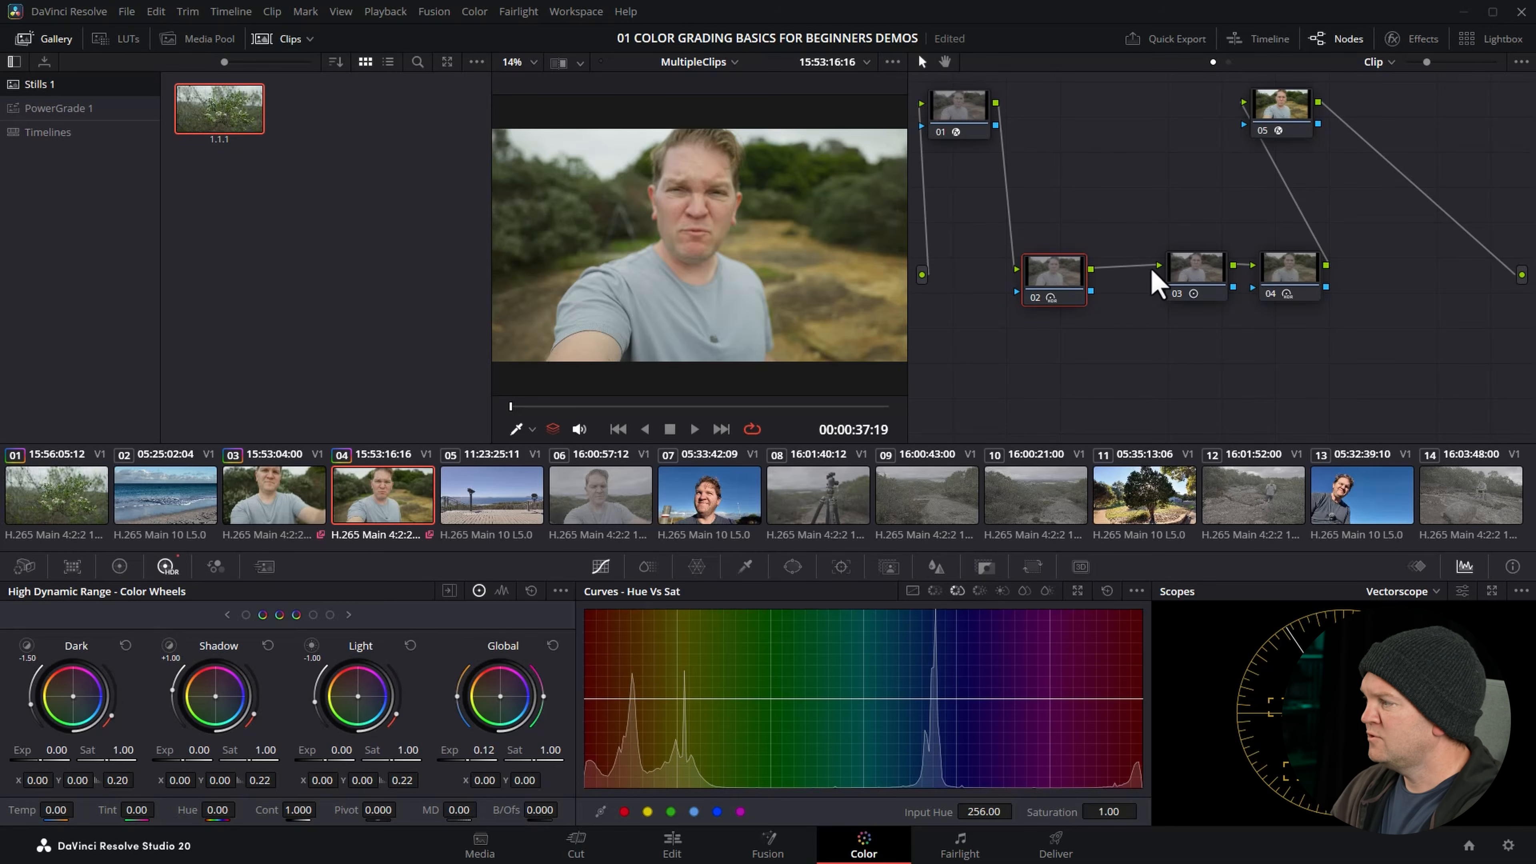
# - Push node 04's Global color balance to magenta at about X 0.19, Y 0.22, and compare clips 03 and 04
pyautogui.click(1288, 274)
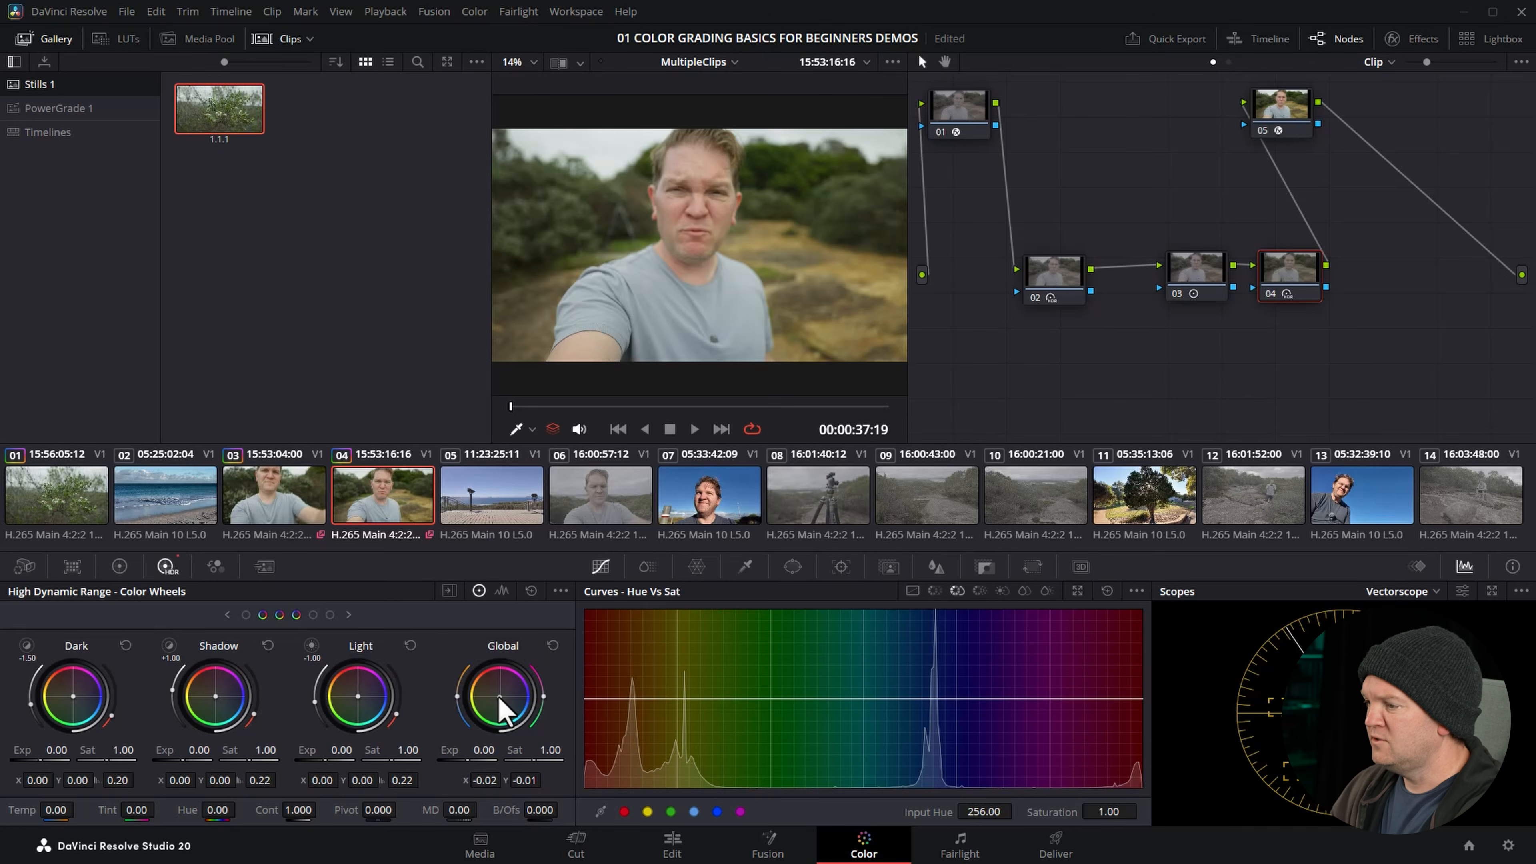
pyautogui.moveTo(496, 700); pyautogui.dragTo(511, 684)
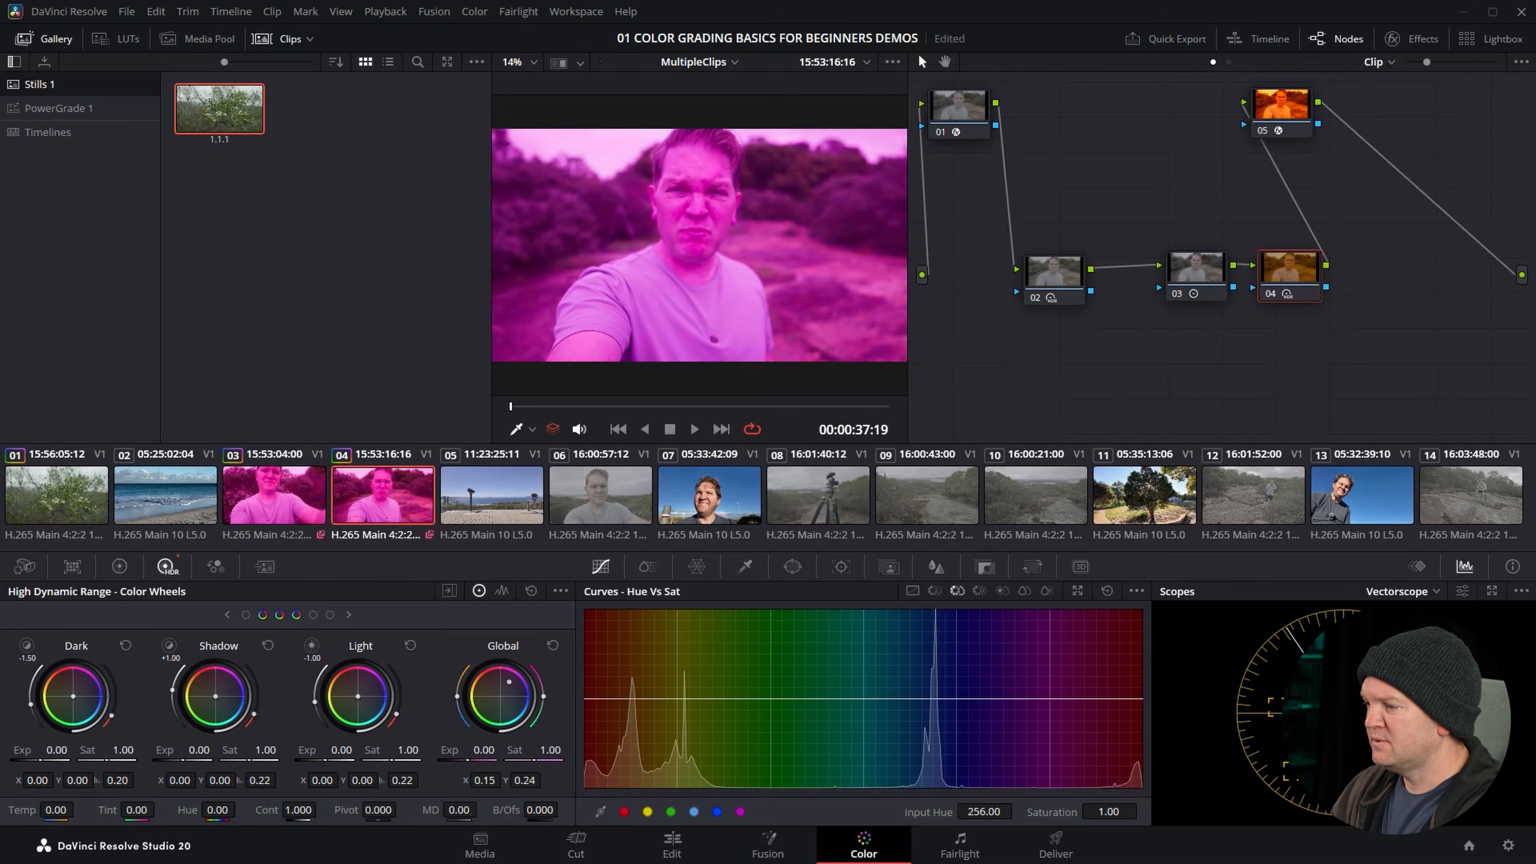
pyautogui.click(283, 497)
pyautogui.click(404, 500)
pyautogui.click(285, 501)
pyautogui.click(361, 507)
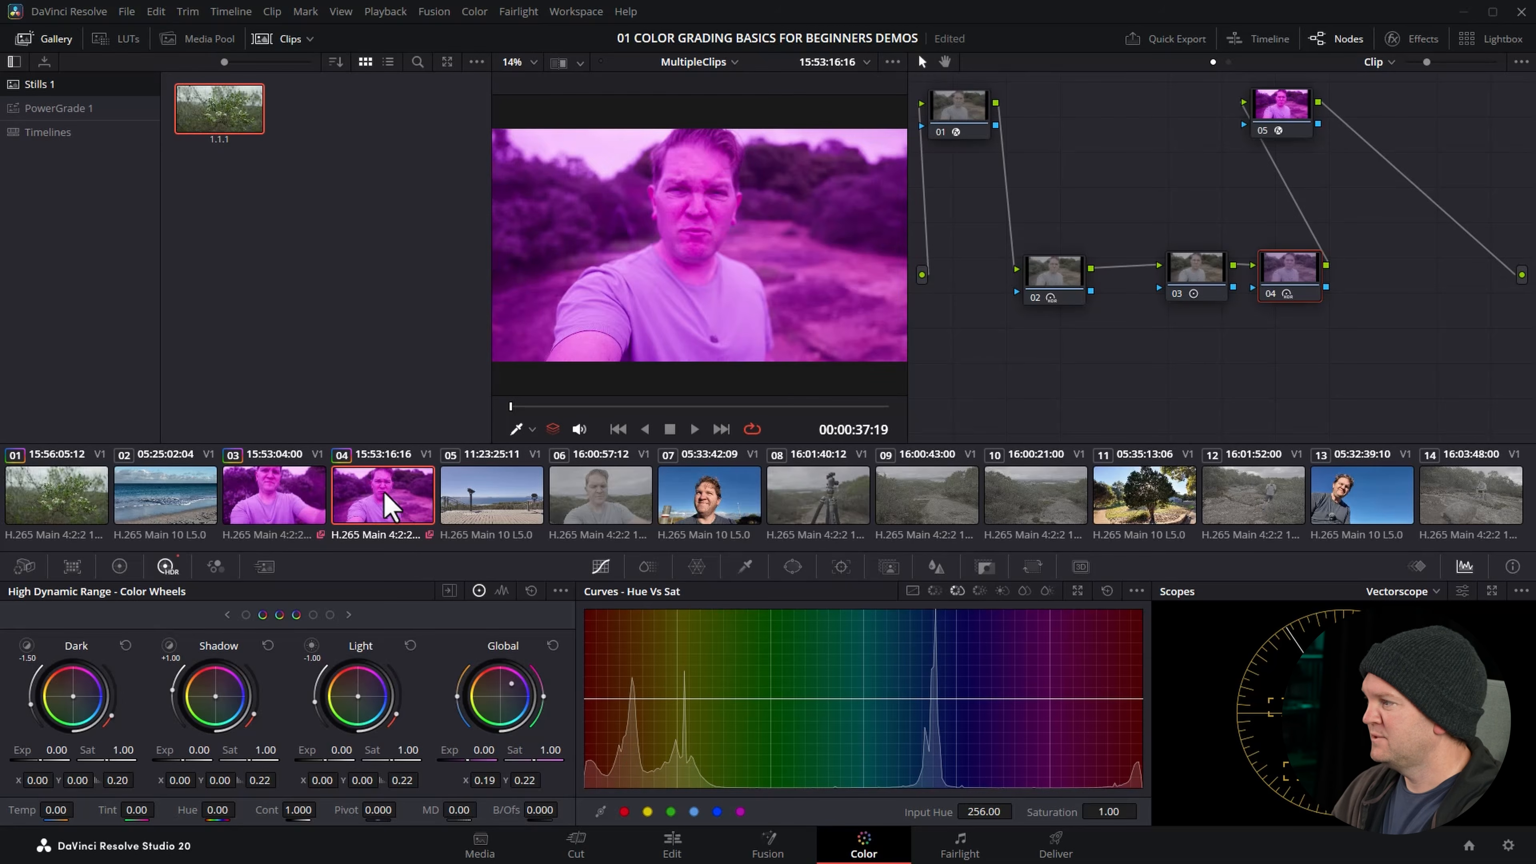
# - Undo the magenta tint on node 04 and show clip 03
pyautogui.hotkey('ctrl', 'z')
pyautogui.click(296, 511)
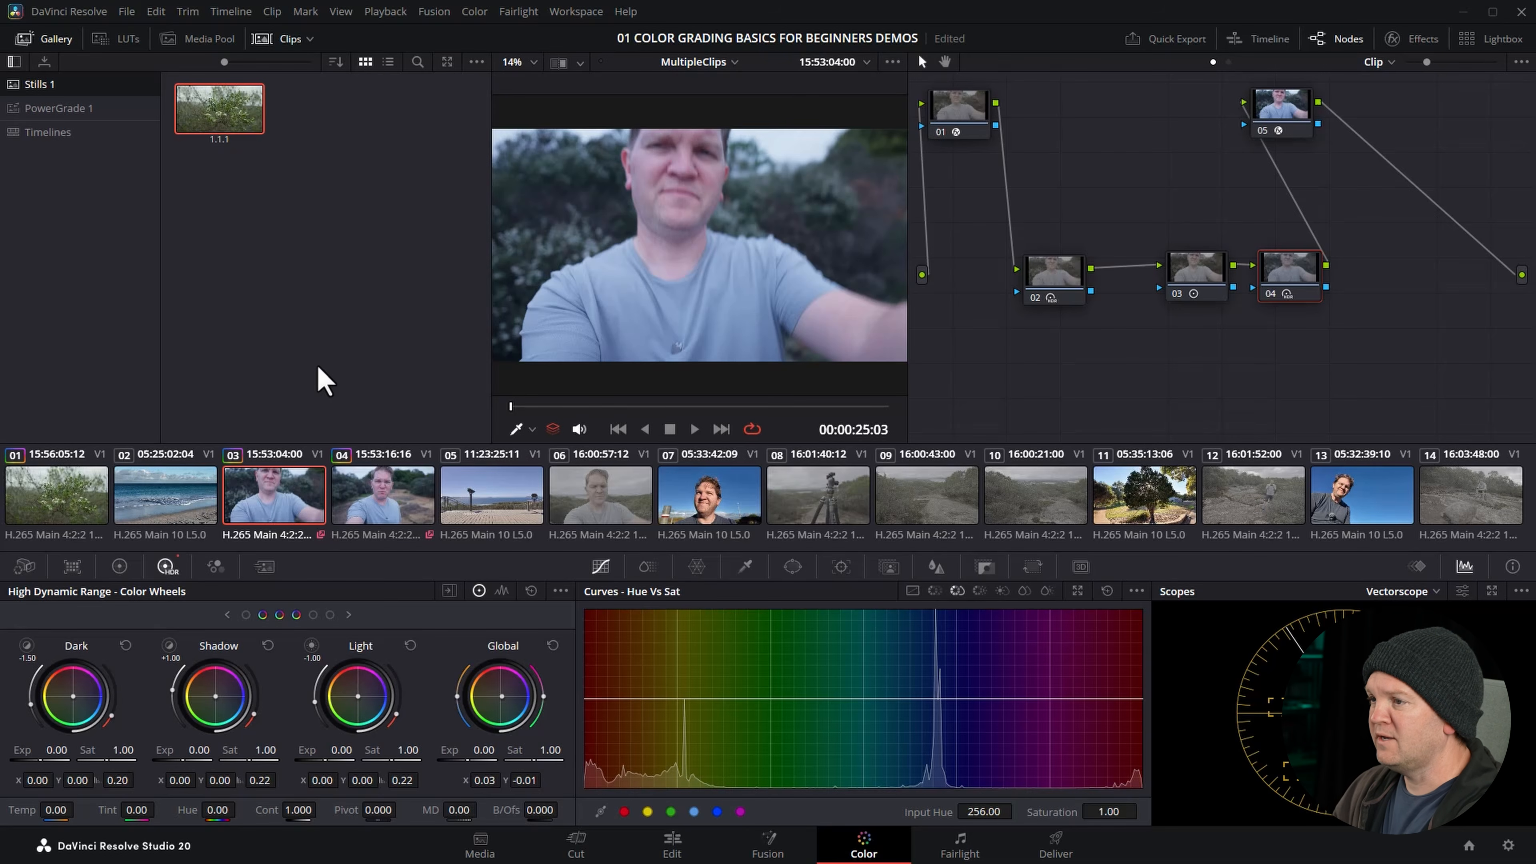
# - Filter the clips by Common Media Pool Source and inspect the two clips cut from the same source
pyautogui.click(310, 40)
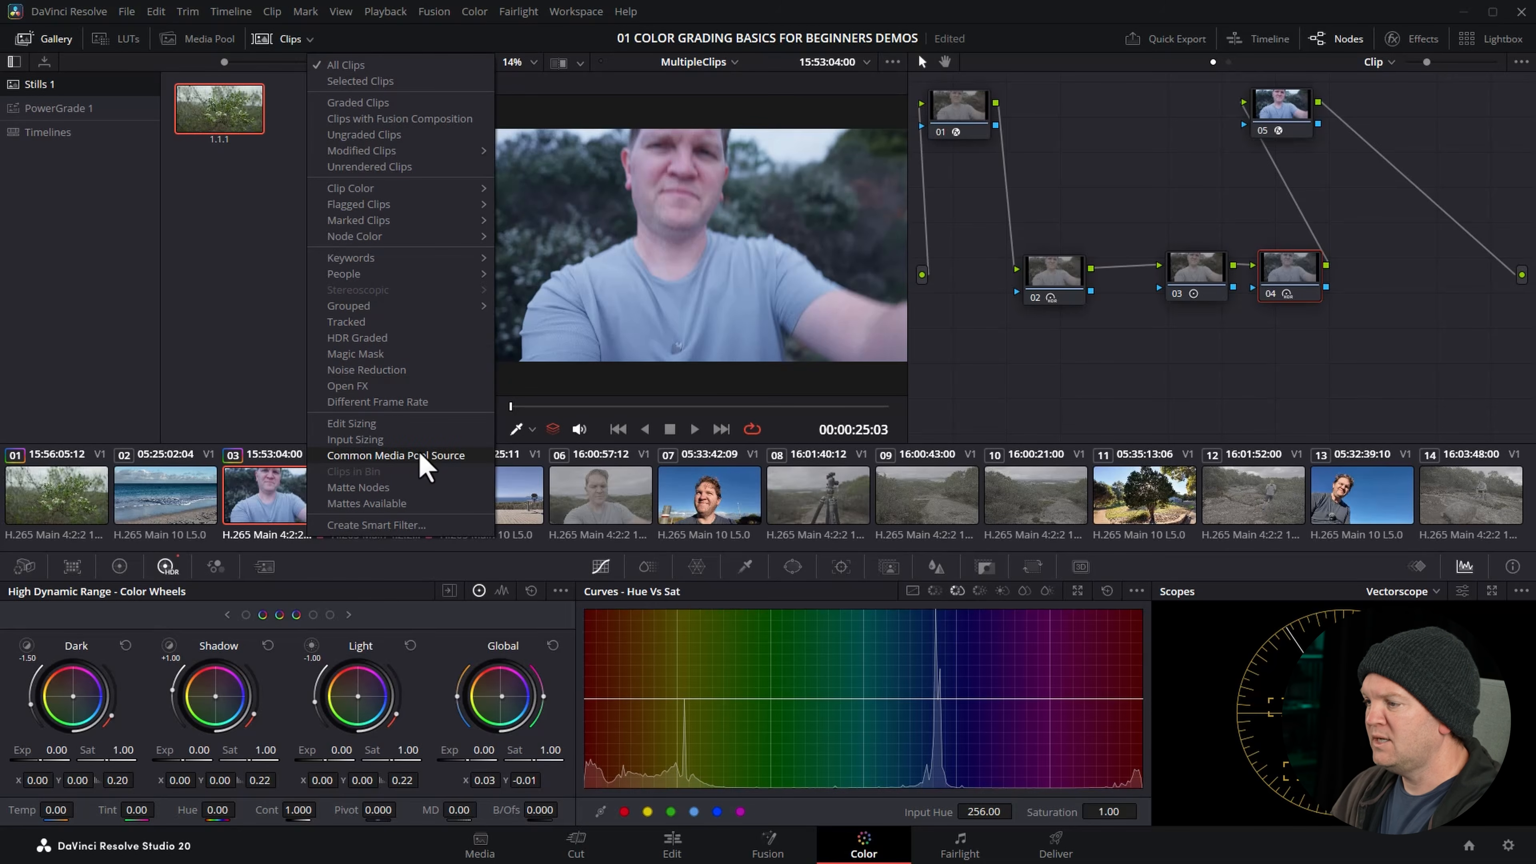
pyautogui.click(469, 456)
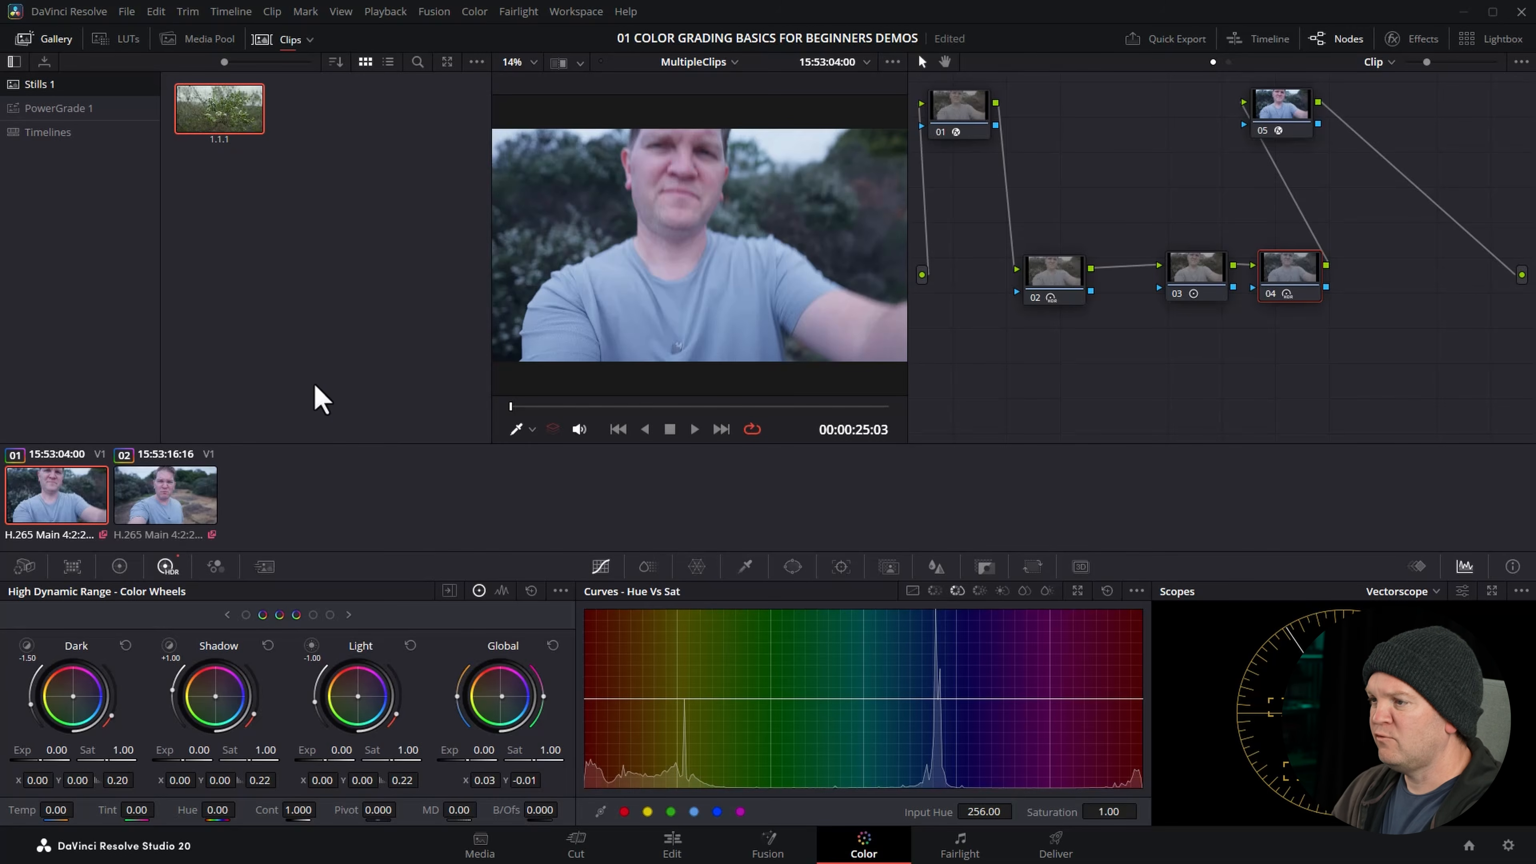
pyautogui.click(191, 500)
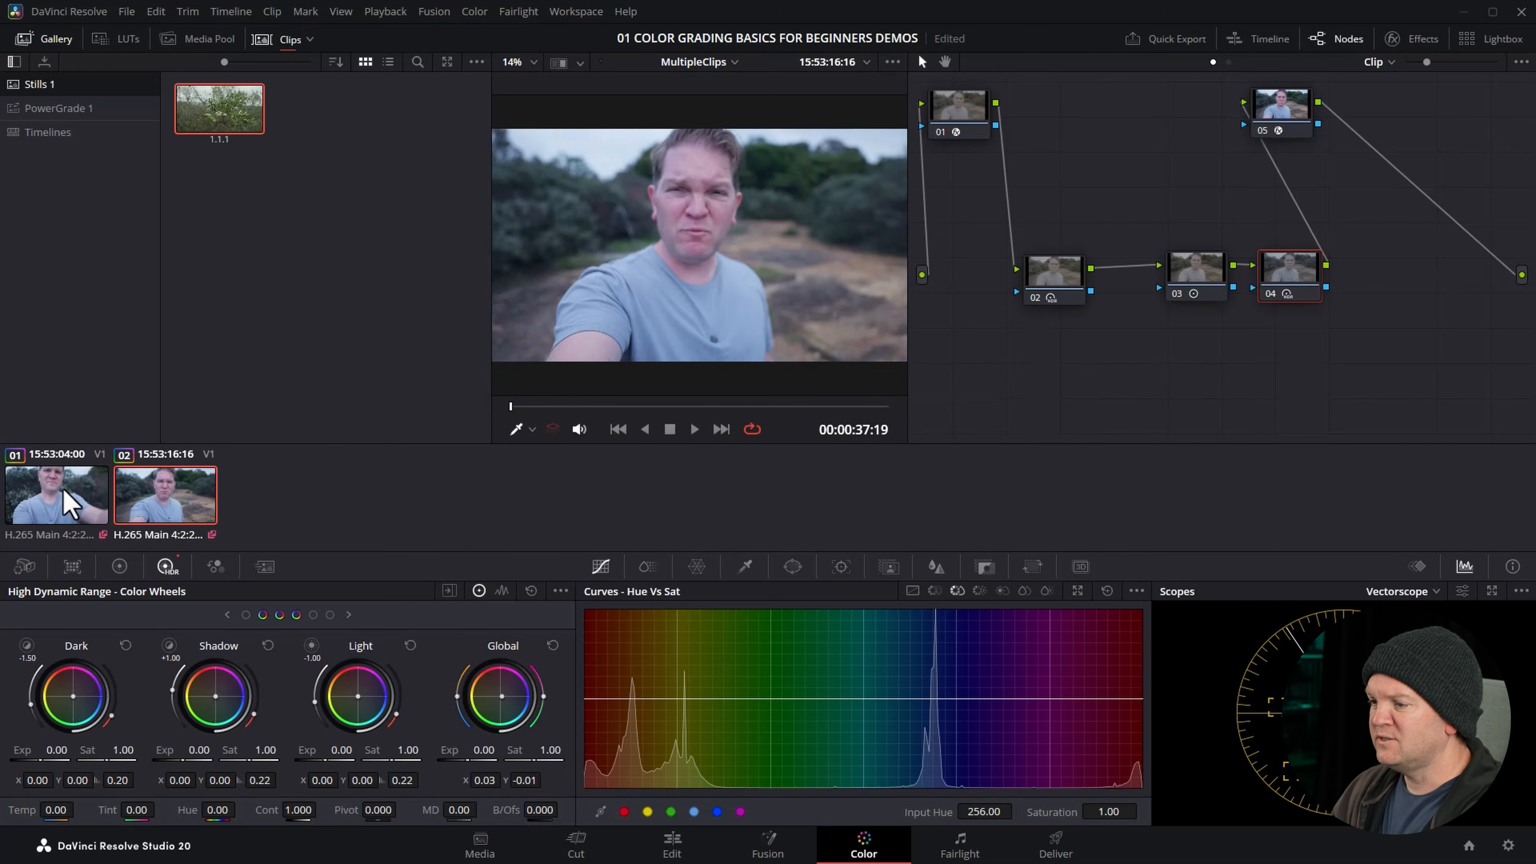
pyautogui.click(60, 493)
pyautogui.click(187, 497)
pyautogui.click(72, 489)
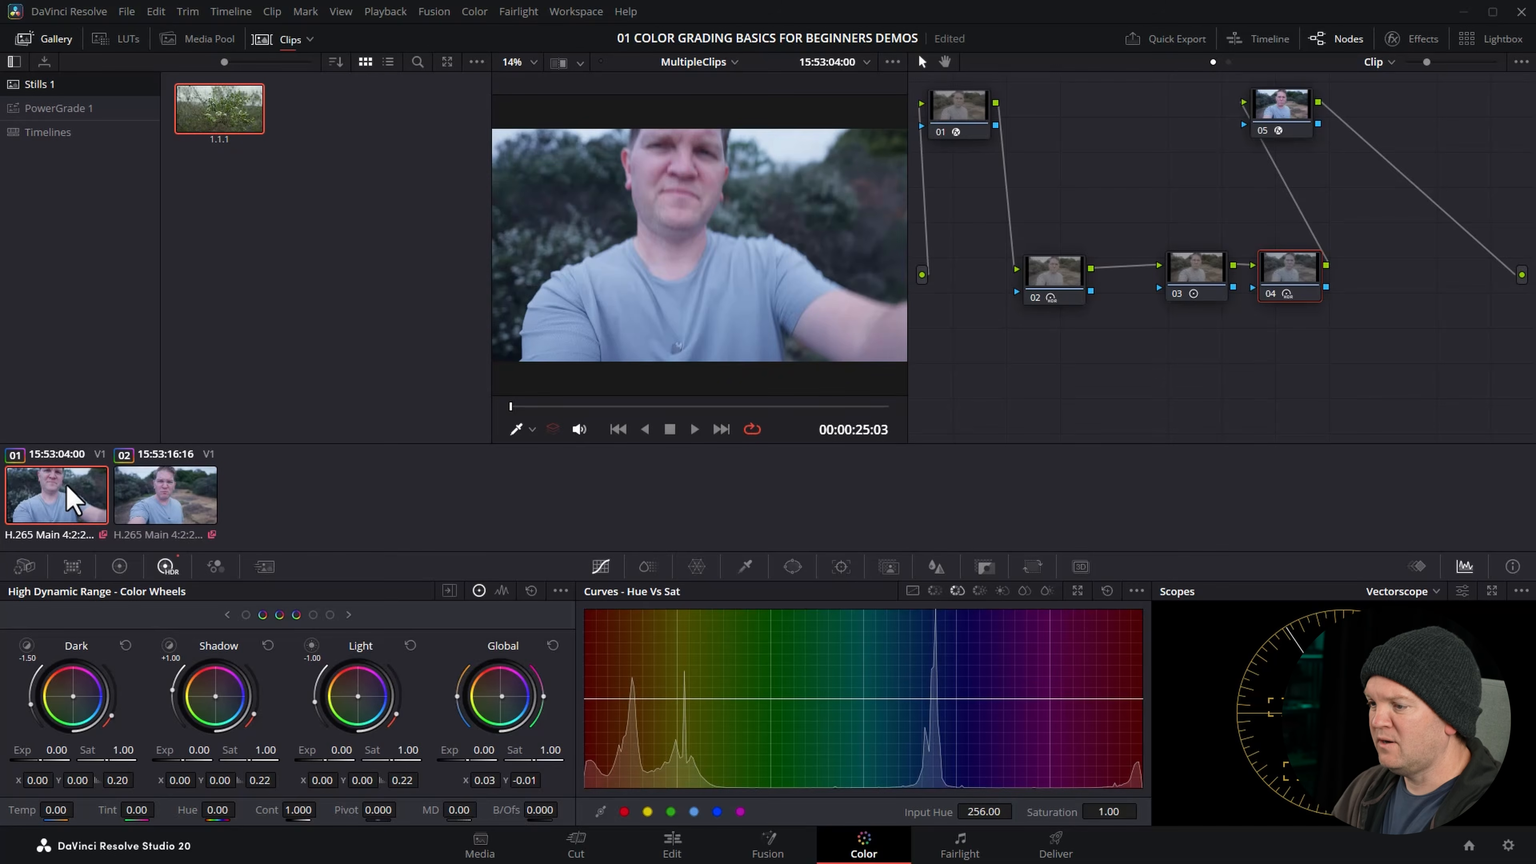
# - Show all clips again and switch clips 03 and 04 to local grades
pyautogui.click(312, 40)
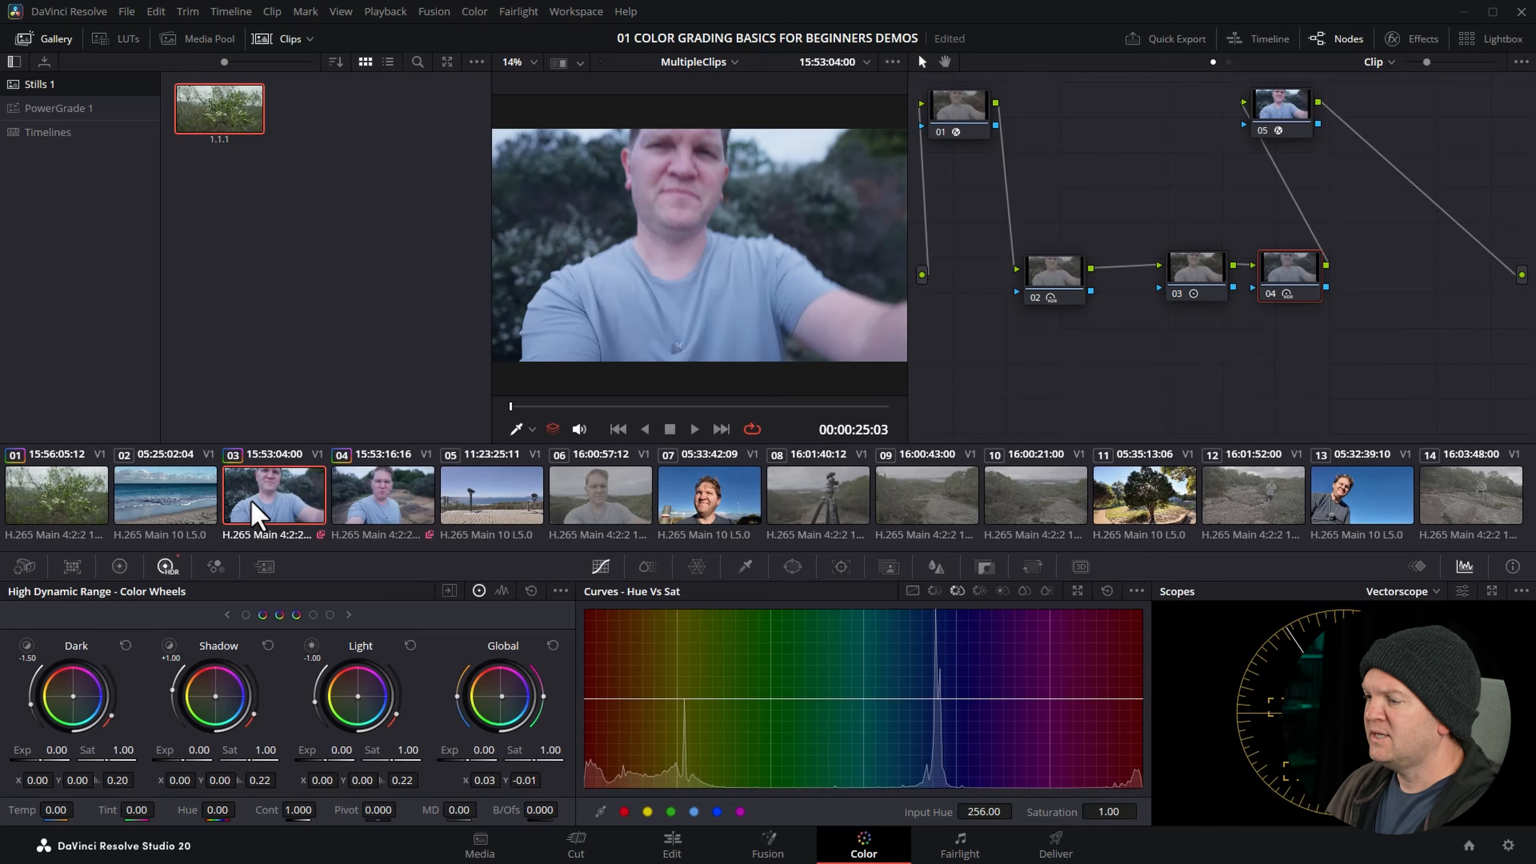
pyautogui.rightClick(253, 507)
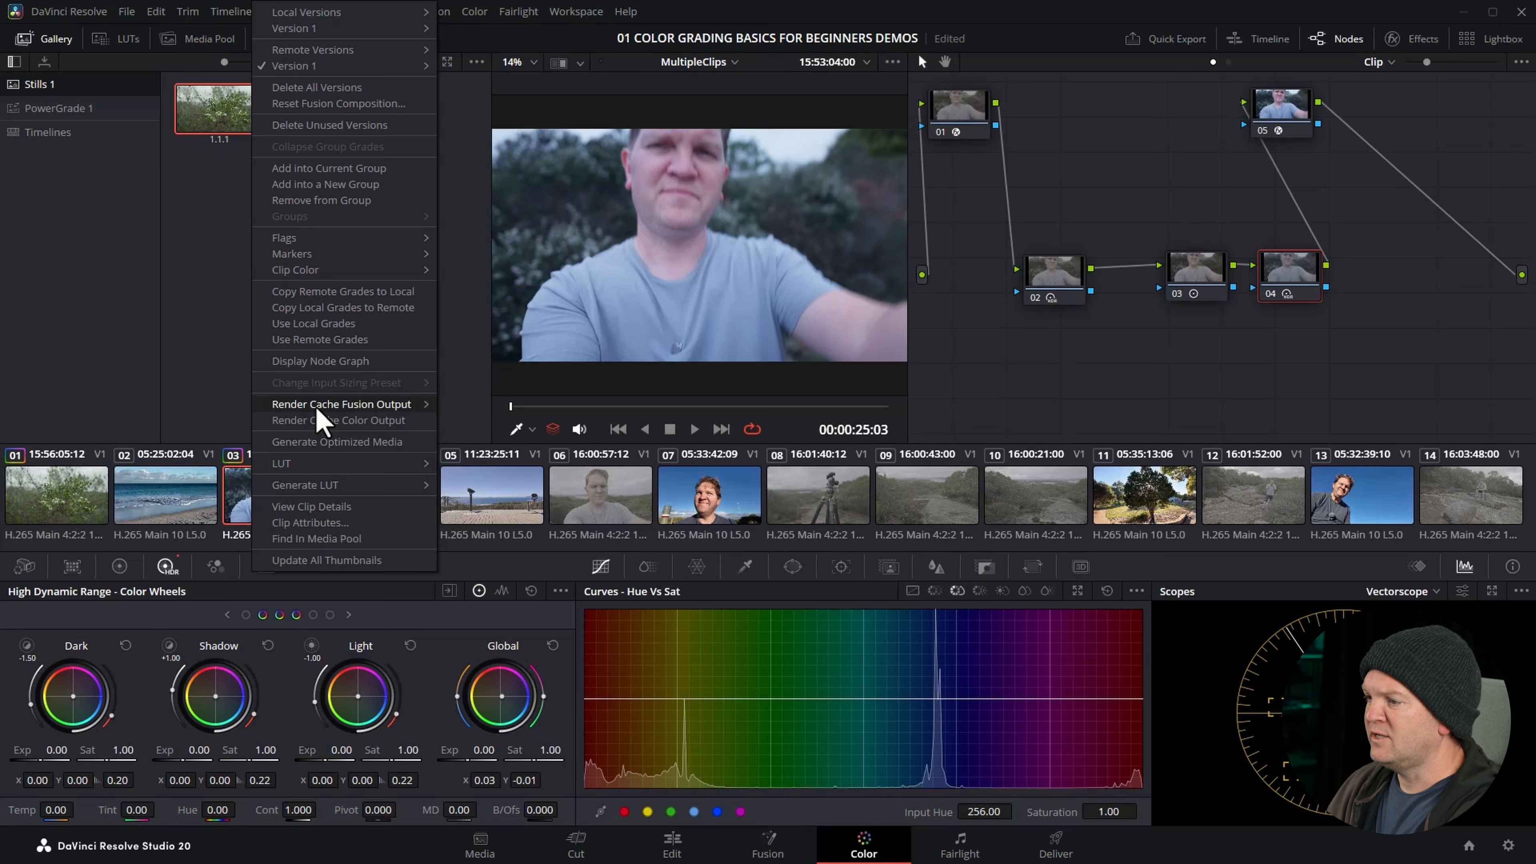
pyautogui.click(358, 342)
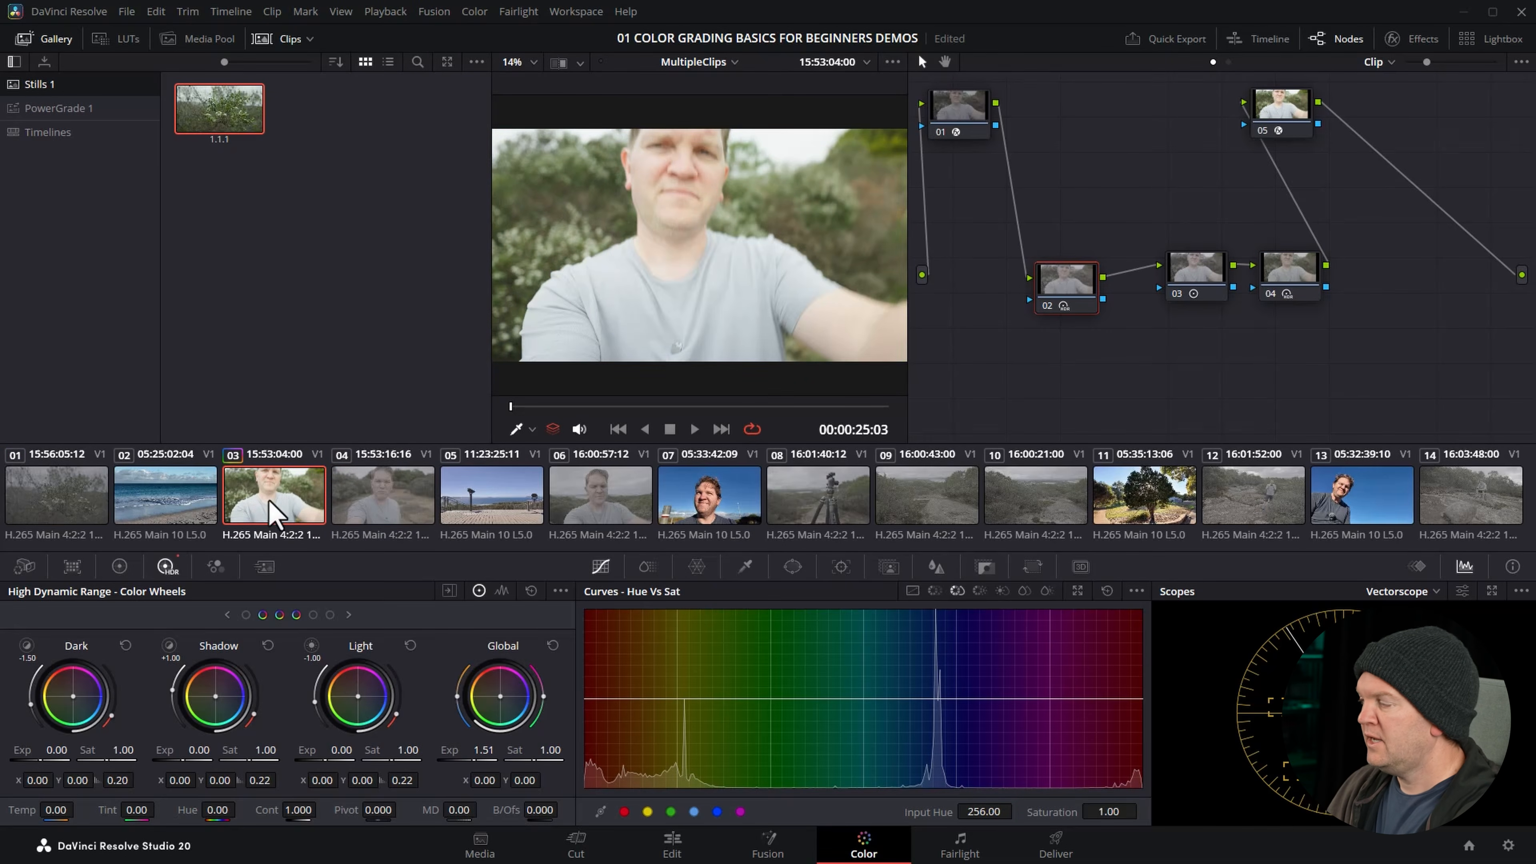
# - Reset all grades and nodes on clip 03 and hide the gallery
pyautogui.rightClick(1211, 353)
pyautogui.click(1219, 361)
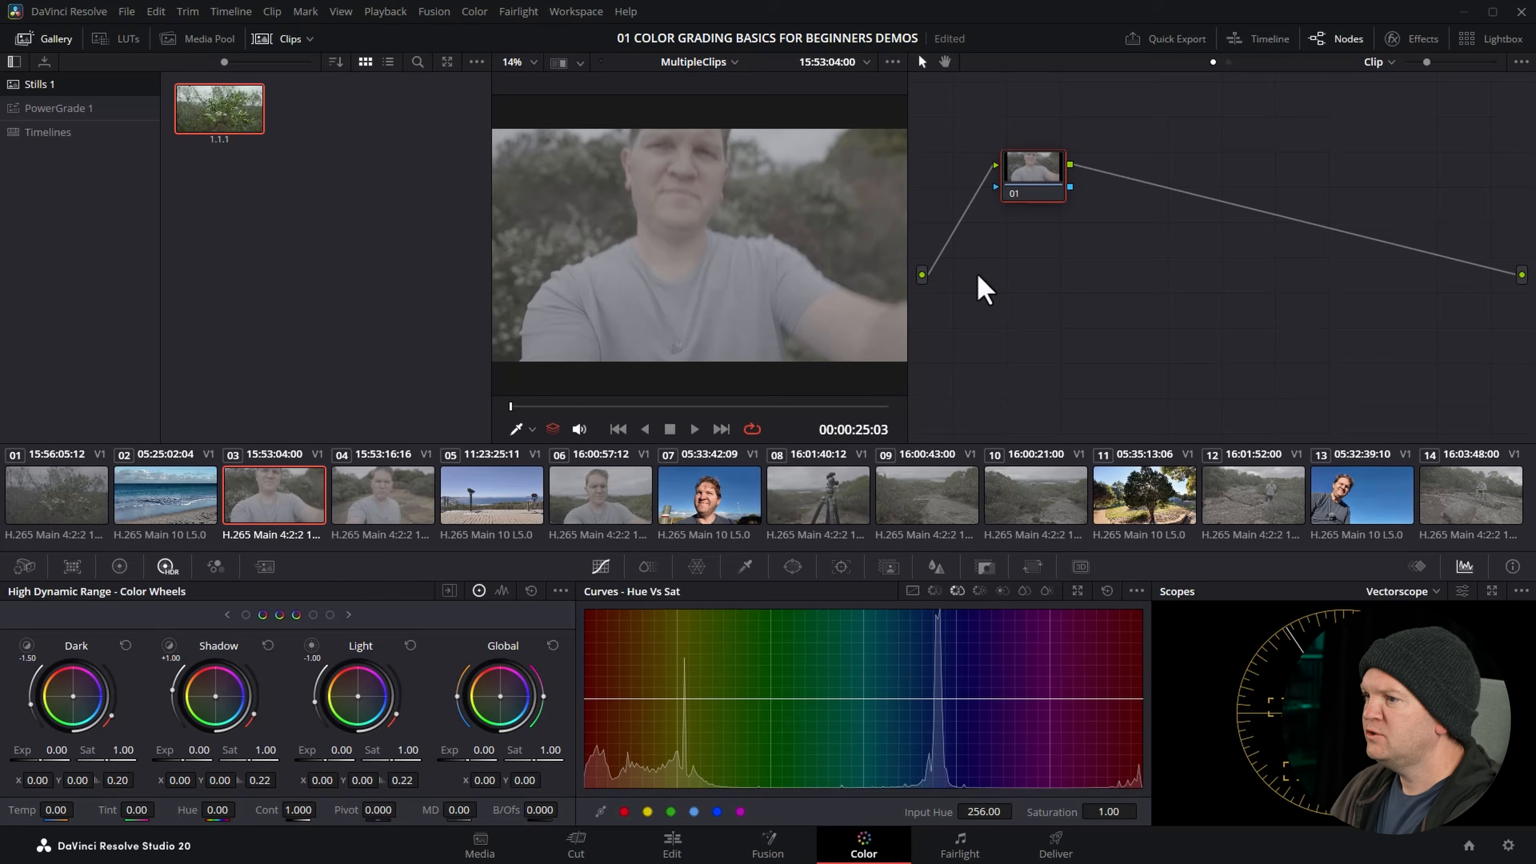
pyautogui.click(21, 43)
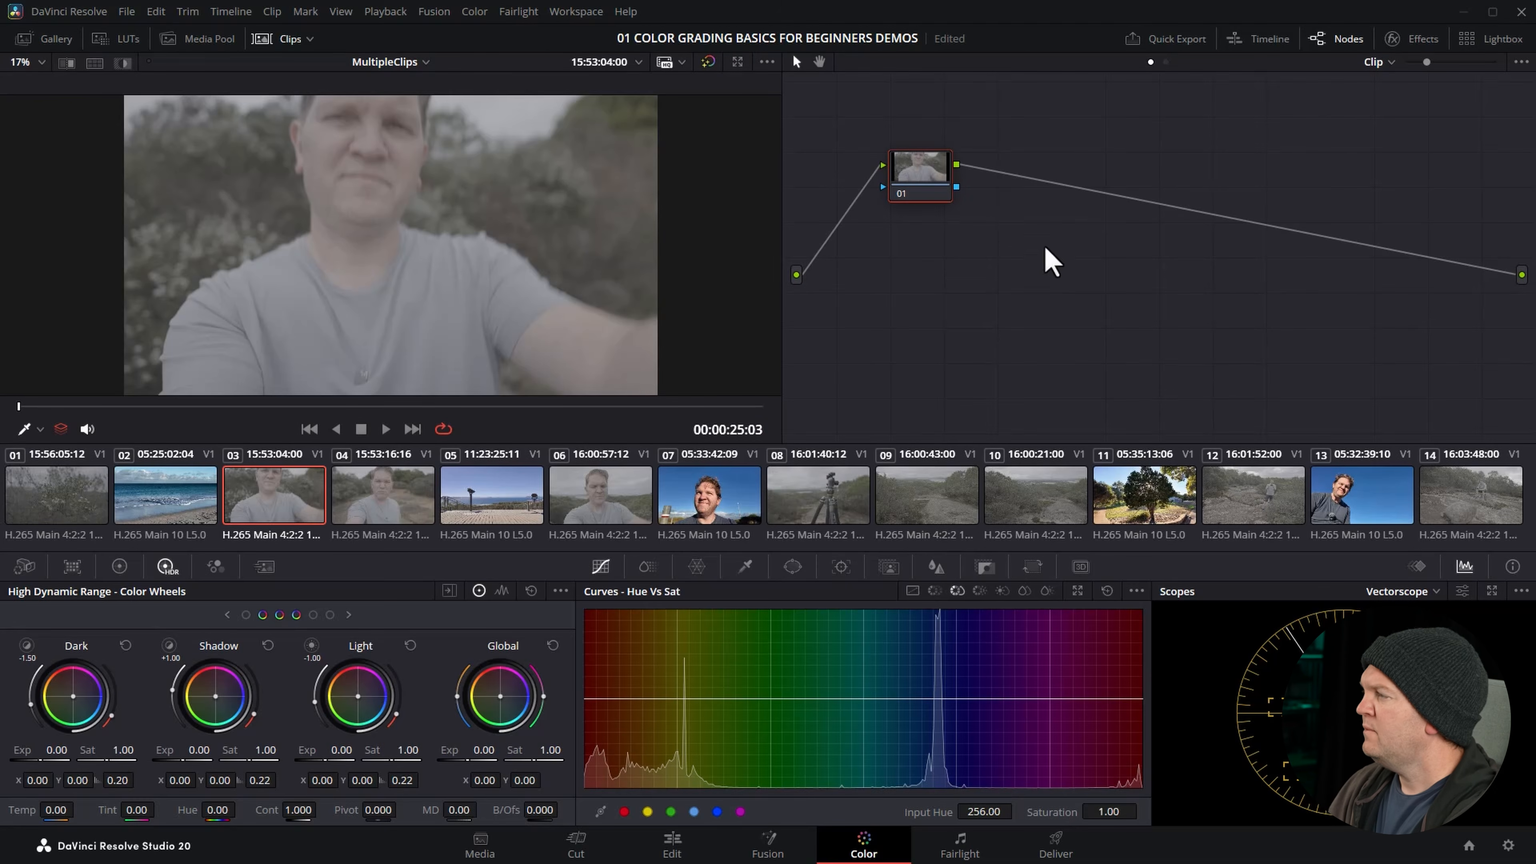
# - Examine the node graph at Clip and Timeline level, ending on the Clip level
pyautogui.click(1166, 61)
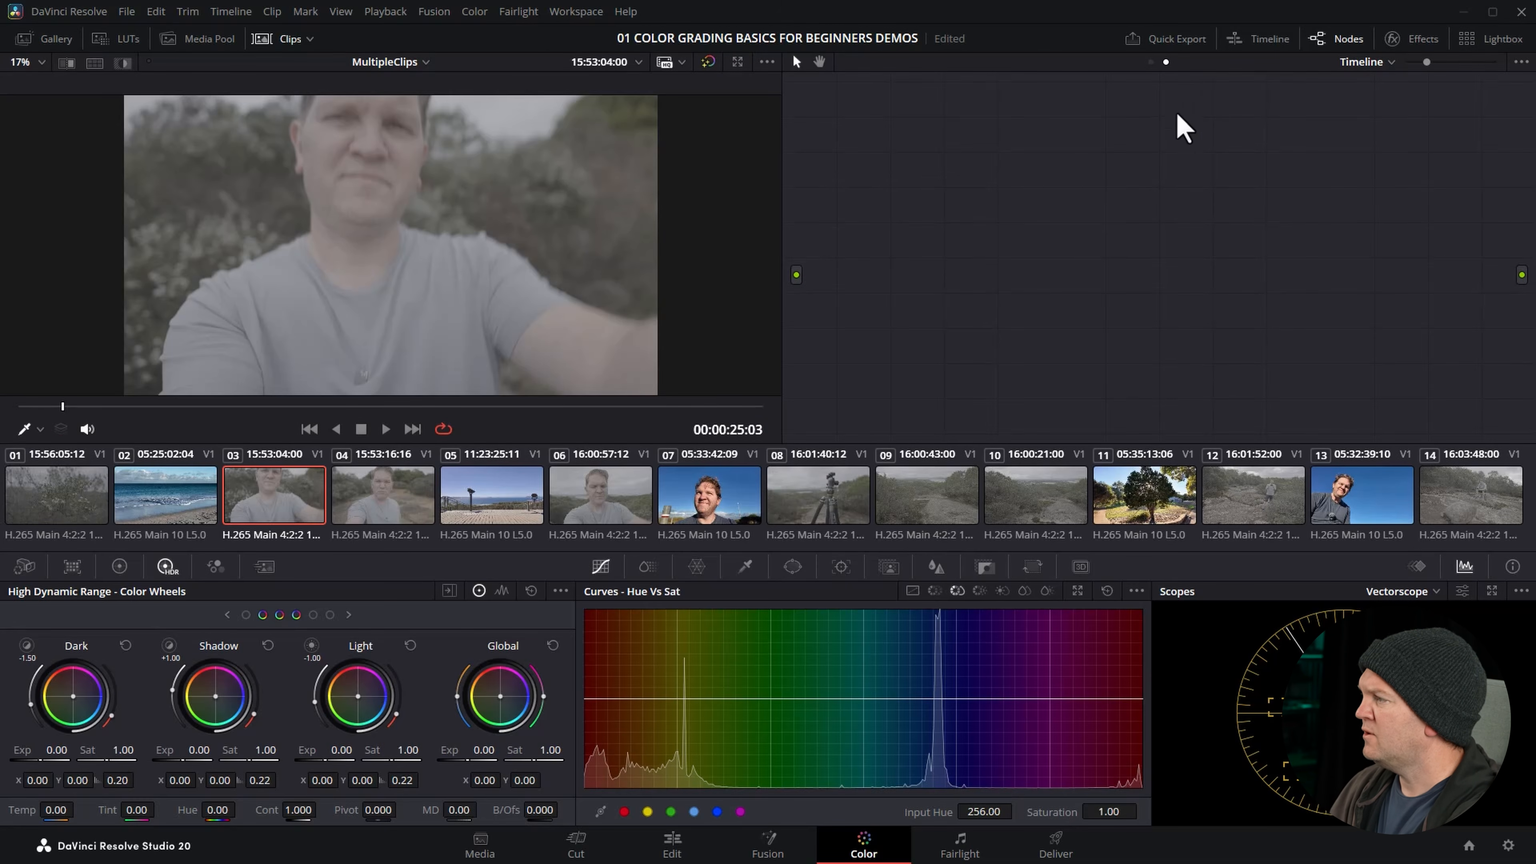
pyautogui.click(1151, 62)
pyautogui.click(1390, 64)
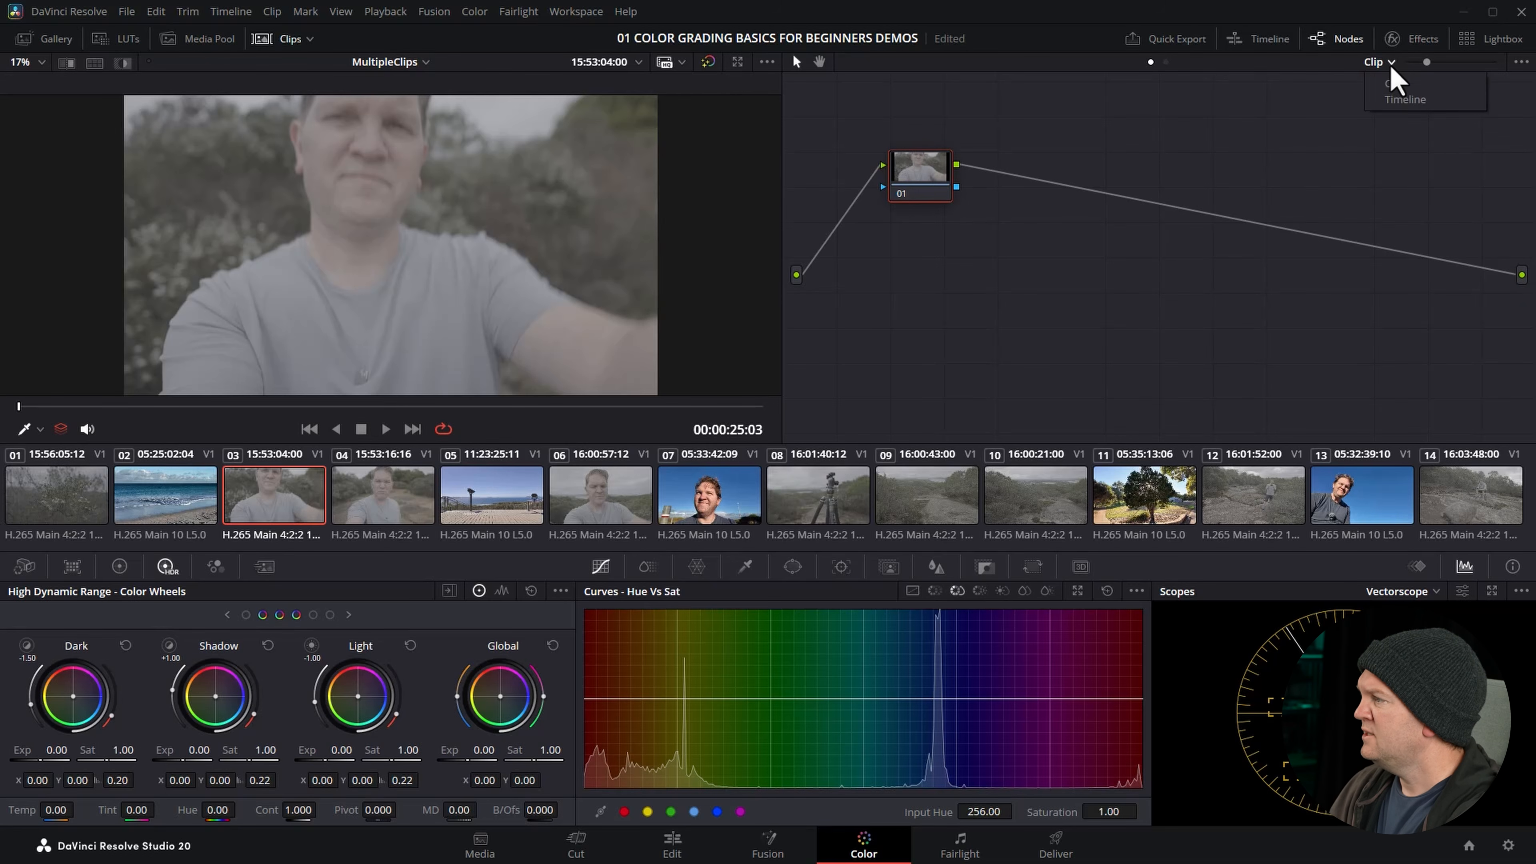
pyautogui.click(1405, 99)
pyautogui.click(1394, 63)
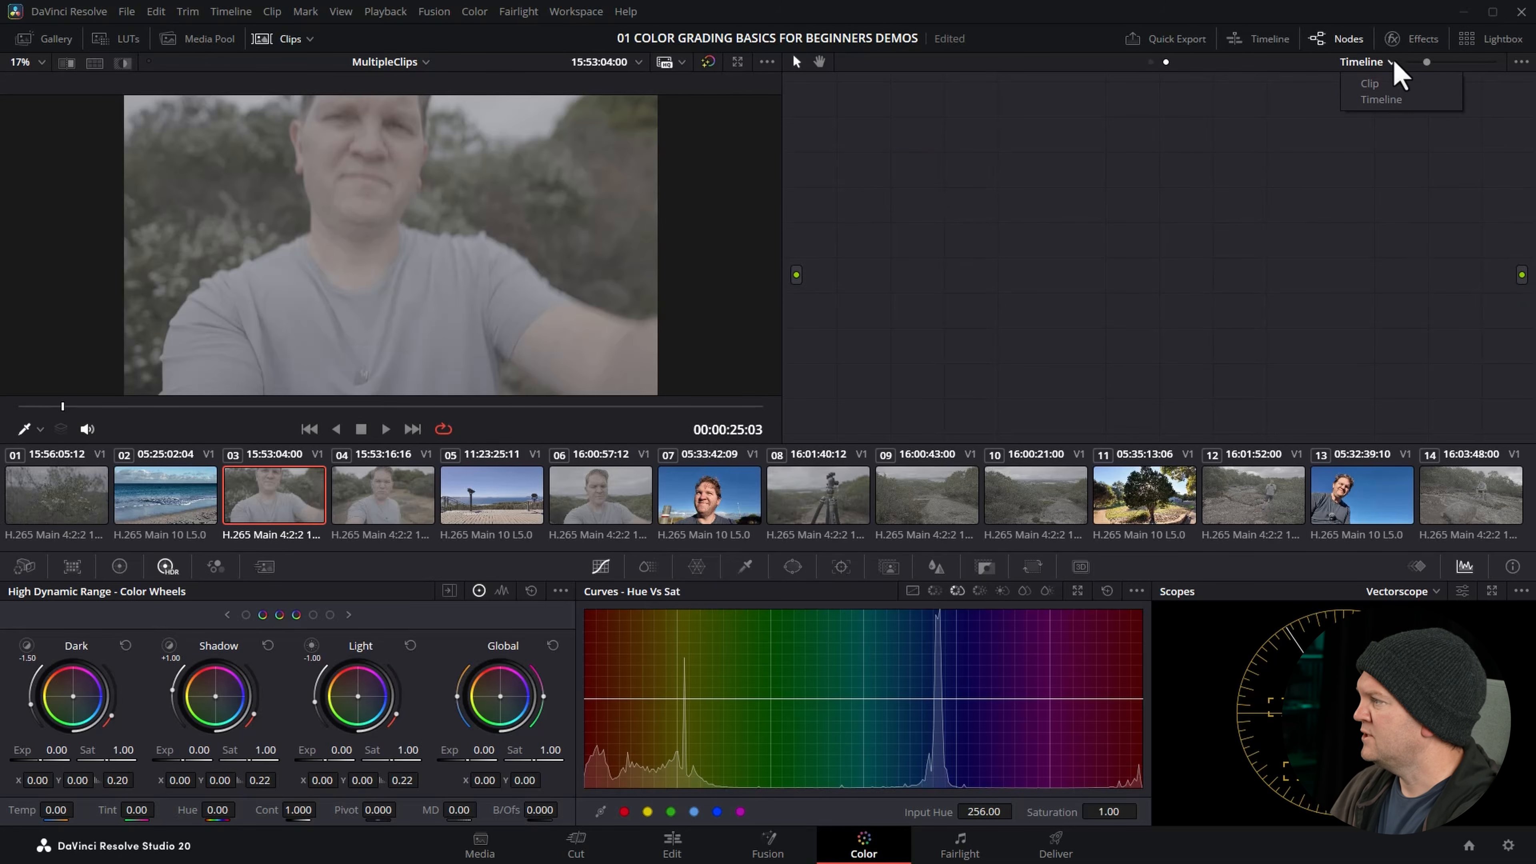
pyautogui.click(1395, 81)
pyautogui.click(1390, 62)
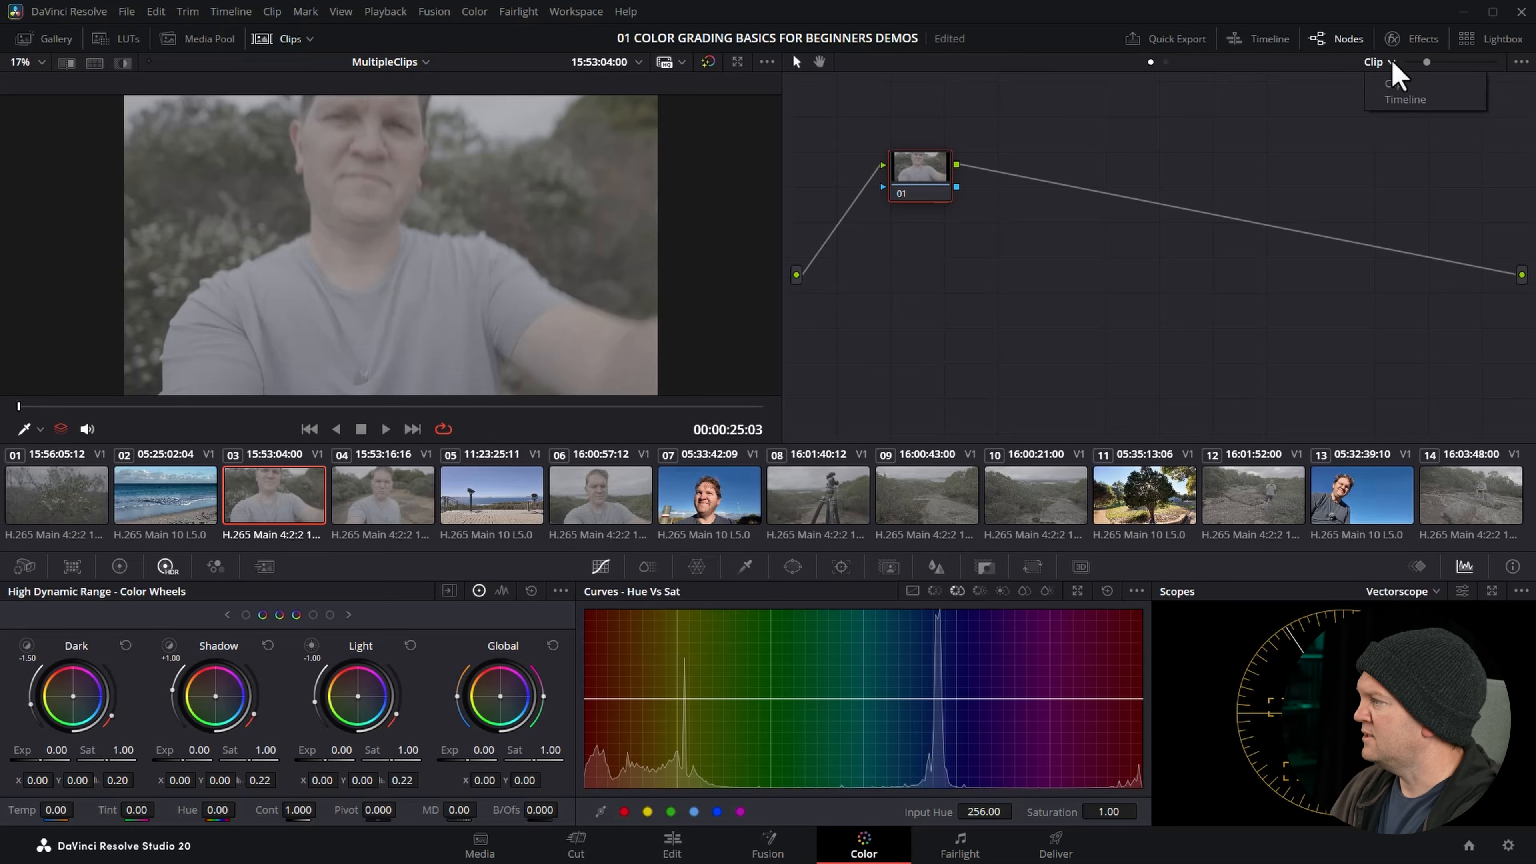
pyautogui.click(1395, 100)
pyautogui.click(1374, 64)
pyautogui.click(1368, 85)
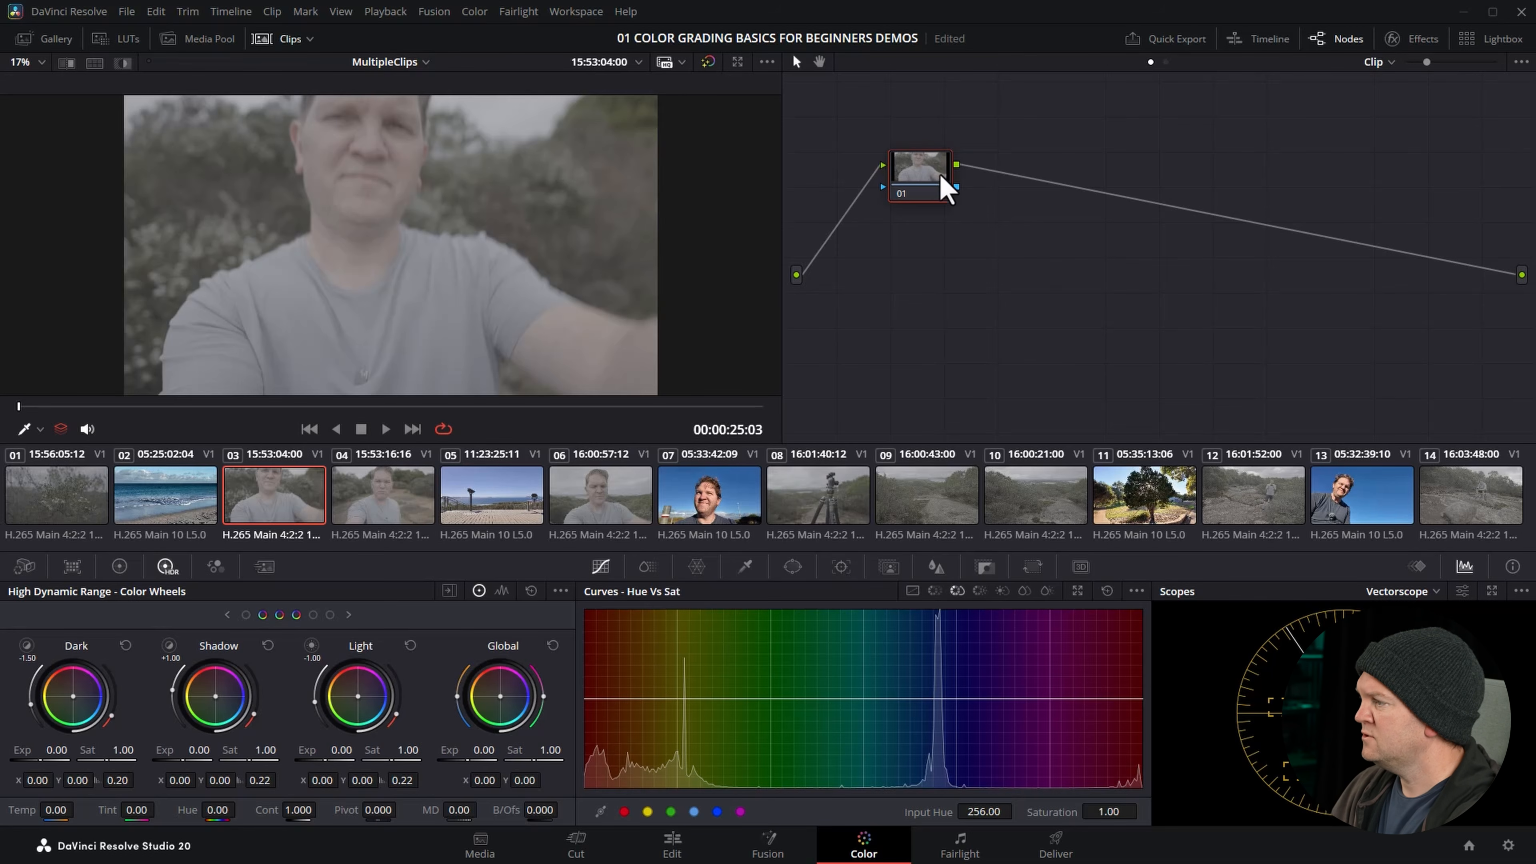
# - Add clip 02 to a new group named Pocket3
pyautogui.click(151, 510)
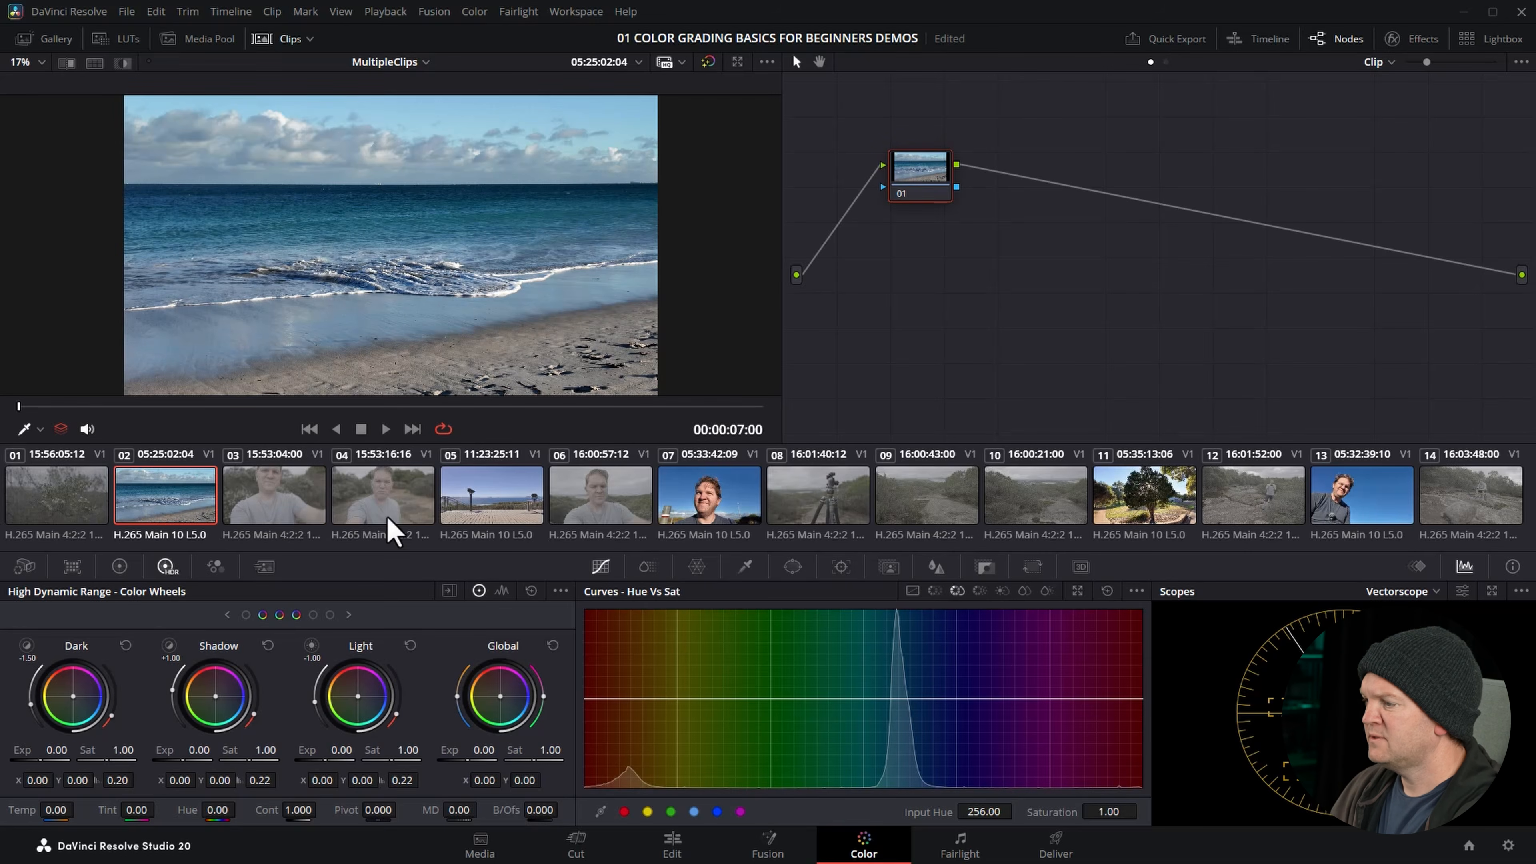
pyautogui.click(702, 508)
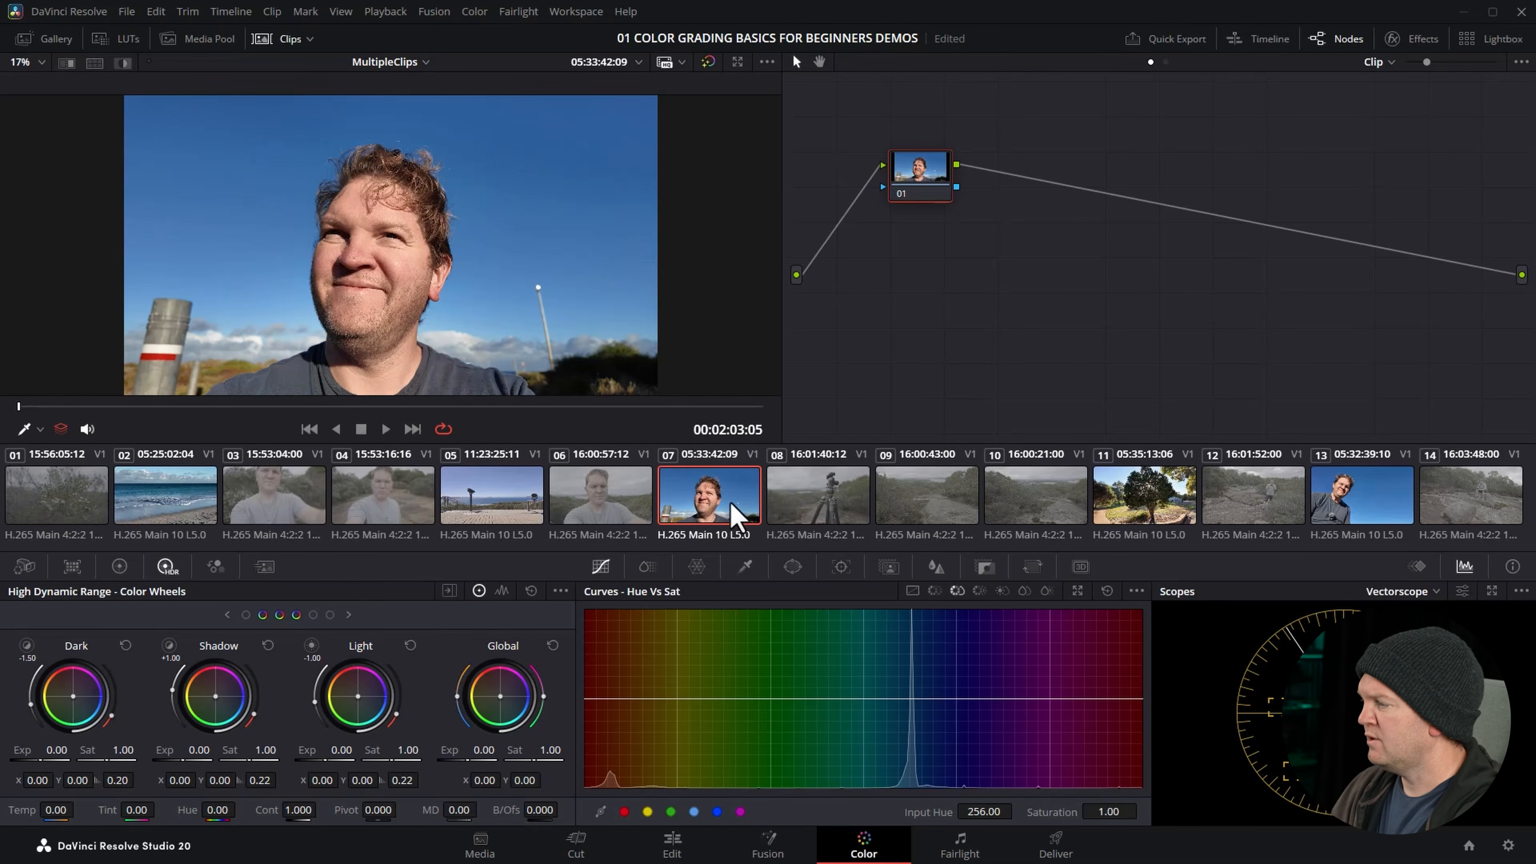
pyautogui.click(156, 511)
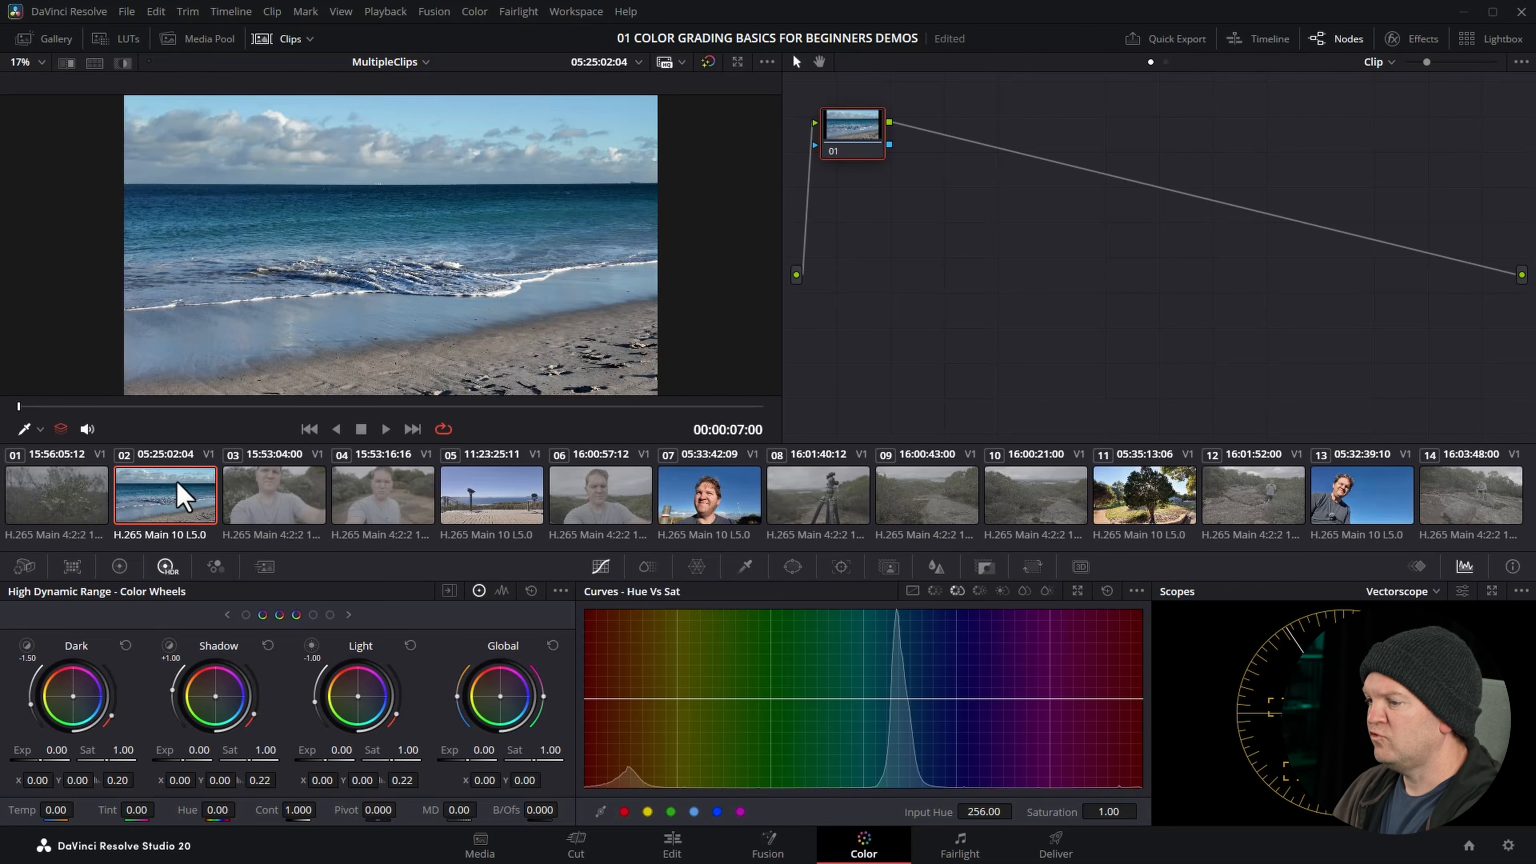
pyautogui.rightClick(153, 495)
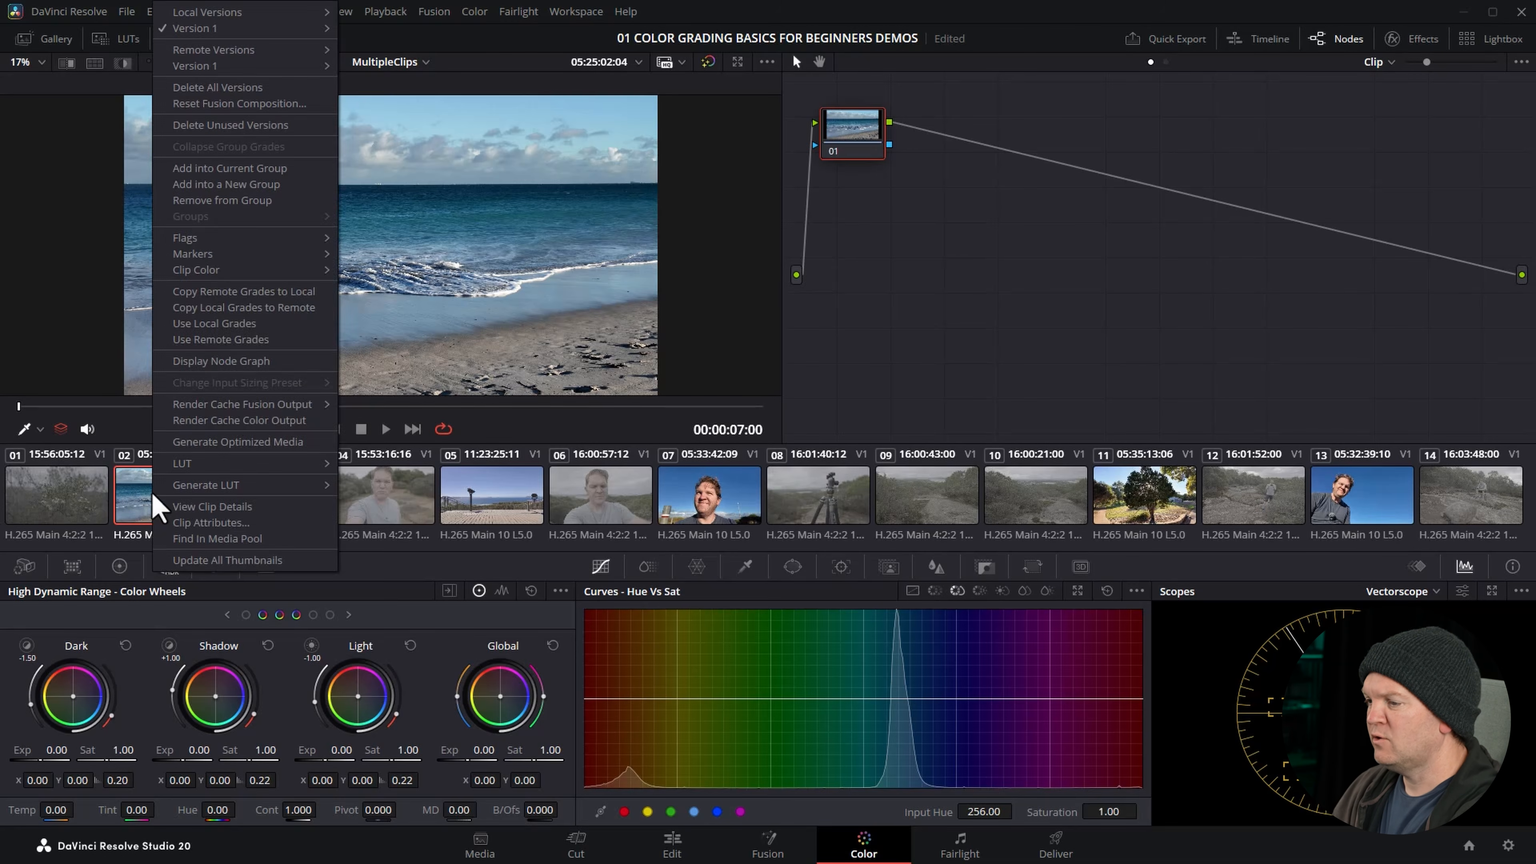
pyautogui.click(302, 186)
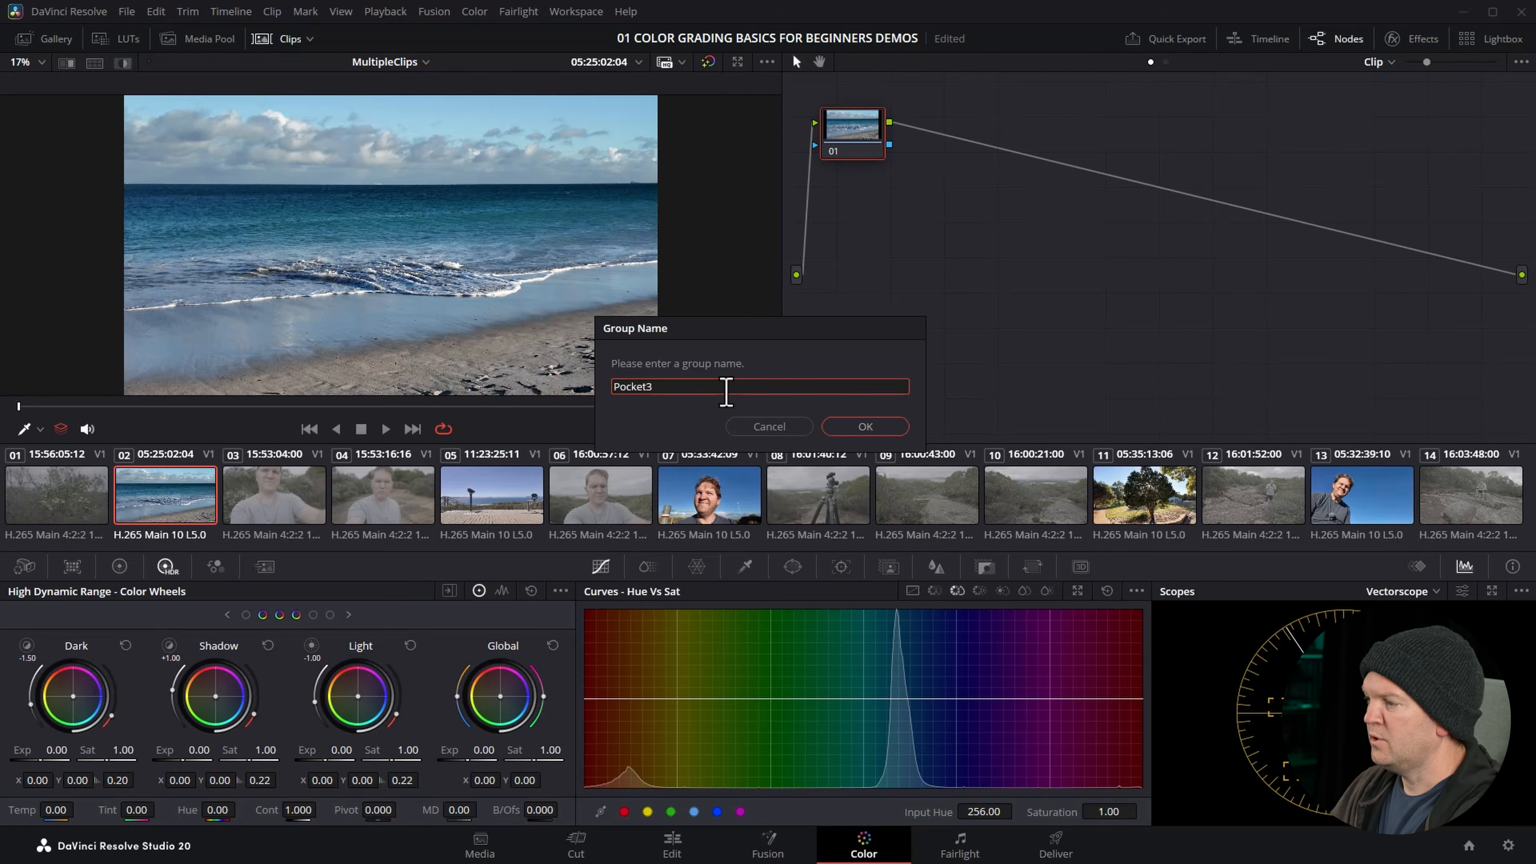
pyautogui.click(856, 426)
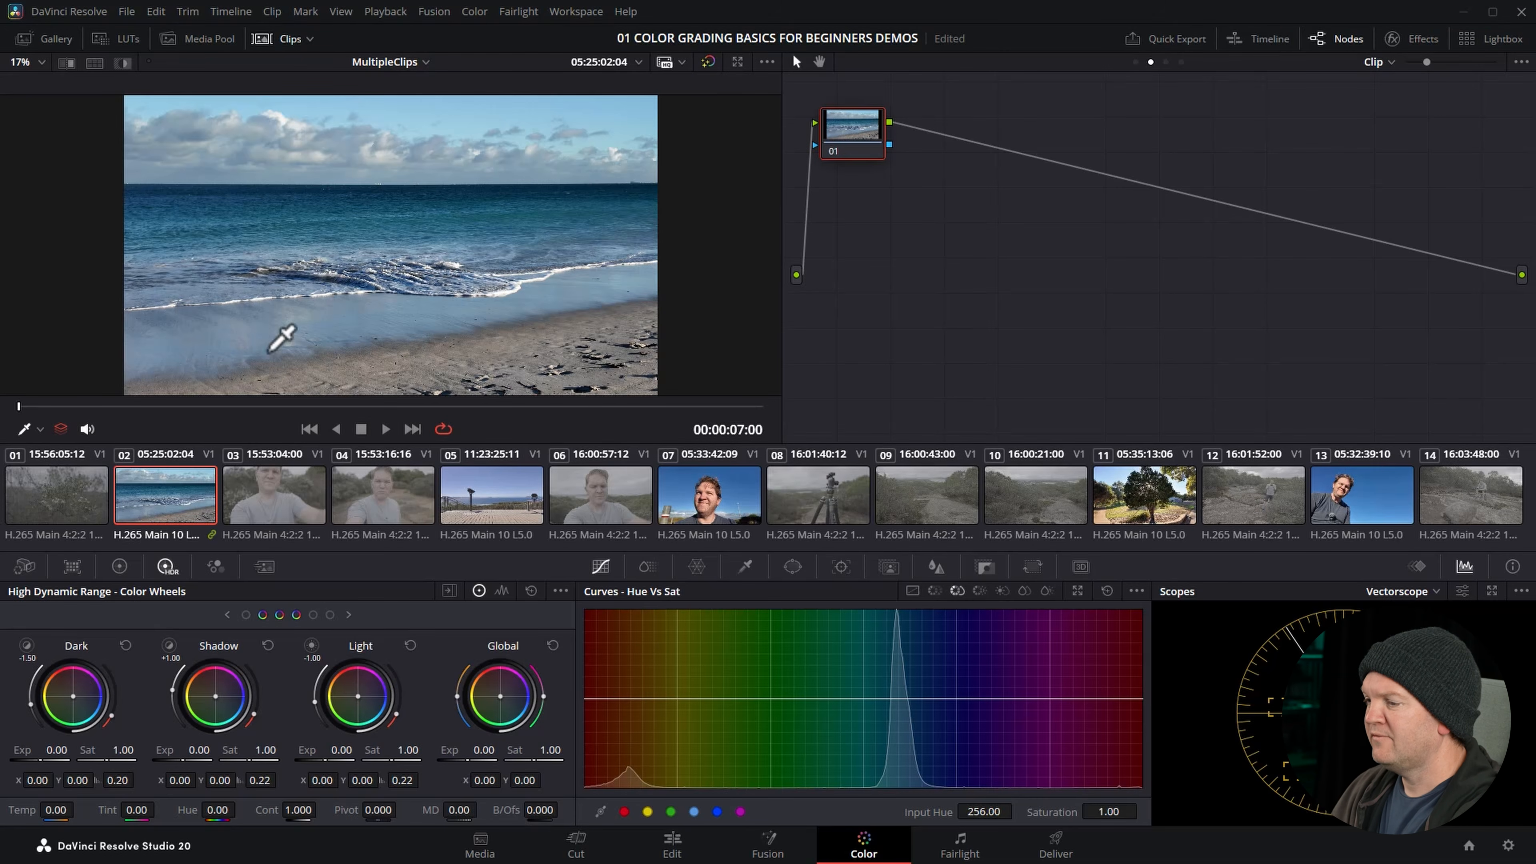
# - Examine clip 02's group membership and its node graph at the Timeline, Group Post-Clip and Group Pre-Clip levels
pyautogui.rightClick(160, 502)
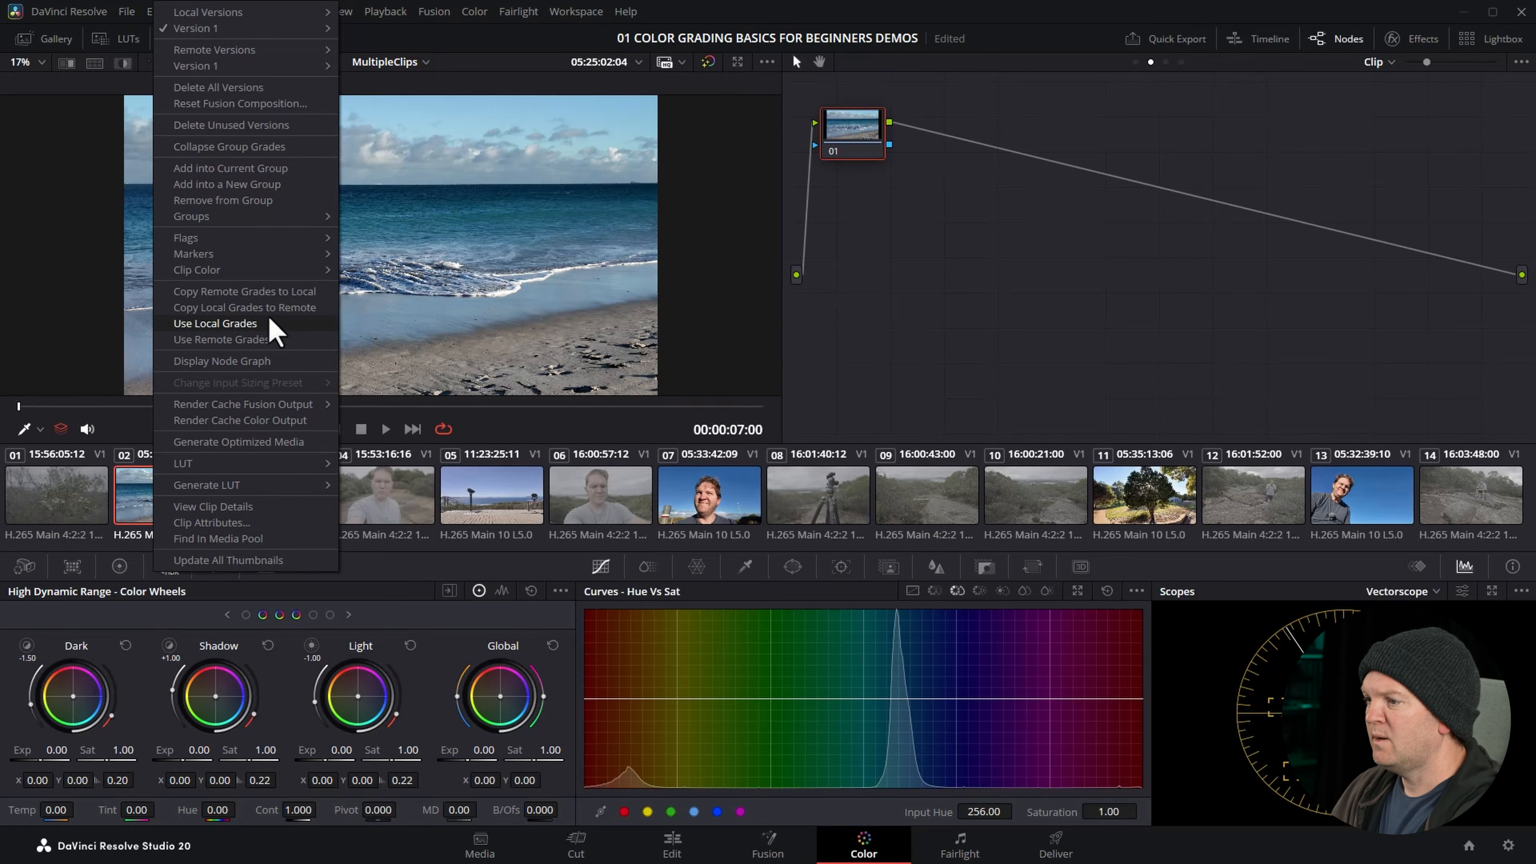
pyautogui.moveTo(243, 221)
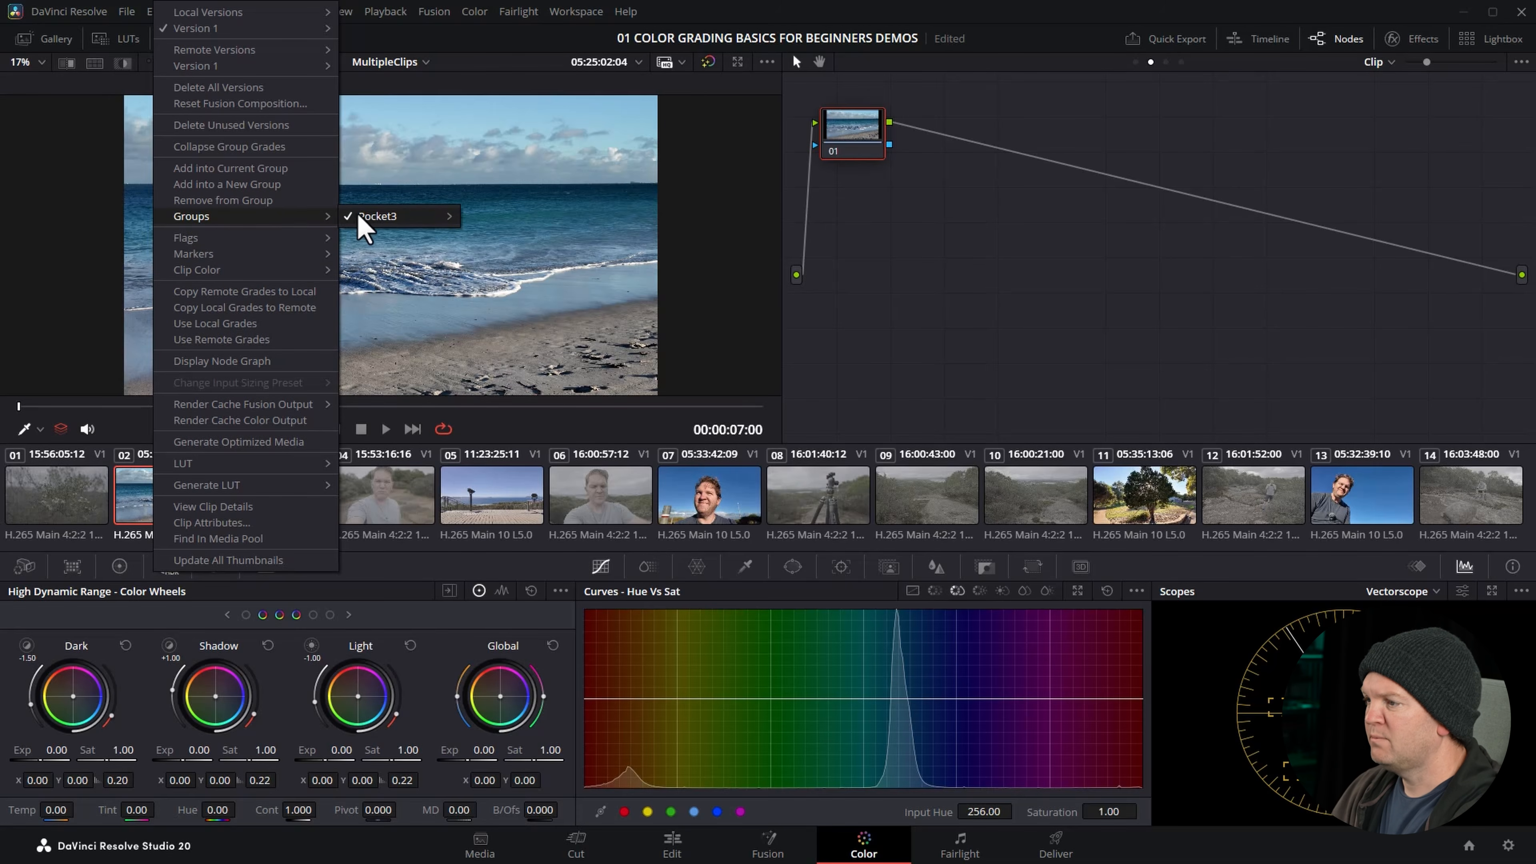
pyautogui.moveTo(372, 217)
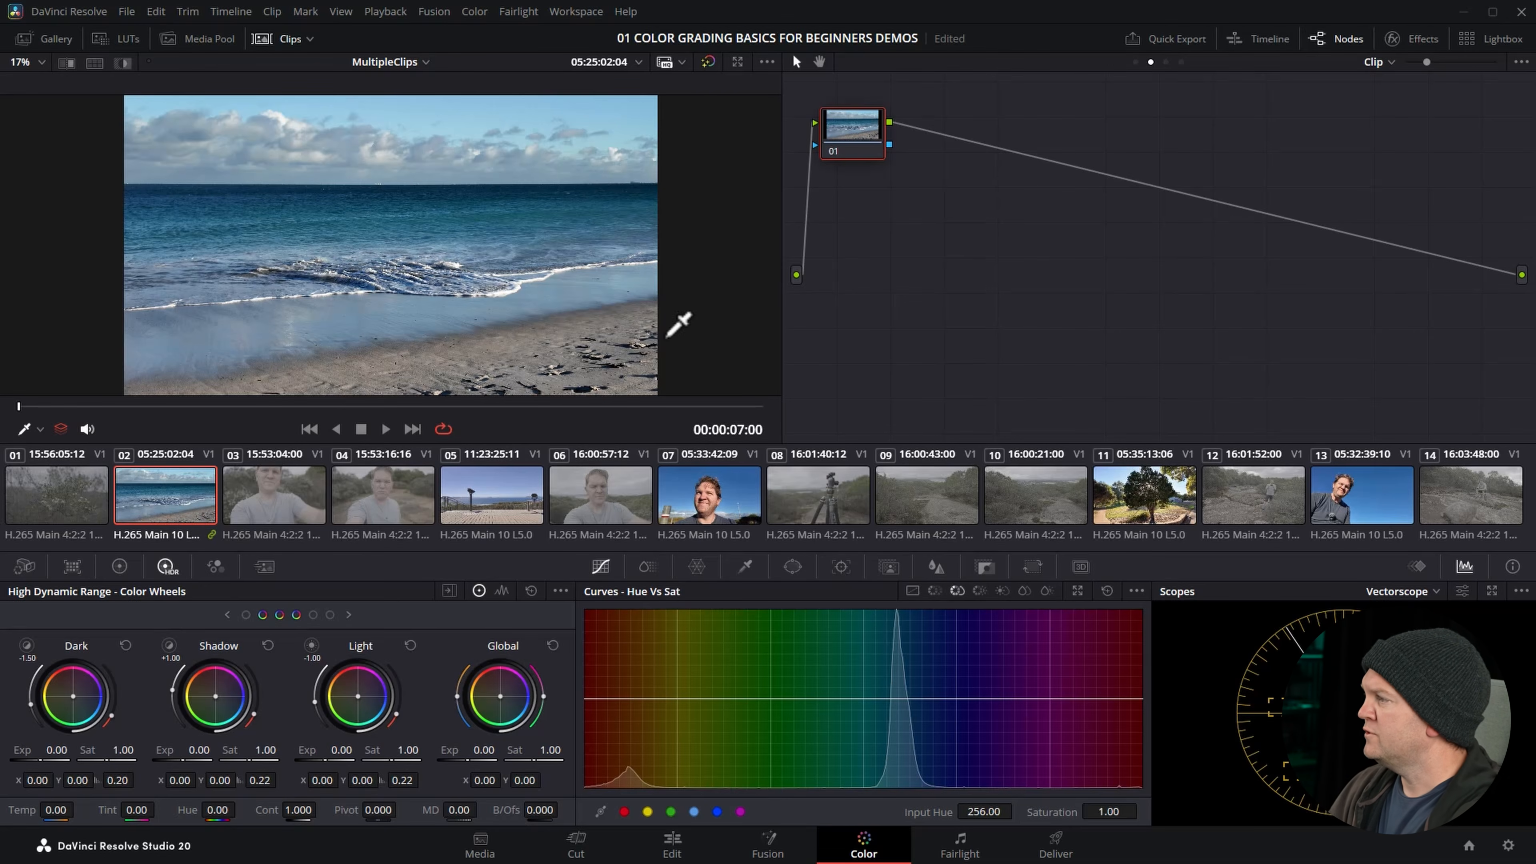
pyautogui.moveTo(854, 133); pyautogui.dragTo(1042, 151)
pyautogui.click(1182, 63)
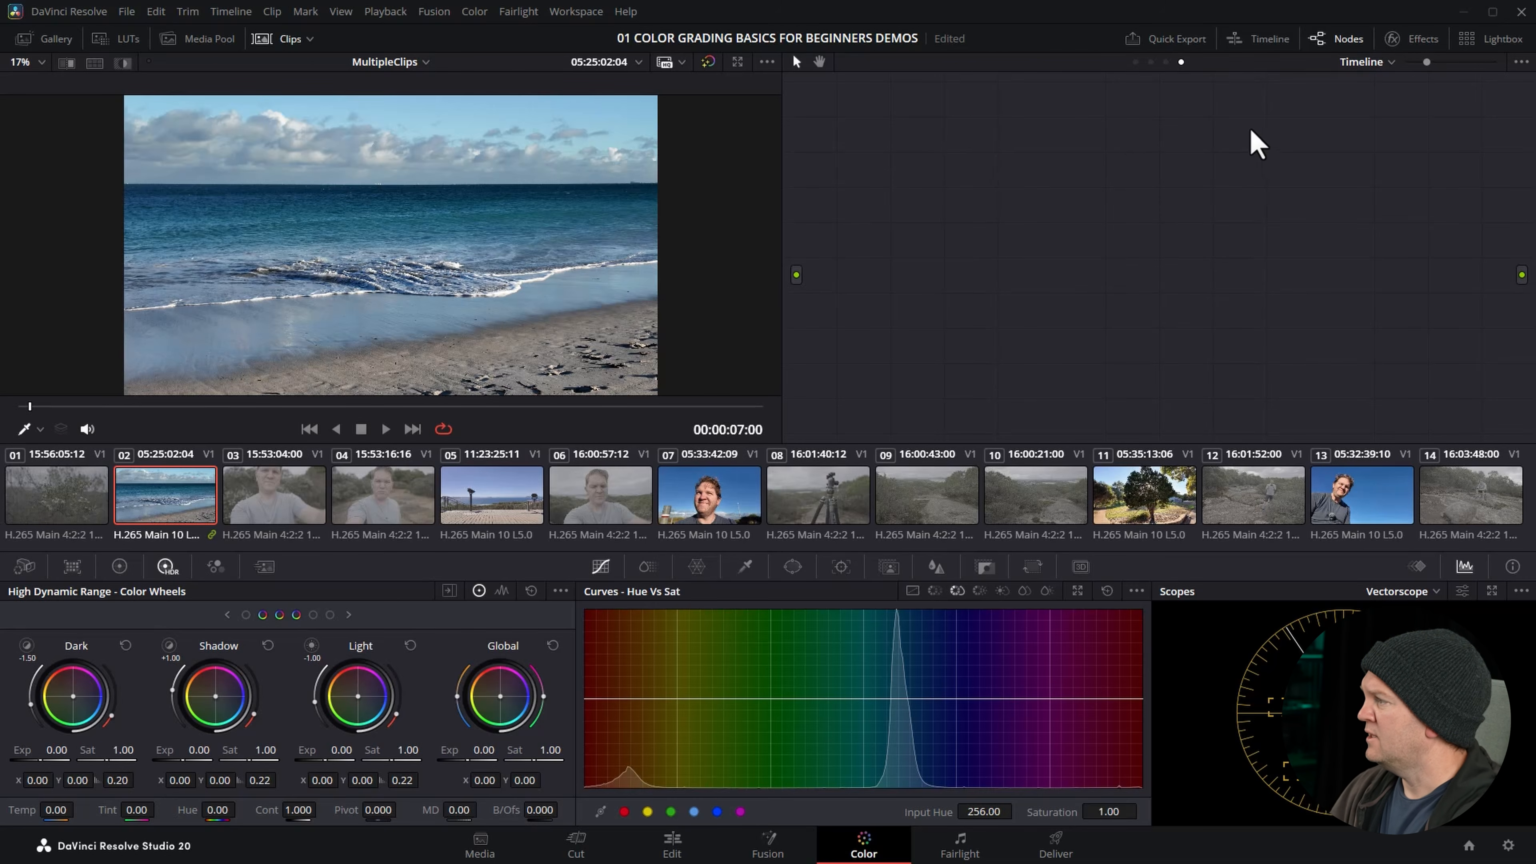
pyautogui.click(1136, 61)
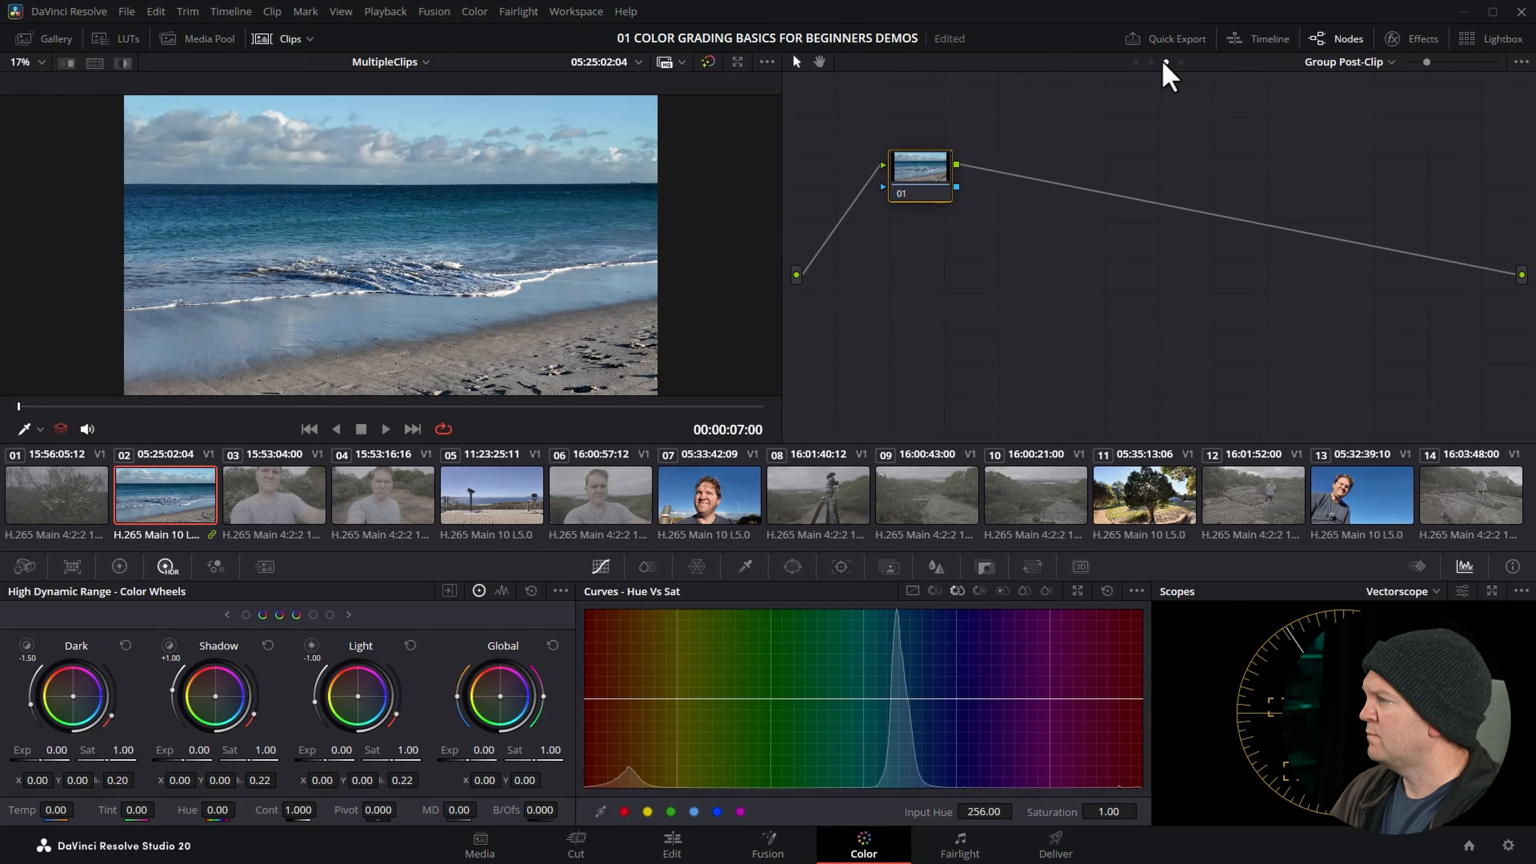
pyautogui.click(1136, 62)
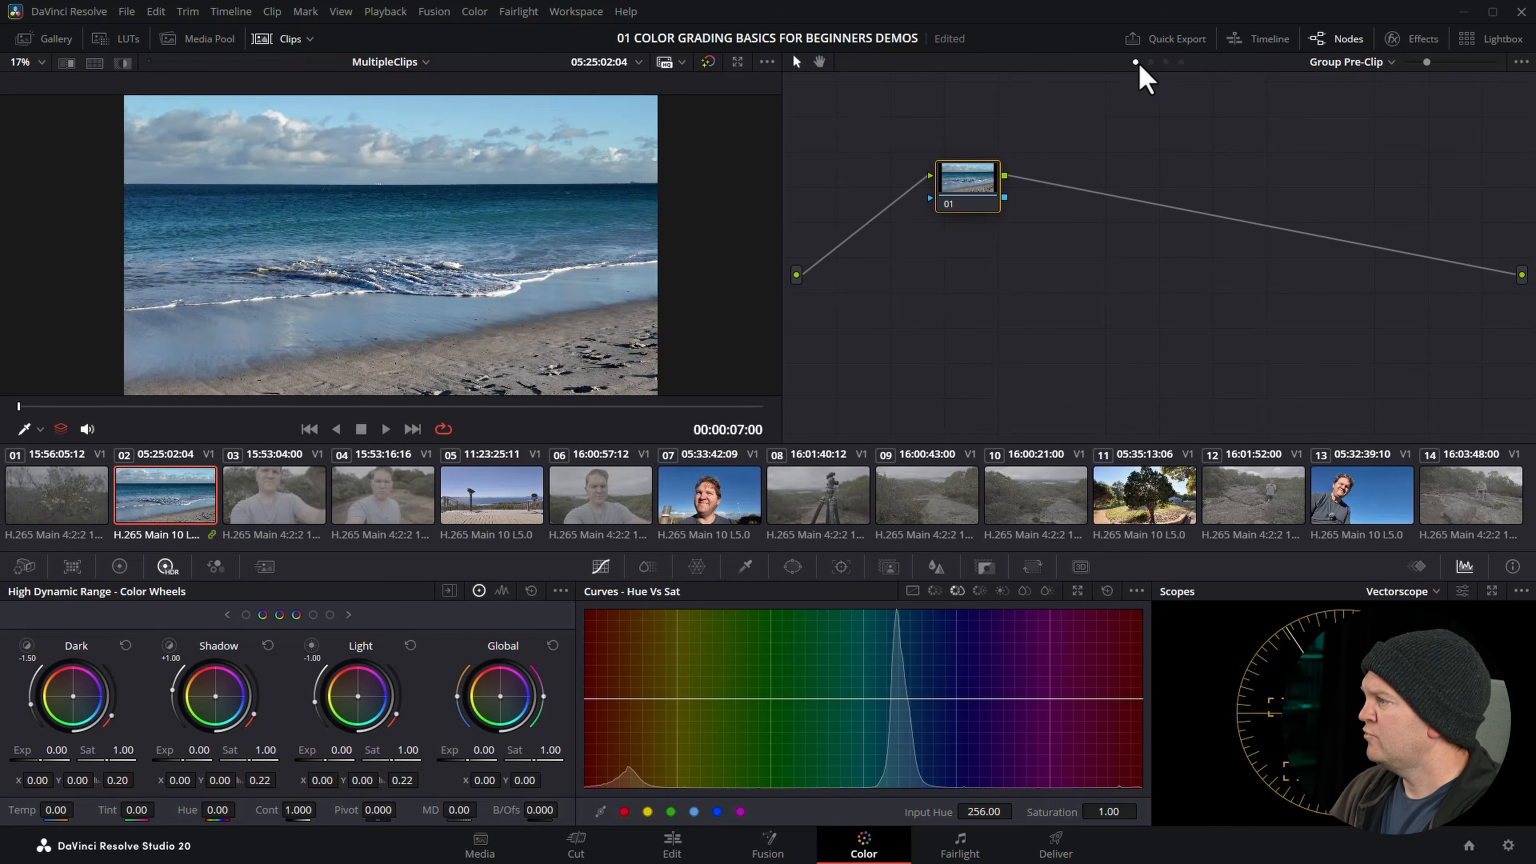
pyautogui.click(1166, 62)
pyautogui.click(1391, 63)
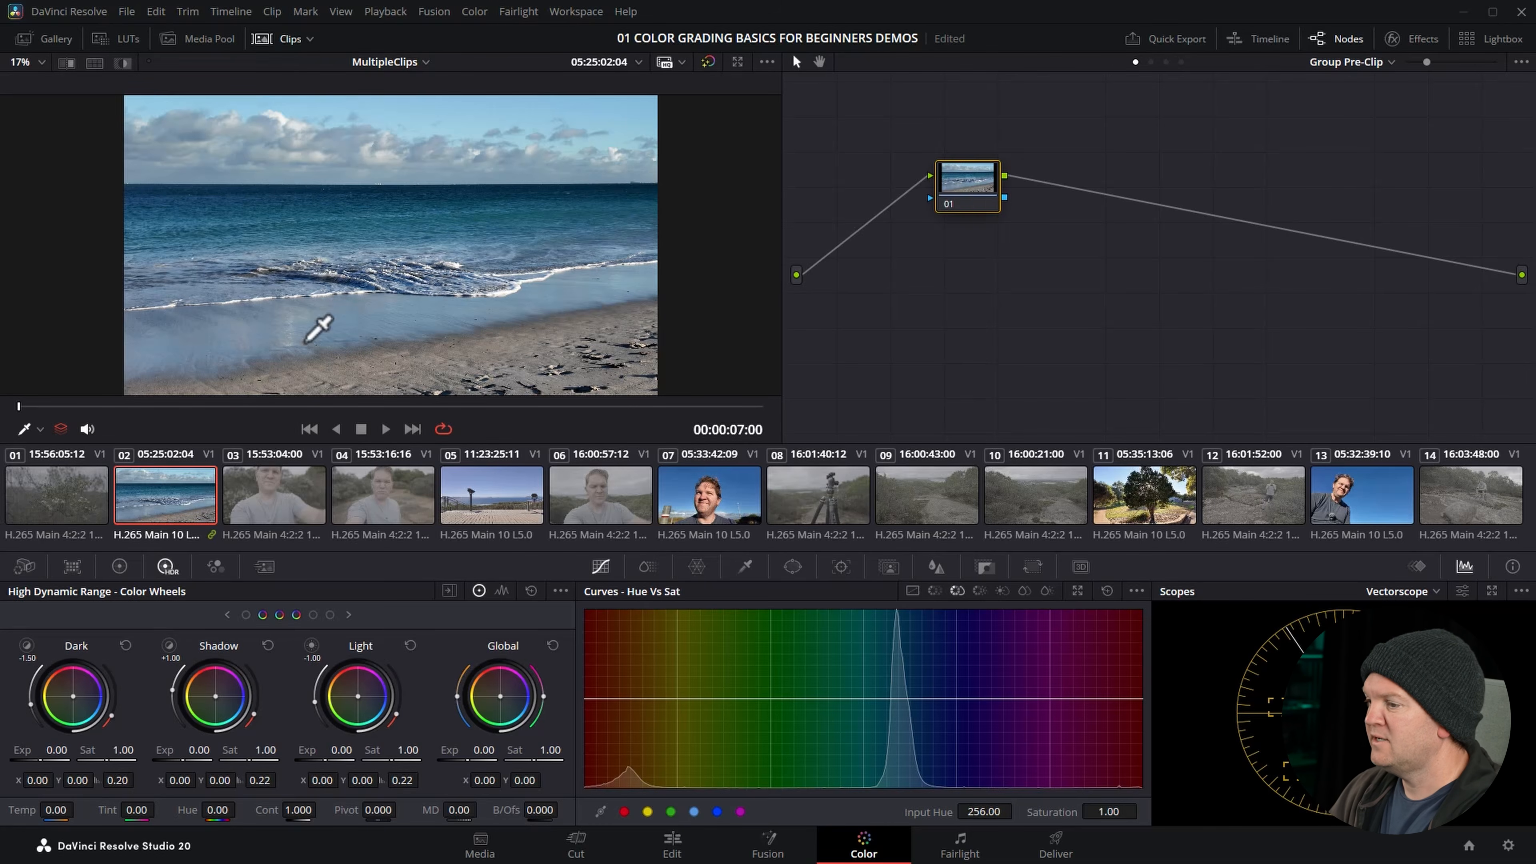
# - Add clip 01 to a new group named Slog3
pyautogui.click(86, 504)
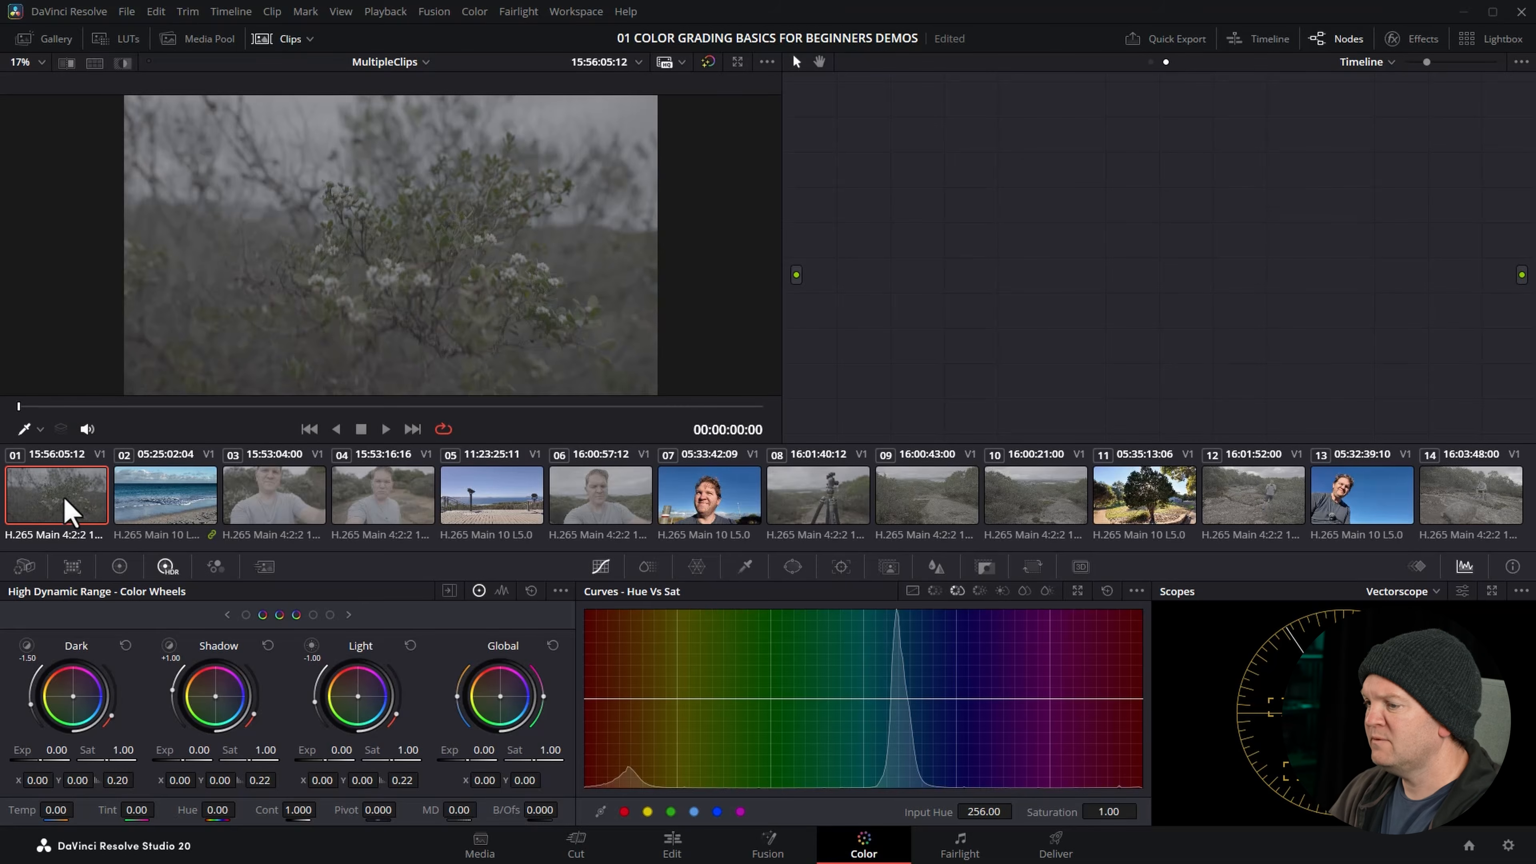
pyautogui.rightClick(60, 502)
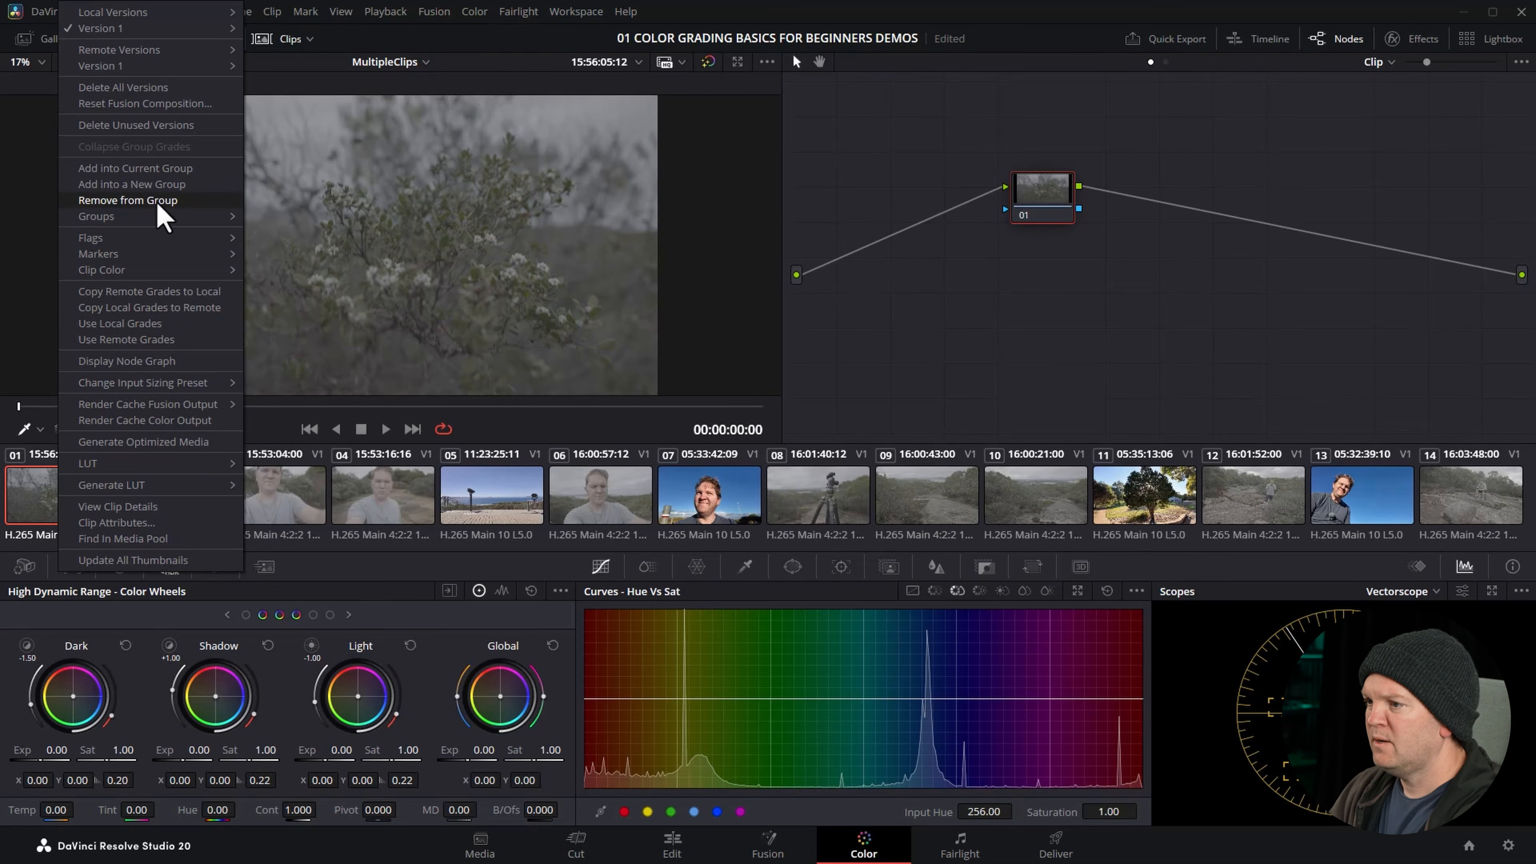
pyautogui.click(175, 184)
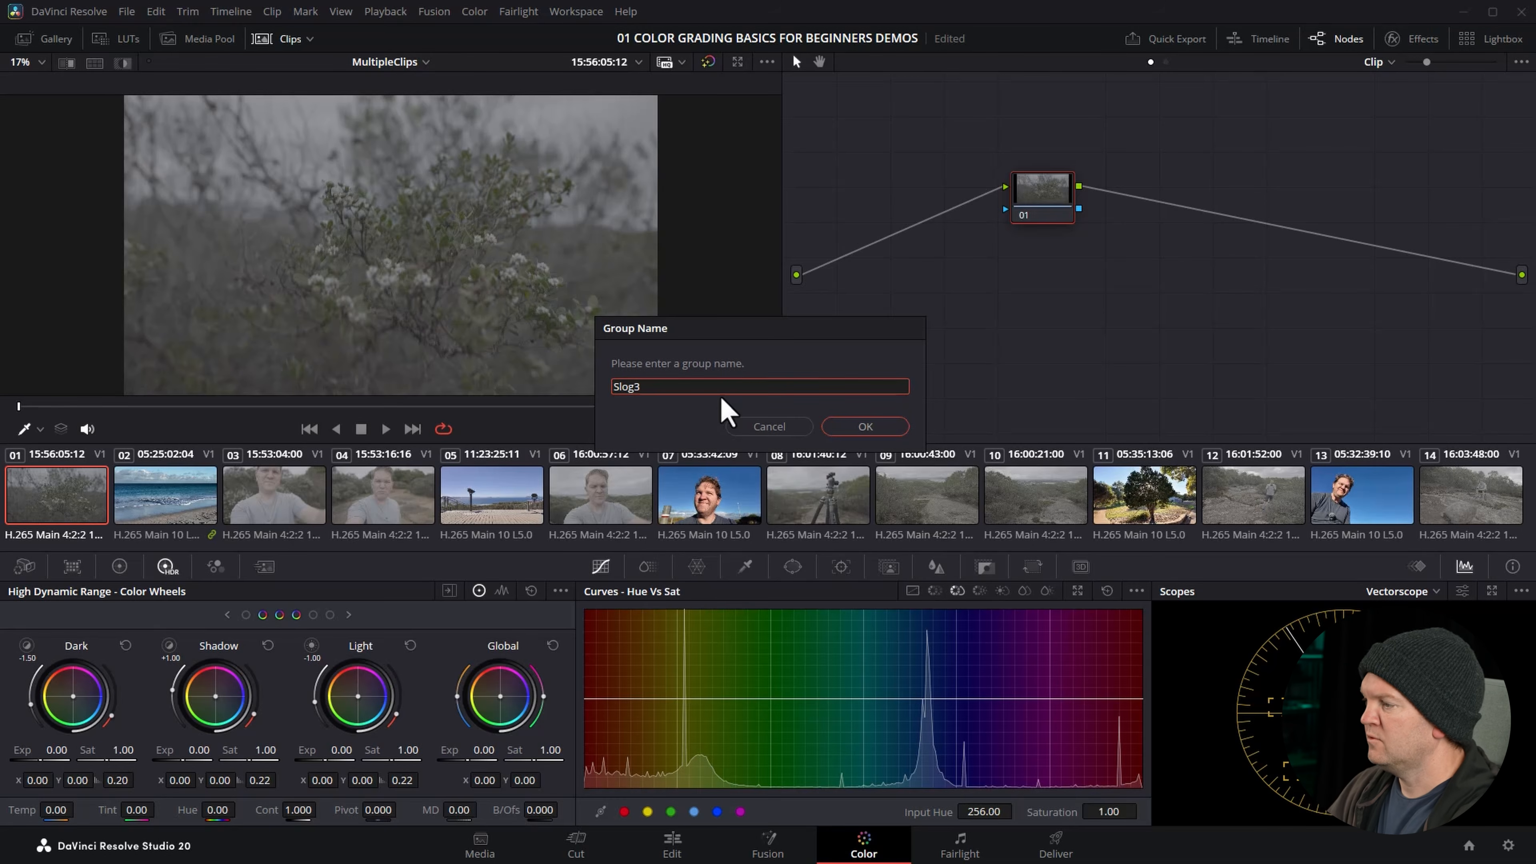
pyautogui.write('Slog3')
pyautogui.click(865, 427)
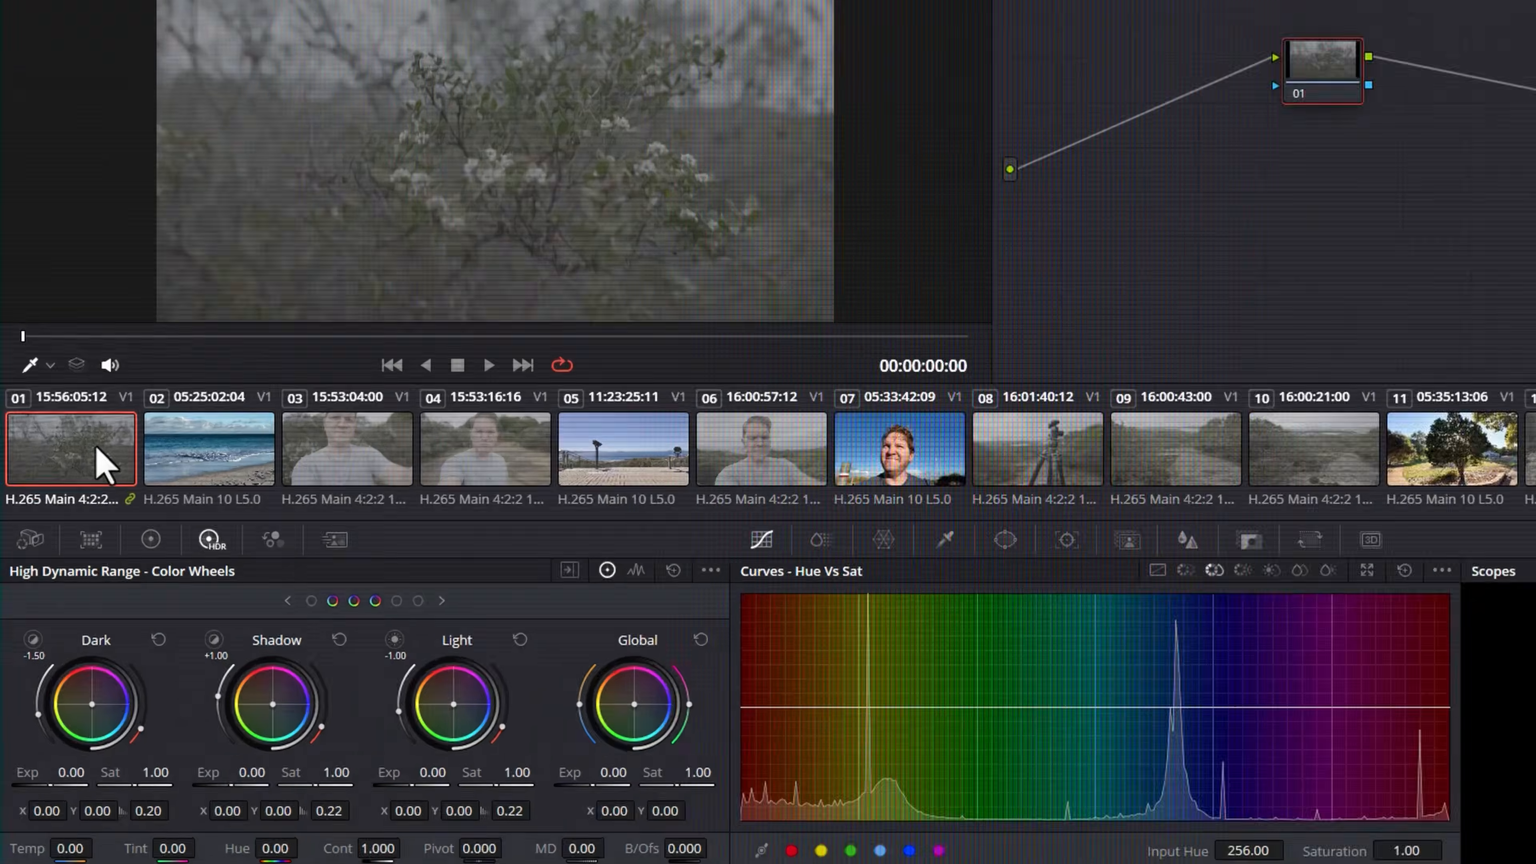
pyautogui.click(236, 460)
pyautogui.click(68, 461)
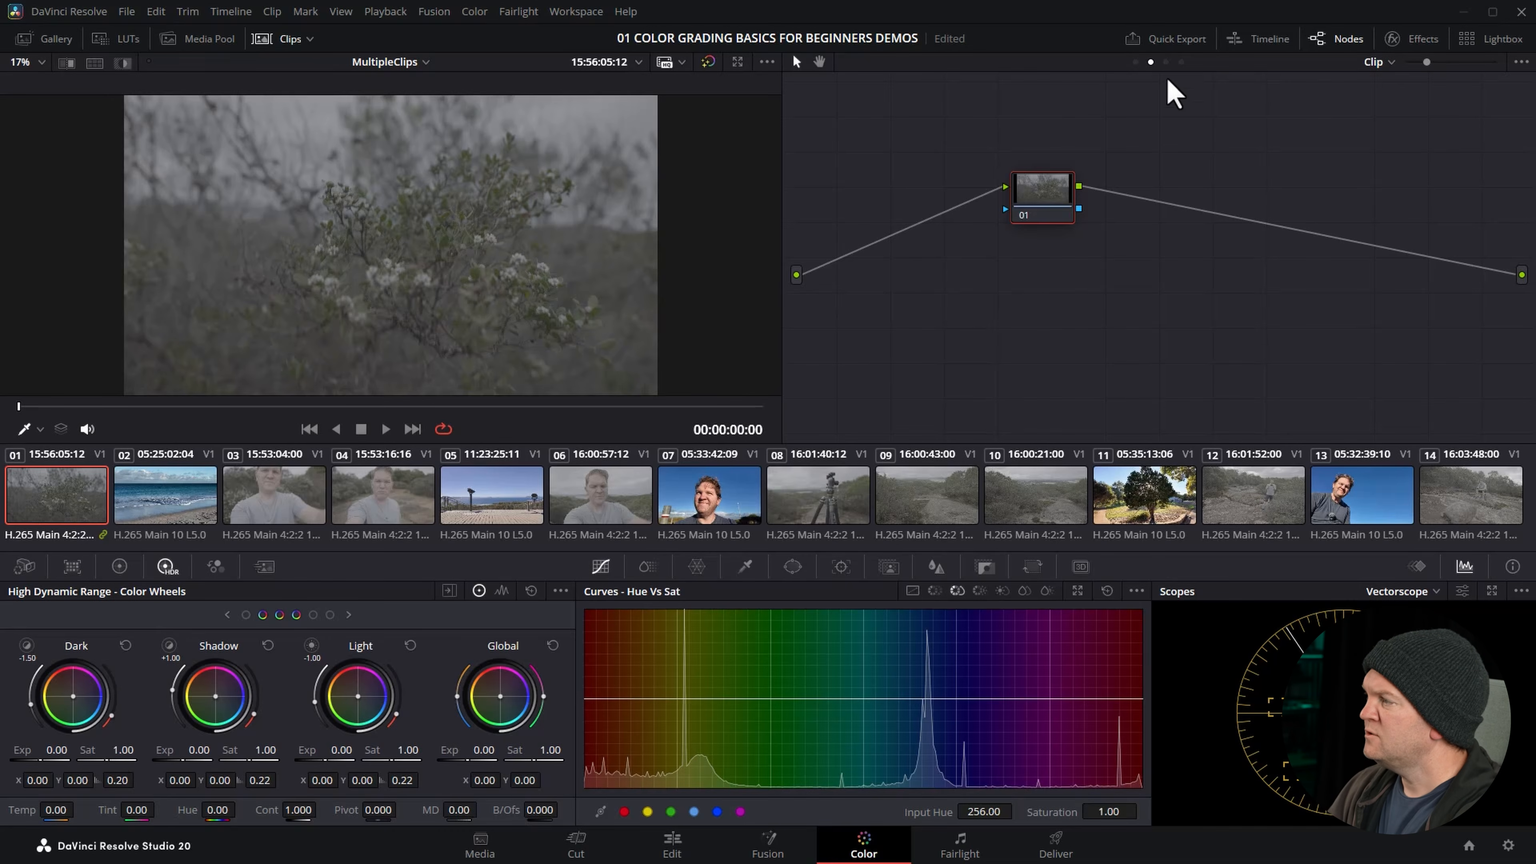
# - Apply a Color Space Transform to node 01 at clip 01's Group Pre-Clip level
pyautogui.click(1135, 63)
pyautogui.click(1166, 63)
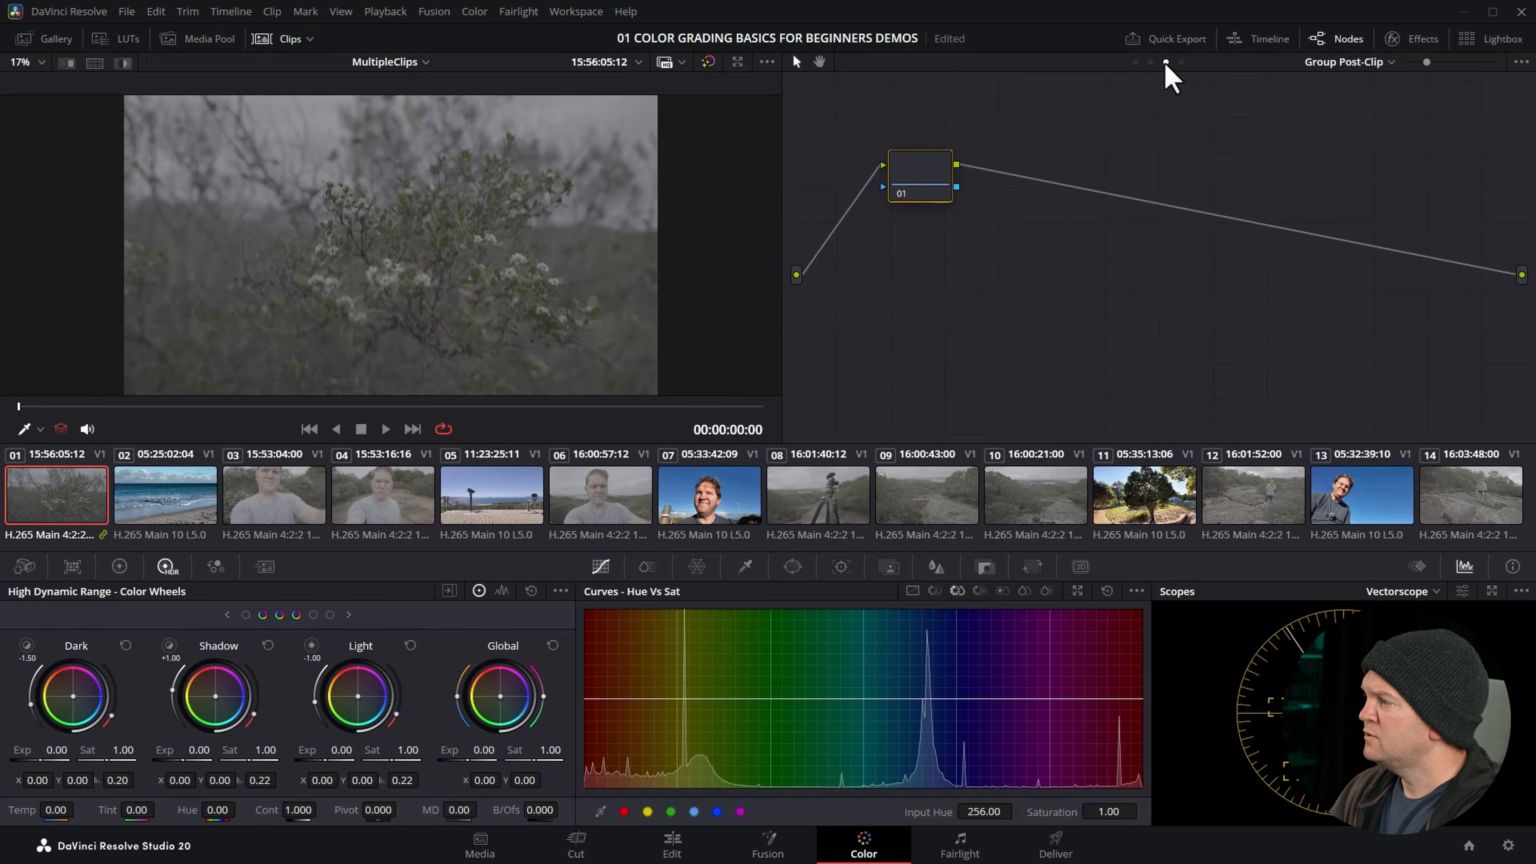
pyautogui.click(1135, 62)
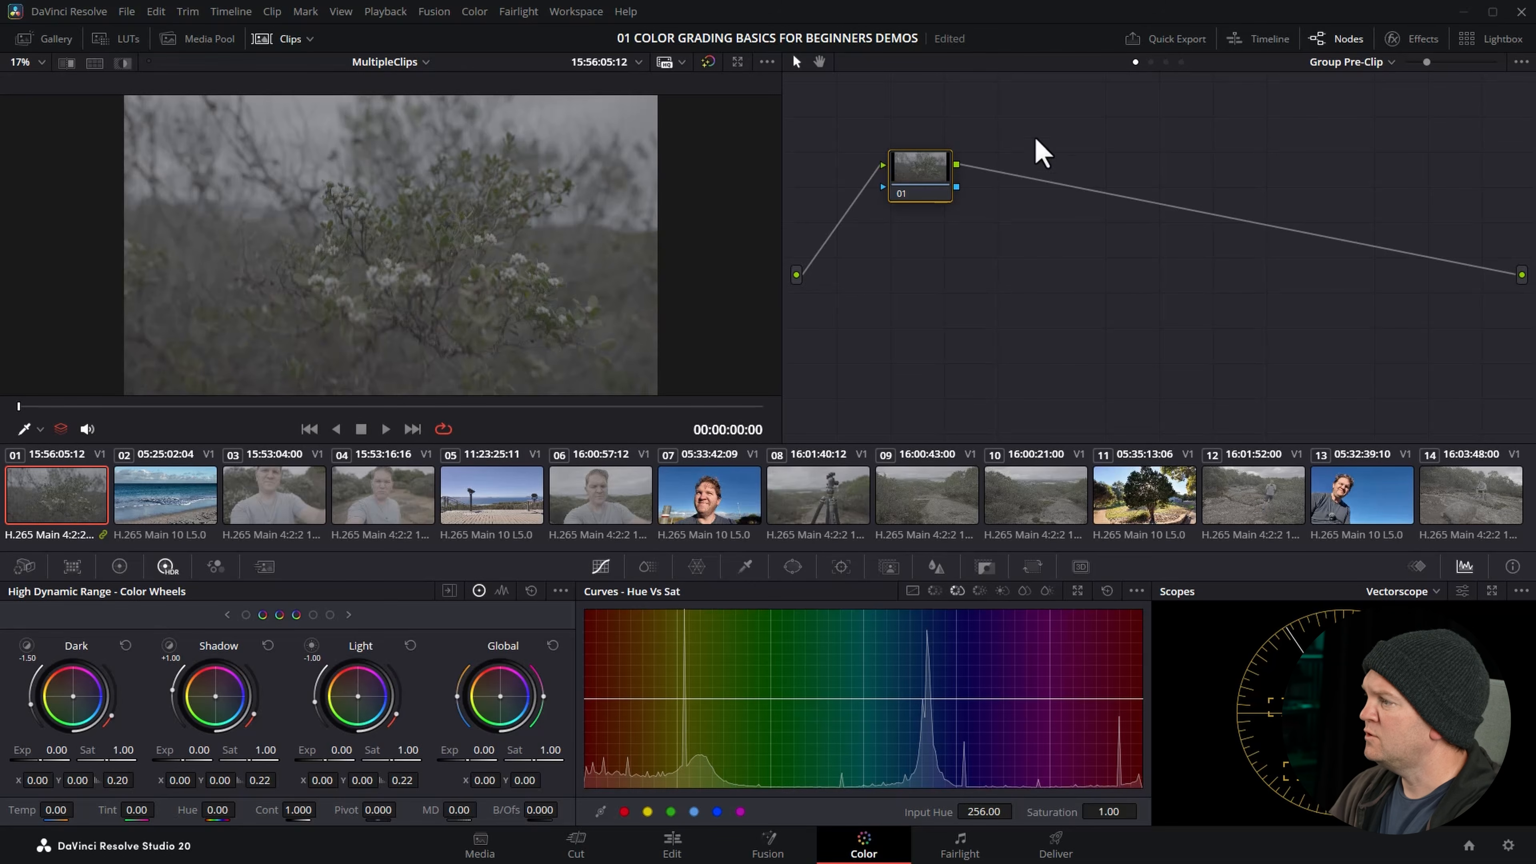
pyautogui.moveTo(915, 177); pyautogui.dragTo(873, 134)
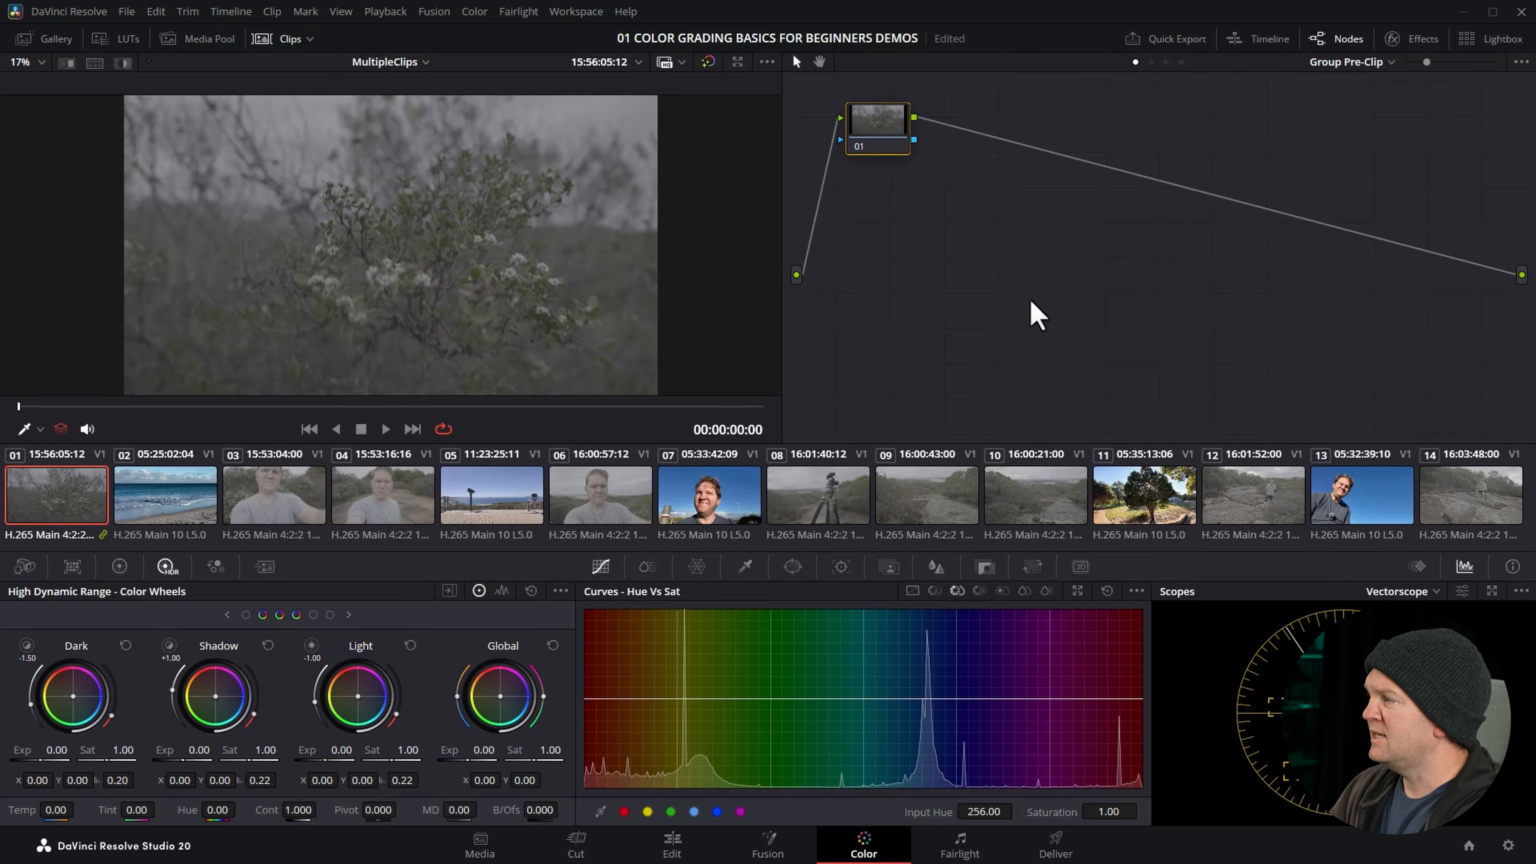
pyautogui.click(1416, 38)
pyautogui.moveTo(1276, 228); pyautogui.dragTo(871, 145)
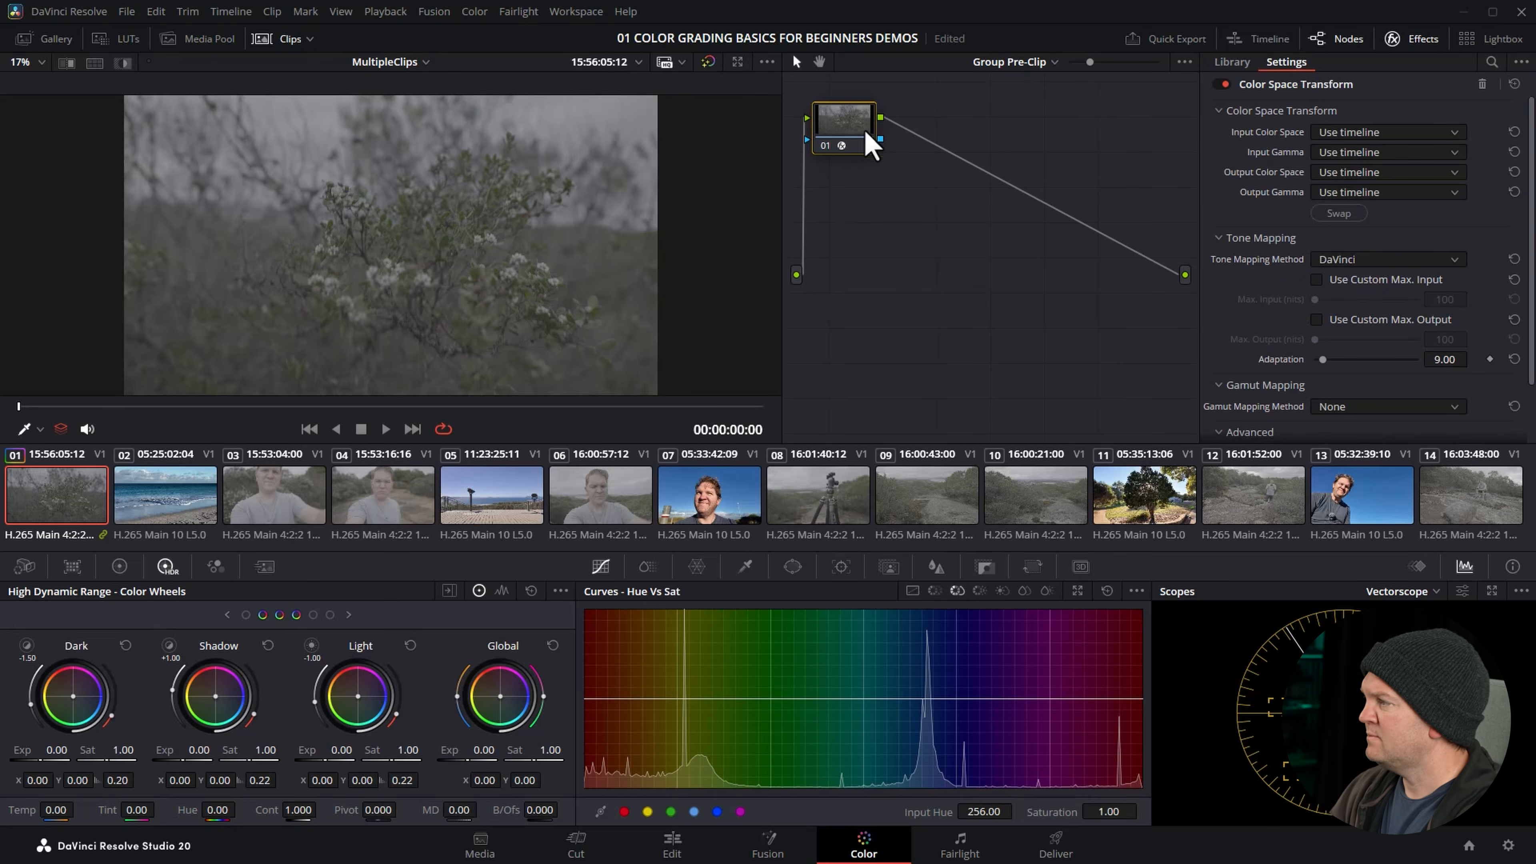
# - Set the pre-clip transform's input to Sony S-Gamut3.Cine and Sony S-Log3, and its output to DaVinci Wide Gamut and DaVinci Intermediate
pyautogui.click(1364, 132)
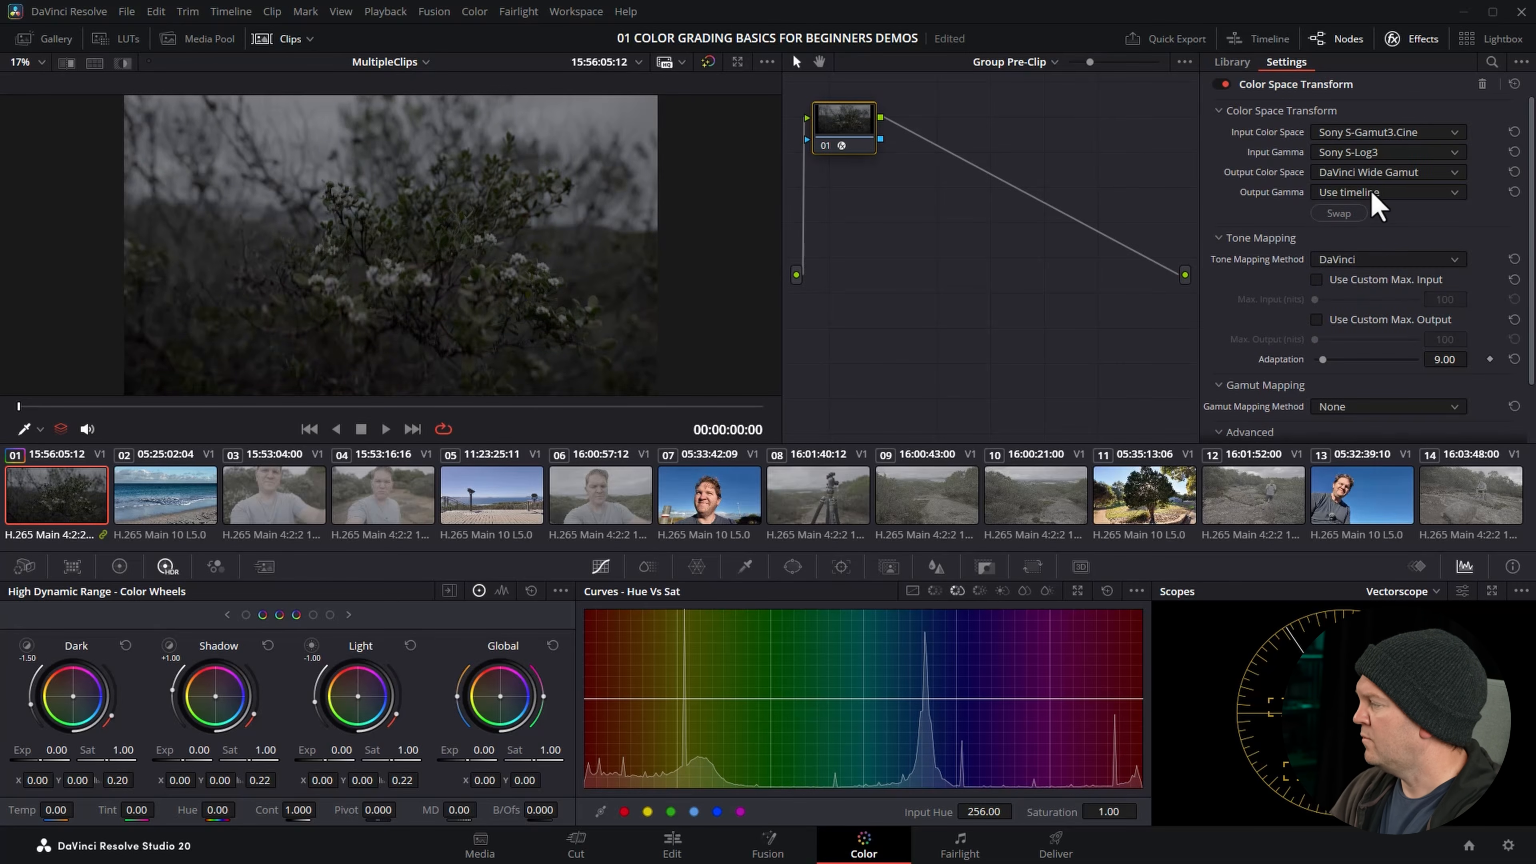
pyautogui.click(1385, 192)
pyautogui.scroll(-5, 1397, 339)
pyautogui.click(1398, 370)
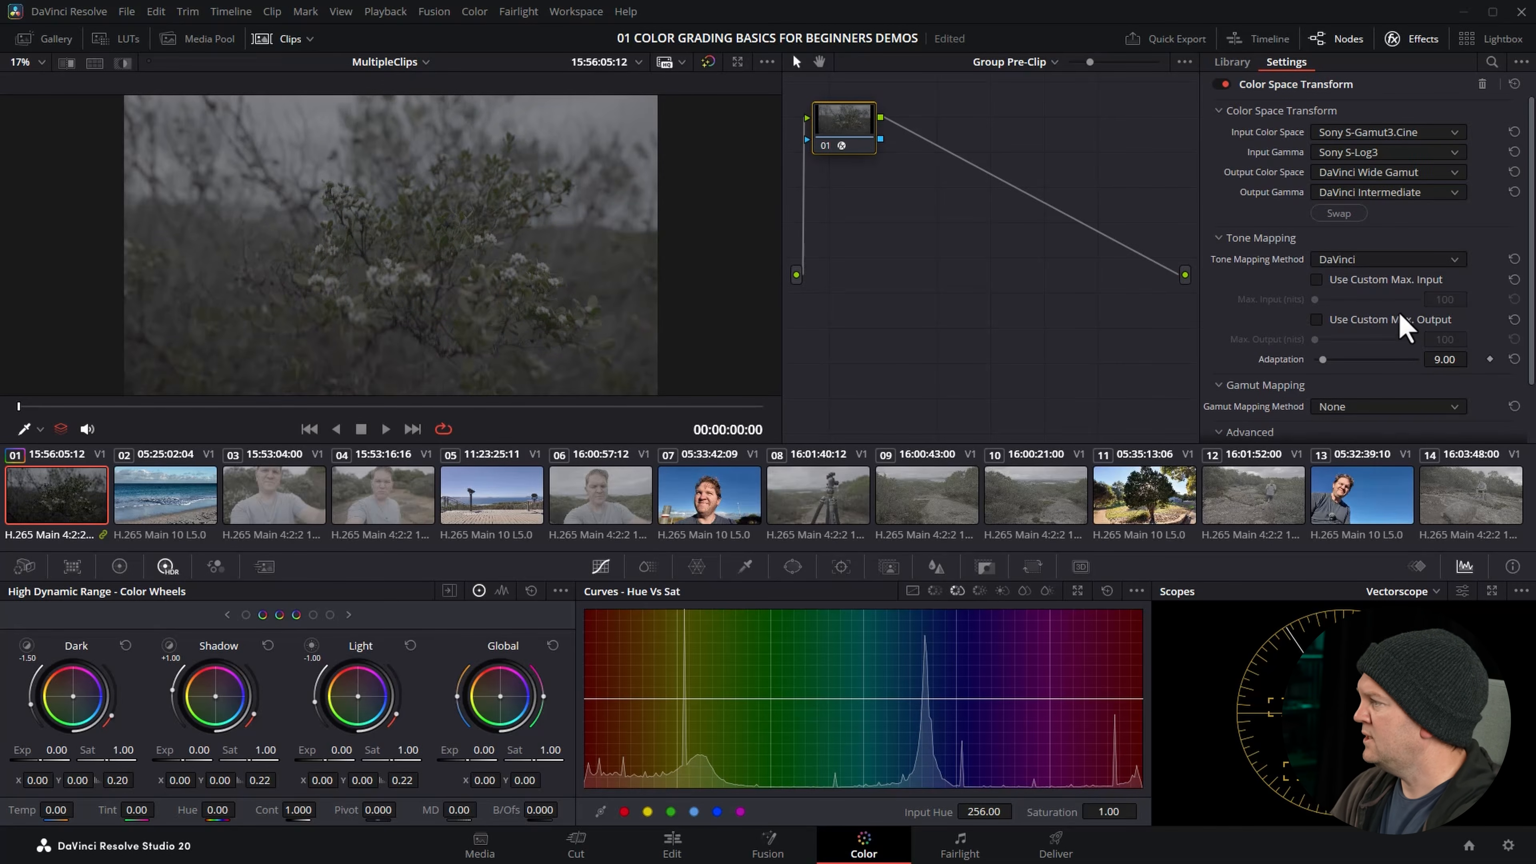
# - Add a Color Space Transform to the Group Post-Clip node, converting DaVinci Wide Gamut and DaVinci Intermediate to Rec.709 and Gamma 2.4
pyautogui.click(1055, 63)
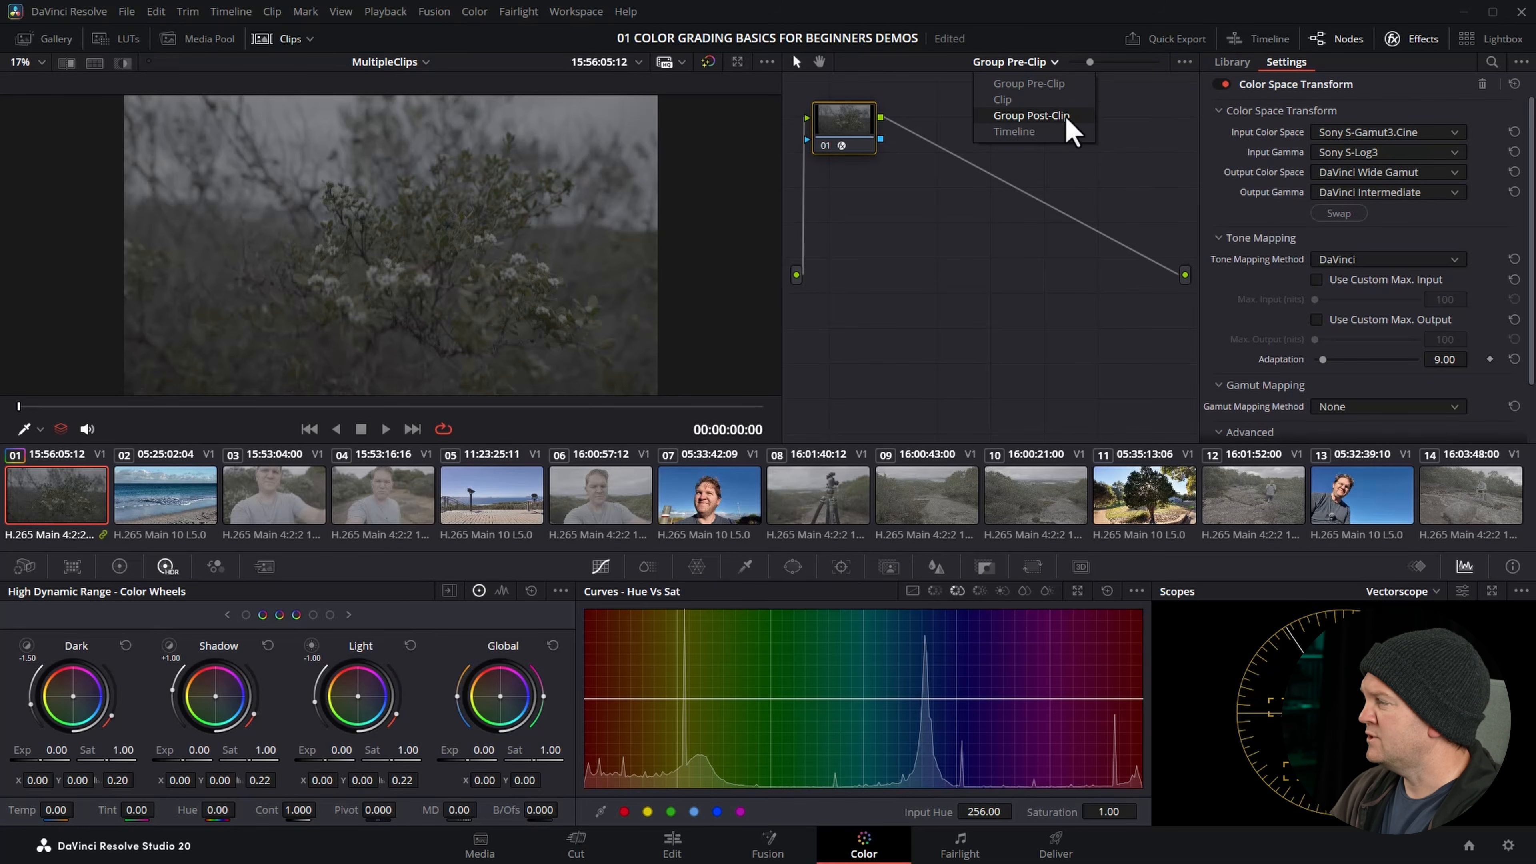
pyautogui.click(1067, 116)
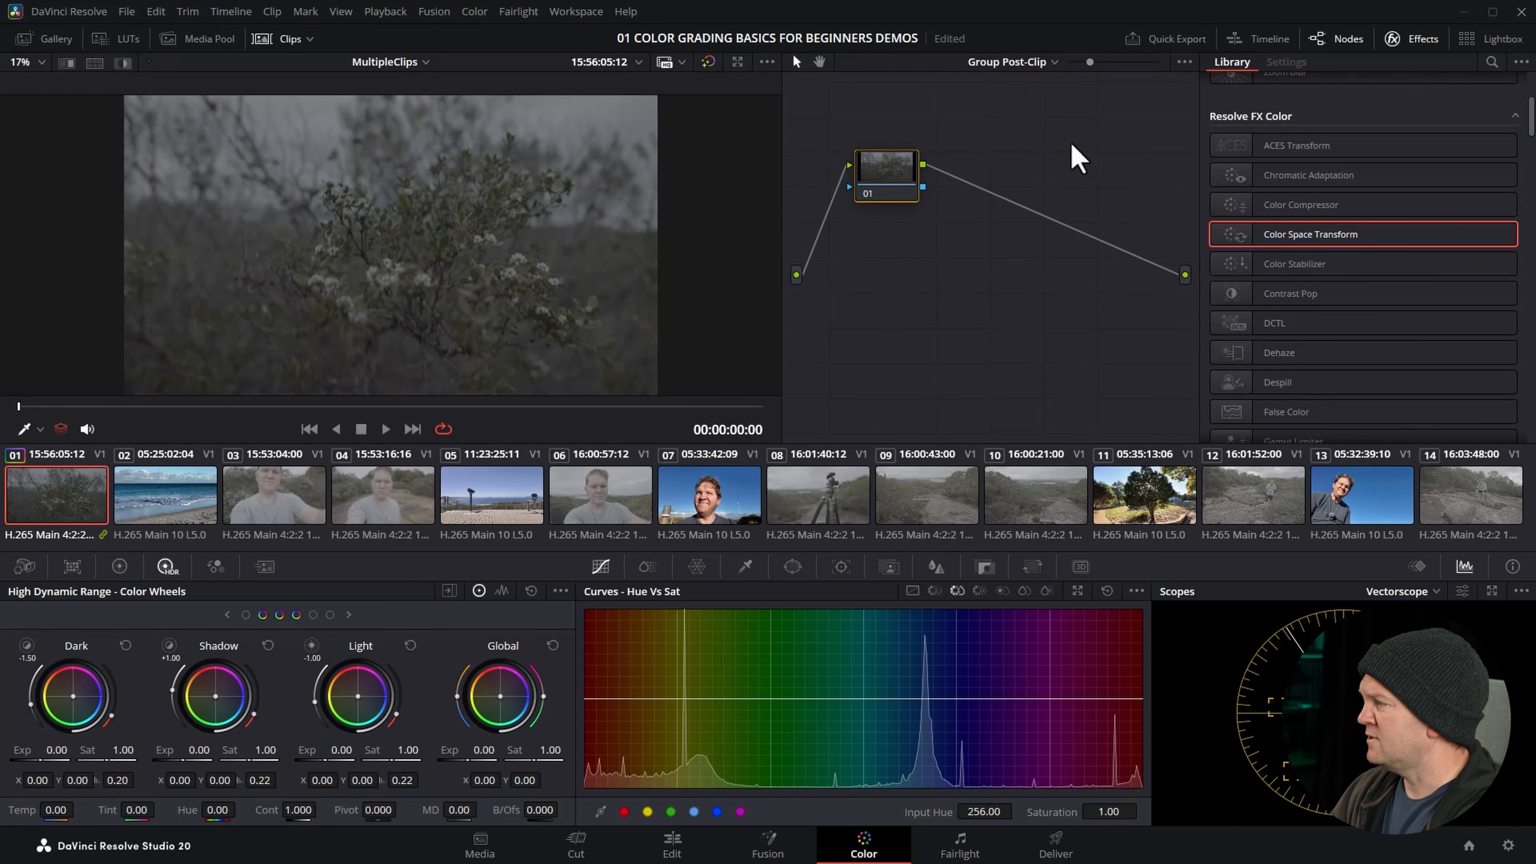
pyautogui.moveTo(1073, 154); pyautogui.dragTo(898, 172)
pyautogui.click(1390, 176)
pyautogui.click(1397, 196)
pyautogui.click(1395, 191)
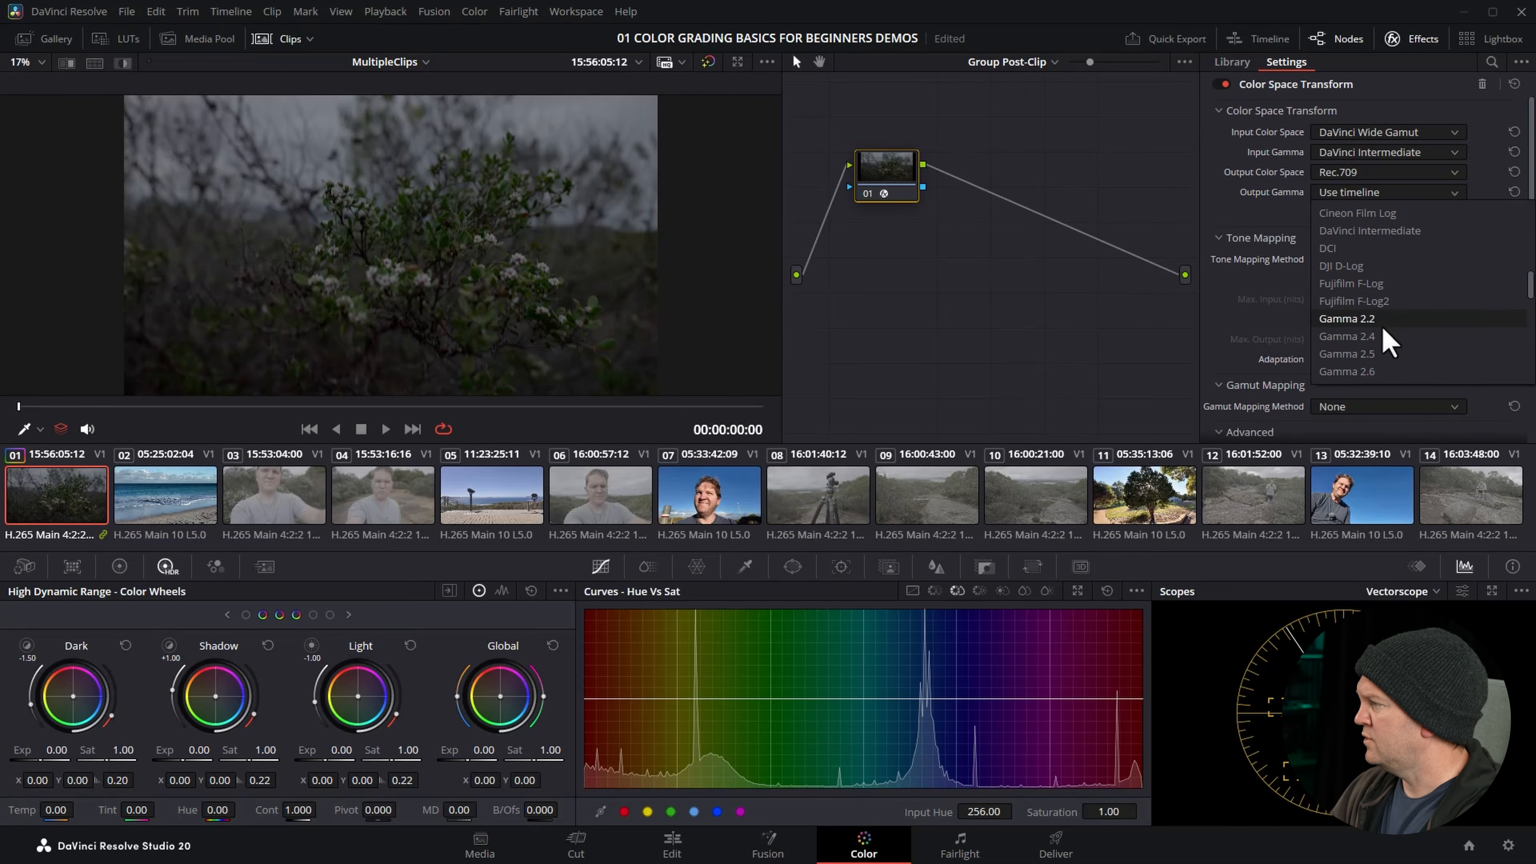
pyautogui.click(1385, 339)
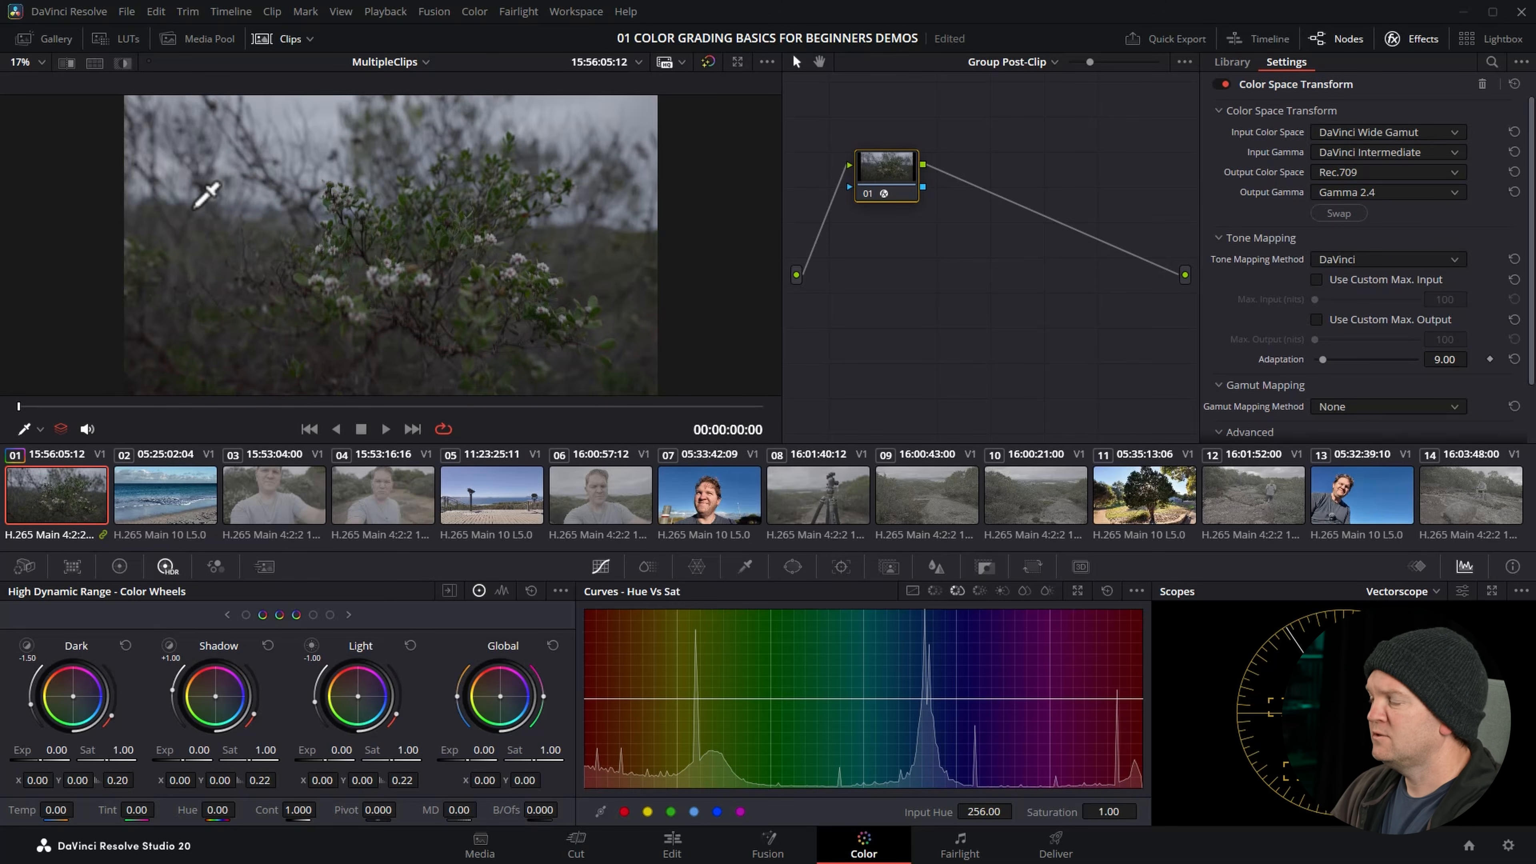
pyautogui.click(1412, 41)
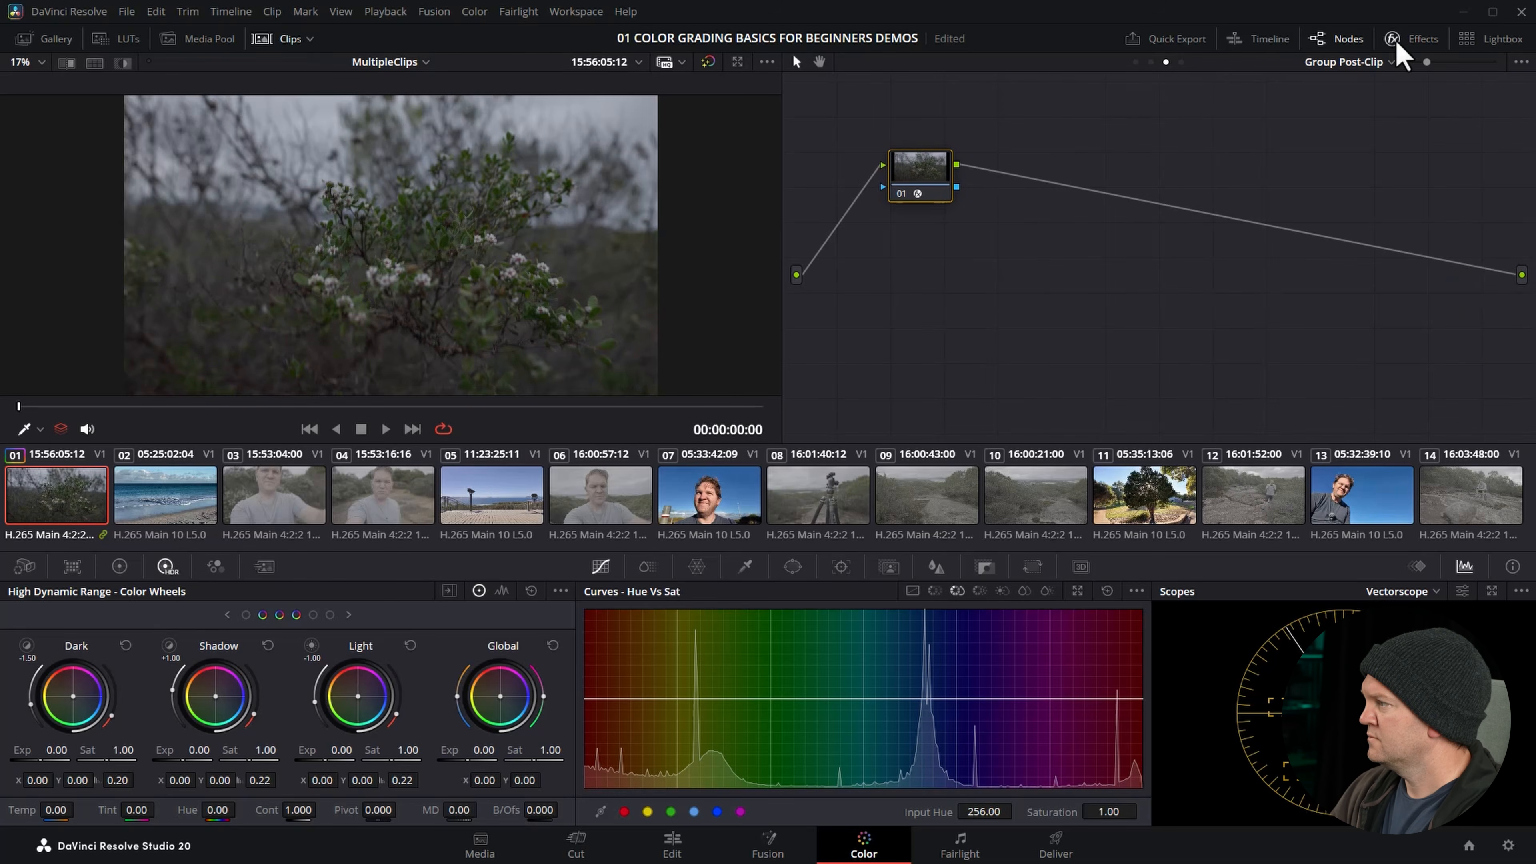
# - Review clip 01's node graph at the Group Pre-Clip, Clip, Group Post-Clip and Timeline levels in order
pyautogui.click(1135, 62)
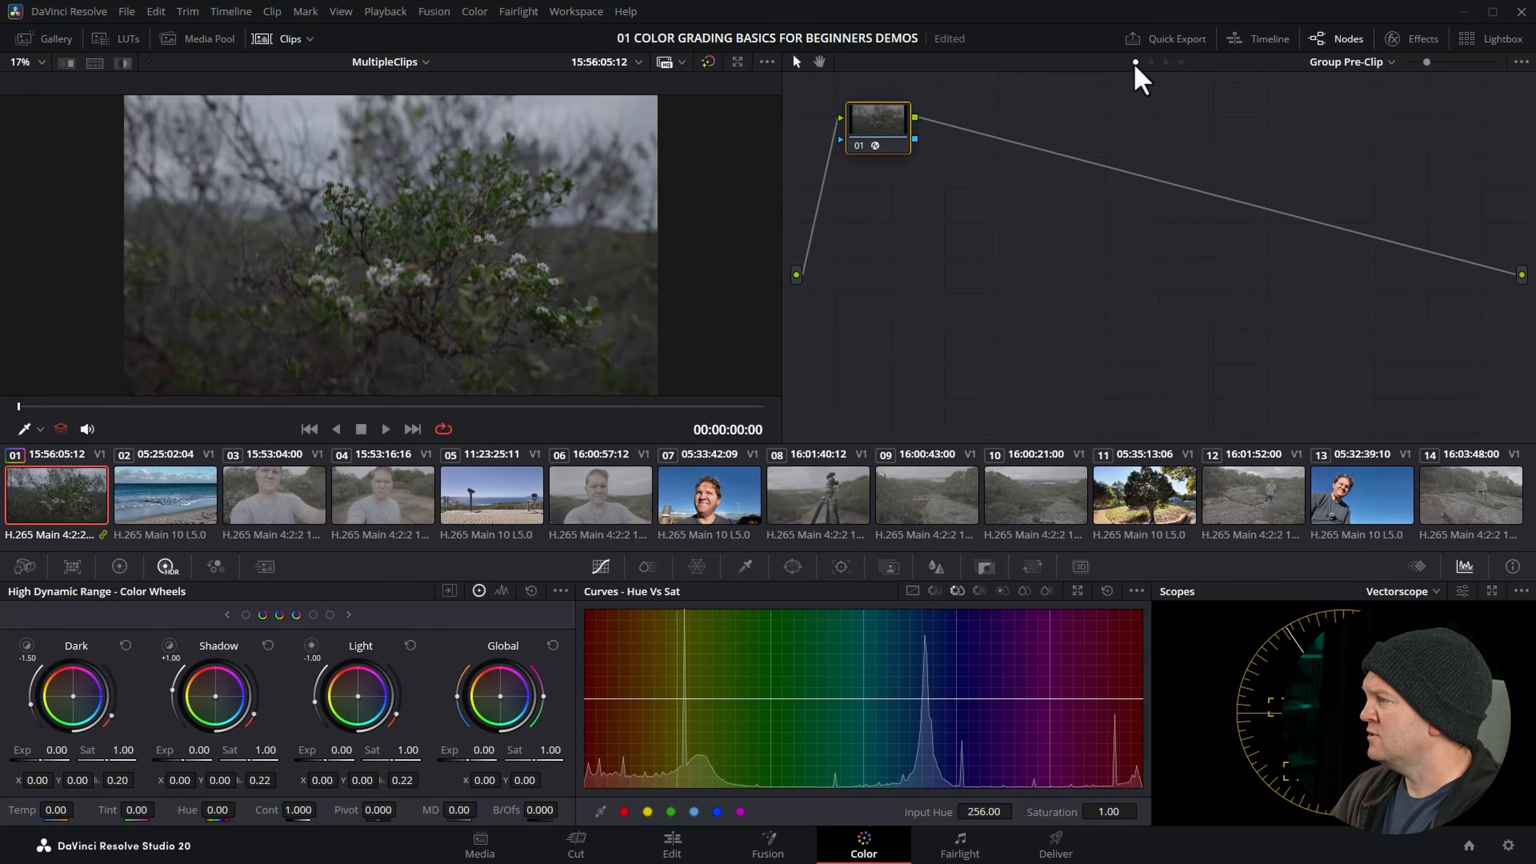
pyautogui.click(1151, 62)
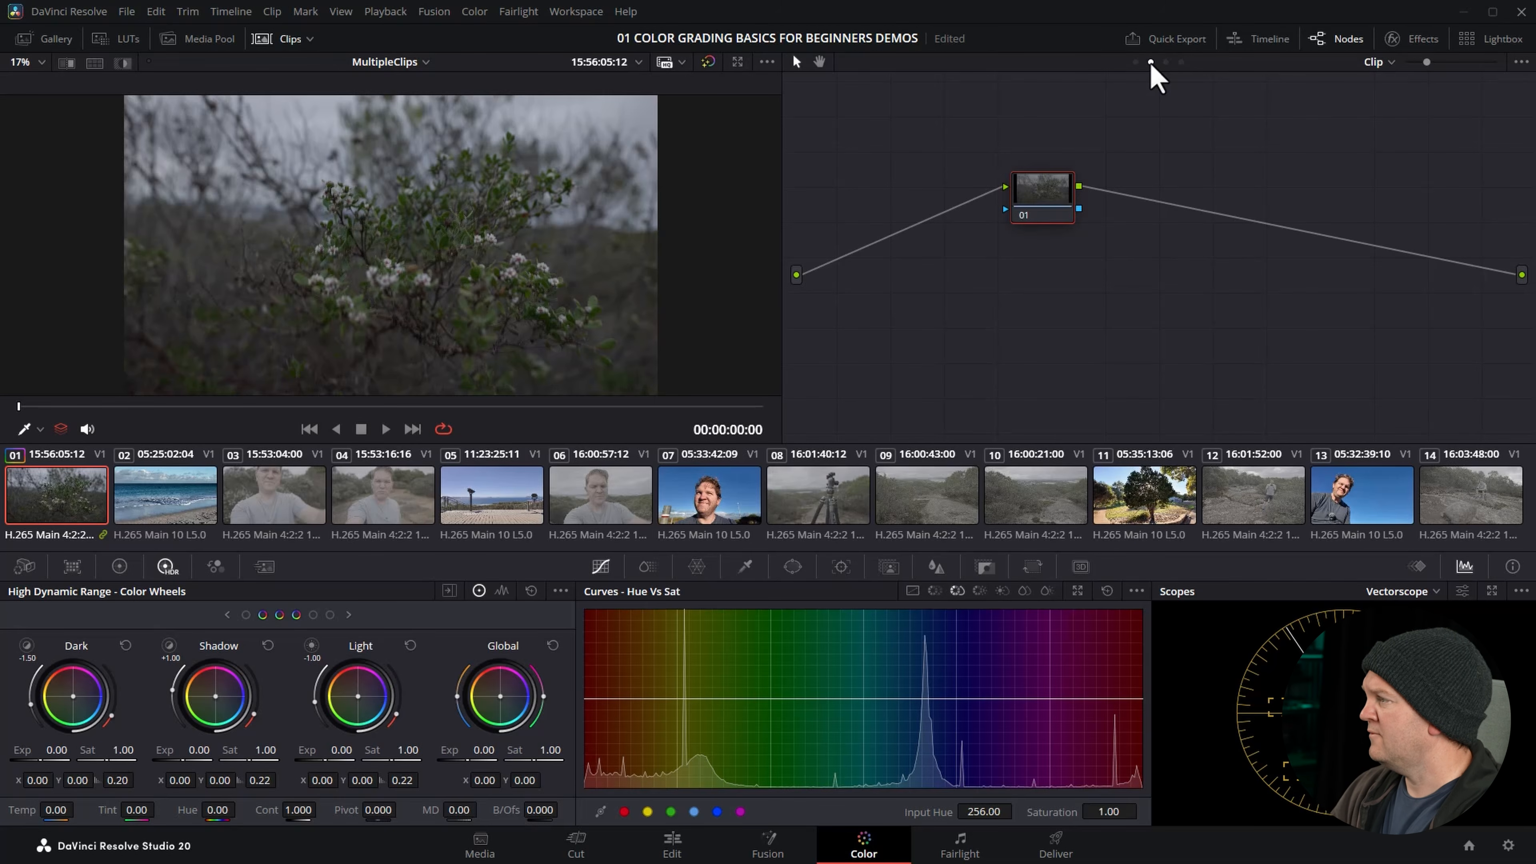
pyautogui.click(1166, 61)
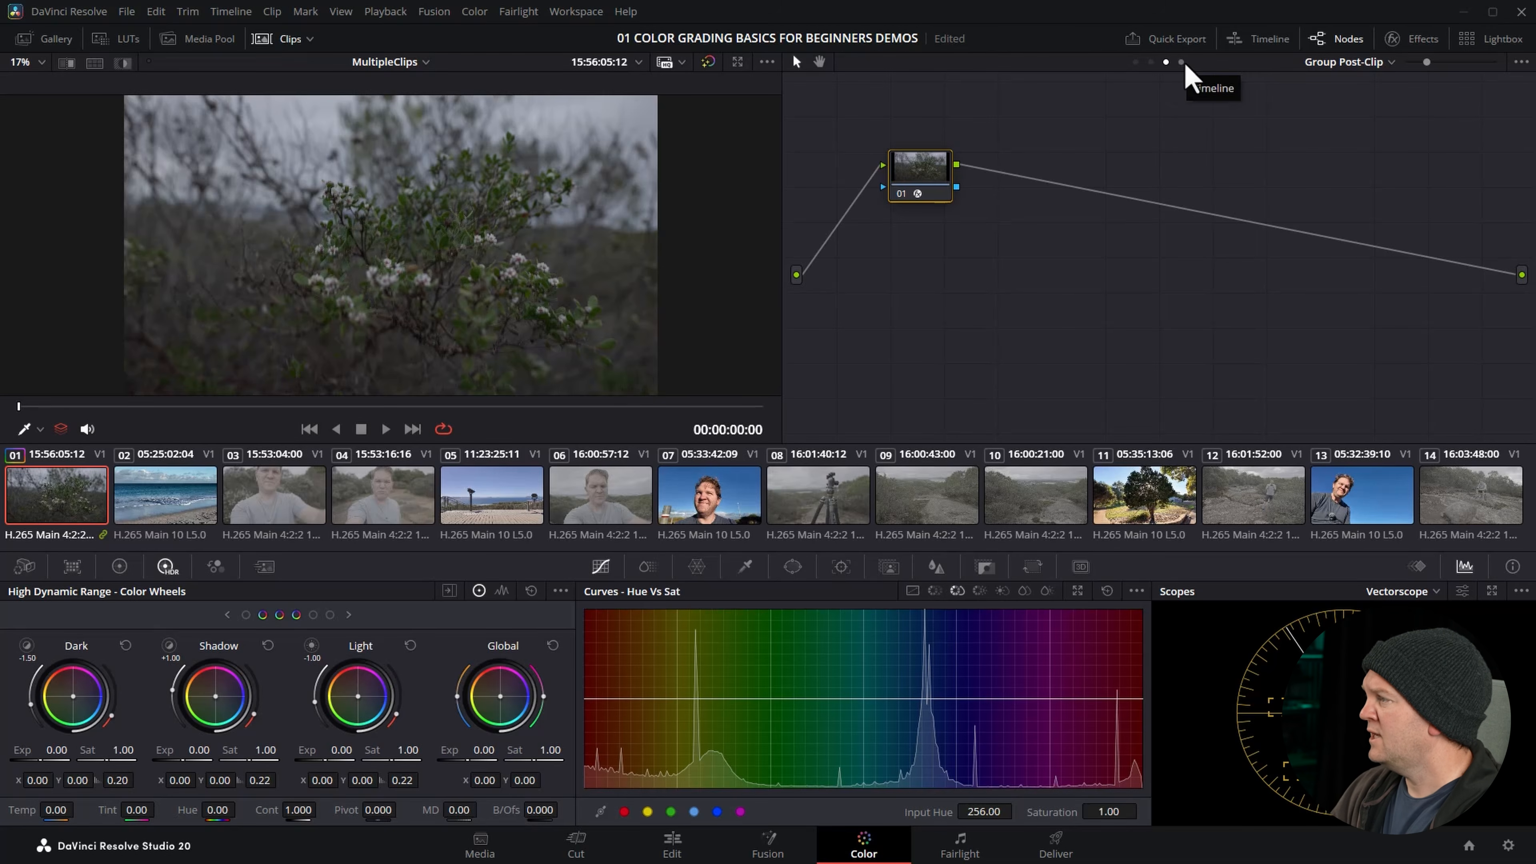
pyautogui.click(1181, 61)
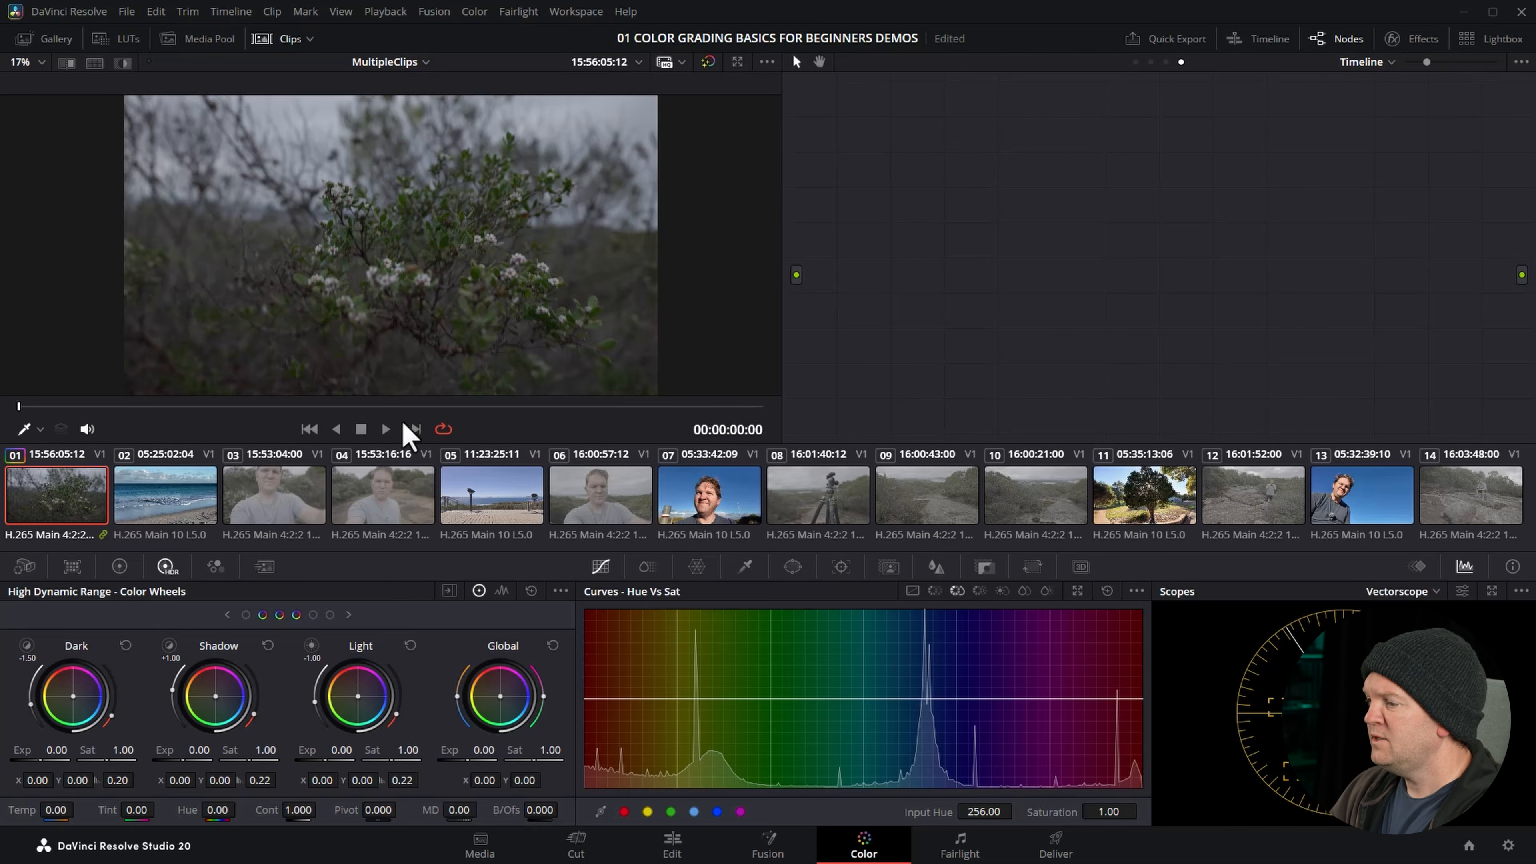
# - Look through the flat log clips 03, 04, 06, 08, 09, 10 and 12 on the timeline
pyautogui.click(286, 499)
pyautogui.click(366, 504)
pyautogui.click(597, 507)
pyautogui.click(811, 500)
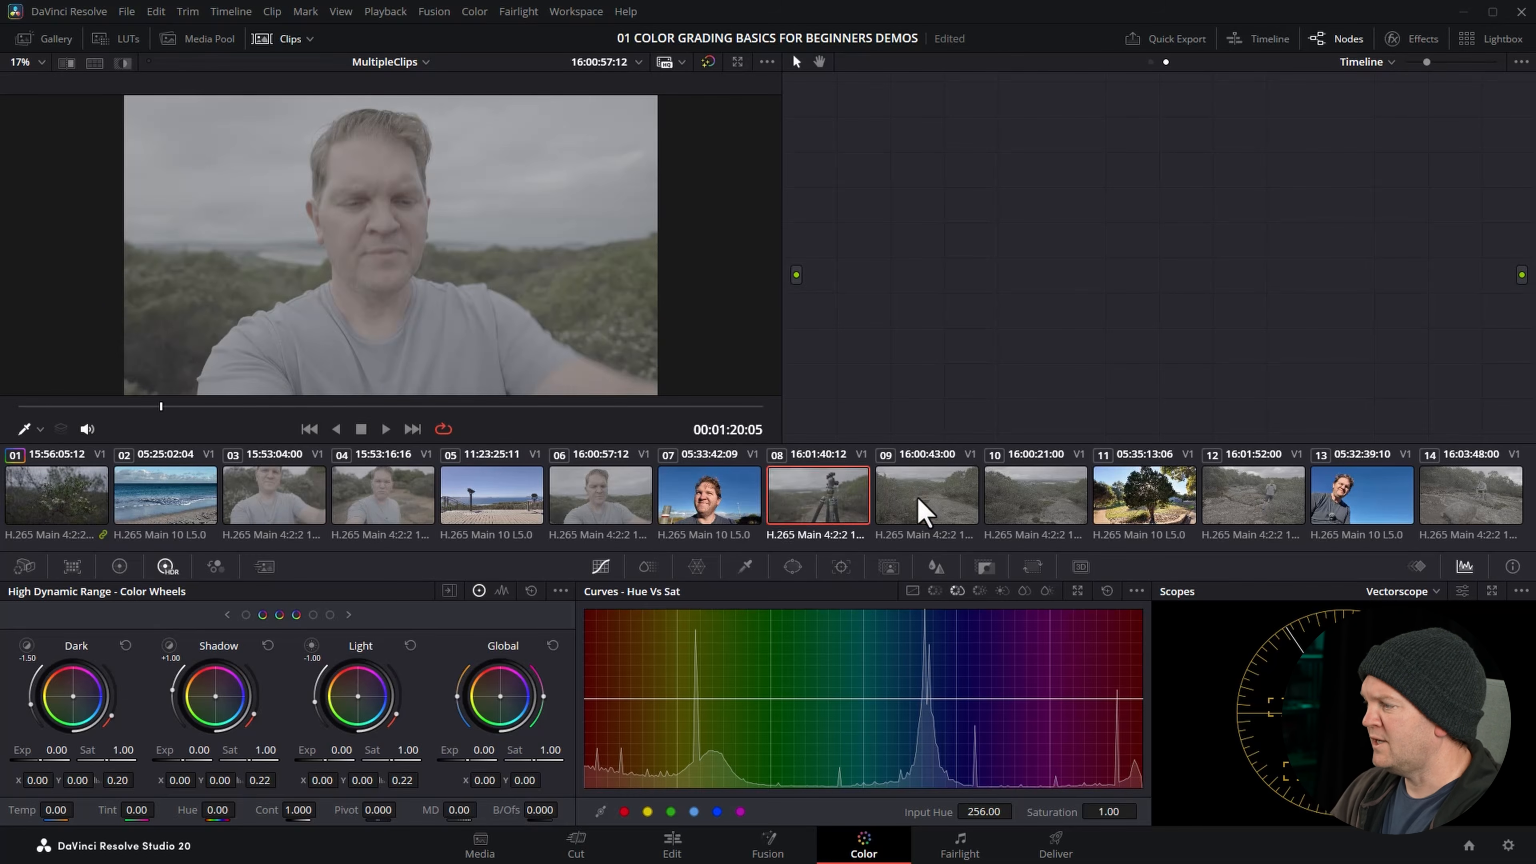
pyautogui.click(918, 507)
pyautogui.click(1029, 505)
pyautogui.click(1241, 502)
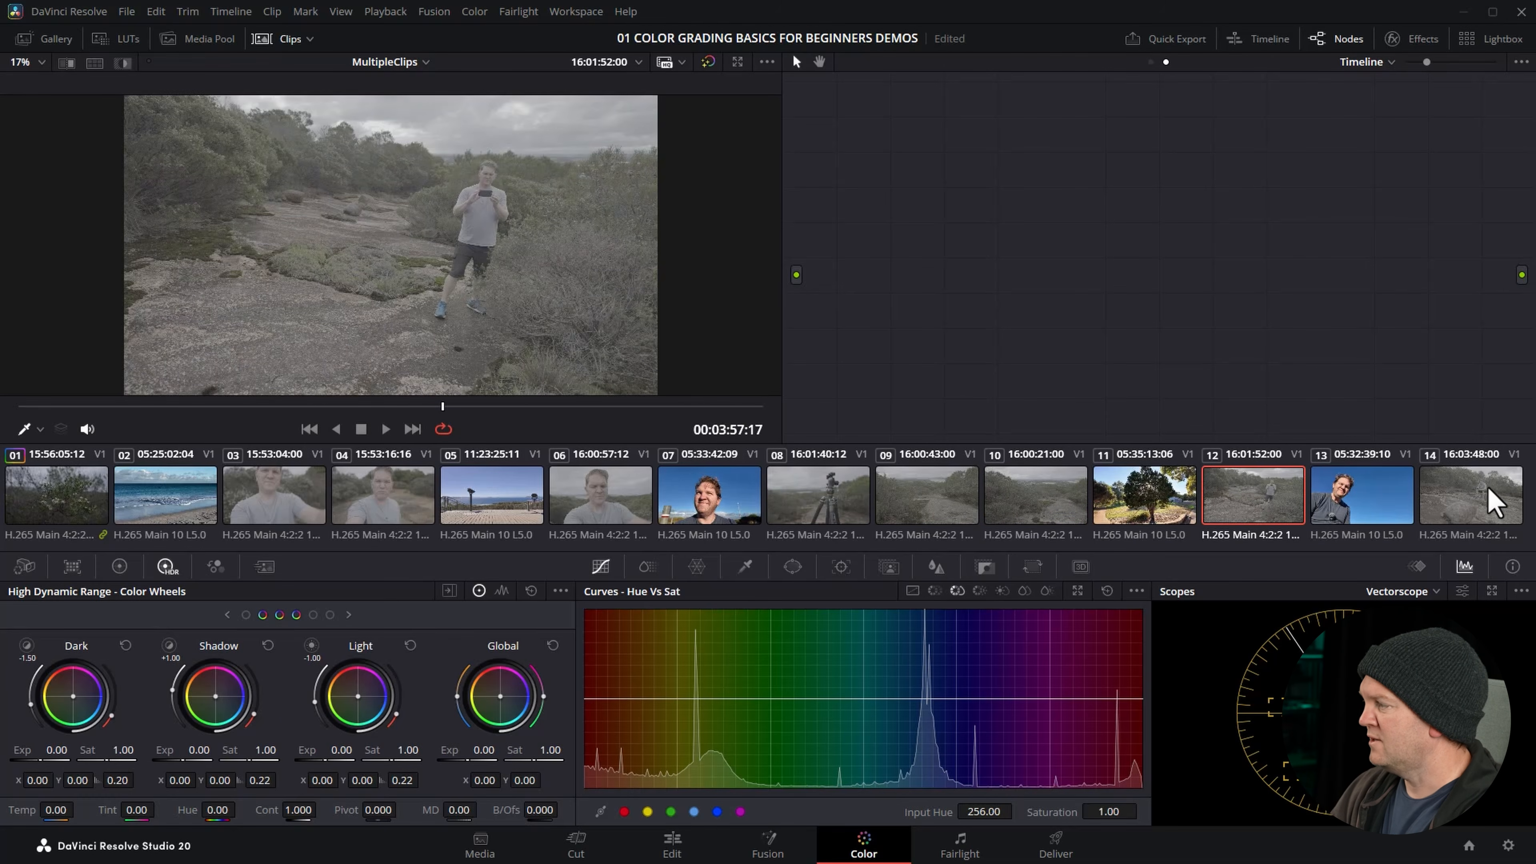
# - Assign clips 03, 04, 06, 08, 09, 10, 12 and 14 together to the existing Slog3 group
pyautogui.click(1482, 504)
pyautogui.keyDown('ctrl'); pyautogui.click(1264, 494); pyautogui.keyUp('ctrl')
pyautogui.keyDown('ctrl'); pyautogui.click(1001, 504); pyautogui.keyUp('ctrl')
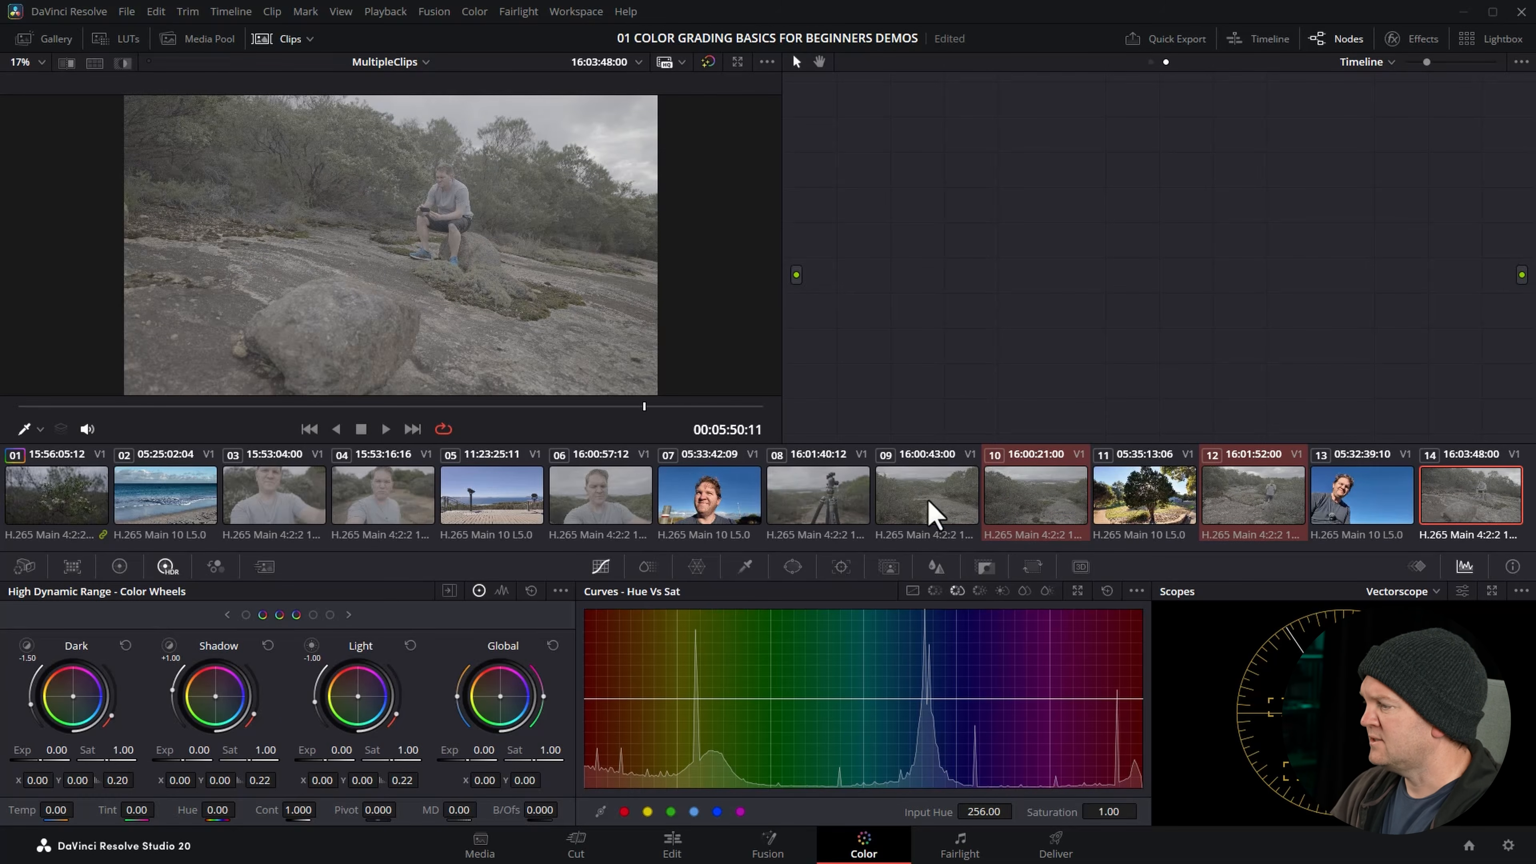
pyautogui.keyDown('ctrl'); pyautogui.click(929, 502); pyautogui.keyUp('ctrl')
pyautogui.keyDown('ctrl'); pyautogui.click(830, 502); pyautogui.keyUp('ctrl')
pyautogui.keyDown('ctrl'); pyautogui.click(599, 512); pyautogui.keyUp('ctrl')
pyautogui.keyDown('ctrl'); pyautogui.click(395, 512); pyautogui.keyUp('ctrl')
pyautogui.keyDown('ctrl'); pyautogui.click(278, 508); pyautogui.keyUp('ctrl')
pyautogui.rightClick(276, 508)
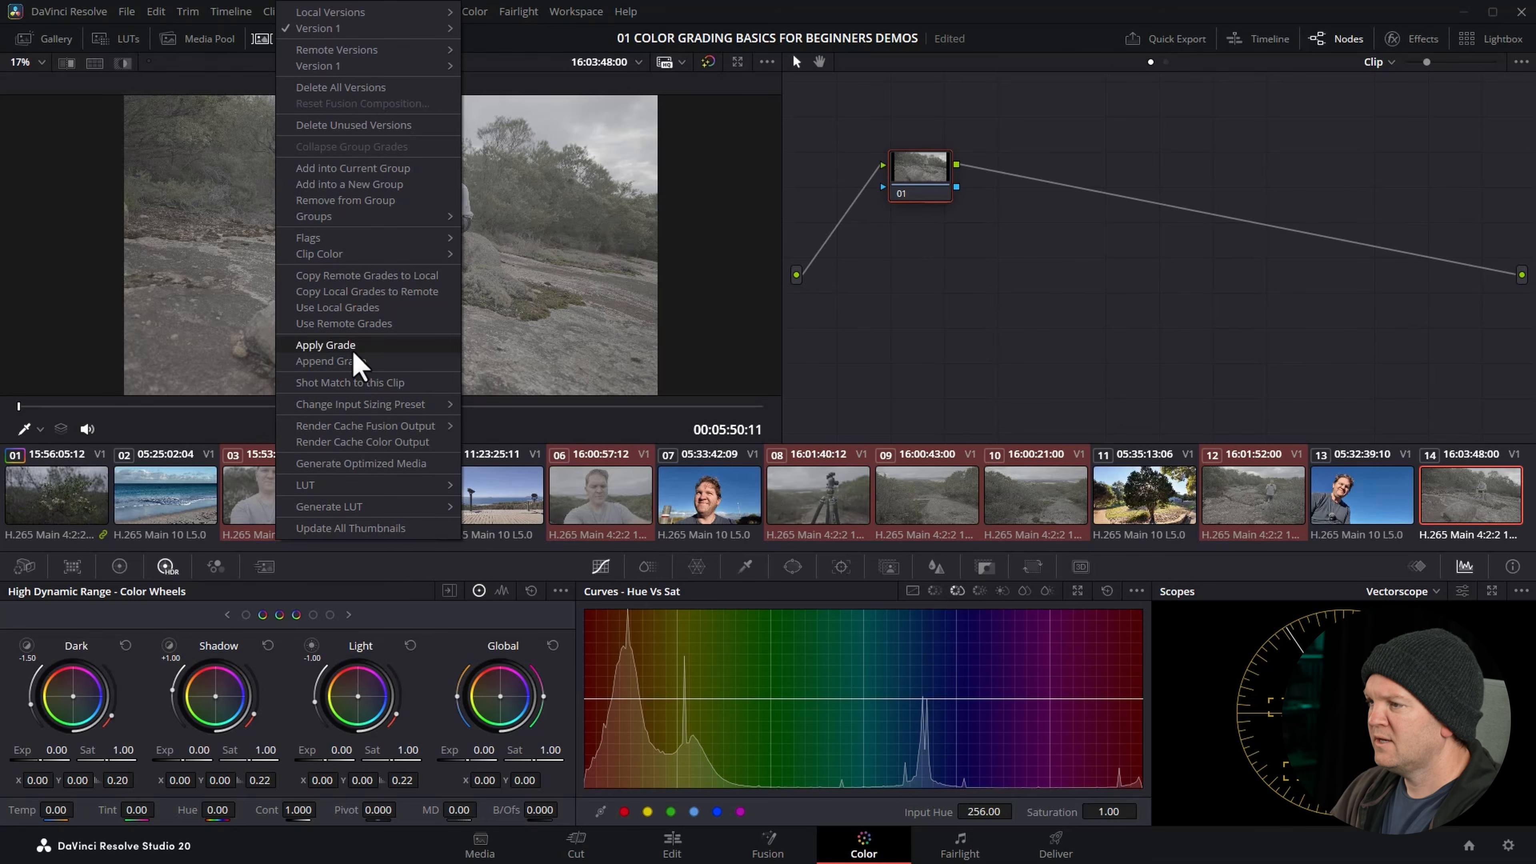
pyautogui.moveTo(390, 220)
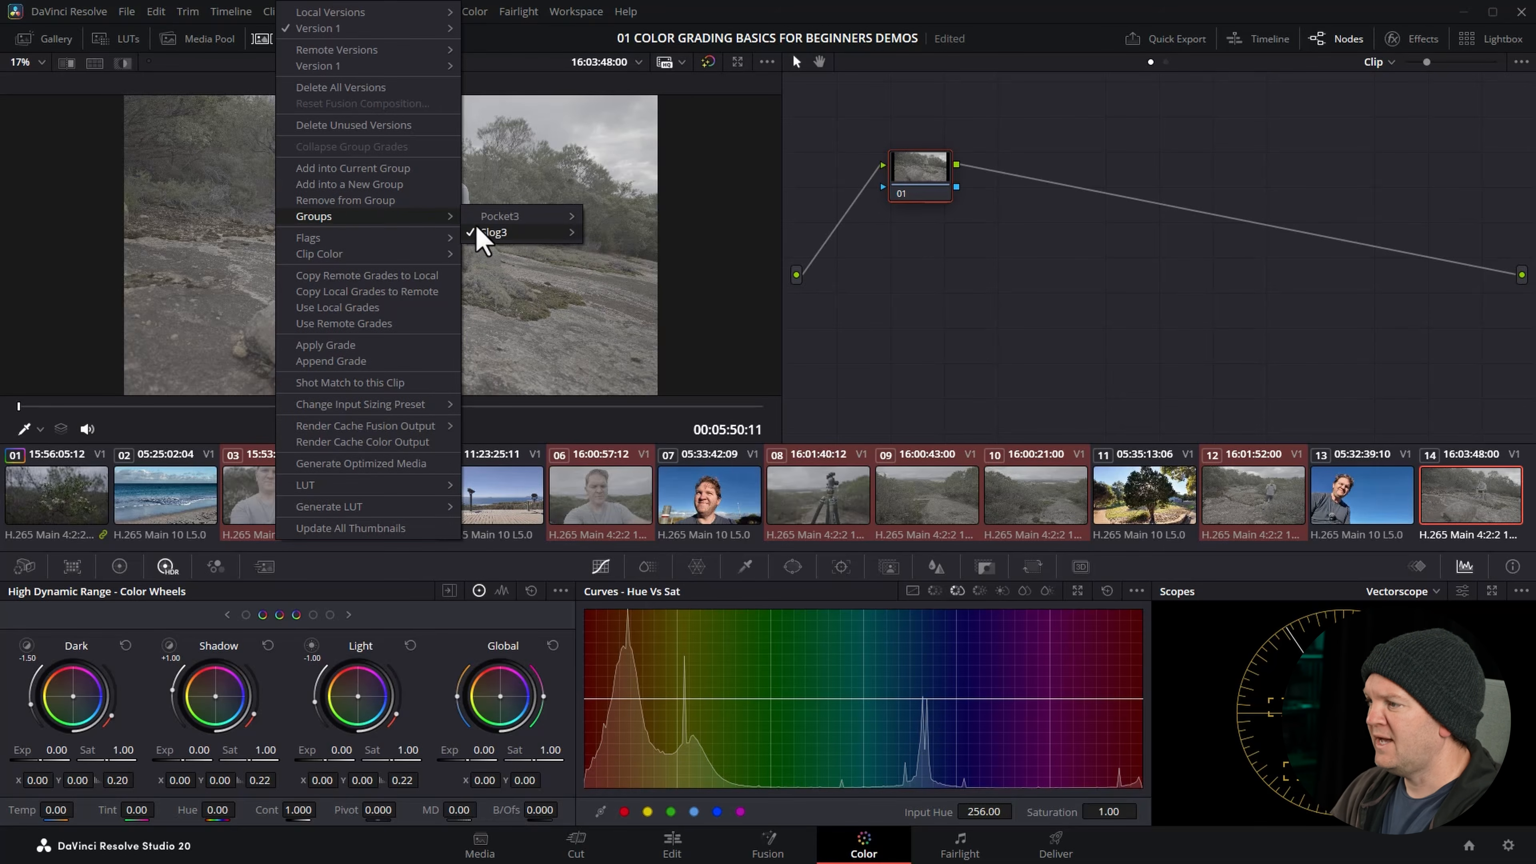
pyautogui.moveTo(490, 231)
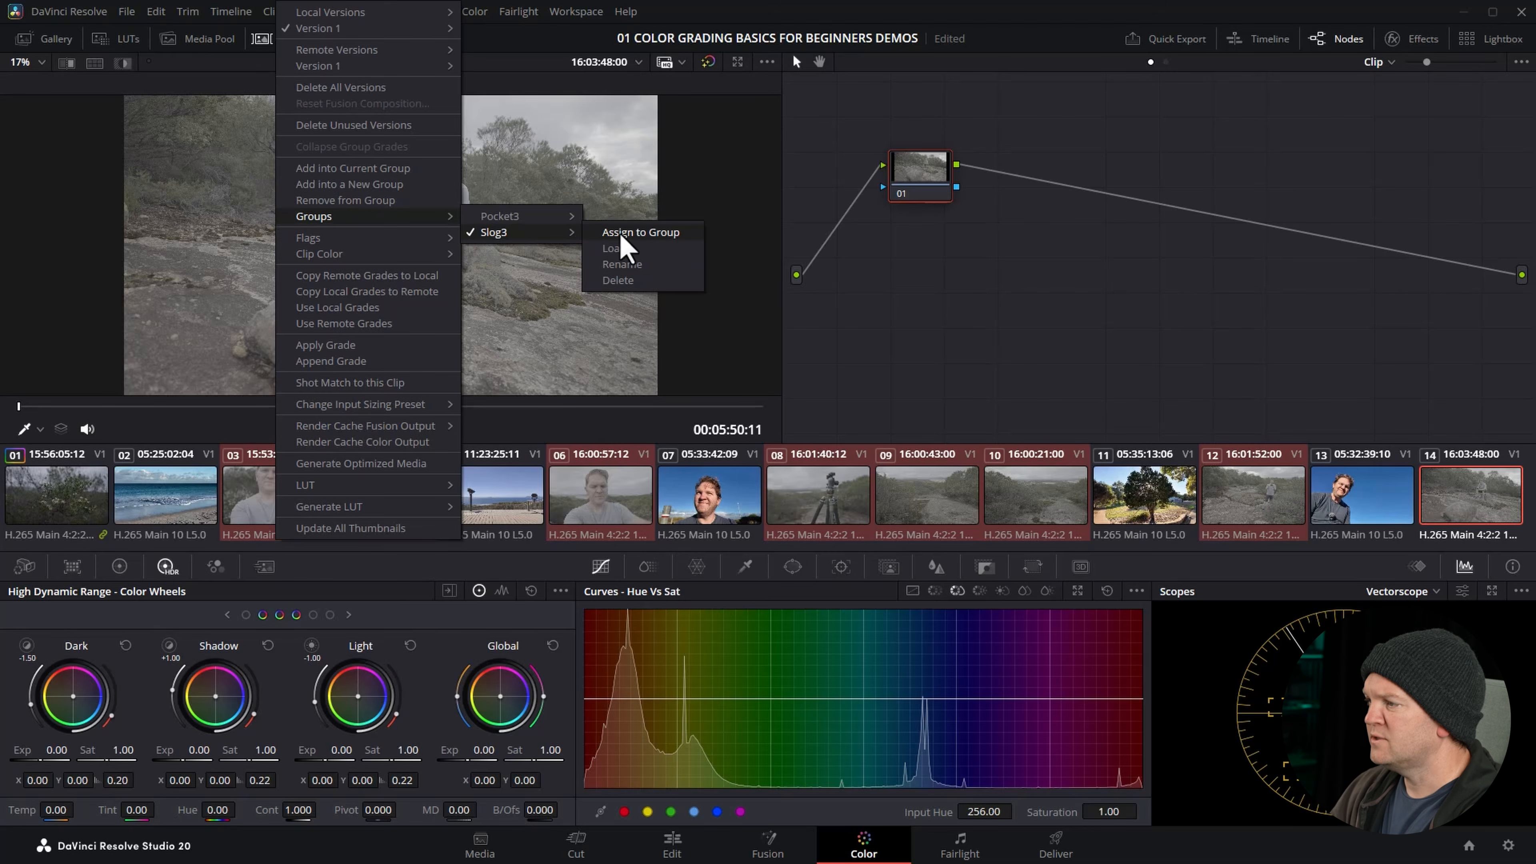
pyautogui.click(682, 235)
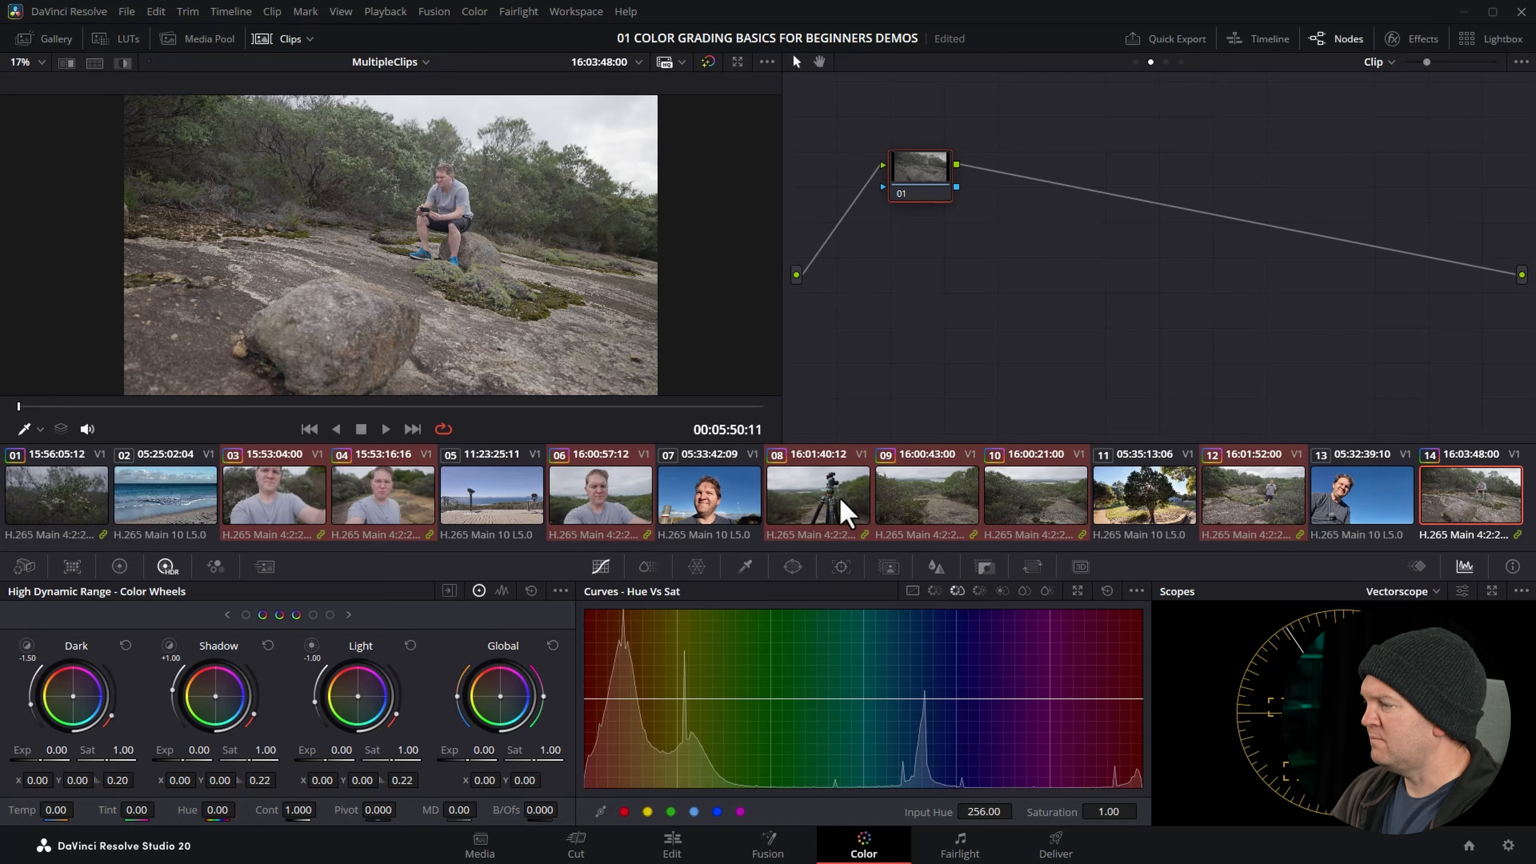
# - Check the image of the newly grouped clips 08, 09, 10 and 12
pyautogui.click(847, 511)
pyautogui.click(938, 517)
pyautogui.click(1025, 514)
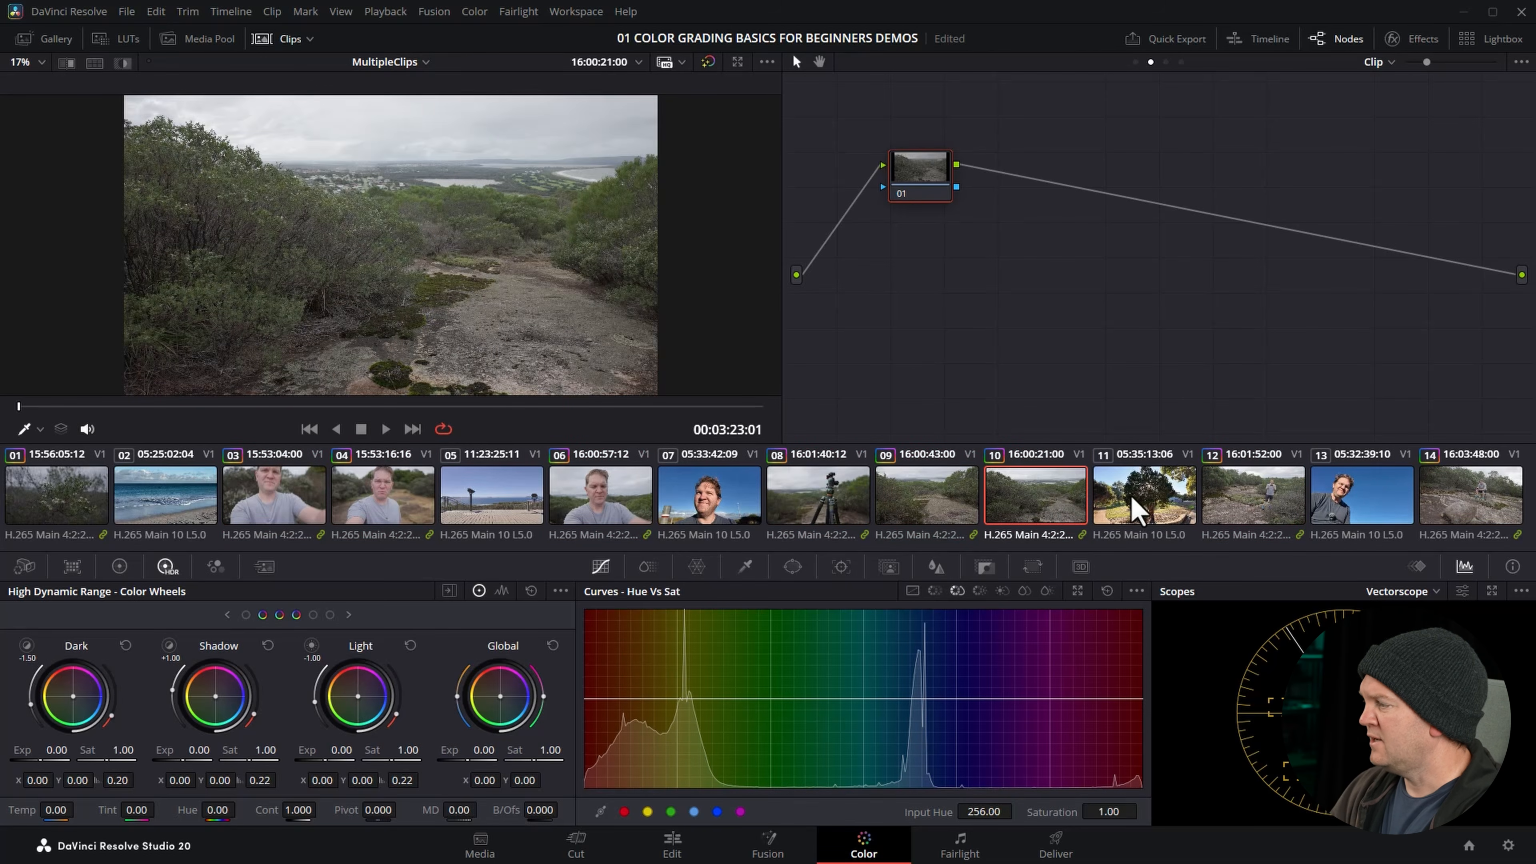
pyautogui.click(1255, 504)
pyautogui.click(849, 505)
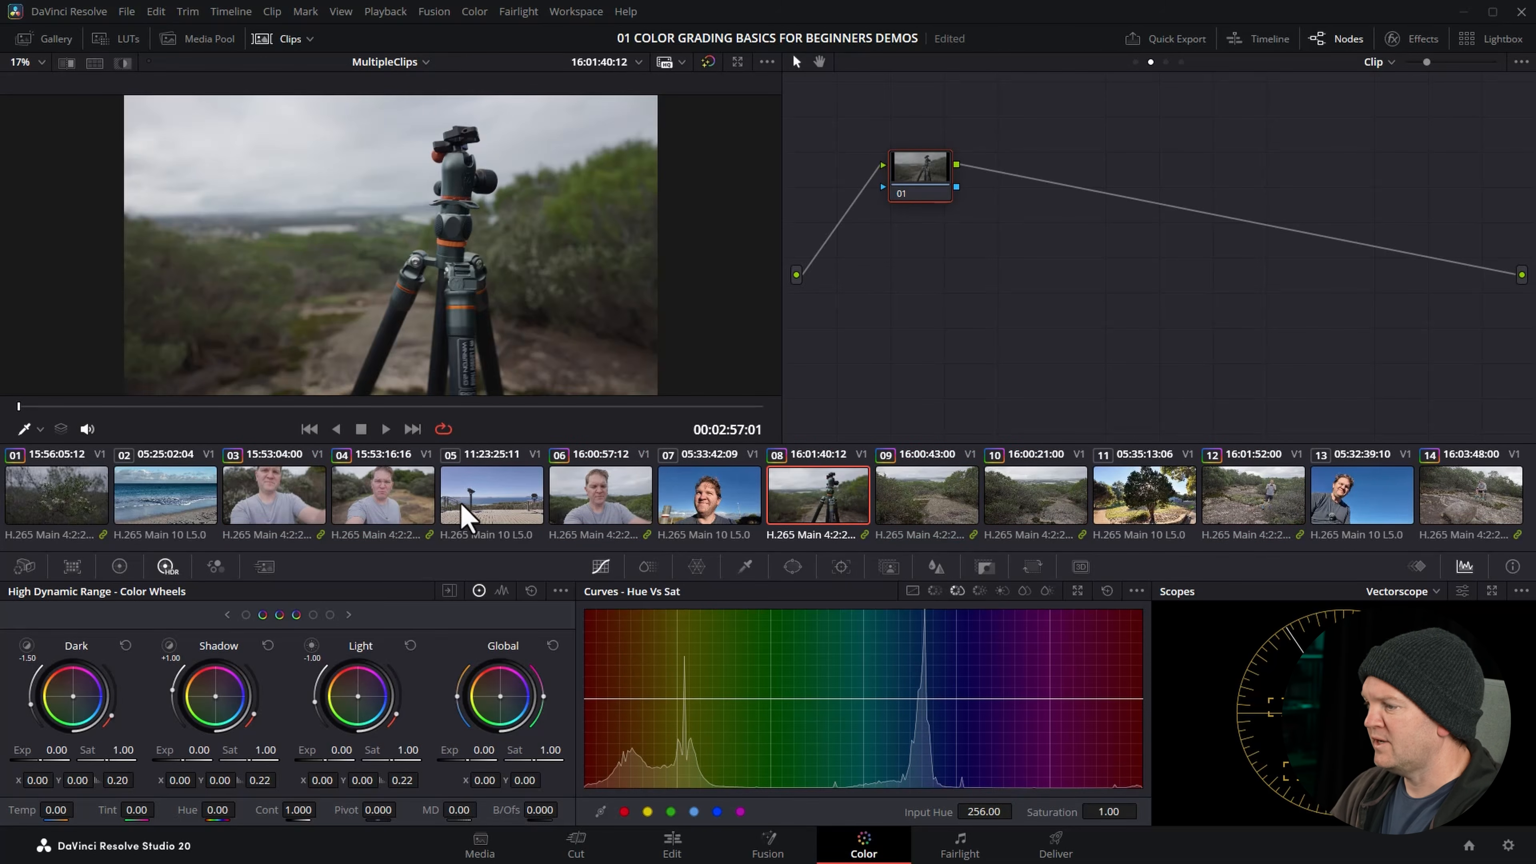
# - In clip 03's Group Pre-Clip graph, add a serial node after node 01 and set its Global exposure to -0.50
pyautogui.click(285, 508)
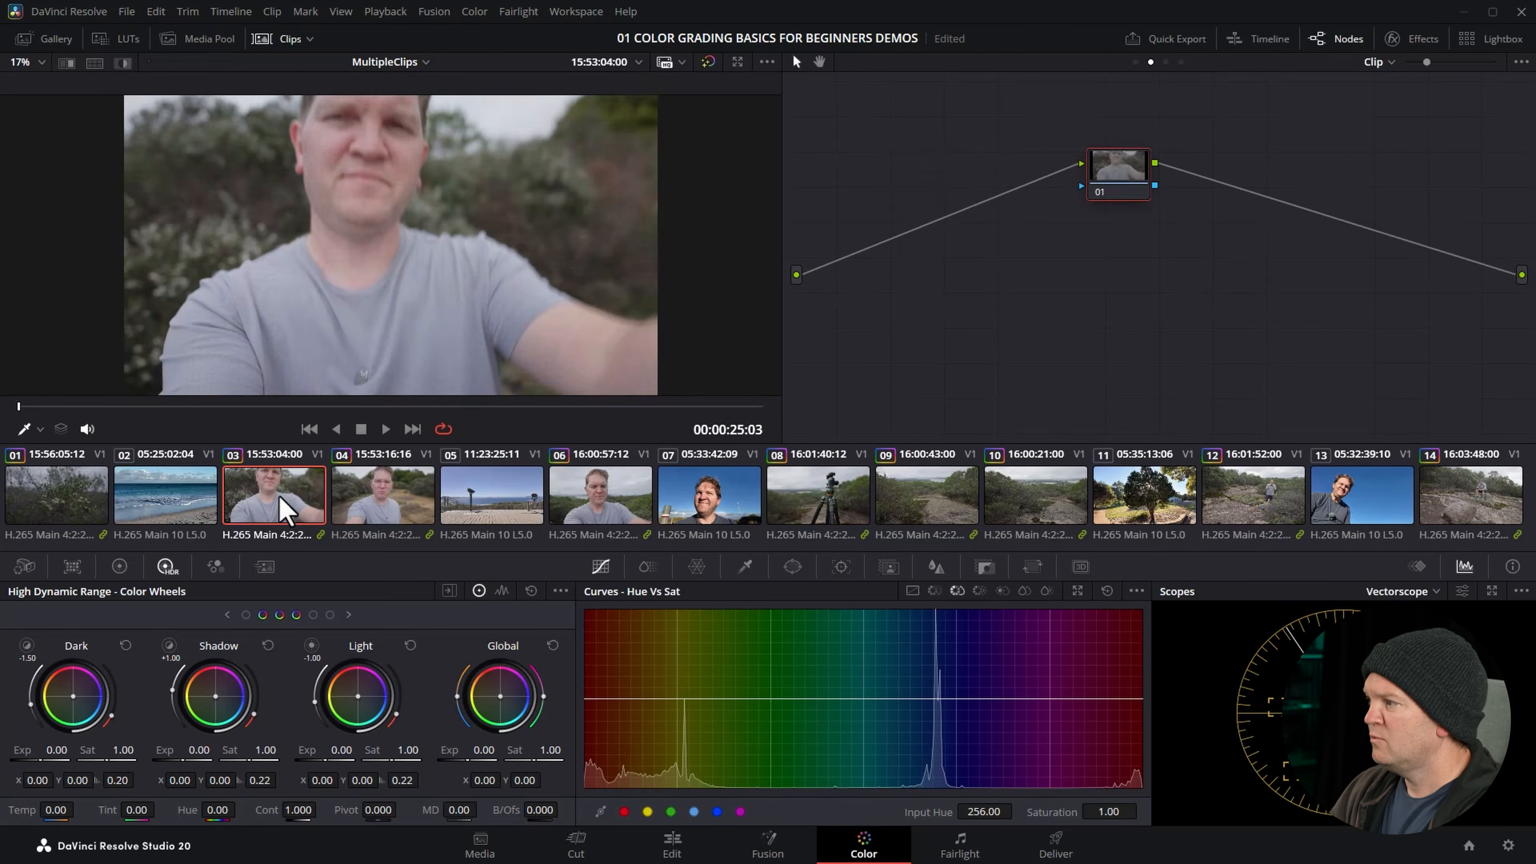
pyautogui.click(1136, 61)
pyautogui.click(1165, 62)
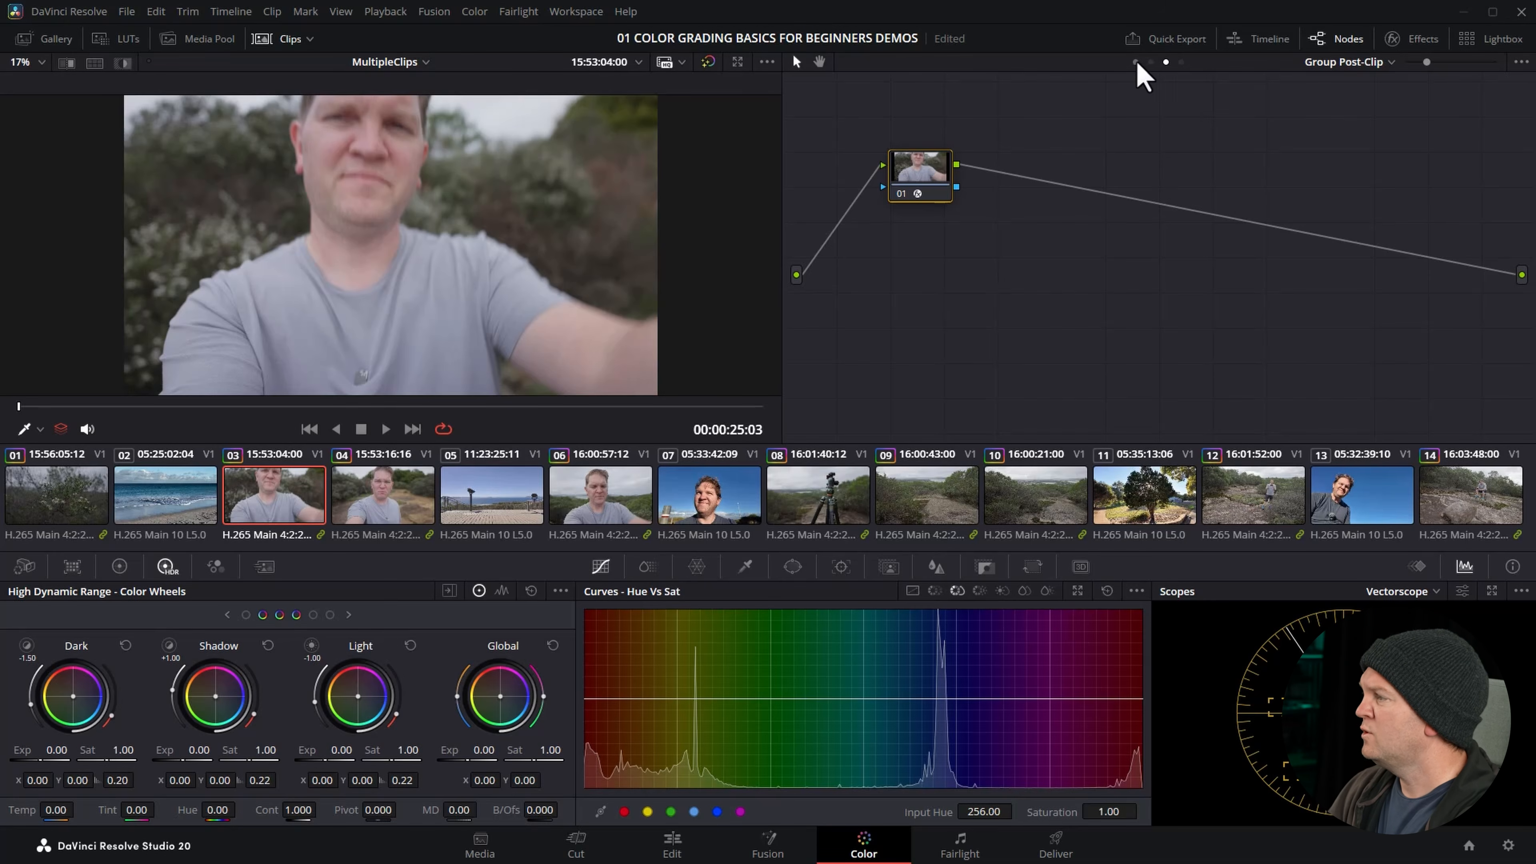
pyautogui.moveTo(894, 125); pyautogui.dragTo(905, 125)
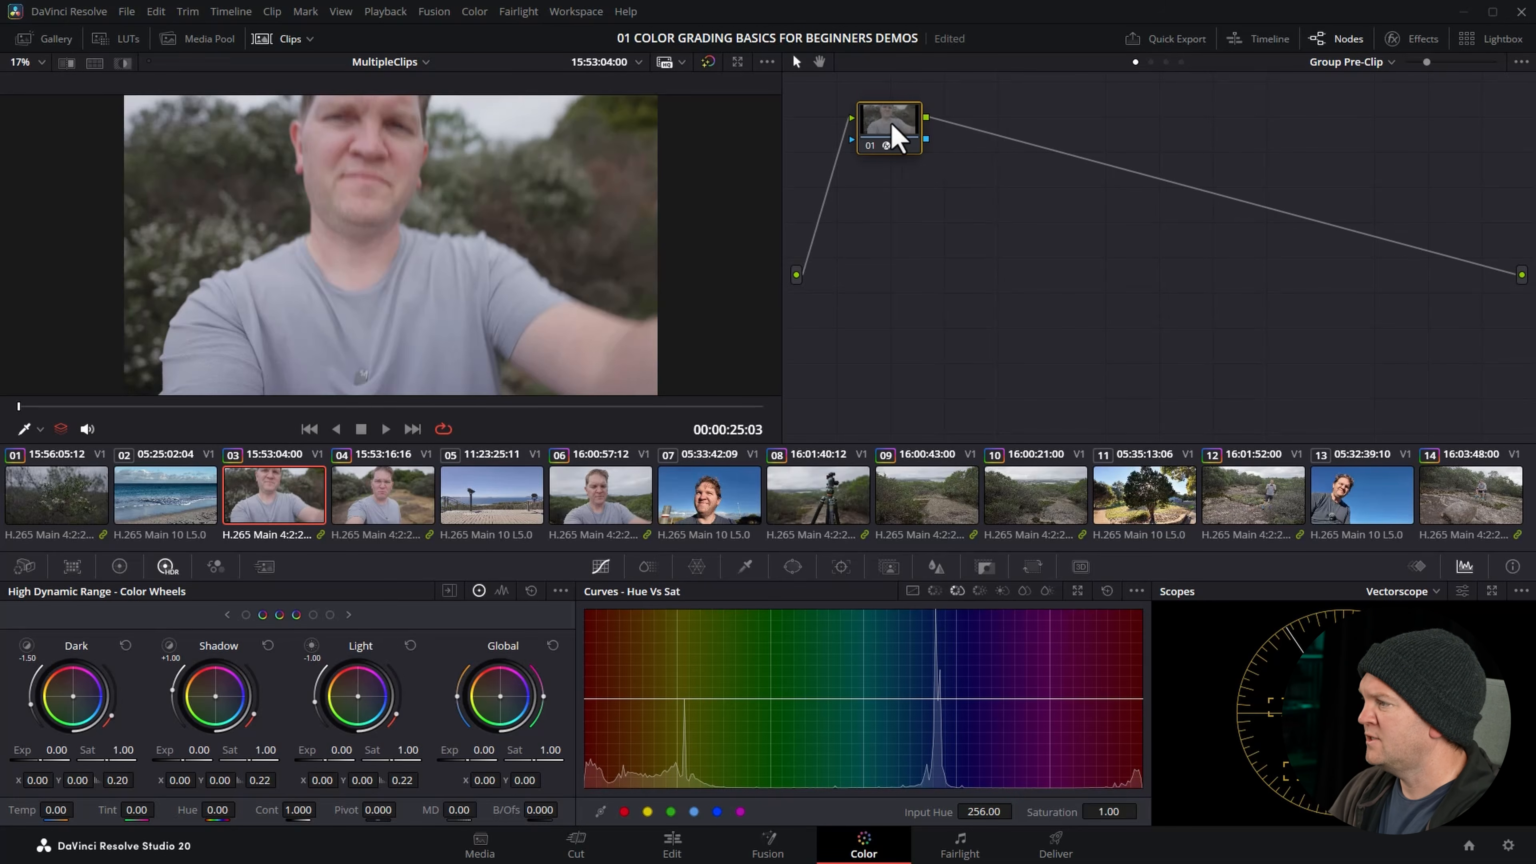
pyautogui.rightClick(887, 136)
pyautogui.moveTo(983, 214)
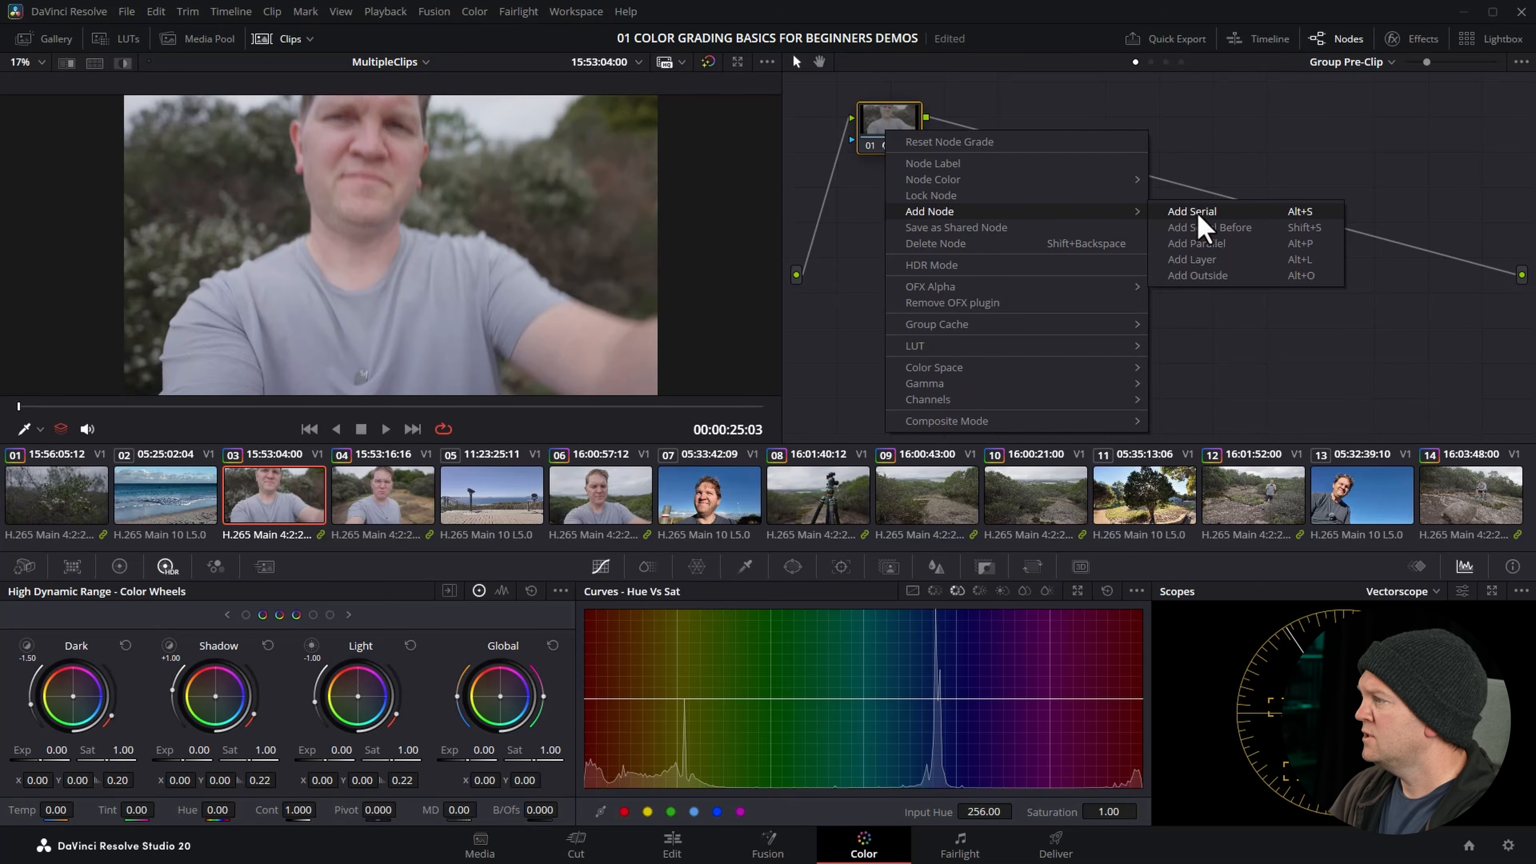
pyautogui.click(1203, 227)
pyautogui.moveTo(1002, 132); pyautogui.dragTo(963, 303)
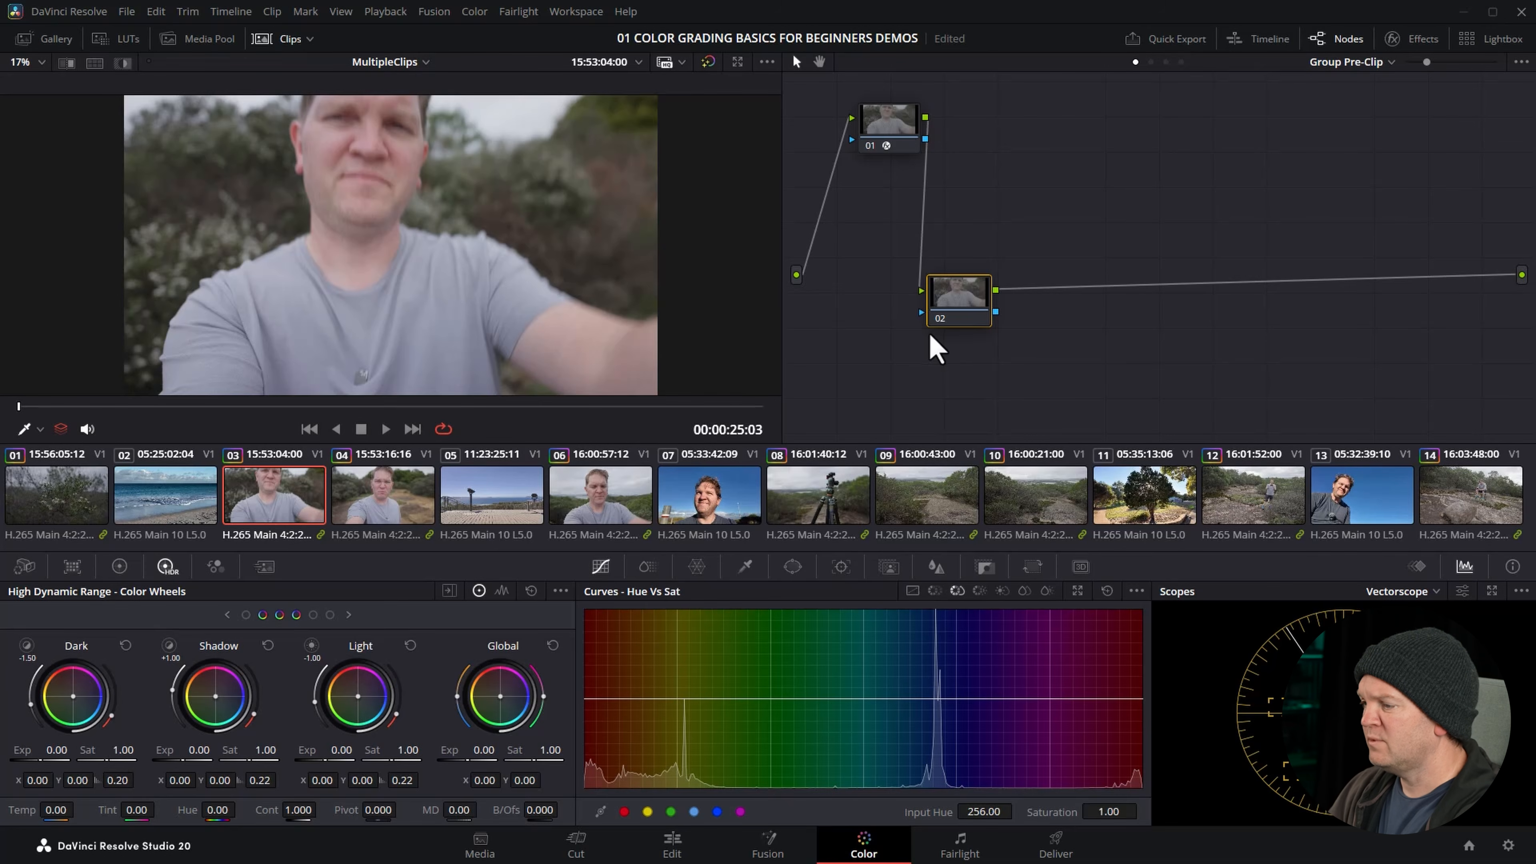
pyautogui.moveTo(467, 762); pyautogui.dragTo(431, 762)
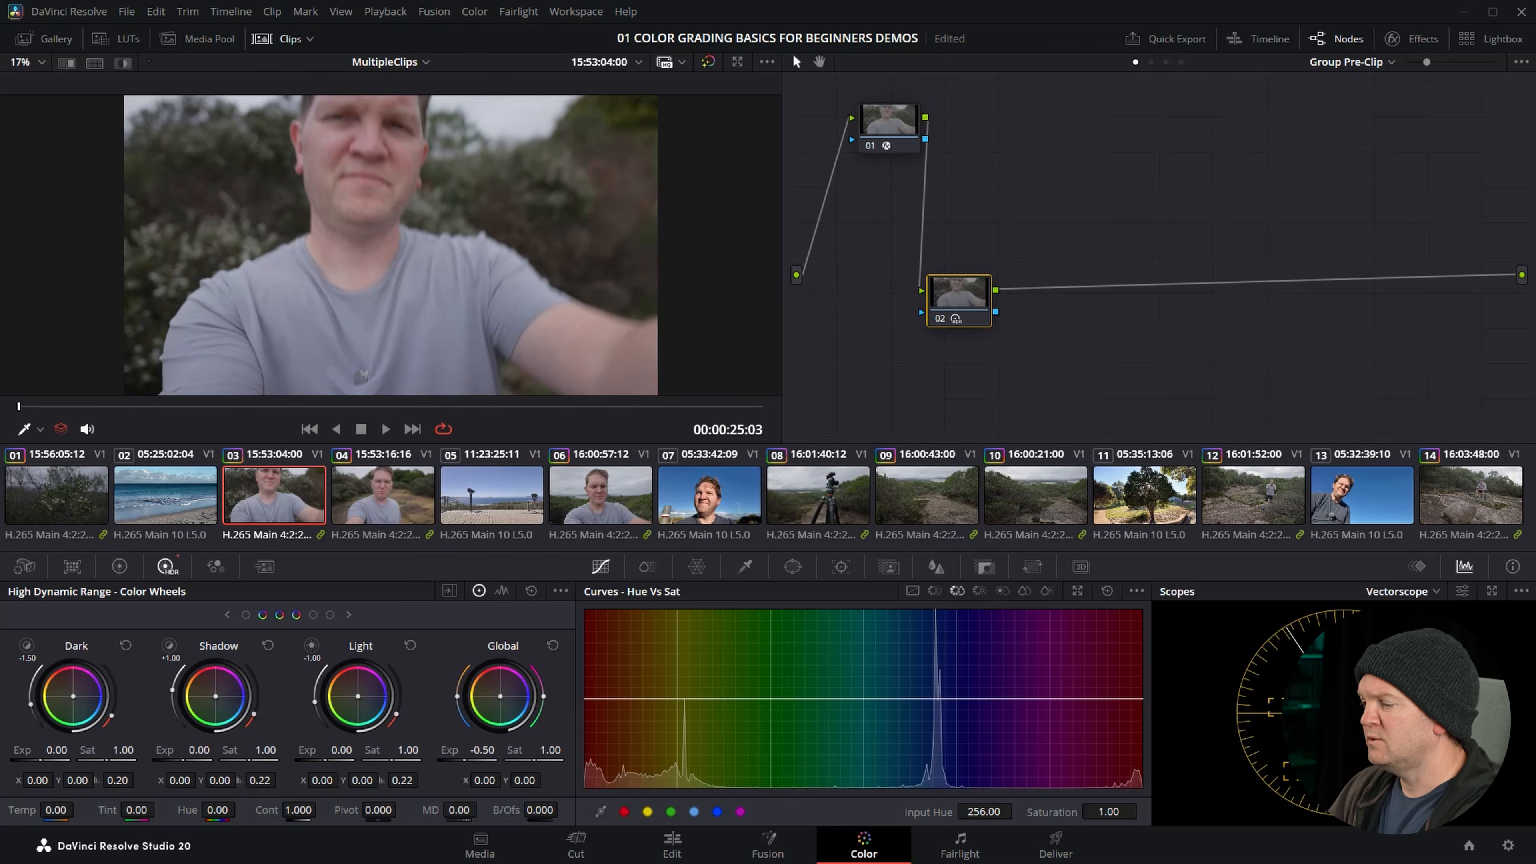
# - Add a serial node after node 02 and push its Global color balance towards magenta, at X 0.14 and Y 0.16
pyautogui.rightClick(971, 299)
pyautogui.moveTo(1073, 374)
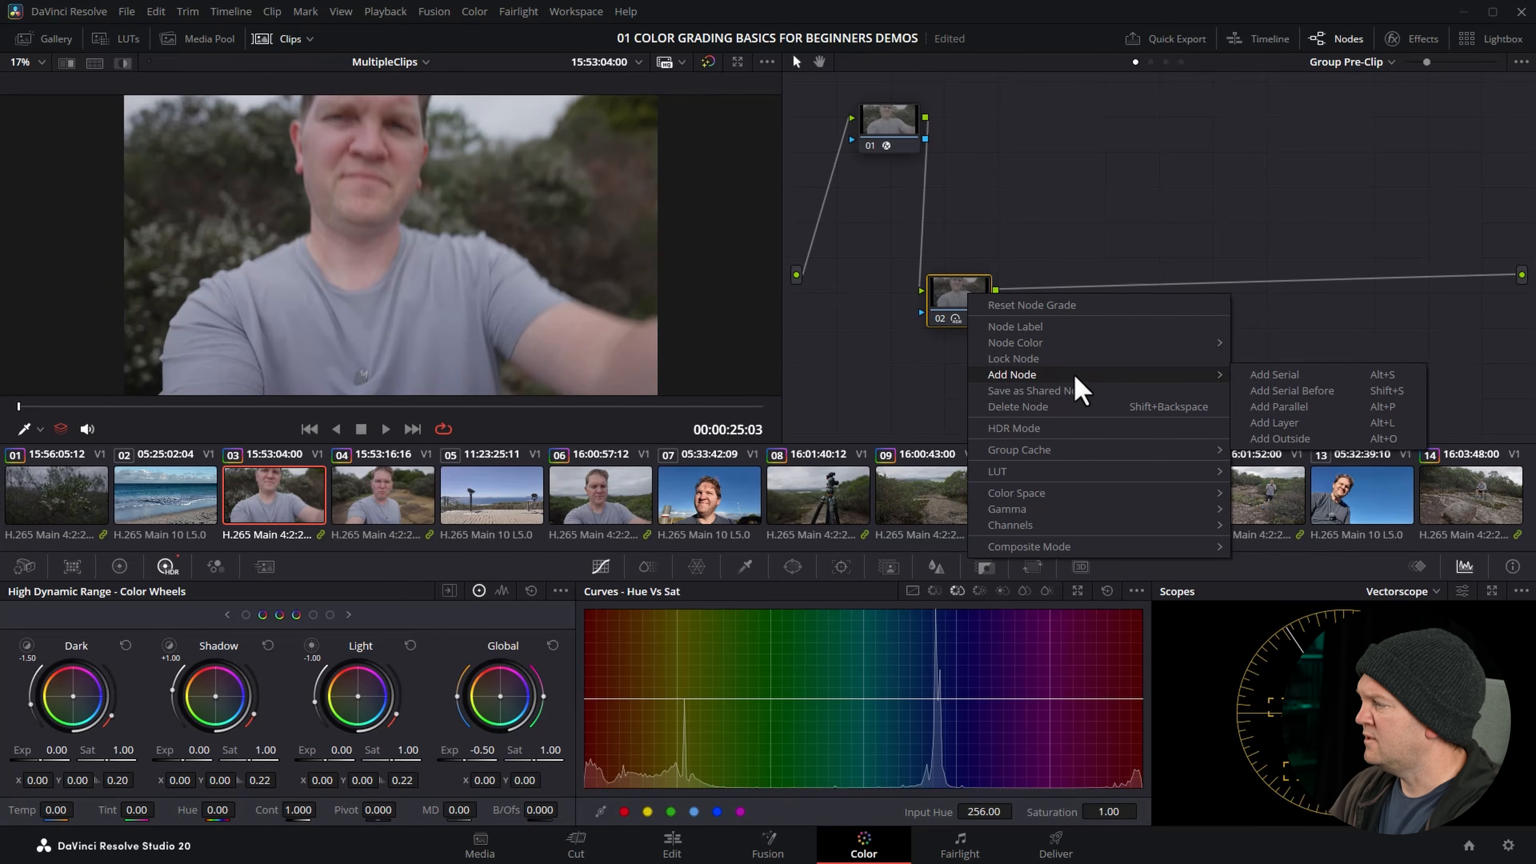
pyautogui.click(1286, 374)
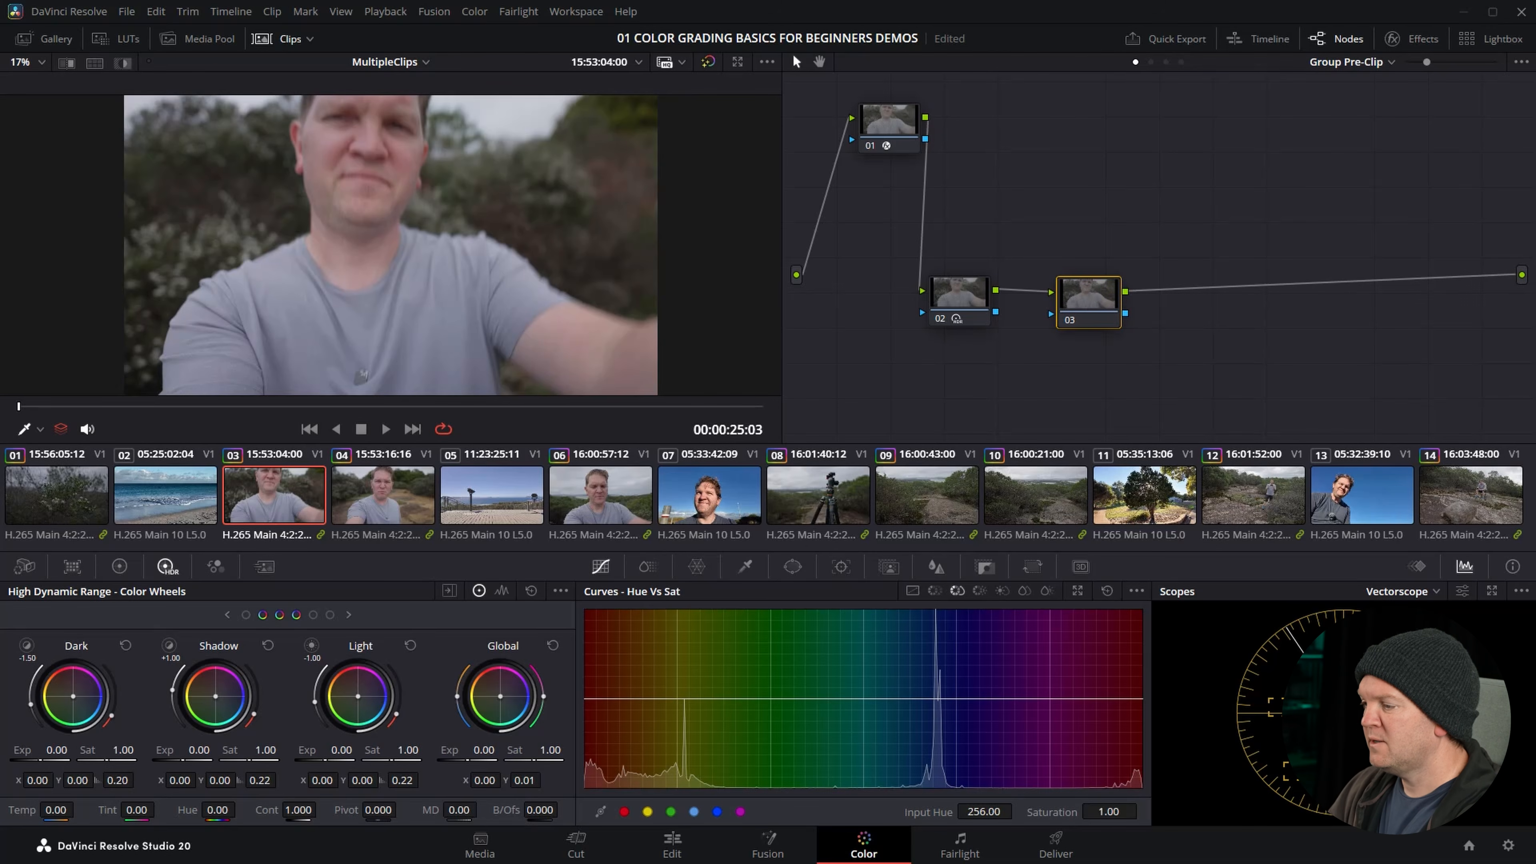
pyautogui.moveTo(502, 691); pyautogui.dragTo(509, 687)
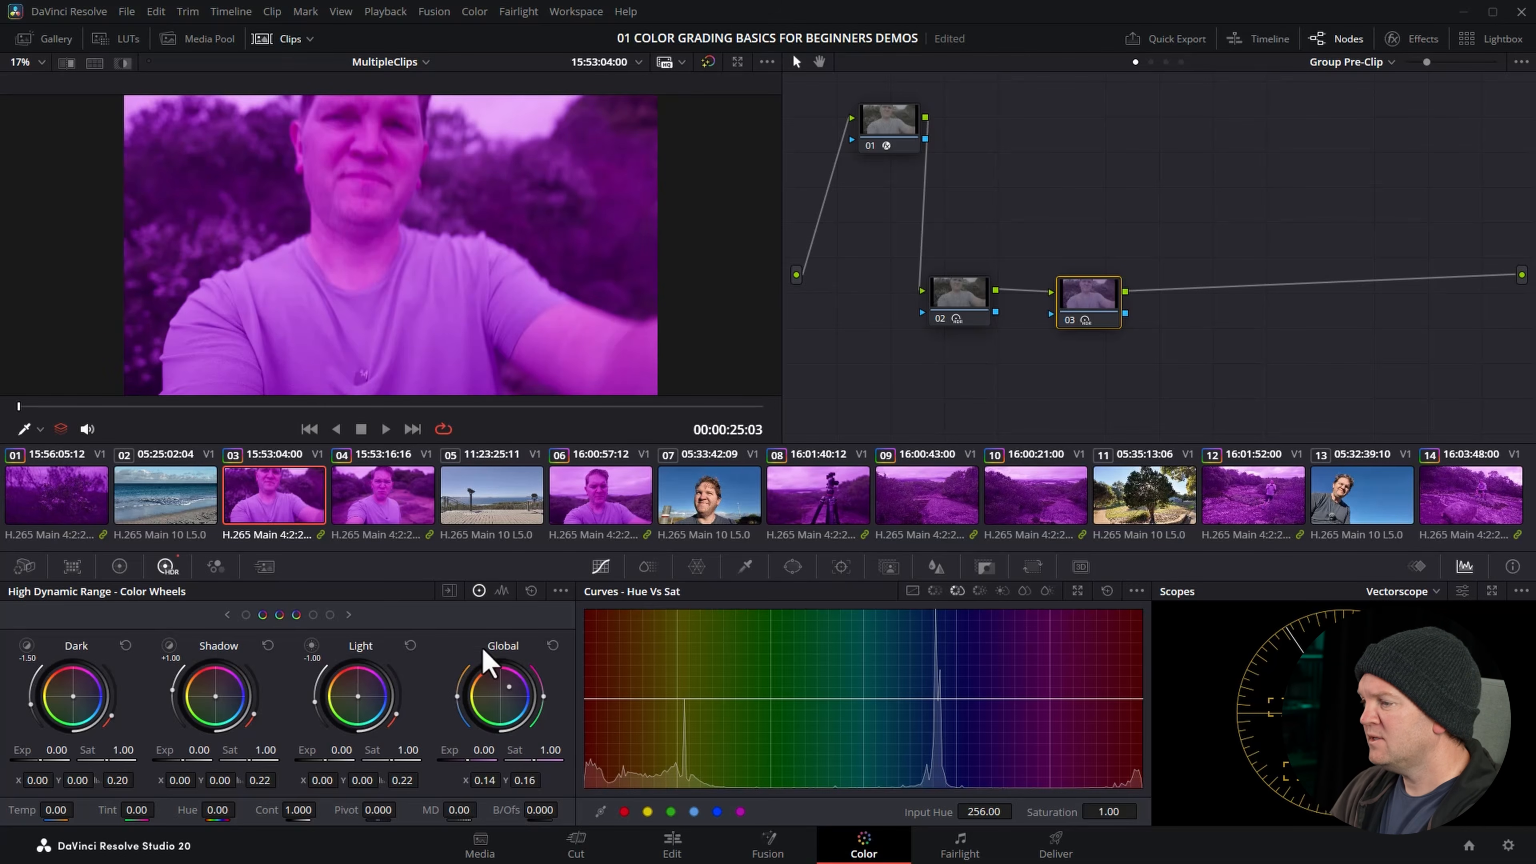
# - Check the magenta group grade on clips 04, 06, 09 and 03
pyautogui.click(396, 499)
pyautogui.click(641, 502)
pyautogui.click(931, 507)
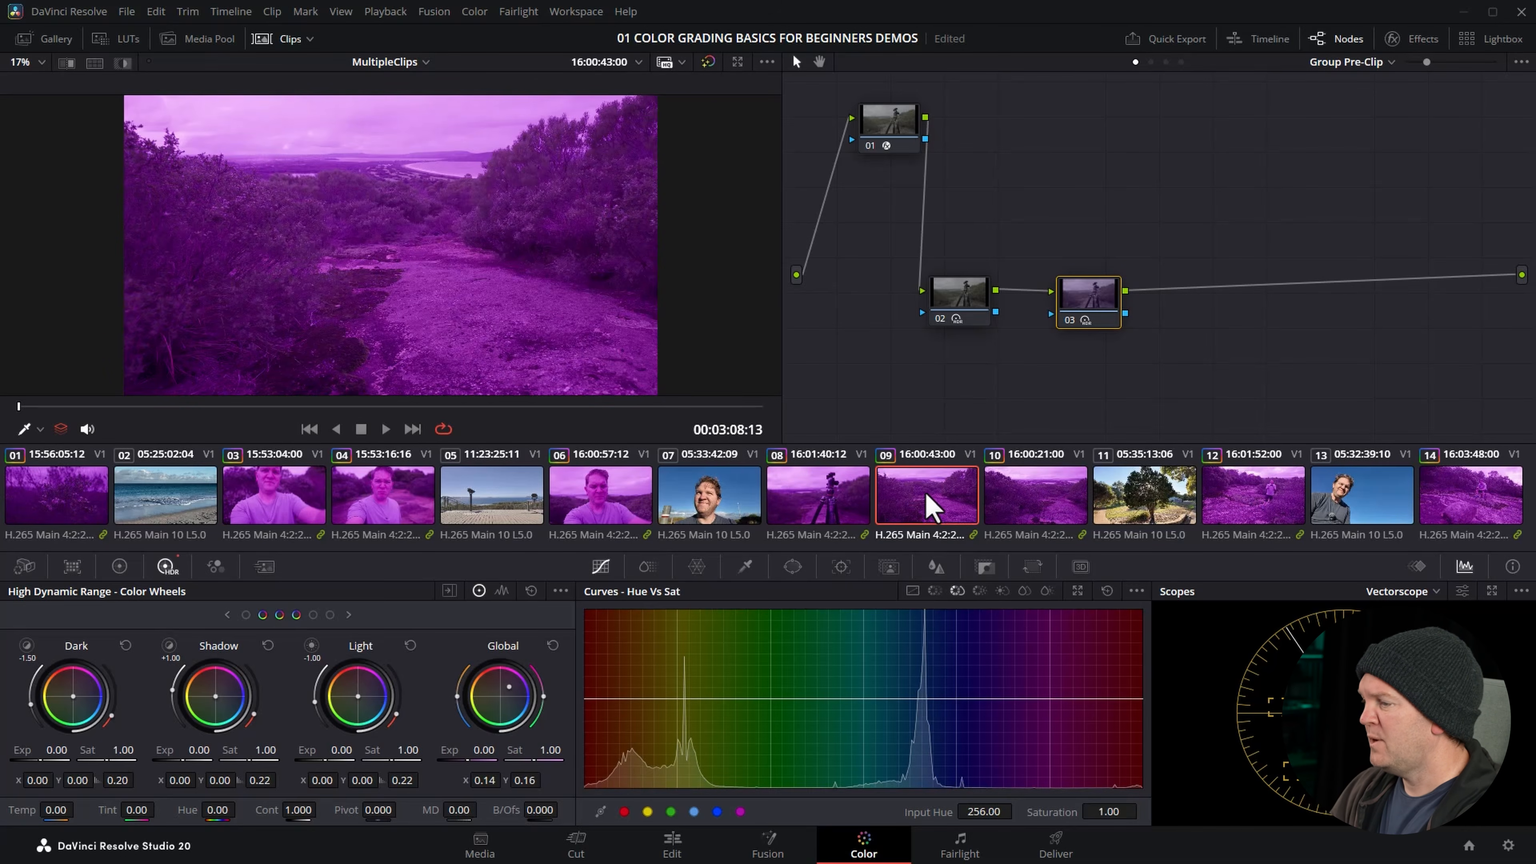
pyautogui.click(269, 508)
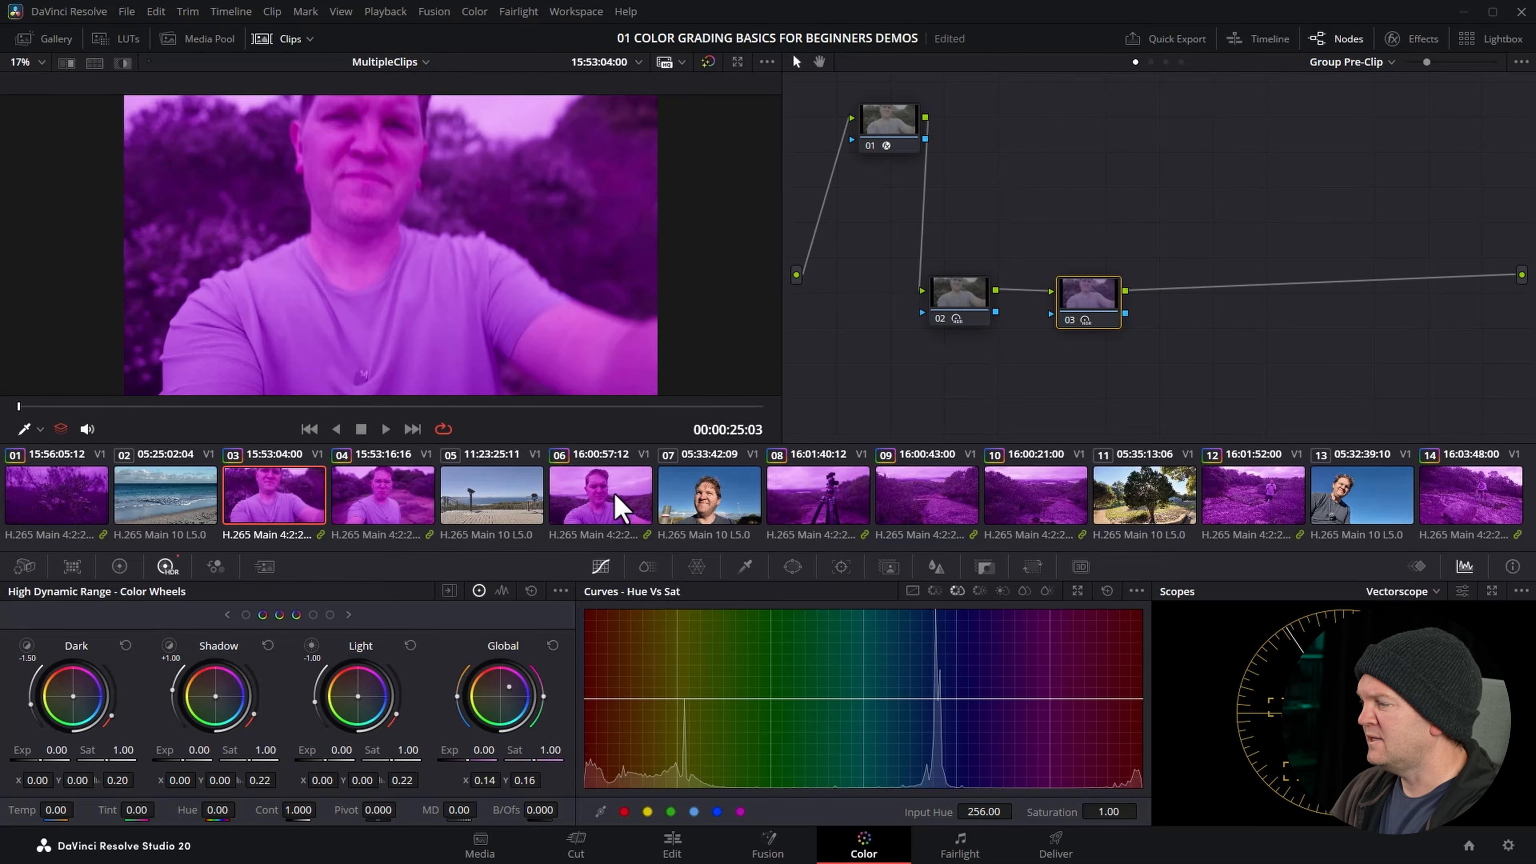
# - On clip 08's Clip-level node, set the Global color balance to X -0.11 and Y -0.13 and the exposure to 1.98
pyautogui.click(818, 507)
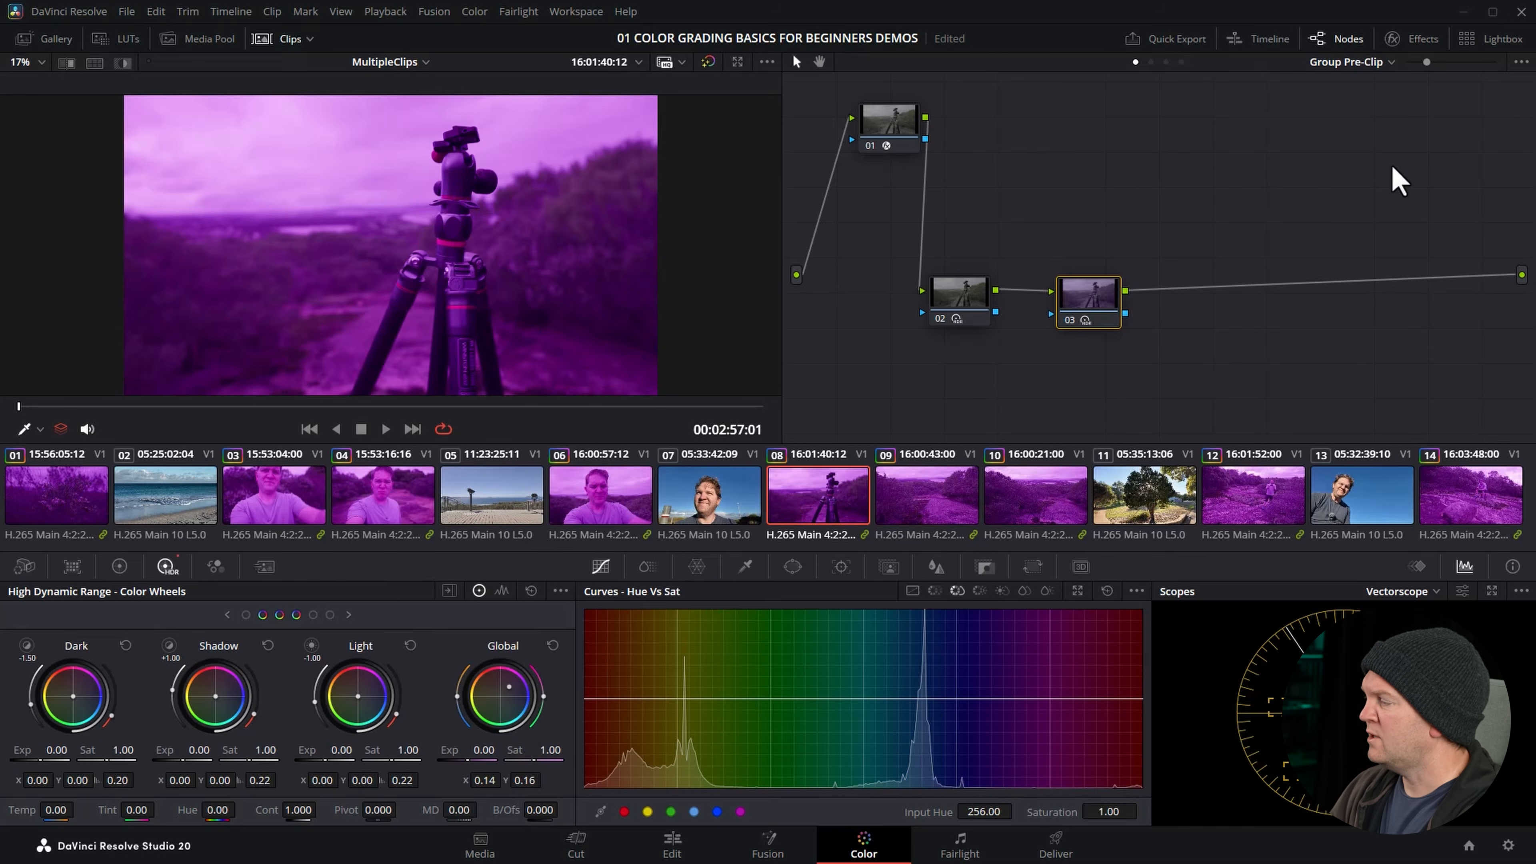
pyautogui.click(1151, 62)
pyautogui.click(1389, 63)
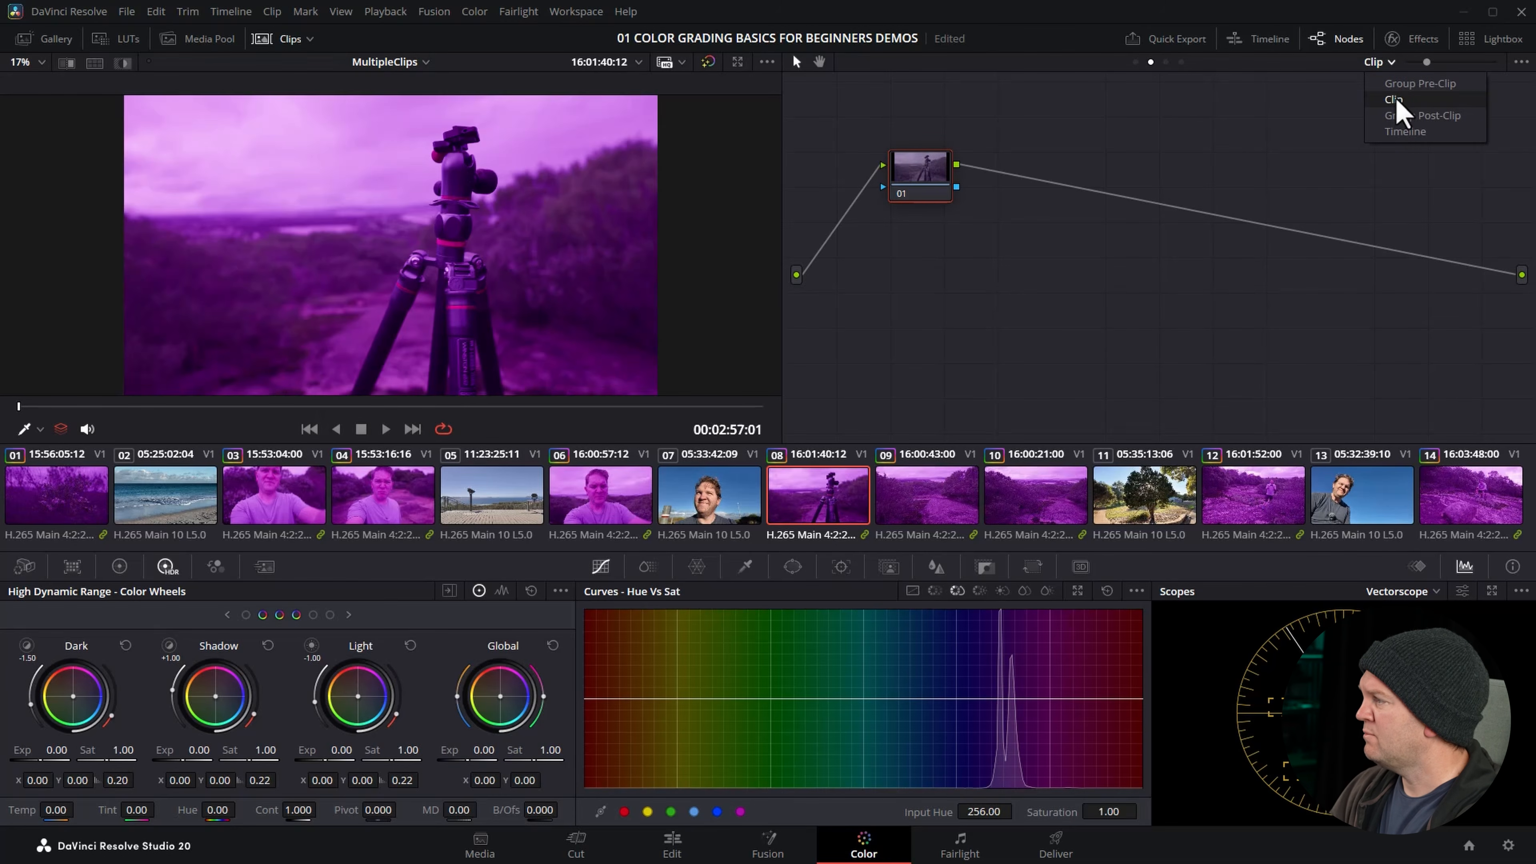
pyautogui.moveTo(933, 189); pyautogui.dragTo(1092, 250)
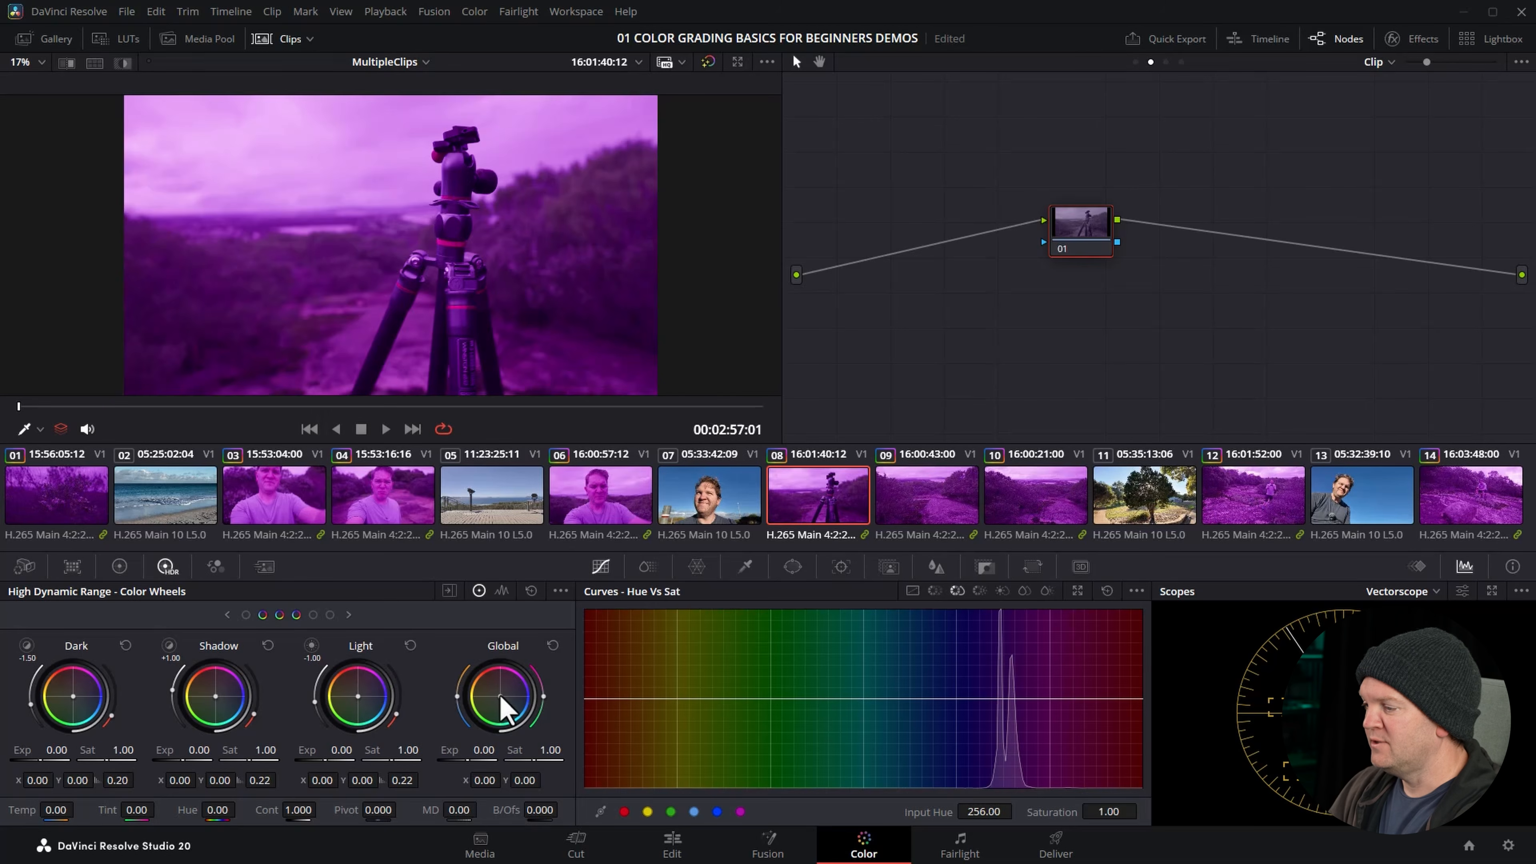
pyautogui.moveTo(500, 696); pyautogui.dragTo(493, 701)
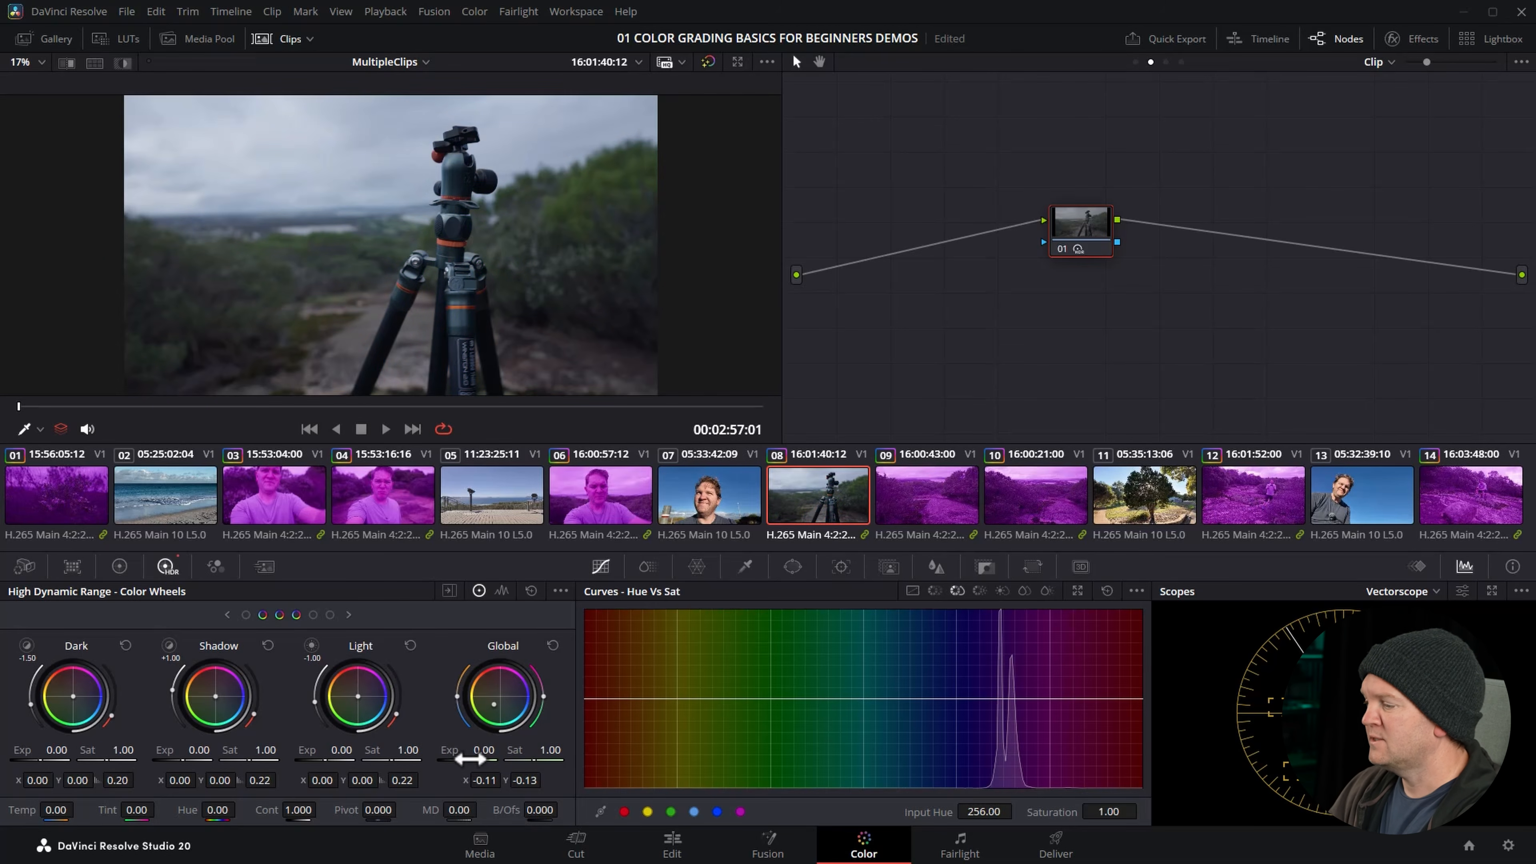
pyautogui.moveTo(484, 750); pyautogui.dragTo(562, 750)
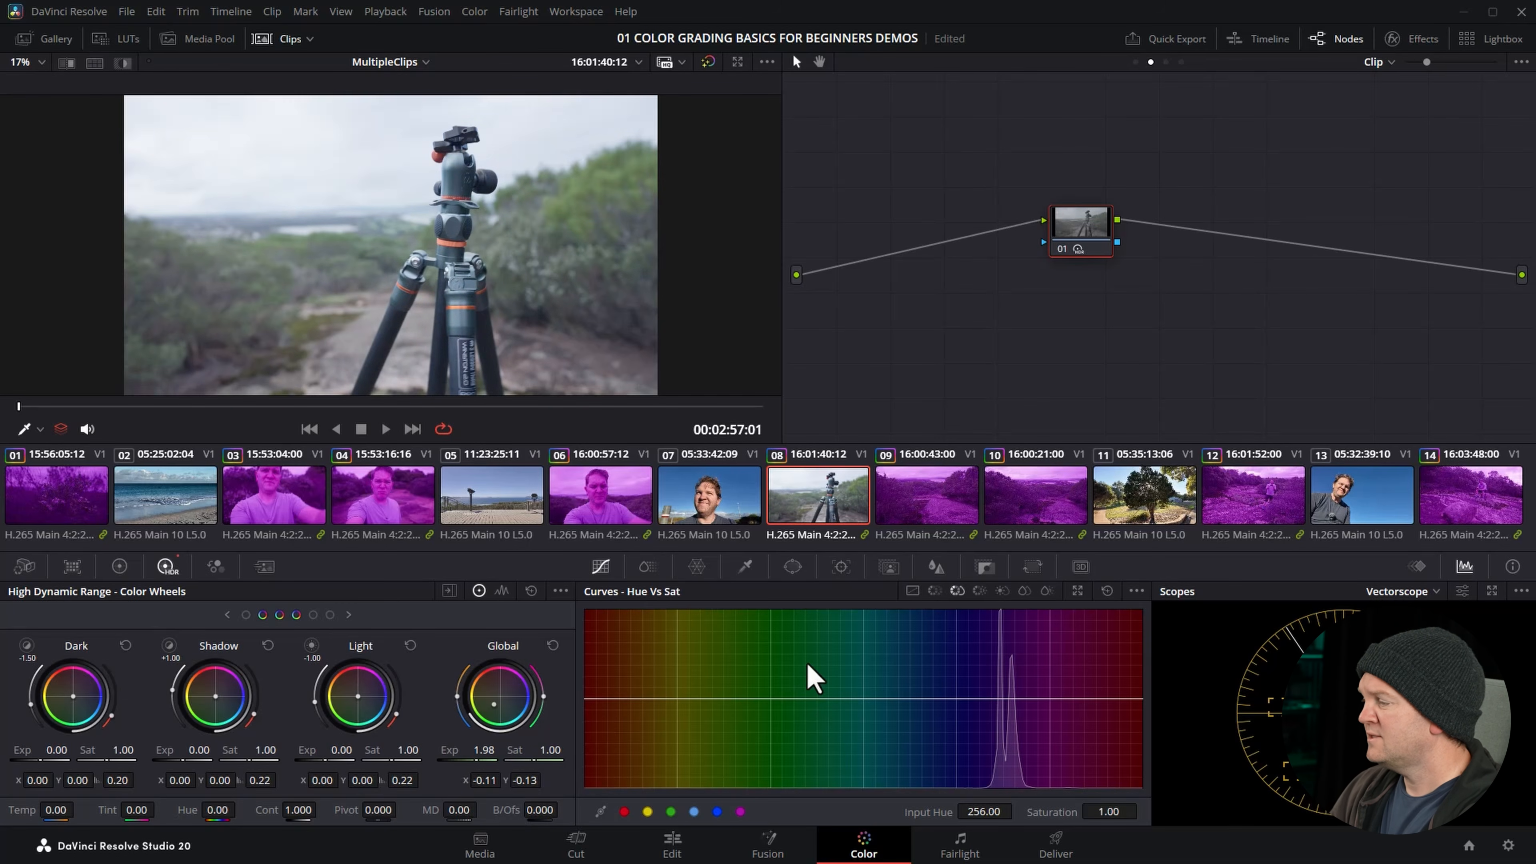
# - Compare clip 08 with clip 09, and review clip 08's Group Pre-Clip, Group Post-Clip and Clip node graphs
pyautogui.click(907, 508)
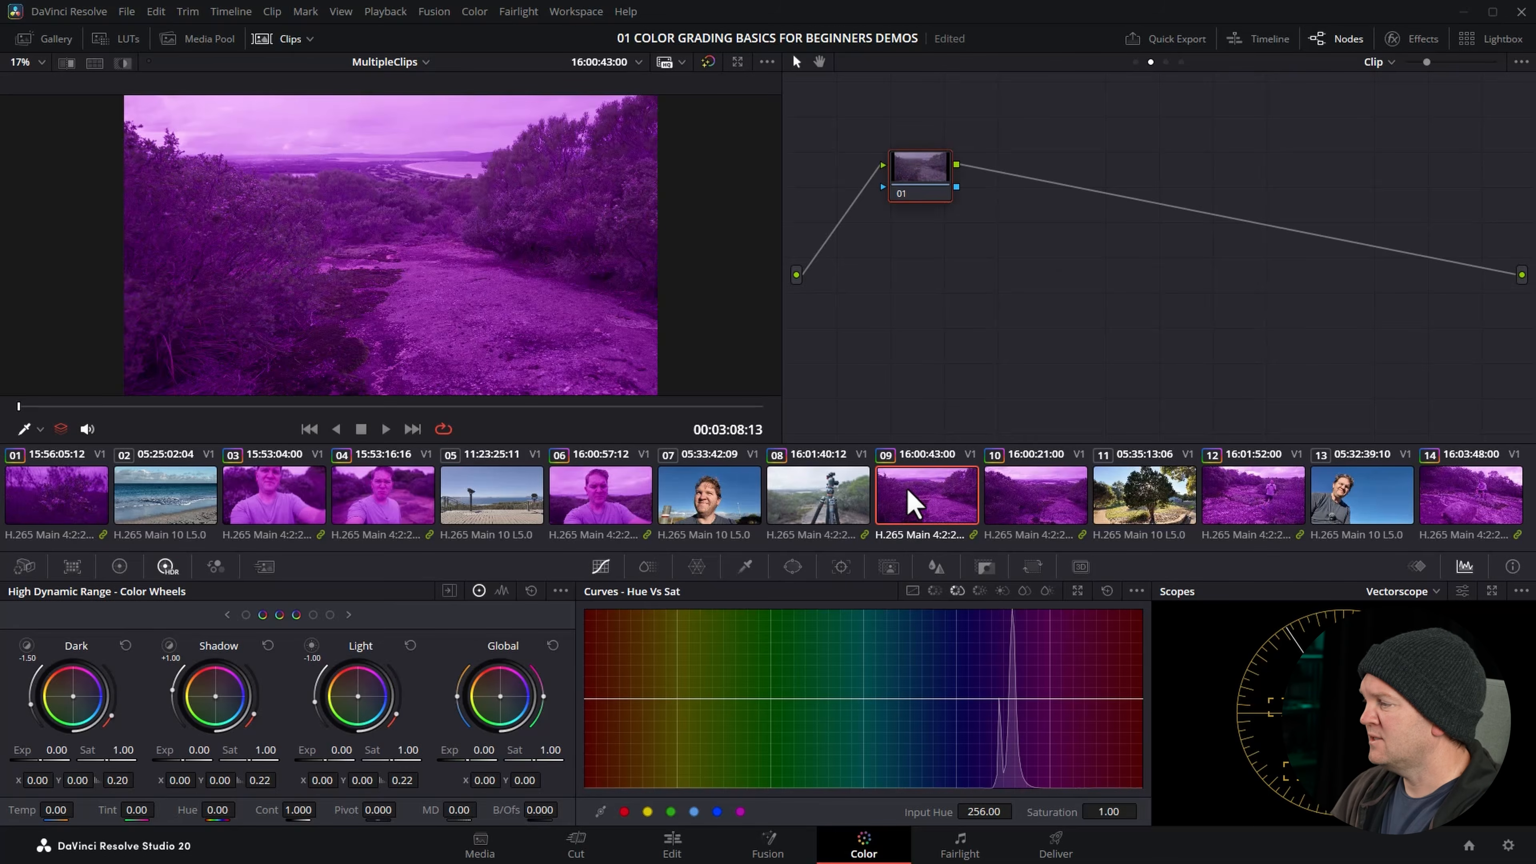
pyautogui.click(832, 503)
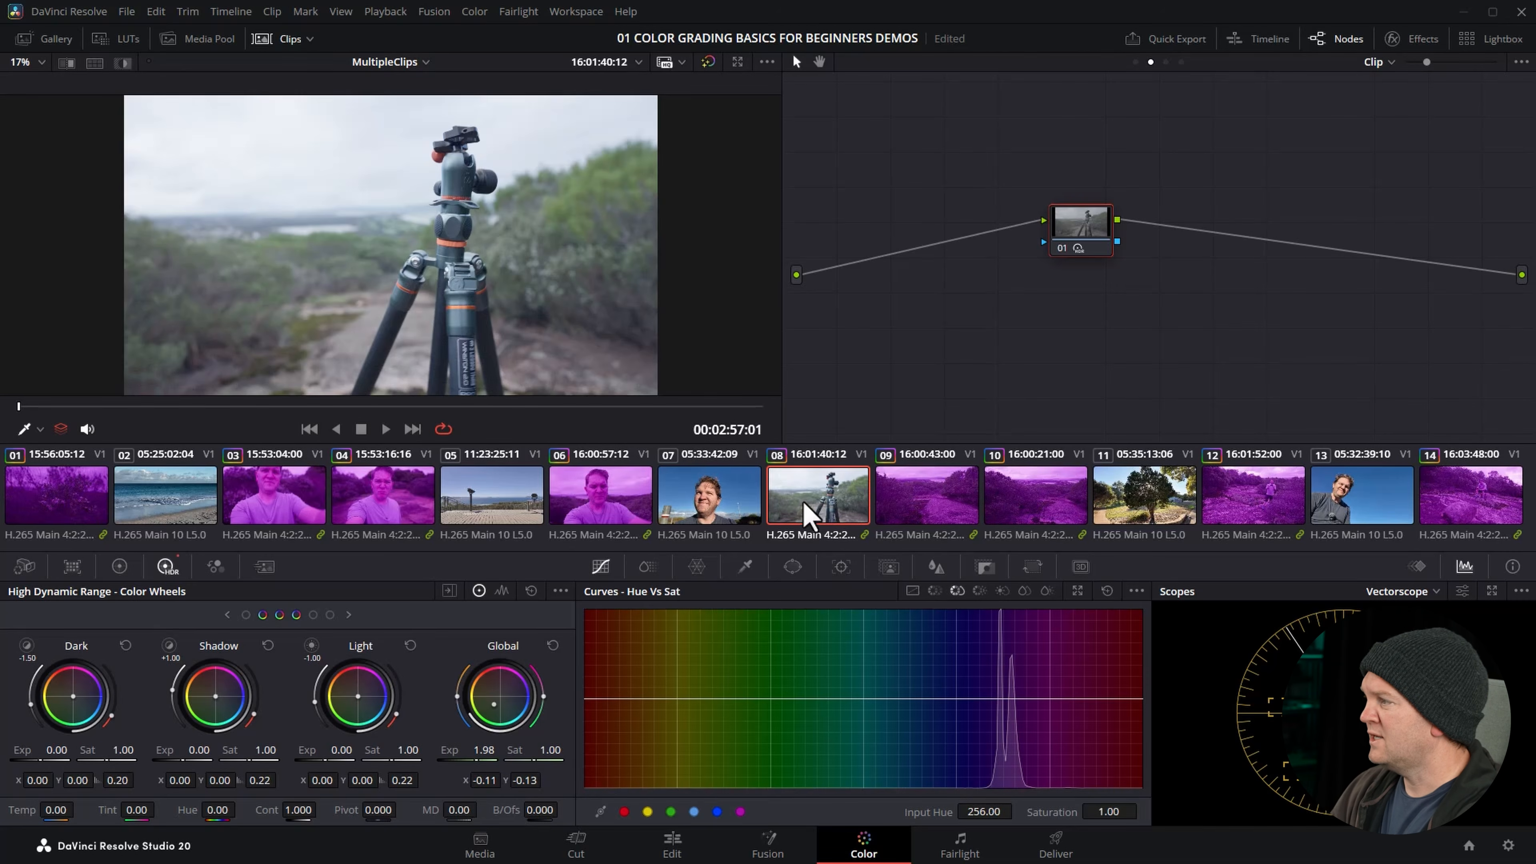
pyautogui.click(1381, 62)
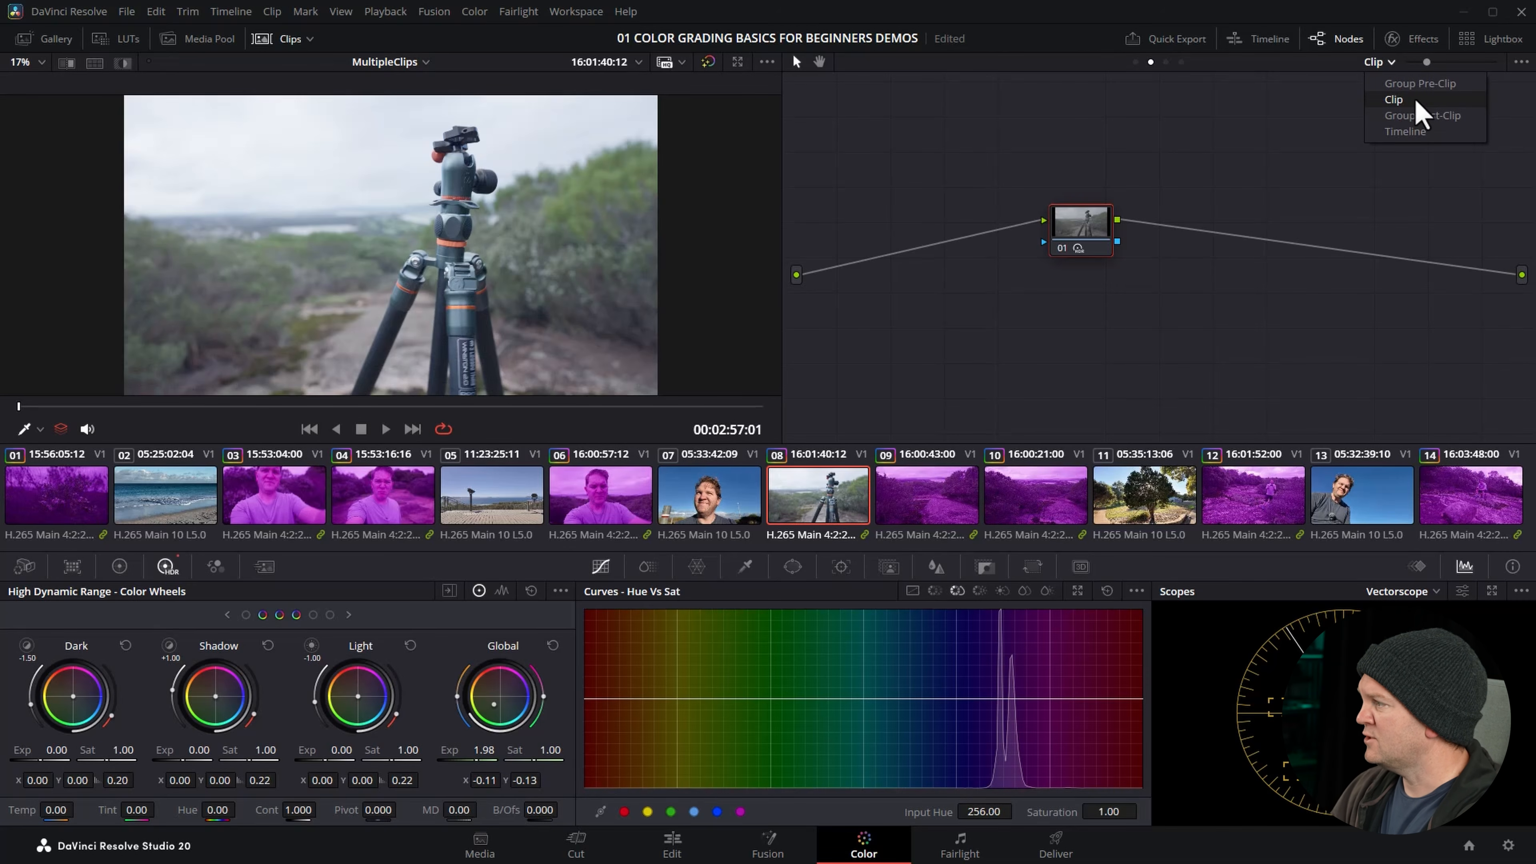
pyautogui.click(1406, 83)
pyautogui.click(1389, 63)
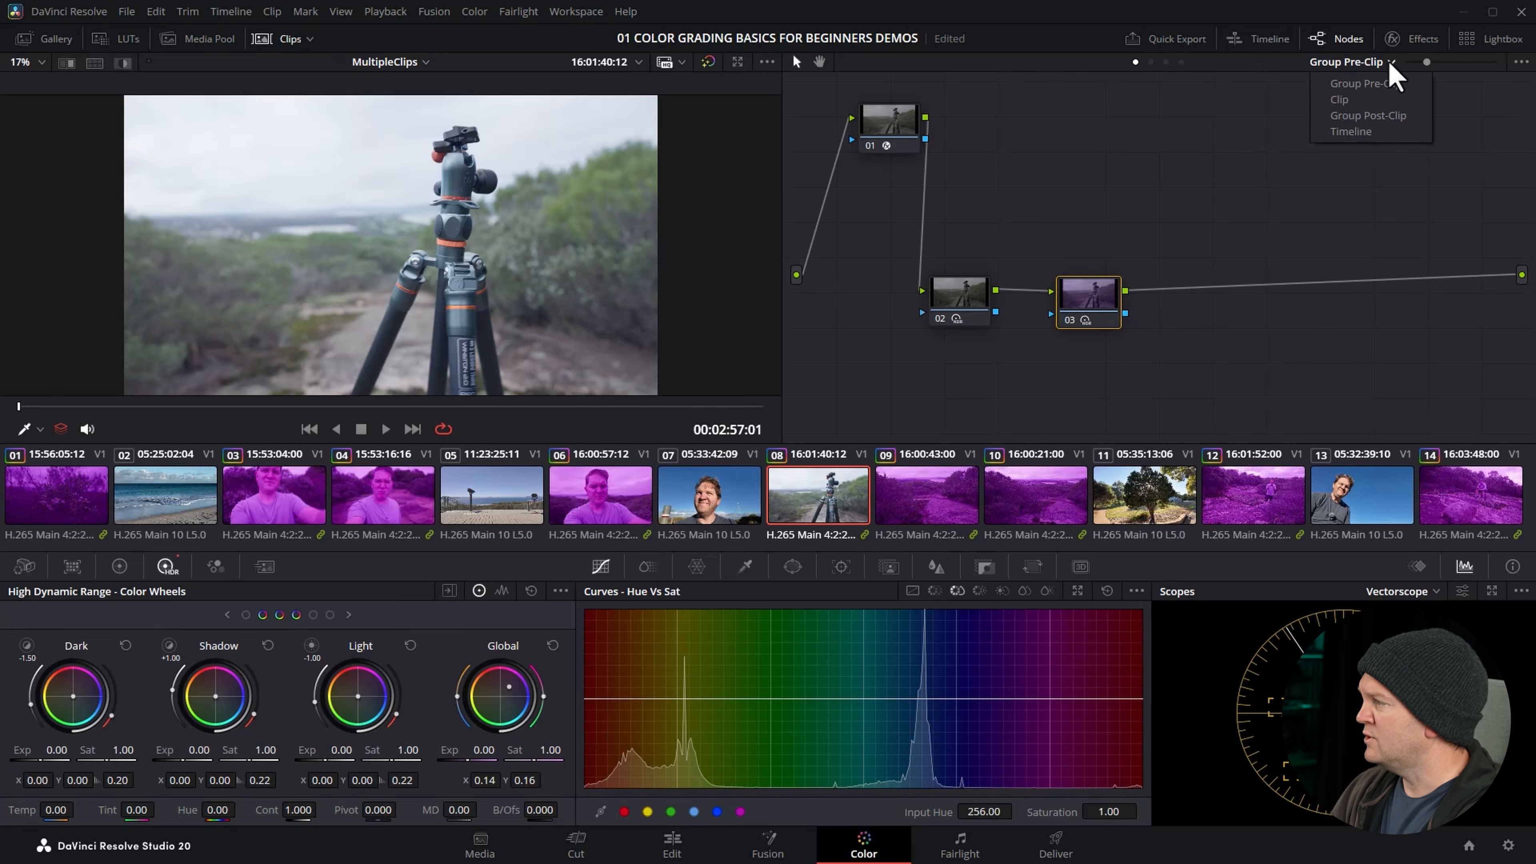
pyautogui.click(1390, 116)
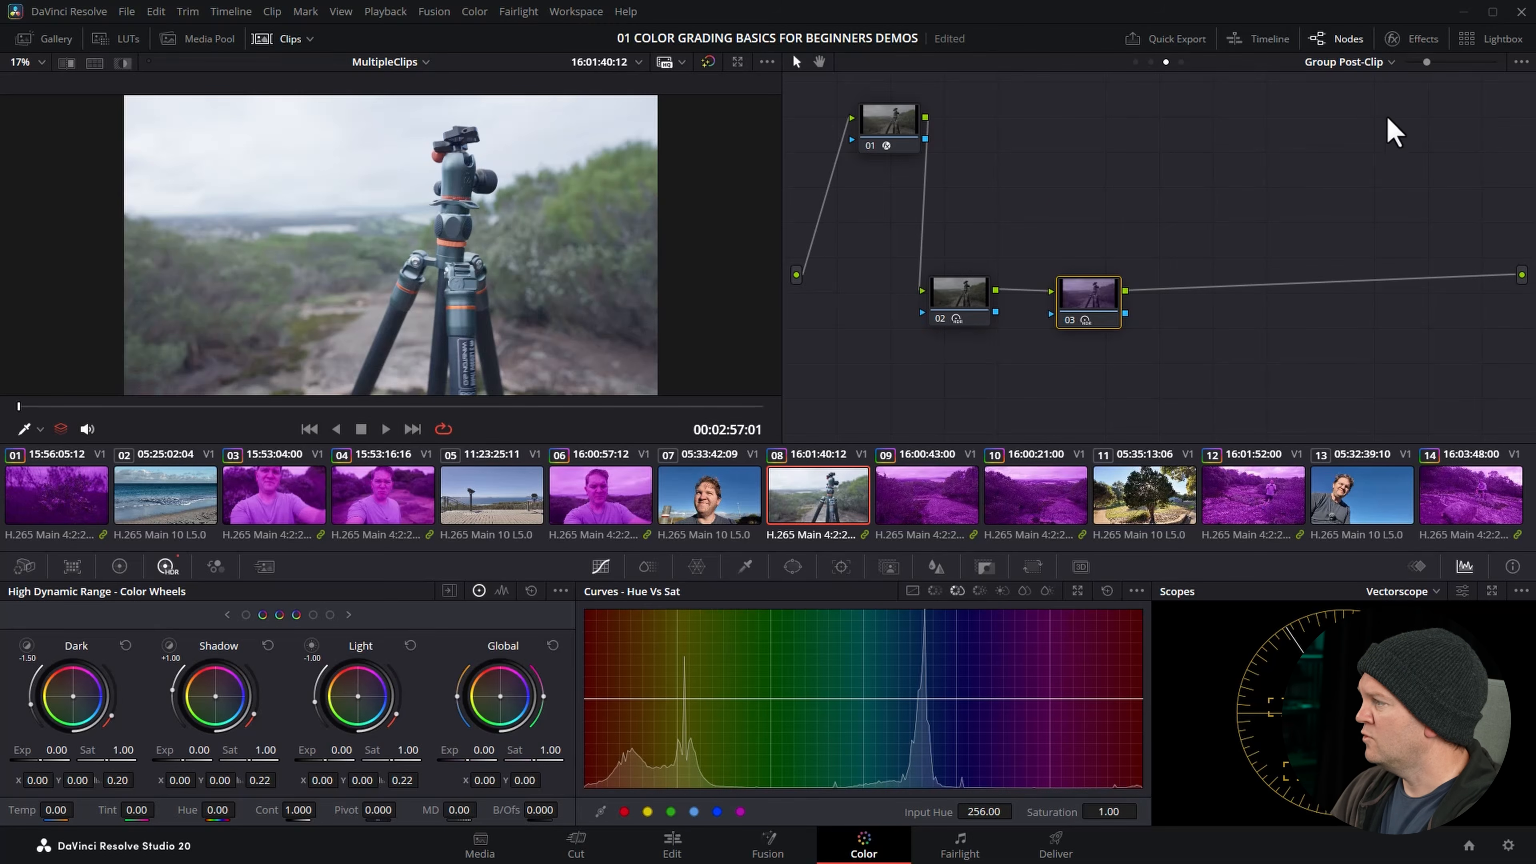
pyautogui.click(1389, 63)
pyautogui.click(1349, 100)
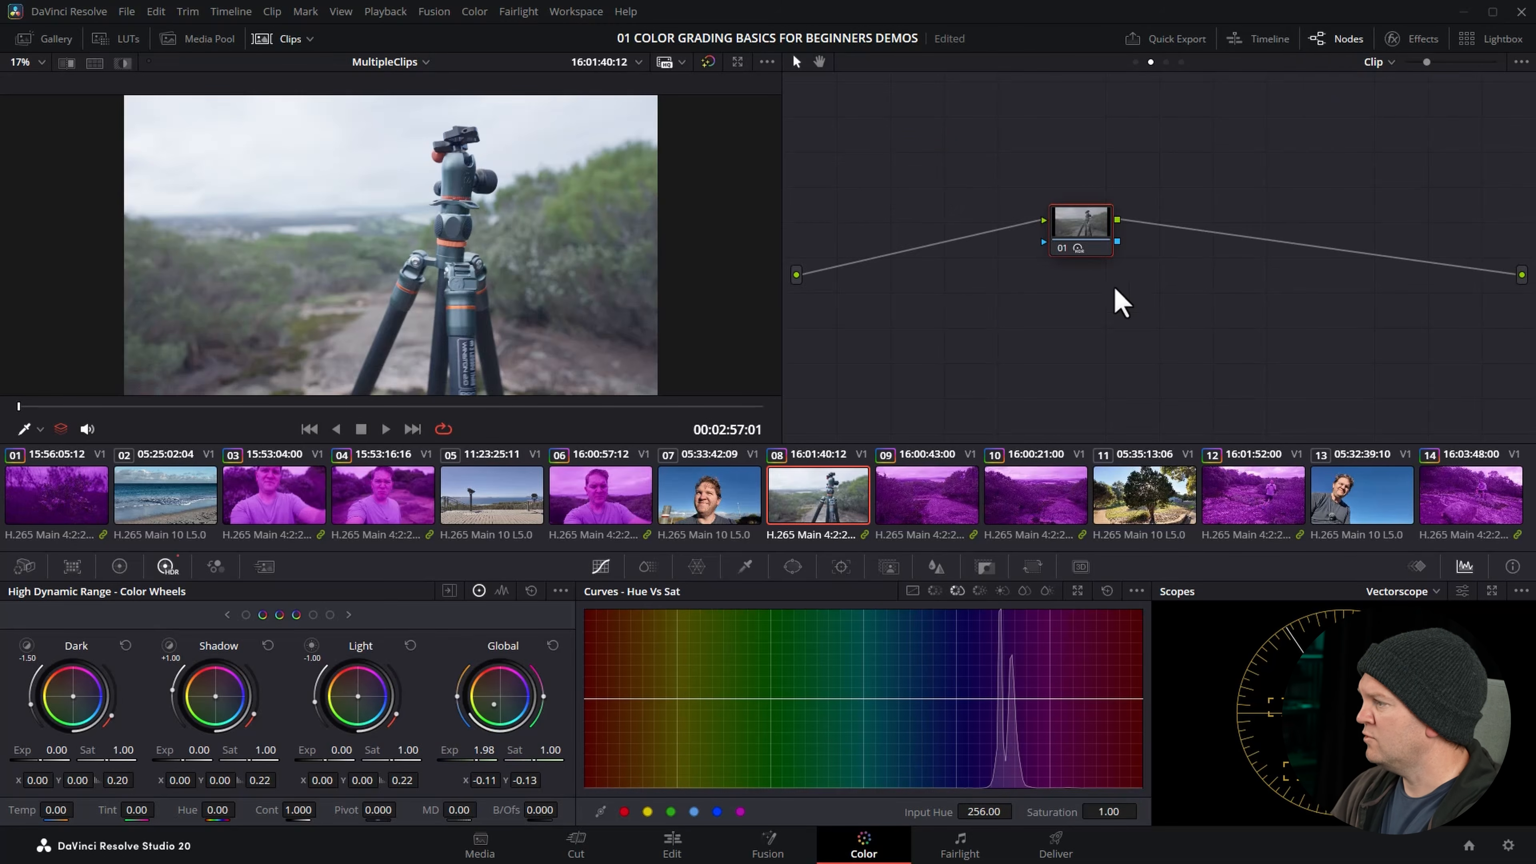